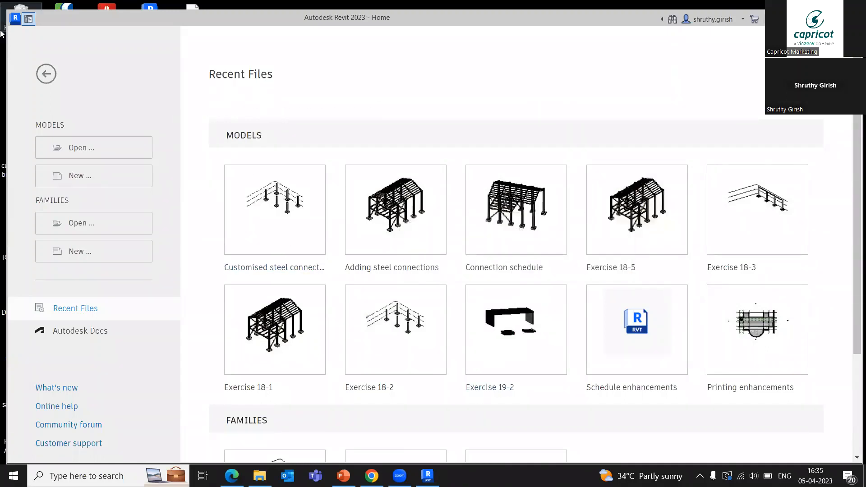
Step: Create a new project from the Structural Analysis-DefaultMetric template
{"action": "left_click", "coordinate": [75, 176]}
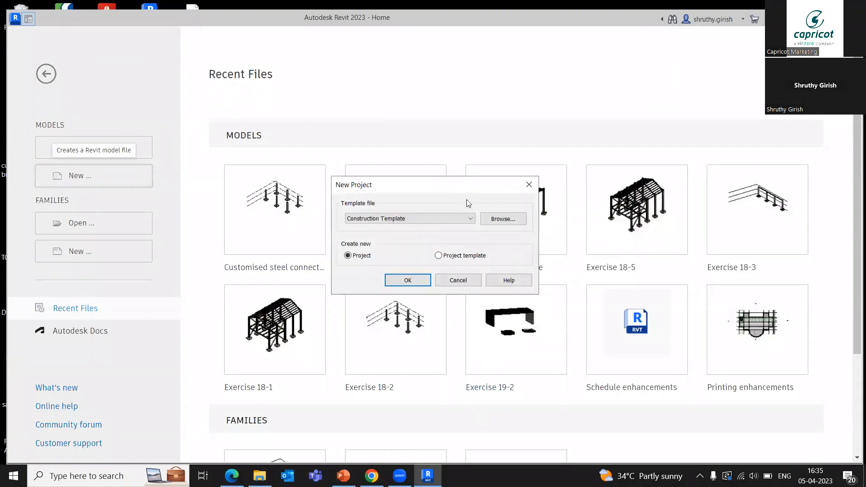
{"action": "left_click", "coordinate": [500, 218]}
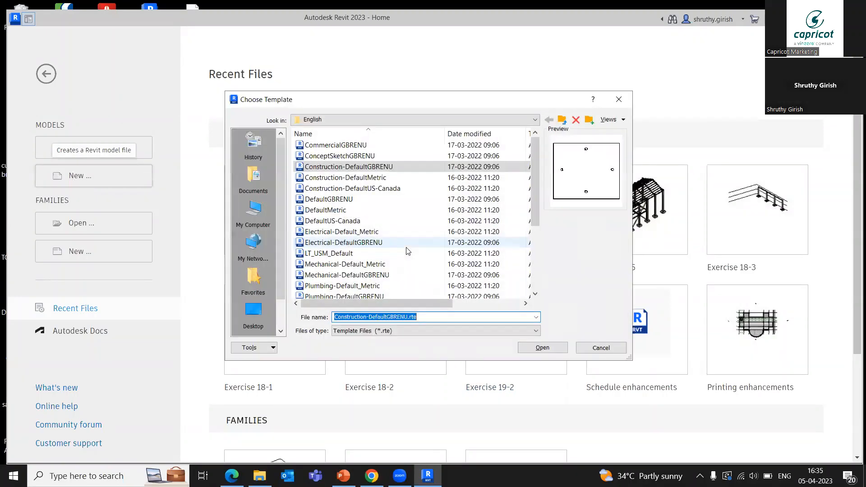
{"action": "scroll", "coordinate": [405, 248], "scroll_direction": "down", "scroll_amount": 3}
{"action": "left_click", "coordinate": [402, 243]}
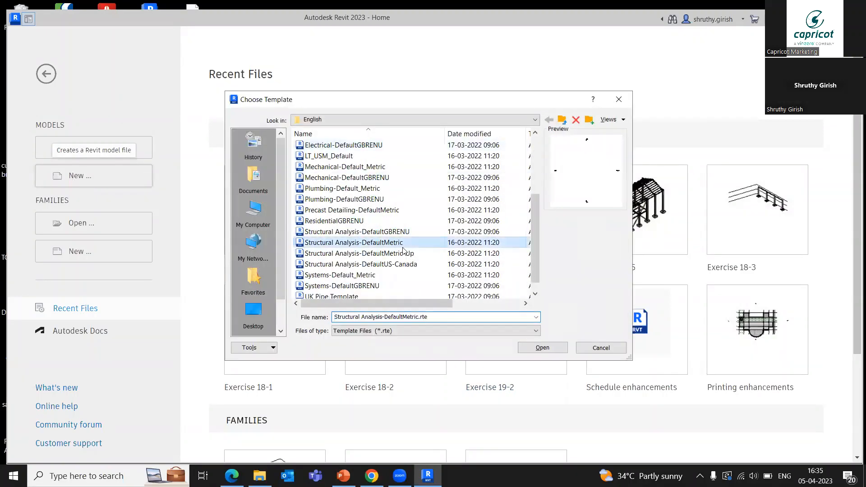
{"action": "left_click", "coordinate": [543, 348]}
{"action": "left_click", "coordinate": [412, 279]}
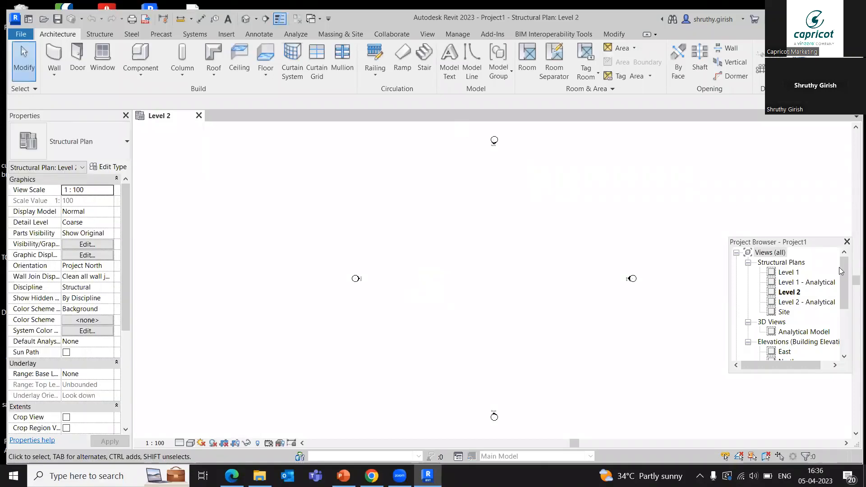
Step: Delete the Level 1 - Analytical and Level 2 - Analytical structural plan views from the project
{"action": "left_click", "coordinate": [821, 284]}
{"action": "right_click", "coordinate": [821, 283]}
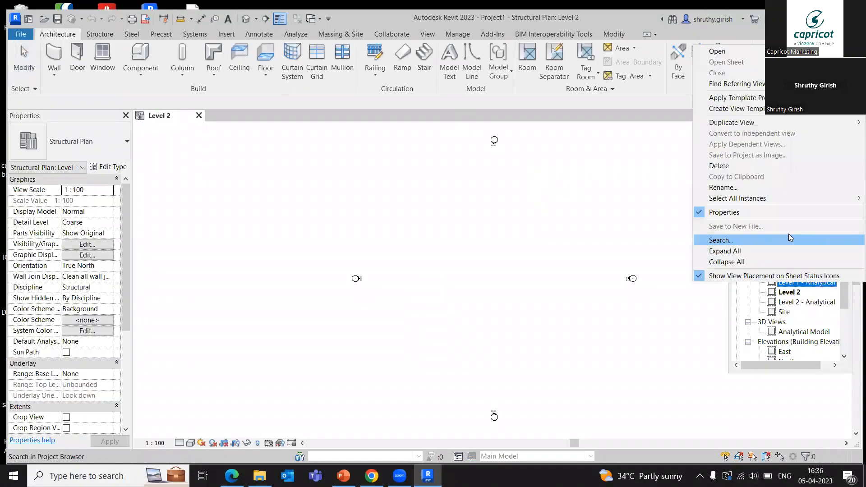
{"action": "left_click", "coordinate": [727, 166]}
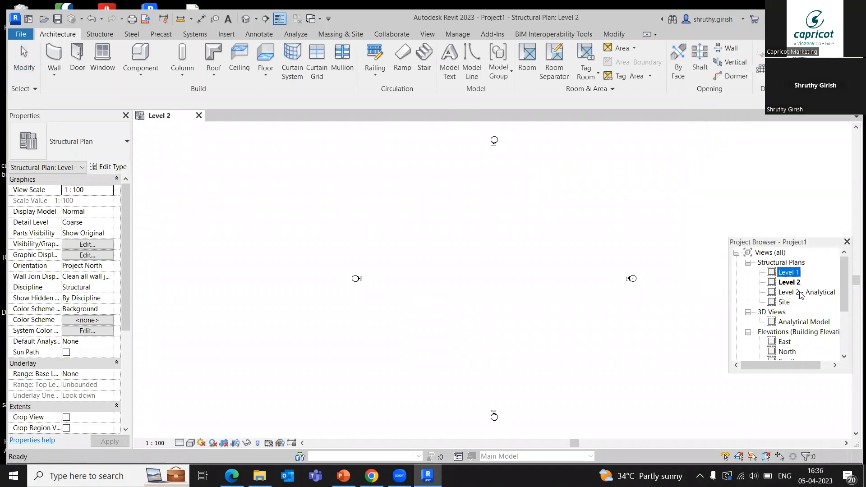
{"action": "left_click", "coordinate": [806, 292]}
{"action": "right_click", "coordinate": [806, 292]}
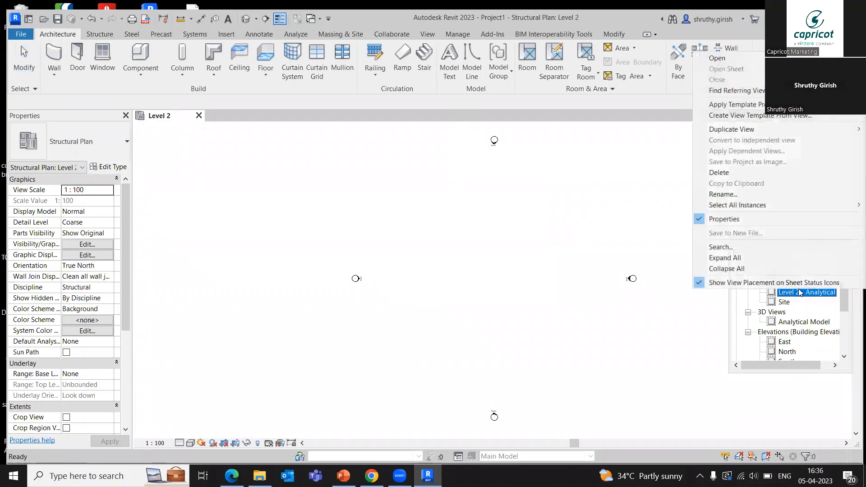
{"action": "left_click", "coordinate": [731, 172]}
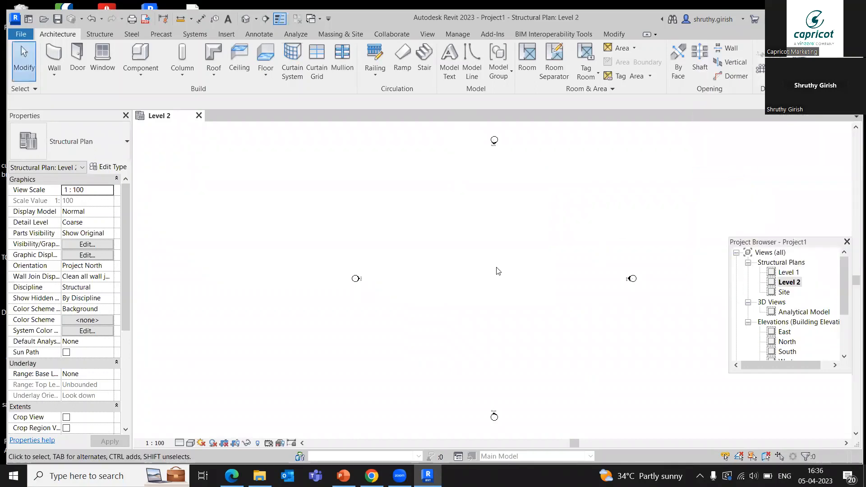
Step: Open the South building elevation and bring the level heads into view
{"action": "scroll", "coordinate": [491, 279], "scroll_direction": "down", "scroll_amount": 1}
{"action": "middle_click_drag", "start_coordinate": [498, 284], "coordinate": [466, 271]}
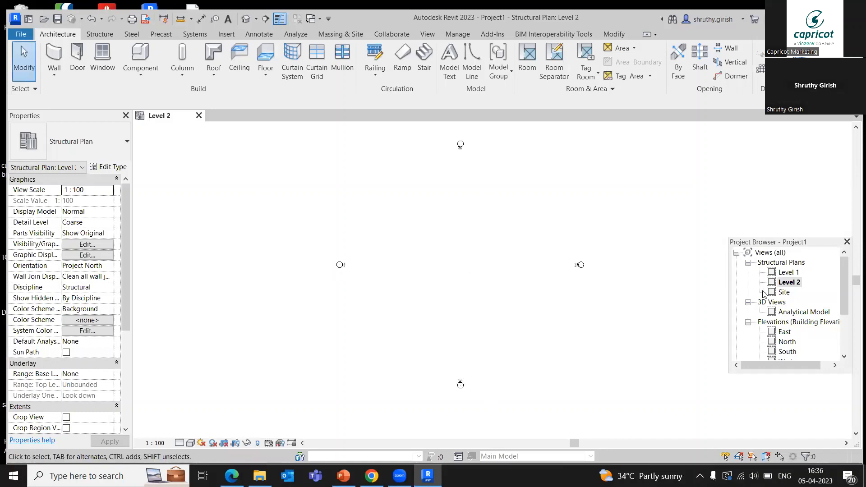
{"action": "scroll", "coordinate": [796, 311], "scroll_direction": "down", "scroll_amount": 2}
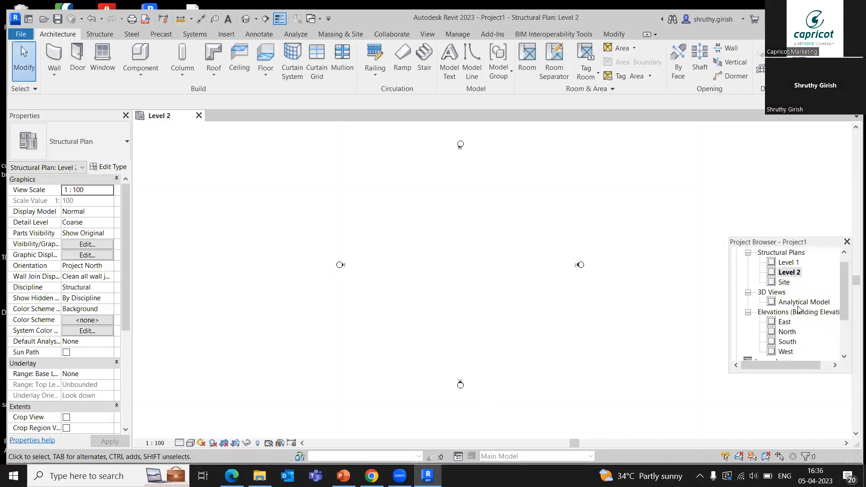
{"action": "double_click", "coordinate": [787, 332]}
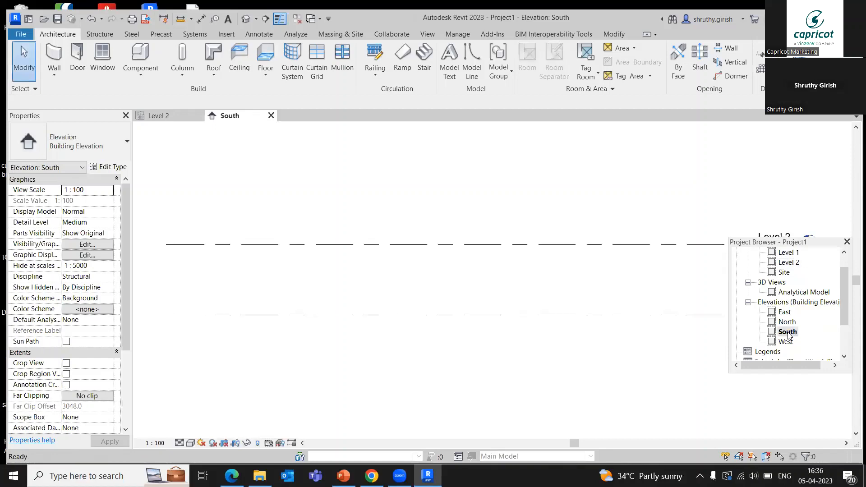
{"action": "scroll", "coordinate": [565, 265], "scroll_direction": "down", "scroll_amount": 3}
{"action": "middle_click_drag", "start_coordinate": [588, 271], "coordinate": [436, 274]}
{"action": "scroll", "coordinate": [505, 271], "scroll_direction": "up", "scroll_amount": 3}
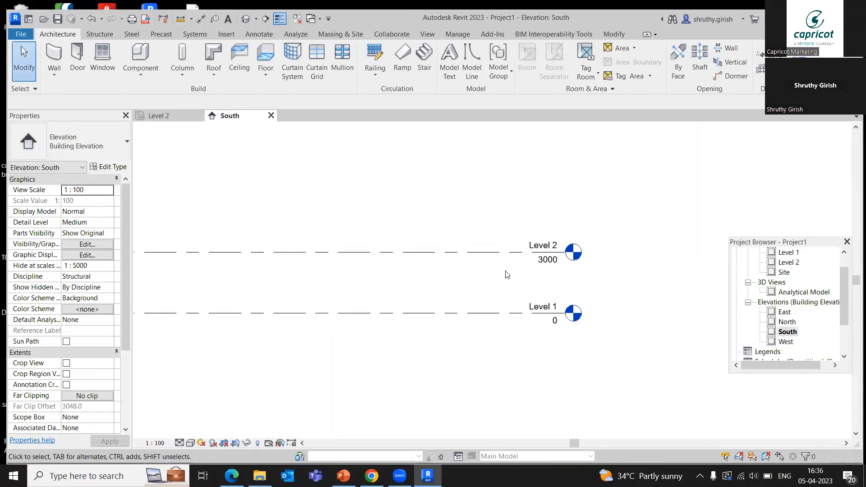
{"action": "middle_click_drag", "start_coordinate": [506, 269], "coordinate": [434, 269]}
{"action": "scroll", "coordinate": [458, 284], "scroll_direction": "up", "scroll_amount": 2}
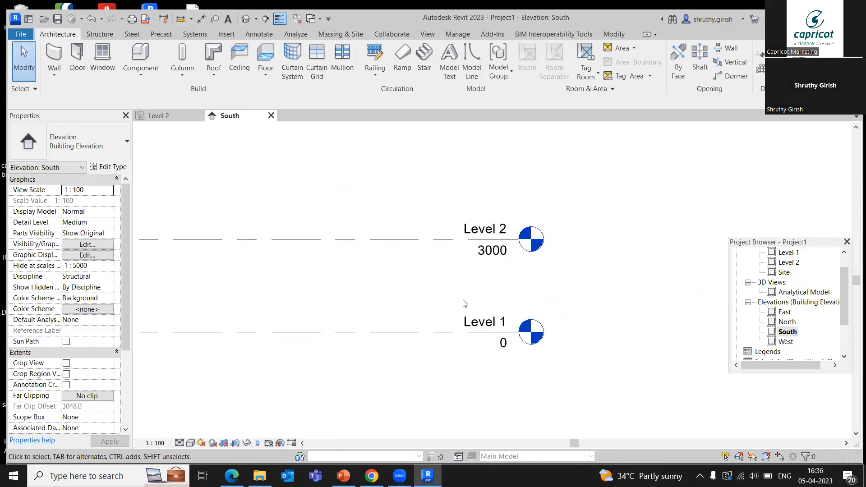
Step: Rename Level 1 to 0G and apply the new name to its corresponding views
{"action": "double_click", "coordinate": [502, 329]}
{"action": "type", "text": "0G"}
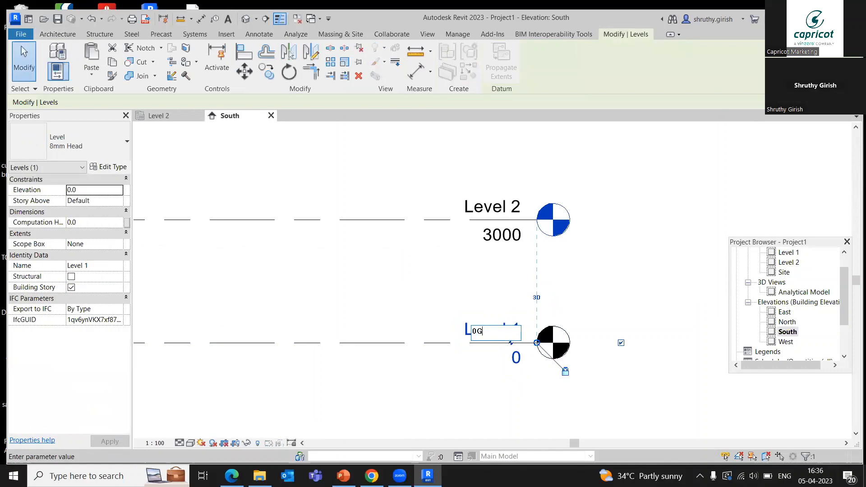
{"action": "key", "text": "Return"}
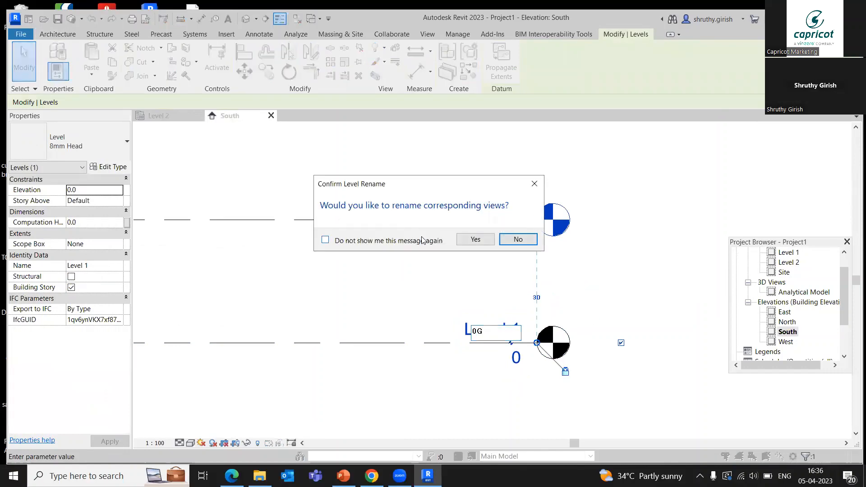
{"action": "left_click", "coordinate": [472, 239]}
{"action": "key", "text": "Escape"}
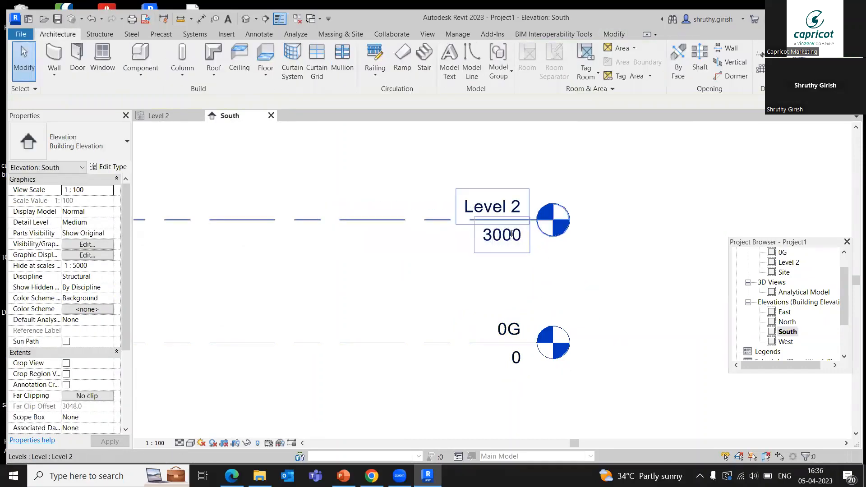
Step: Set Level 2's elevation to 4000 and rename the level to 1F, renaming its corresponding views as well
{"action": "double_click", "coordinate": [523, 235]}
{"action": "type", "text": "4000"}
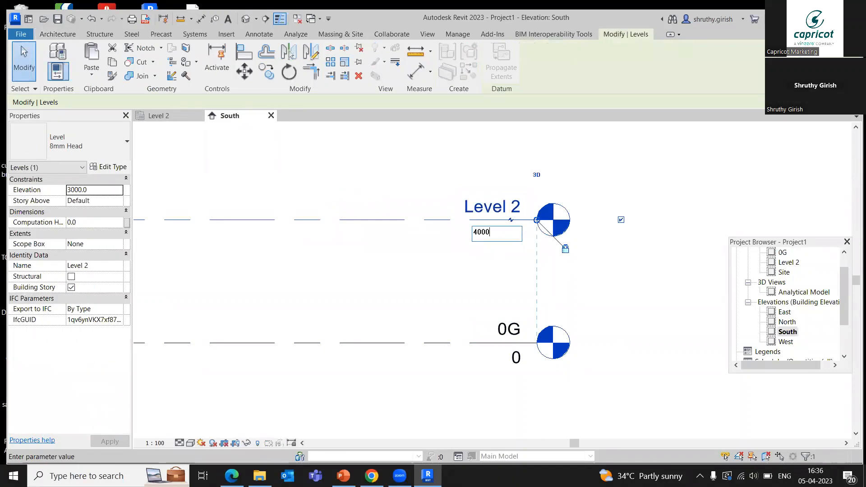
{"action": "key", "text": "Return"}
{"action": "left_click", "coordinate": [495, 167]}
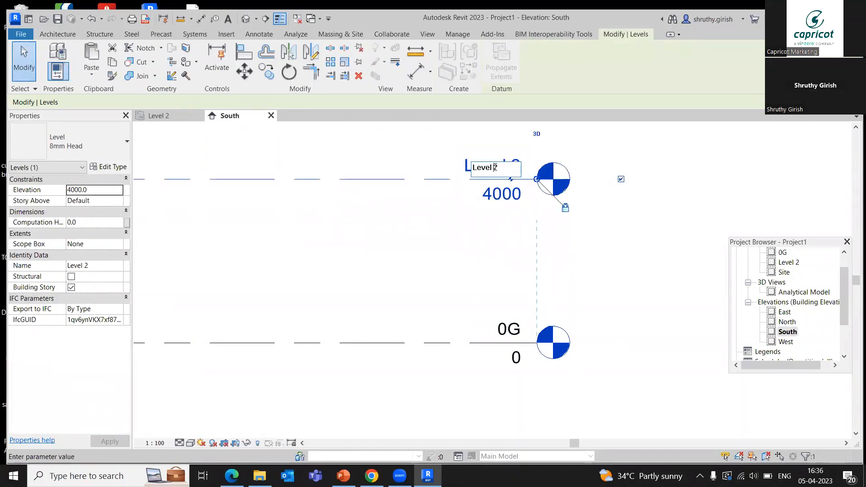
{"action": "left_click_drag", "start_coordinate": [496, 167], "coordinate": [437, 165]}
{"action": "key", "text": "BackSpace"}
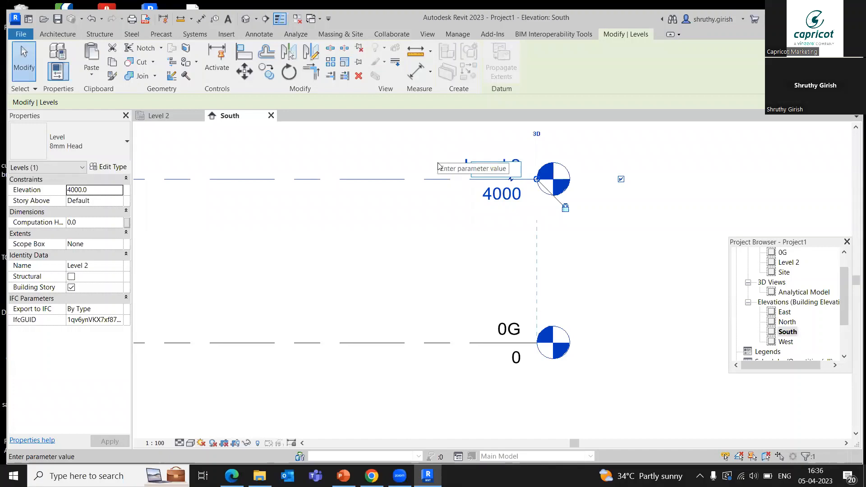
{"action": "type", "text": "1FF"}
{"action": "key", "text": "BackSpace"}
{"action": "left_click", "coordinate": [419, 257]}
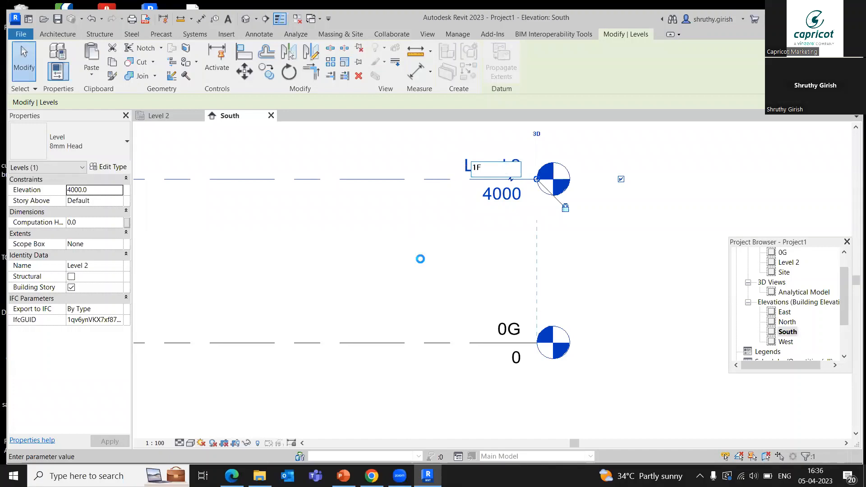
{"action": "left_click", "coordinate": [476, 240]}
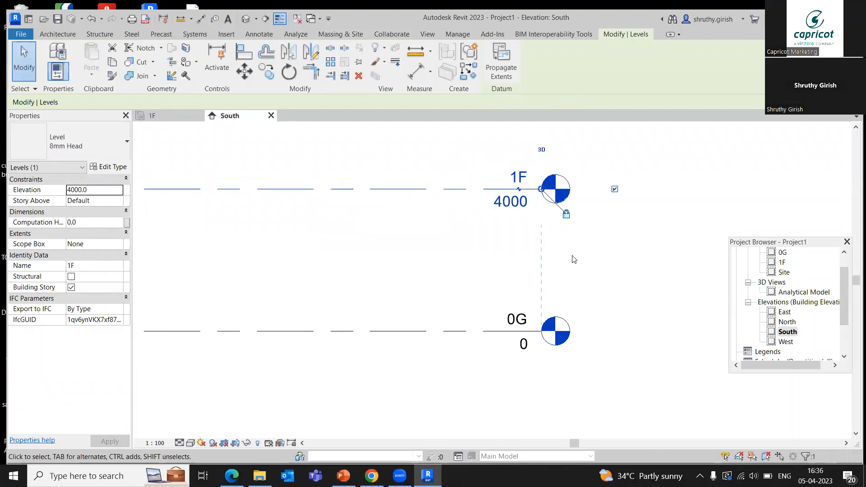
Step: Create a new level by picking the 1F level line with an upward offset of 4000
{"action": "scroll", "coordinate": [579, 309], "scroll_direction": "down", "scroll_amount": 2}
{"action": "left_click", "coordinate": [629, 310]}
{"action": "key", "text": "l"}
{"action": "key", "text": "l"}
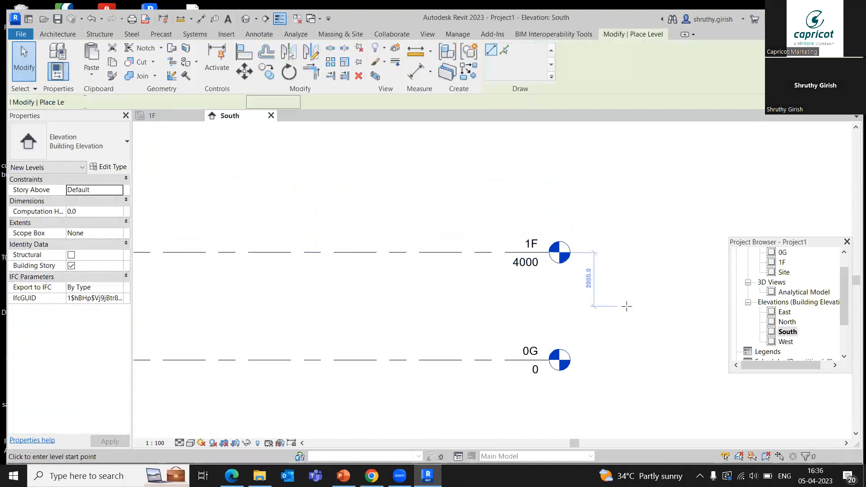
{"action": "left_click", "coordinate": [503, 50]}
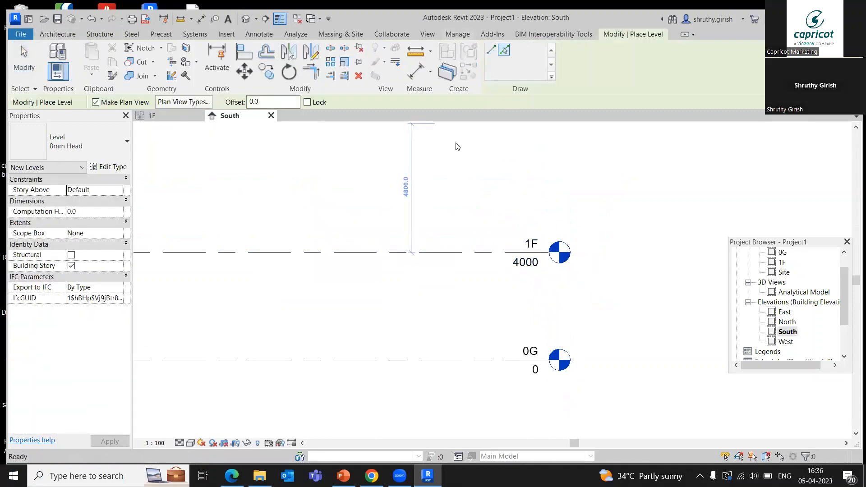
{"action": "double_click", "coordinate": [247, 101]}
{"action": "type", "text": "400"}
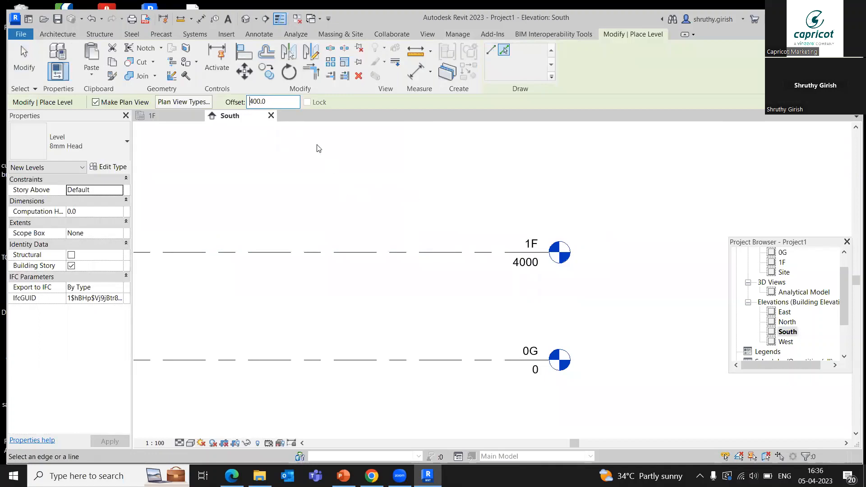
{"action": "left_click_drag", "start_coordinate": [278, 101], "coordinate": [238, 100]}
{"action": "type", "text": "4000"}
{"action": "left_click", "coordinate": [391, 251]}
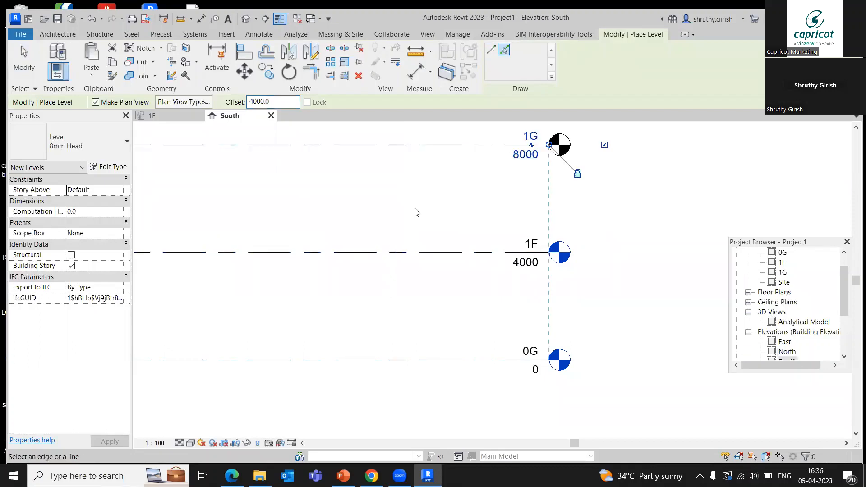
Step: Add a further level at an offset of 2000 above the level at 8000 and end level placement
{"action": "middle_click_drag", "start_coordinate": [414, 213], "coordinate": [386, 303]}
{"action": "double_click", "coordinate": [260, 103]}
{"action": "type", "text": "200"}
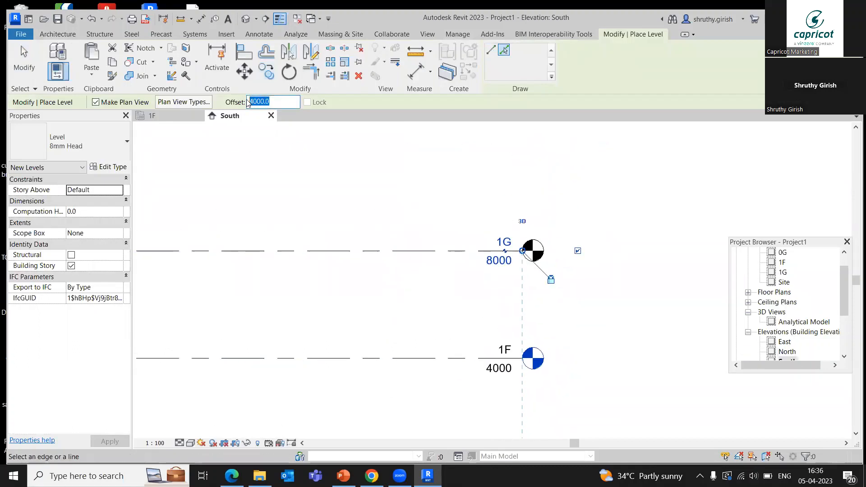
{"action": "type", "text": "0"}
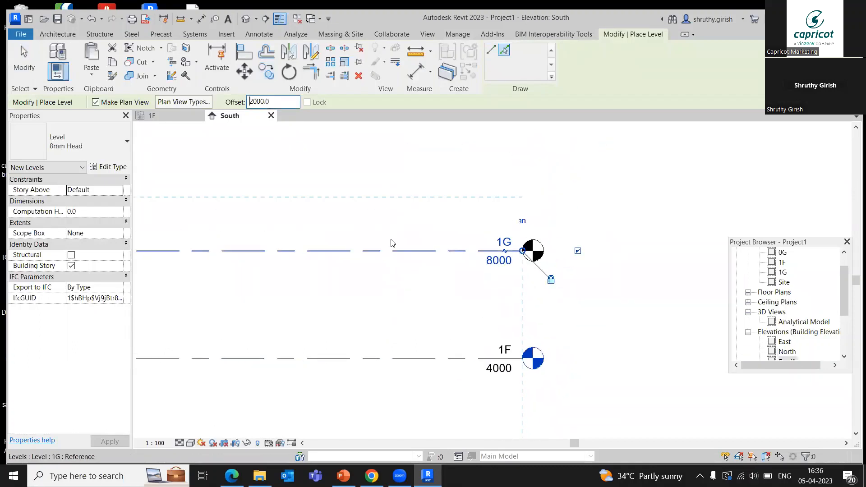
{"action": "left_click", "coordinate": [391, 251]}
{"action": "key", "text": "Escape"}
{"action": "key", "text": "Escape"}
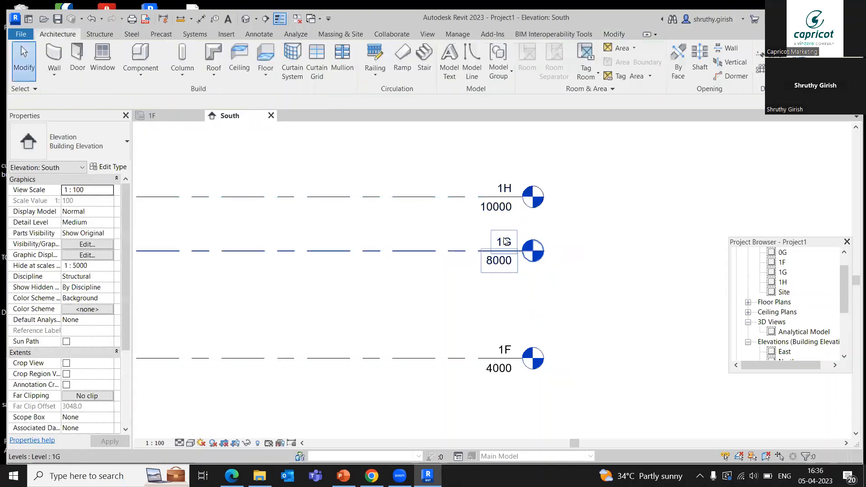
Step: Rename the level at 8000 to 2R together with its corresponding views
{"action": "scroll", "coordinate": [503, 239], "scroll_direction": "up", "scroll_amount": 2}
{"action": "double_click", "coordinate": [506, 243]}
{"action": "type", "text": "2R"}
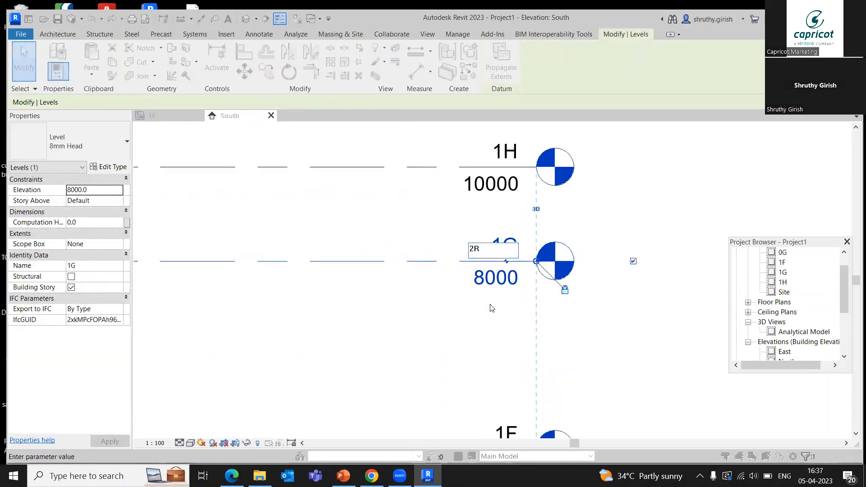
{"action": "key", "text": "Return"}
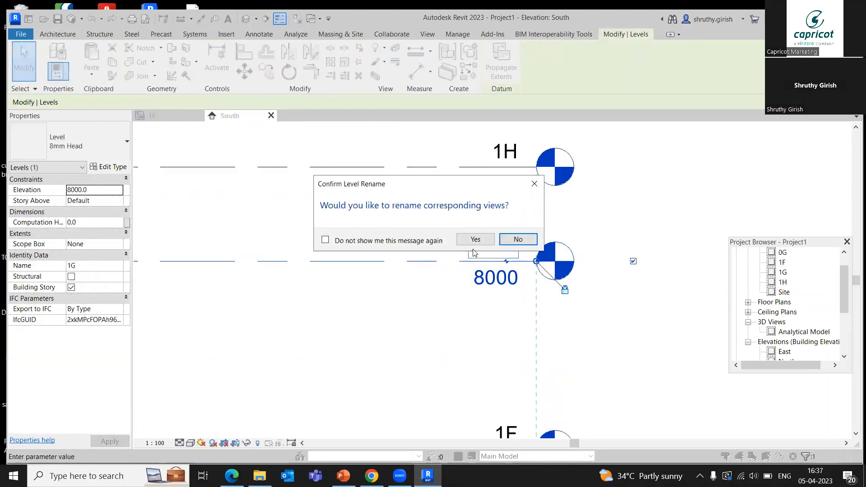
{"action": "left_click", "coordinate": [473, 239]}
{"action": "left_click", "coordinate": [460, 215]}
Step: Rename the uppermost level at 10000 to 3Apex, including its corresponding views
{"action": "scroll", "coordinate": [465, 220], "scroll_direction": "up", "scroll_amount": 3}
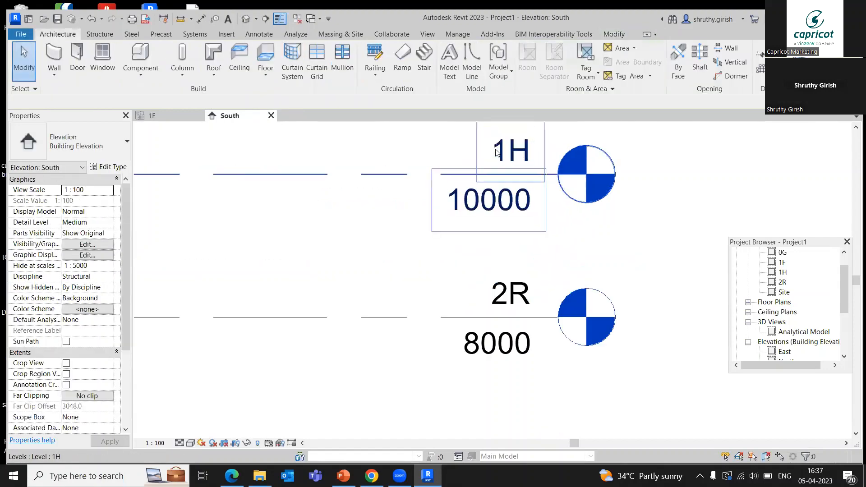
{"action": "left_click", "coordinate": [516, 240]}
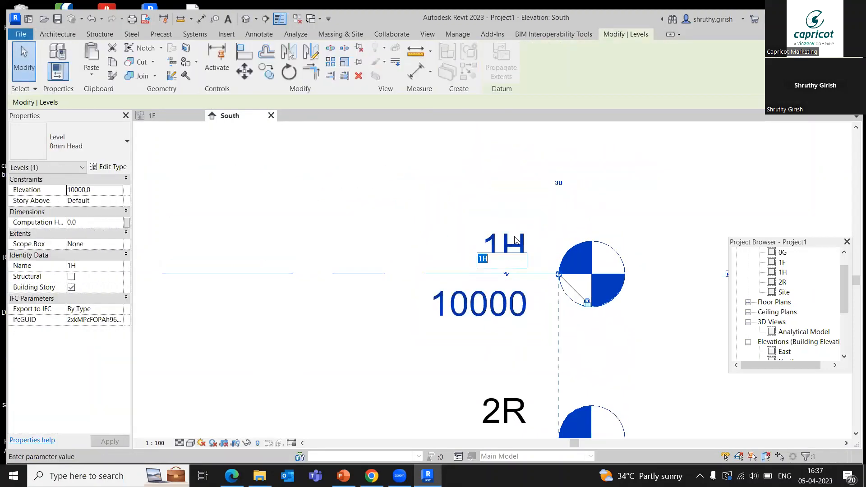
{"action": "left_click", "coordinate": [517, 239]}
{"action": "type", "text": "3Apex"}
{"action": "key", "text": "Return"}
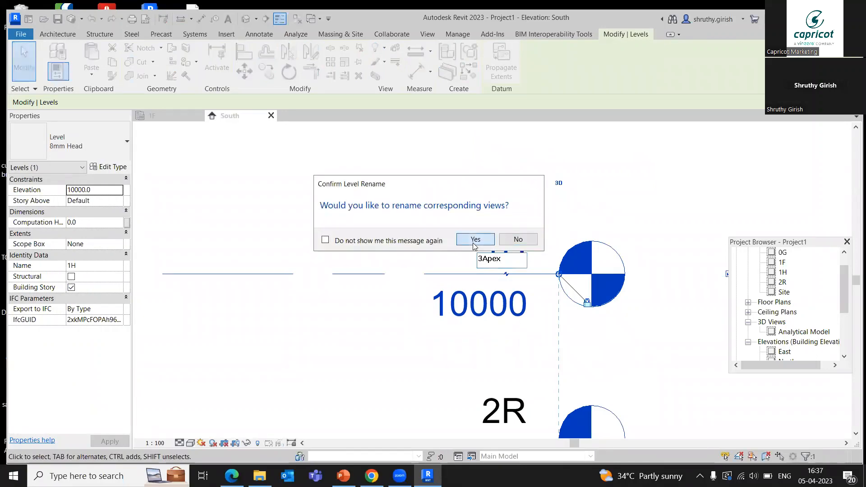
{"action": "left_click", "coordinate": [475, 239]}
{"action": "left_click", "coordinate": [602, 319]}
{"action": "scroll", "coordinate": [601, 319], "scroll_direction": "down", "scroll_amount": 3}
{"action": "middle_click_drag", "start_coordinate": [651, 382], "coordinate": [629, 290]}
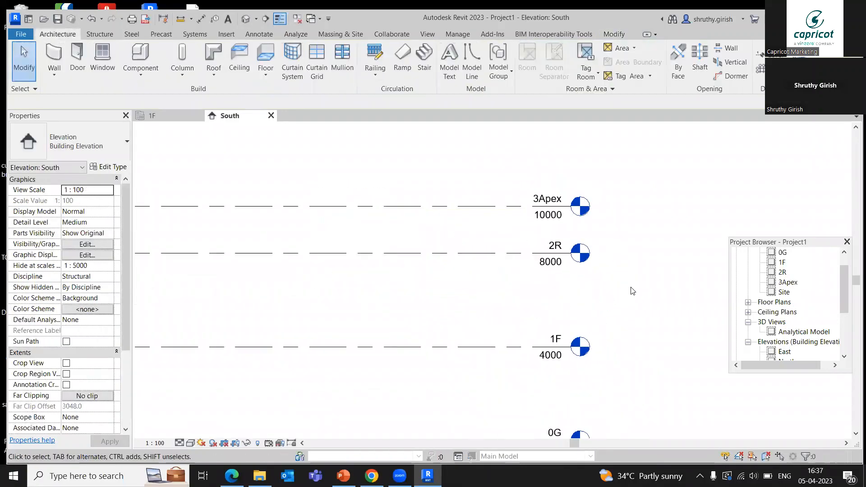
{"action": "scroll", "coordinate": [630, 290], "scroll_direction": "down", "scroll_amount": 2}
{"action": "middle_click_drag", "start_coordinate": [657, 332], "coordinate": [596, 288]}
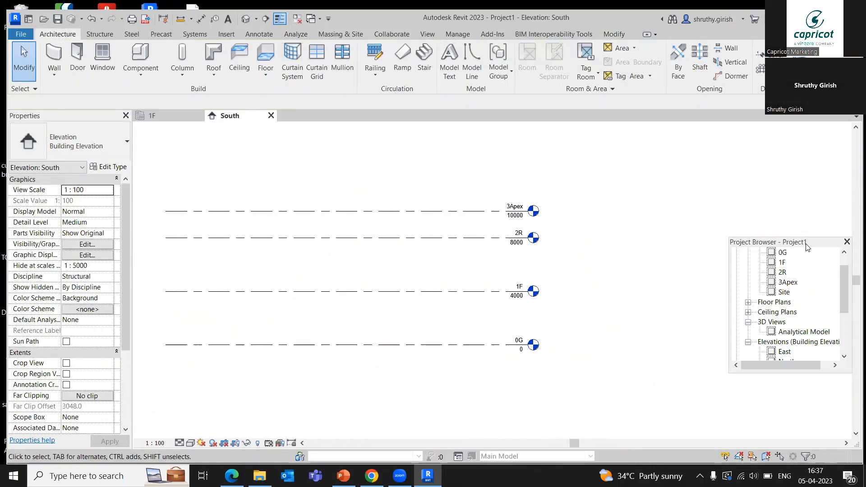
Step: Open the 0G structural plan and draw a first vertical grid line between the elevation markers, left of centre
{"action": "double_click", "coordinate": [780, 253]}
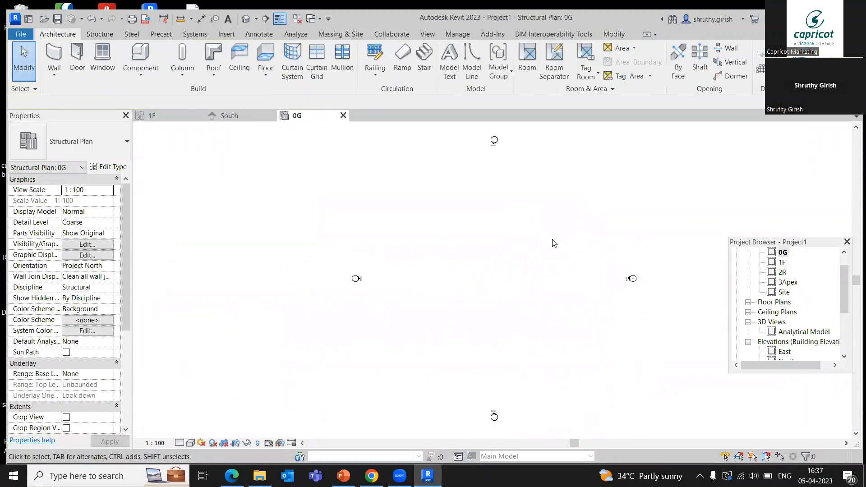
{"action": "middle_click_drag", "start_coordinate": [498, 244], "coordinate": [429, 241]}
{"action": "key", "text": "r"}
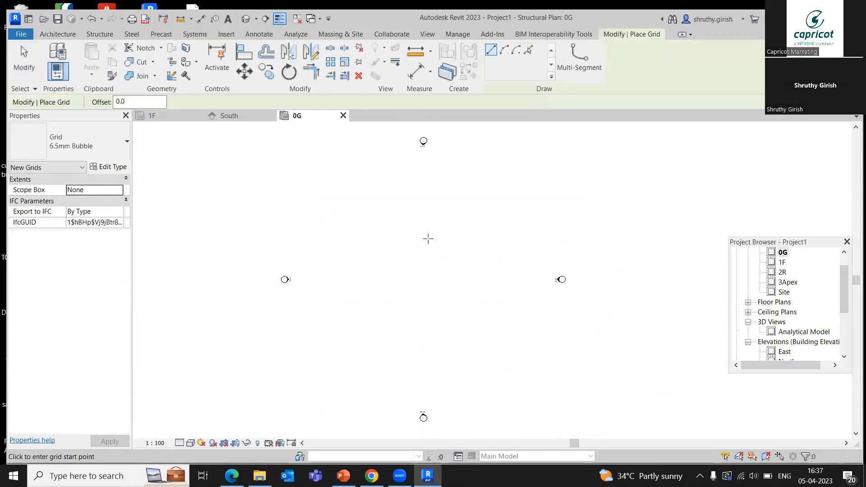
{"action": "left_click", "coordinate": [364, 171]}
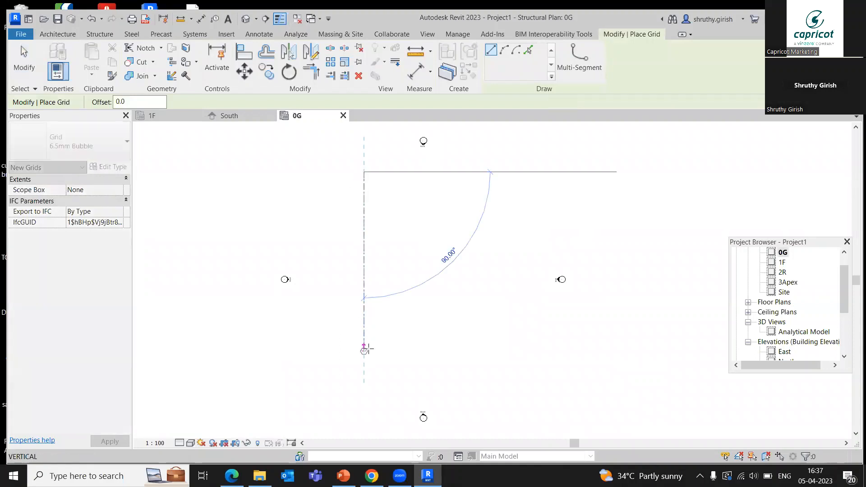
{"action": "left_click", "coordinate": [364, 354]}
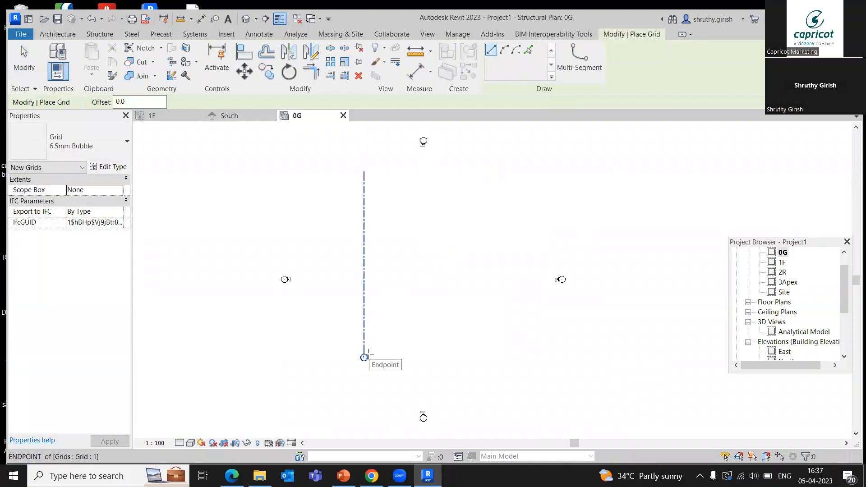
{"action": "scroll", "coordinate": [374, 359], "scroll_direction": "up", "scroll_amount": 4}
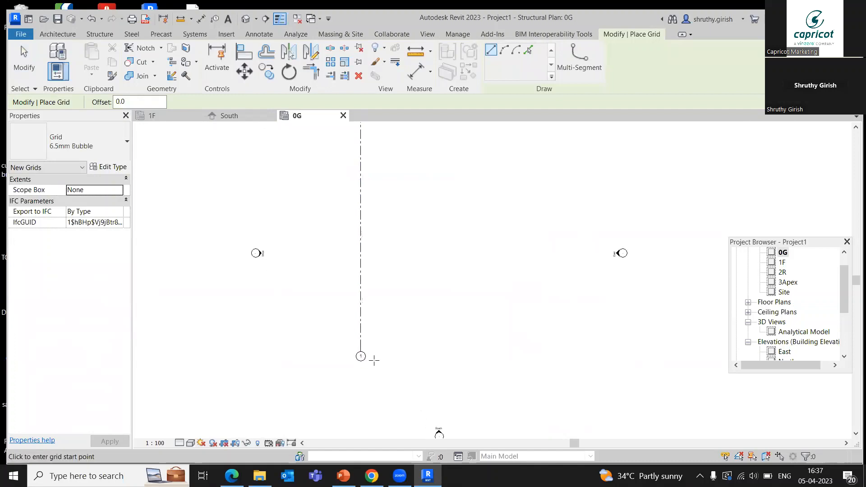
{"action": "key", "text": "Escape"}
{"action": "key", "text": "Escape"}
{"action": "scroll", "coordinate": [409, 329], "scroll_direction": "down", "scroll_amount": 2}
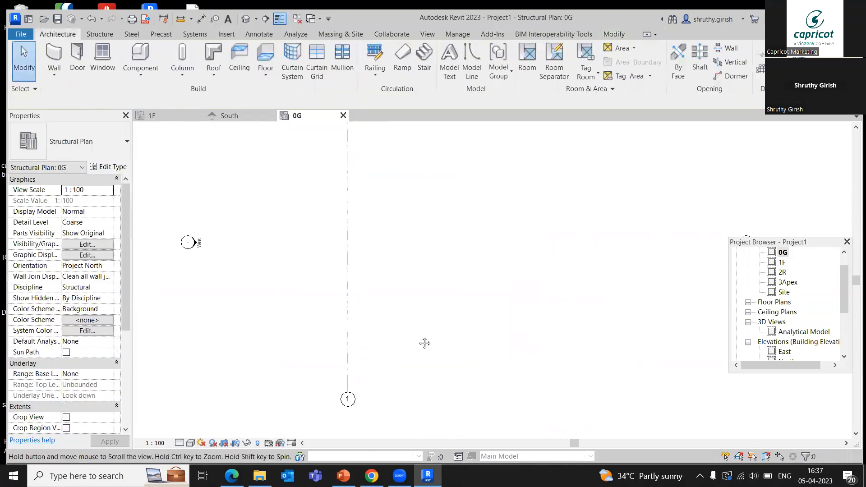
Step: Create vertical grids 2 and 3 by picking existing grid lines with a 4500 offset to the right
{"action": "scroll", "coordinate": [419, 325], "scroll_direction": "down", "scroll_amount": 1}
{"action": "key", "text": "g"}
{"action": "key", "text": "r"}
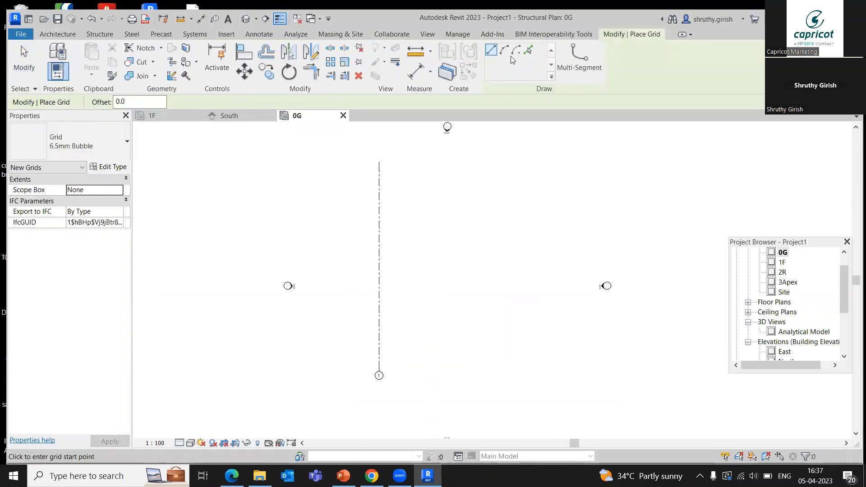
{"action": "left_click", "coordinate": [113, 102]}
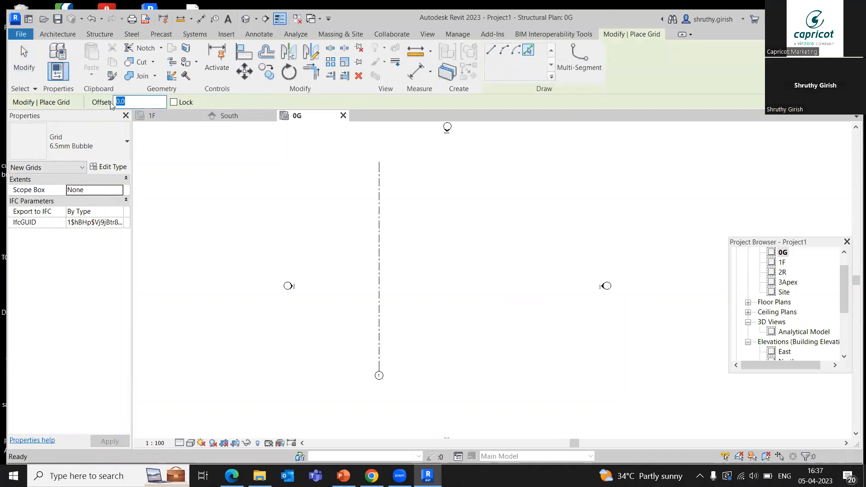
{"action": "type", "text": "4500"}
{"action": "key", "text": "Return"}
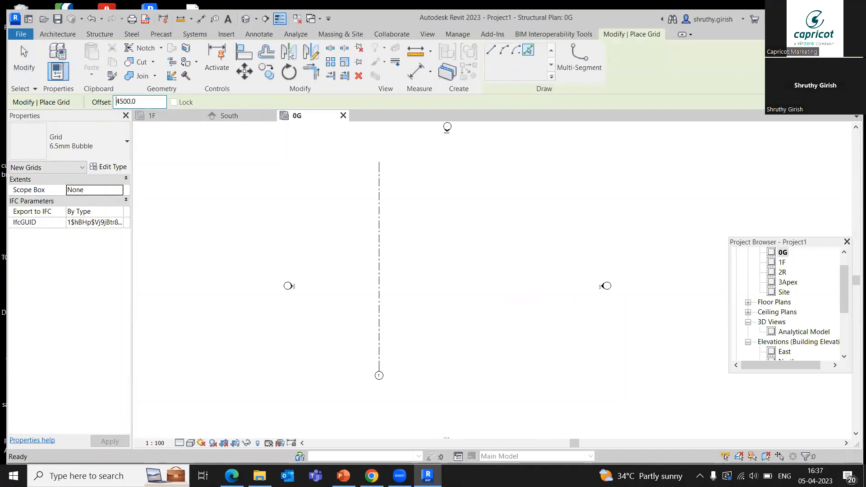
{"action": "left_click", "coordinate": [382, 206]}
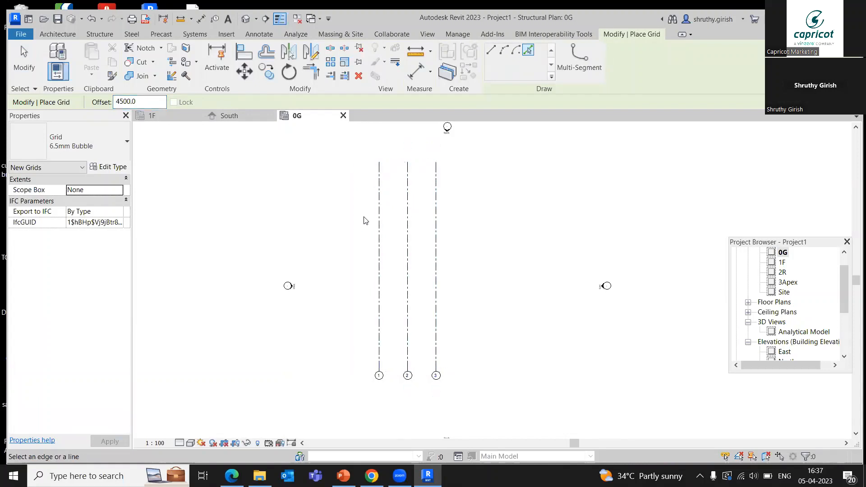
{"action": "middle_click_drag", "start_coordinate": [363, 219], "coordinate": [359, 240]}
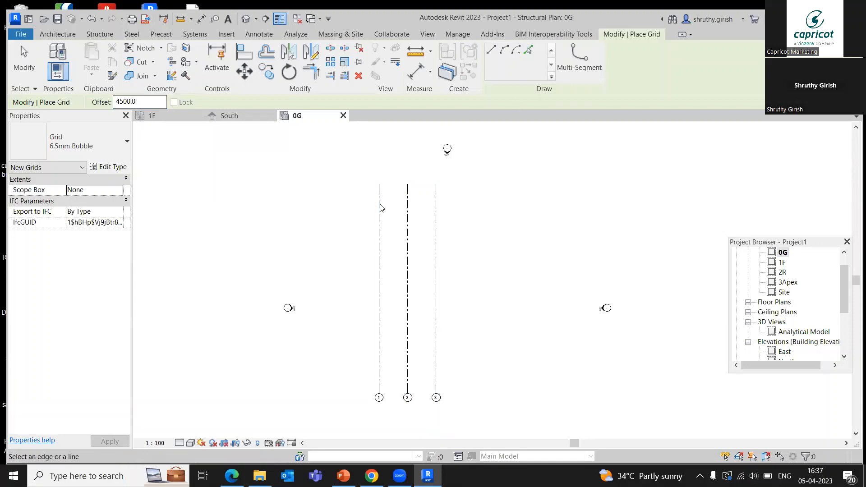
Step: Draw a horizontal grid line crossing grids 1 to 3 near their upper ends
{"action": "key", "text": "Escape"}
{"action": "key", "text": "g"}
{"action": "key", "text": "r"}
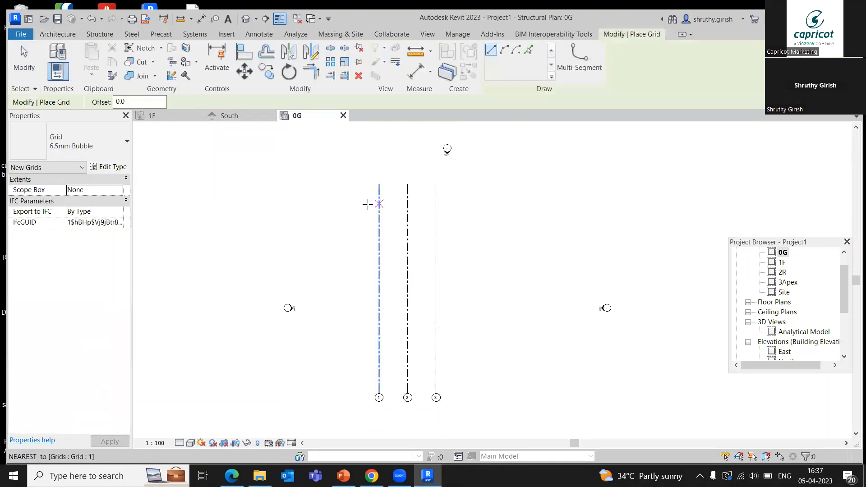
{"action": "left_click", "coordinate": [353, 204]}
{"action": "left_click", "coordinate": [494, 204]}
{"action": "key", "text": "Escape"}
{"action": "key", "text": "Escape"}
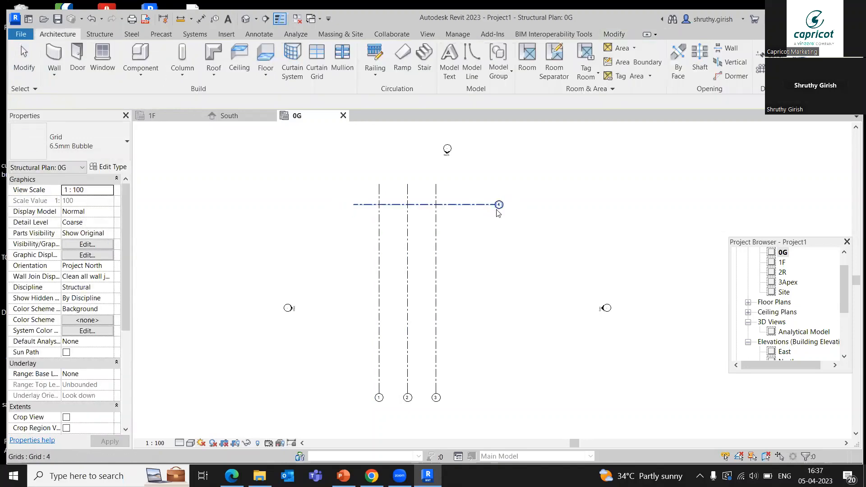
Step: Rename the horizontal grid as A
{"action": "scroll", "coordinate": [498, 205], "scroll_direction": "up", "scroll_amount": 5}
{"action": "double_click", "coordinate": [499, 210]}
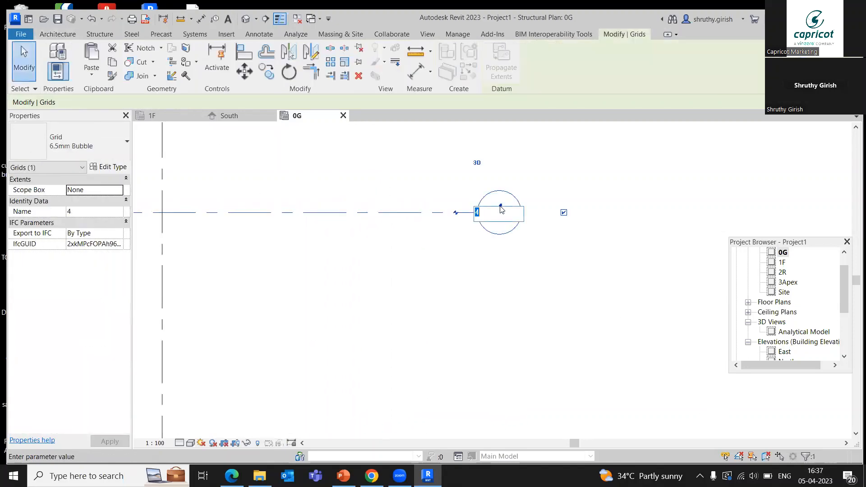
{"action": "left_click", "coordinate": [502, 284]}
{"action": "left_click", "coordinate": [501, 284]}
{"action": "scroll", "coordinate": [464, 282], "scroll_direction": "down", "scroll_amount": 7}
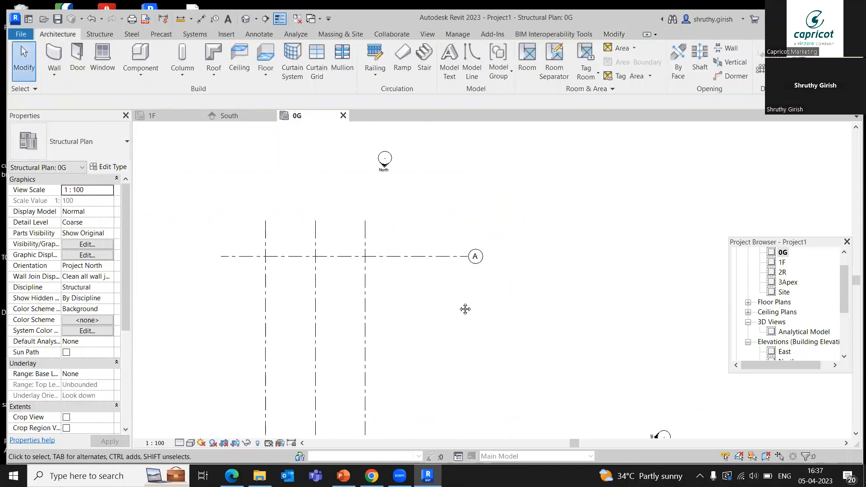
Step: Create horizontal grids B to E below grid A by successively picking grid lines with a 3500 offset
{"action": "middle_click_drag", "start_coordinate": [466, 309], "coordinate": [485, 261]}
{"action": "scroll", "coordinate": [484, 261], "scroll_direction": "down", "scroll_amount": 1}
{"action": "scroll", "coordinate": [476, 265], "scroll_direction": "down", "scroll_amount": 1}
{"action": "key", "text": "g"}
{"action": "key", "text": "r"}
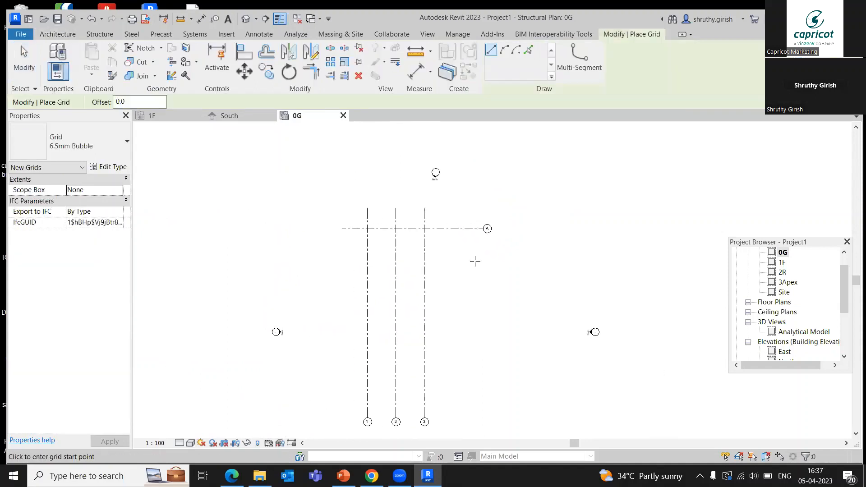
{"action": "left_click", "coordinate": [527, 50]}
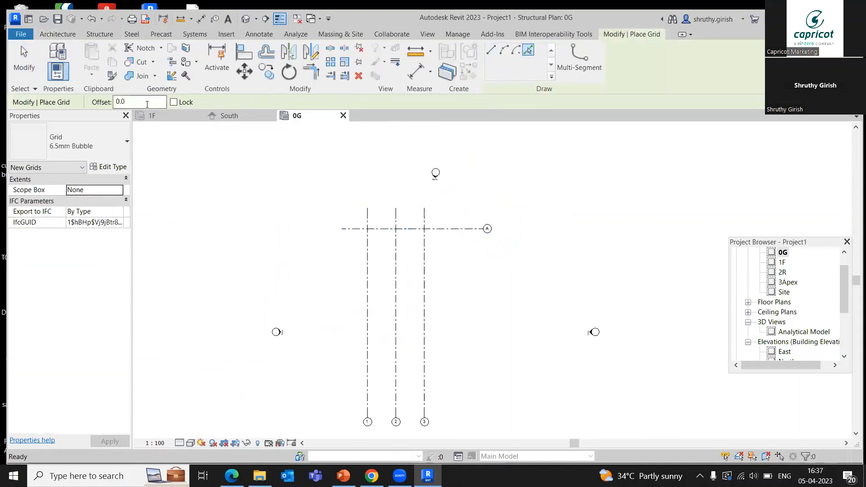
{"action": "type", "text": "3500"}
{"action": "left_click", "coordinate": [458, 233]}
{"action": "left_click", "coordinate": [455, 255]}
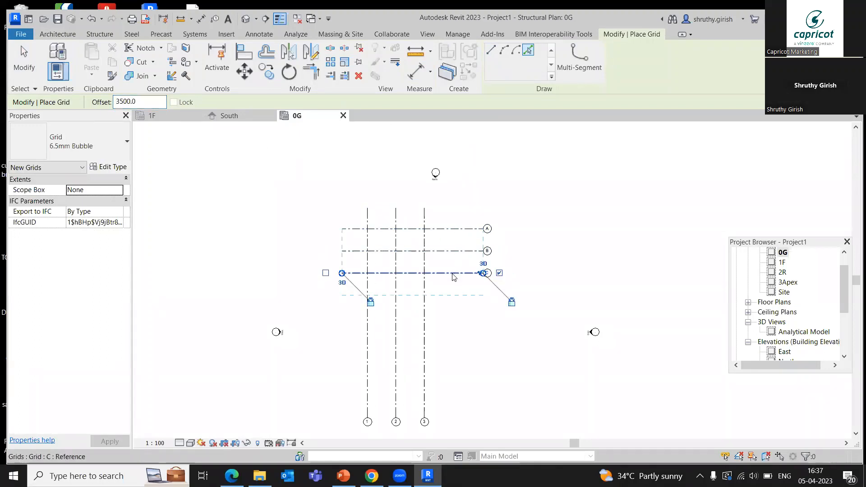
{"action": "left_click", "coordinate": [453, 275]}
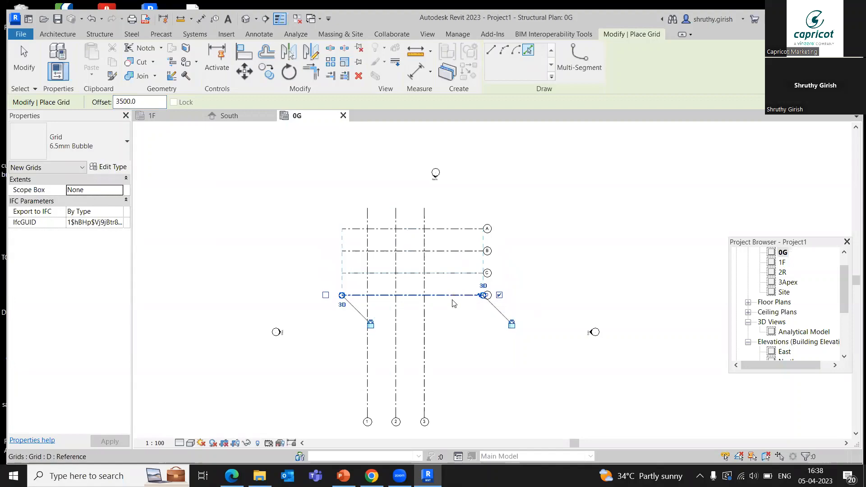
{"action": "left_click", "coordinate": [454, 299]}
{"action": "key", "text": "Escape"}
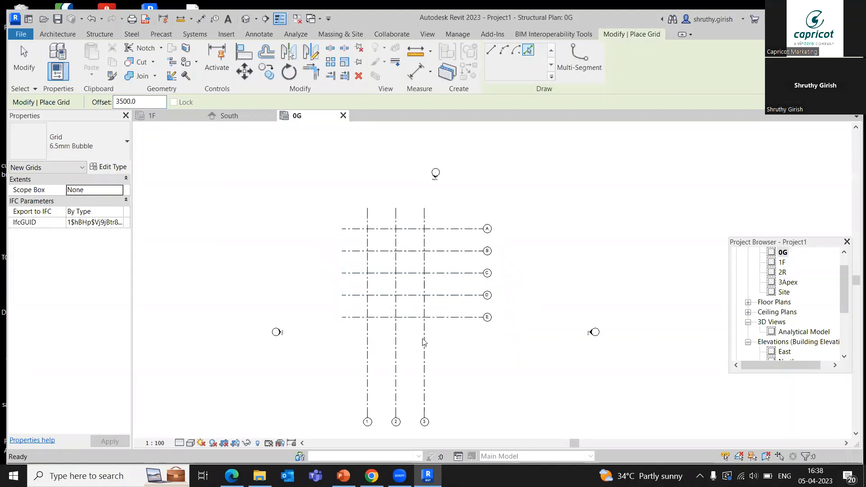
{"action": "key", "text": "Escape"}
{"action": "middle_click_drag", "start_coordinate": [454, 299], "coordinate": [488, 241]}
{"action": "left_click", "coordinate": [402, 354]}
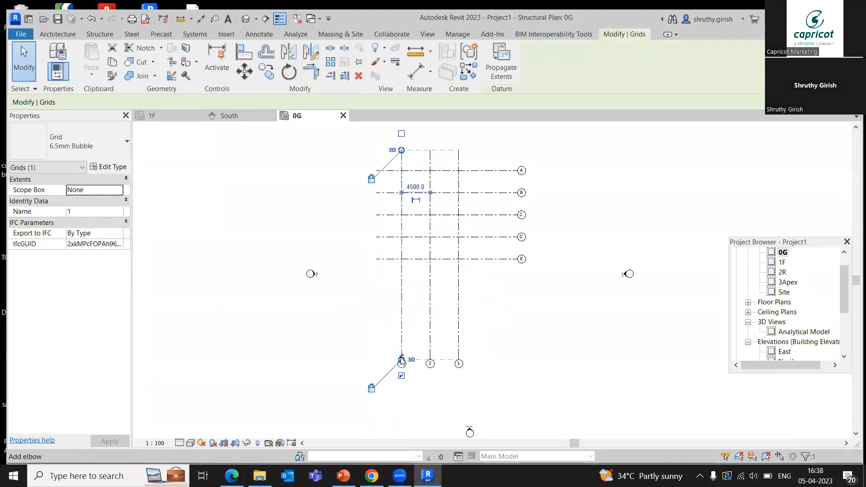
{"action": "left_click", "coordinate": [401, 360]}
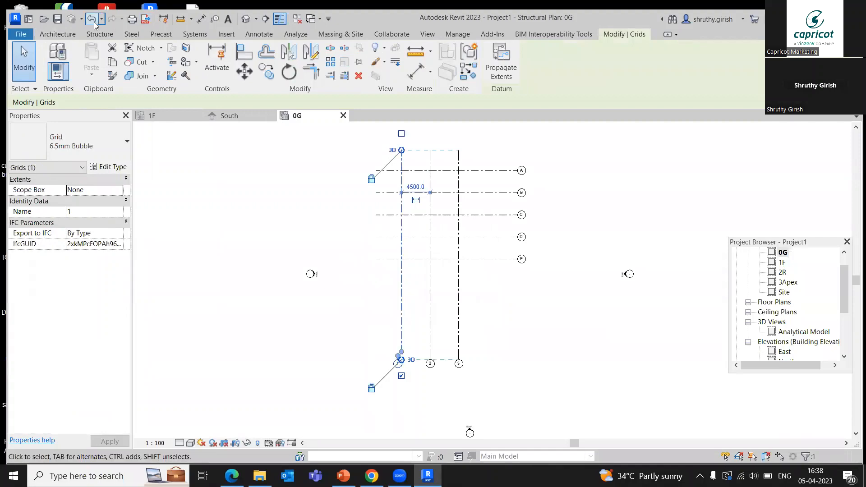
{"action": "left_click", "coordinate": [92, 19]}
Step: Shorten grids 1 to 3 together so their bubbles sit just below grid E
{"action": "scroll", "coordinate": [396, 353], "scroll_direction": "up", "scroll_amount": 2}
{"action": "left_click", "coordinate": [396, 360]}
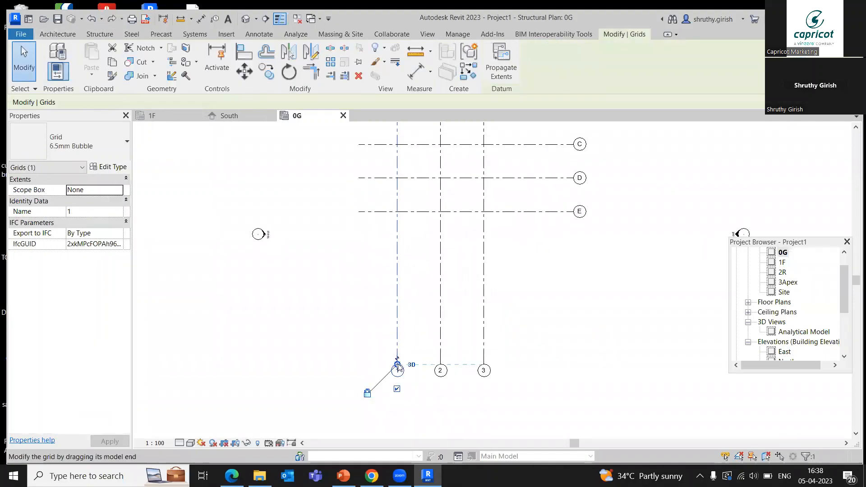
{"action": "left_click_drag", "start_coordinate": [397, 366], "coordinate": [396, 236]}
{"action": "left_click", "coordinate": [525, 325]}
{"action": "middle_click_drag", "start_coordinate": [525, 324], "coordinate": [434, 424]}
Step: Shorten grids A to E together so their bubbles sit just to the right of grid 3
{"action": "left_click", "coordinate": [479, 177]}
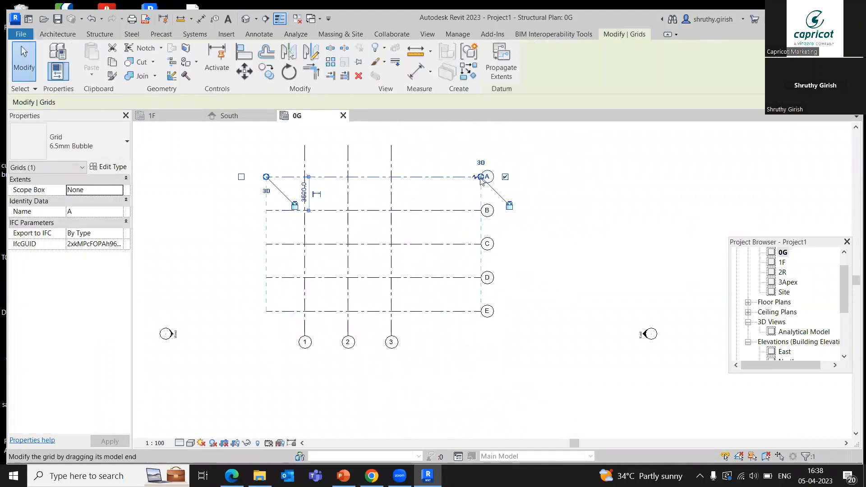
{"action": "left_click_drag", "start_coordinate": [480, 178], "coordinate": [429, 177]}
{"action": "left_click", "coordinate": [543, 266]}
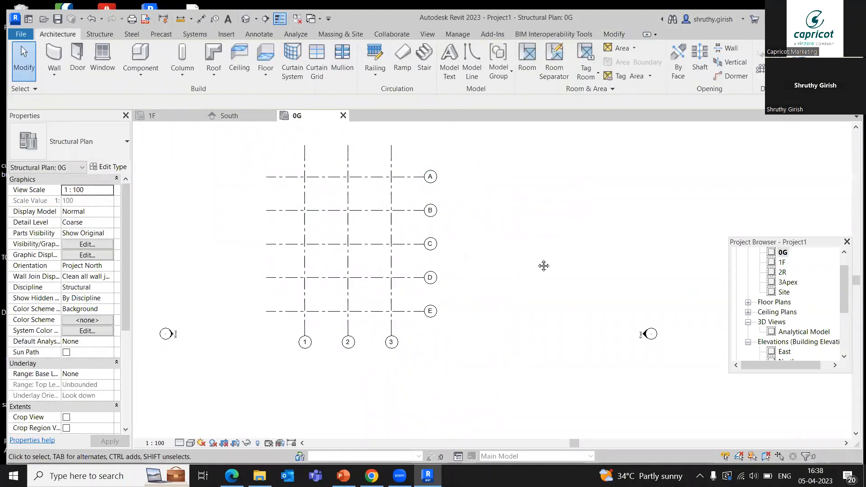
{"action": "middle_click_drag", "start_coordinate": [543, 266], "coordinate": [577, 284]}
{"action": "scroll", "coordinate": [577, 283], "scroll_direction": "up", "scroll_amount": 1}
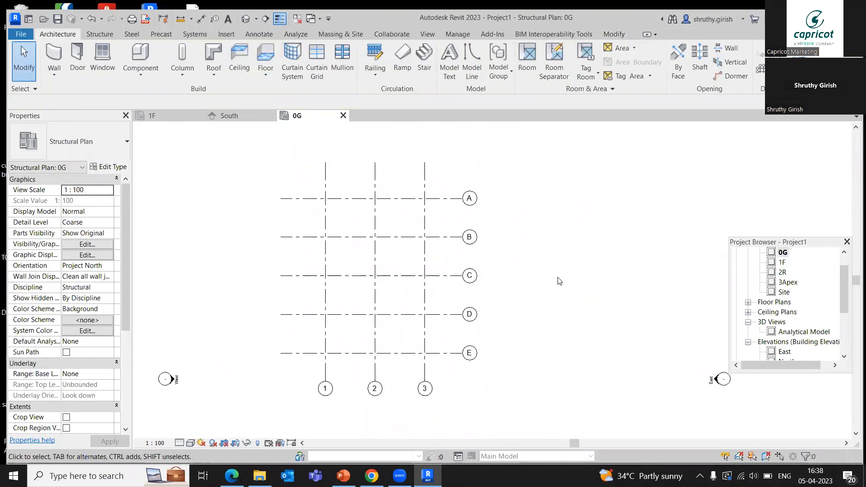
{"action": "middle_click_drag", "start_coordinate": [546, 274], "coordinate": [556, 280]}
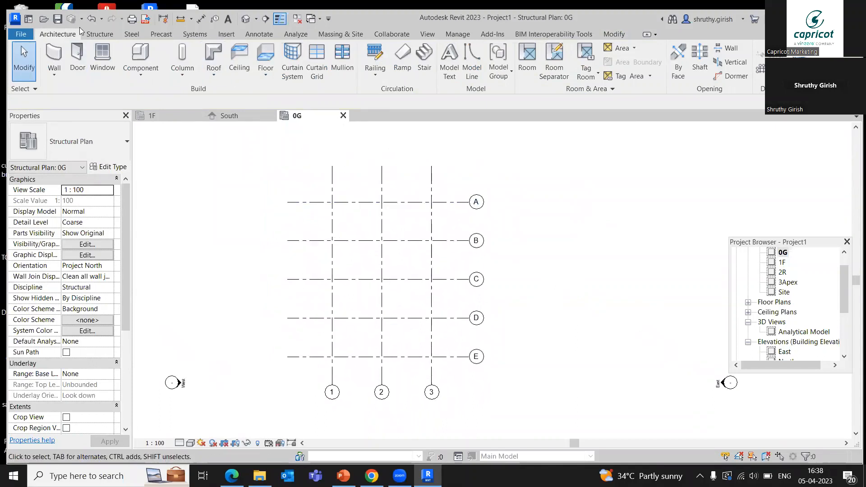
Step: Start placing structural columns using the universal column type UC356x368x129
{"action": "left_click", "coordinate": [99, 34]}
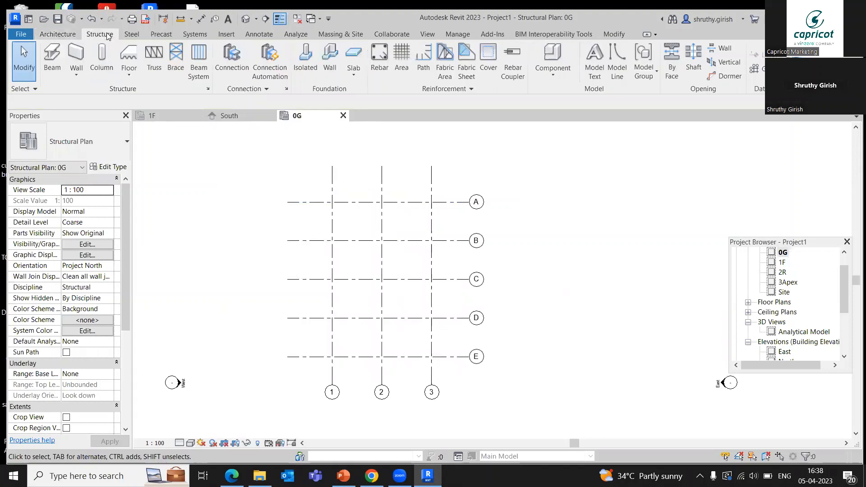
{"action": "left_click", "coordinate": [95, 61]}
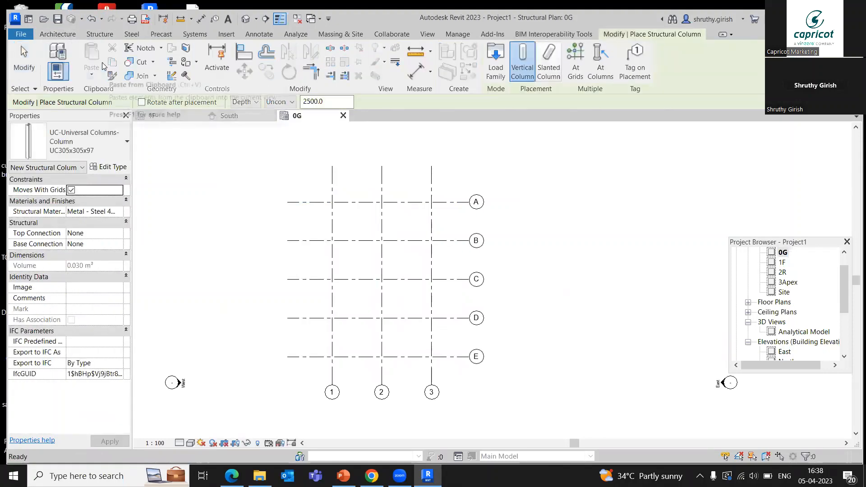
{"action": "left_click", "coordinate": [108, 149]}
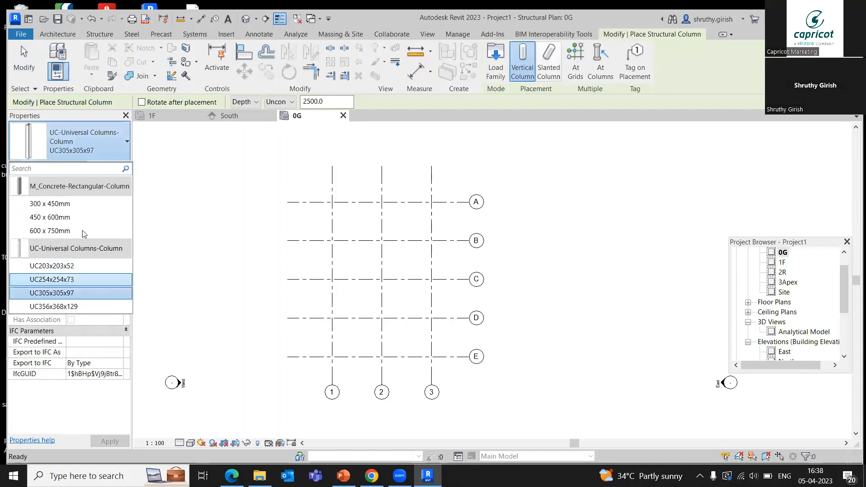
{"action": "left_click", "coordinate": [67, 307]}
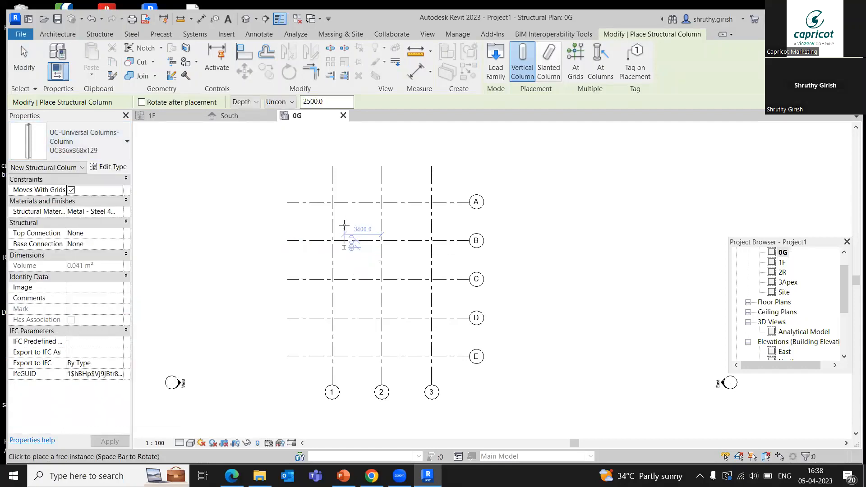
Step: Place five UC356x368x129 columns, rotated 90°, where grid 1 crosses grids A, B, C, D and E
{"action": "scroll", "coordinate": [344, 215], "scroll_direction": "up", "scroll_amount": 2}
{"action": "scroll", "coordinate": [328, 199], "scroll_direction": "up", "scroll_amount": 3}
{"action": "scroll", "coordinate": [329, 188], "scroll_direction": "up", "scroll_amount": 4}
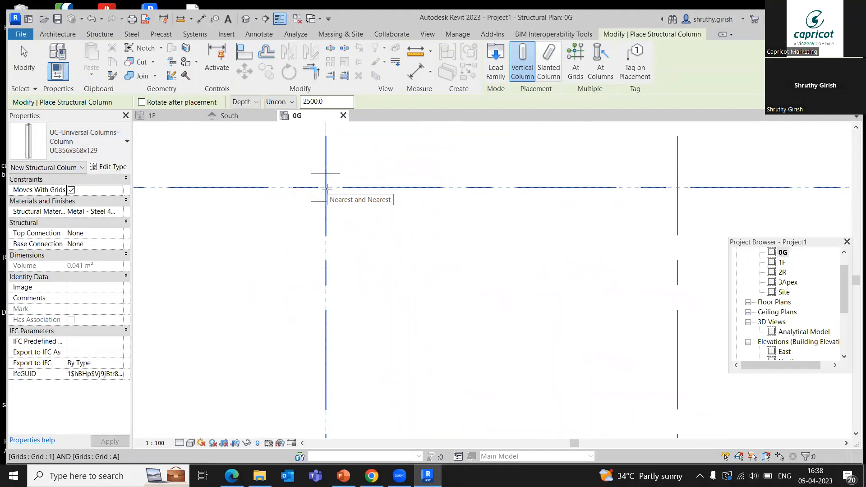
{"action": "key", "text": "space"}
{"action": "scroll", "coordinate": [333, 204], "scroll_direction": "down", "scroll_amount": 5}
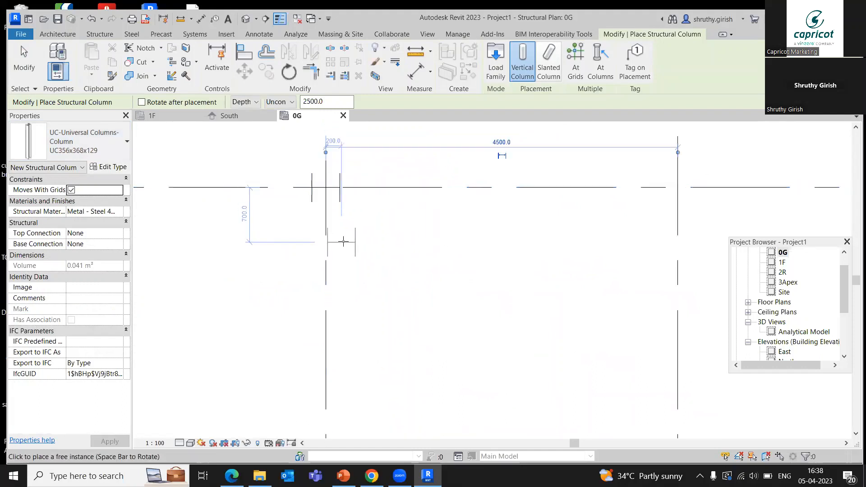
{"action": "left_click", "coordinate": [354, 223]}
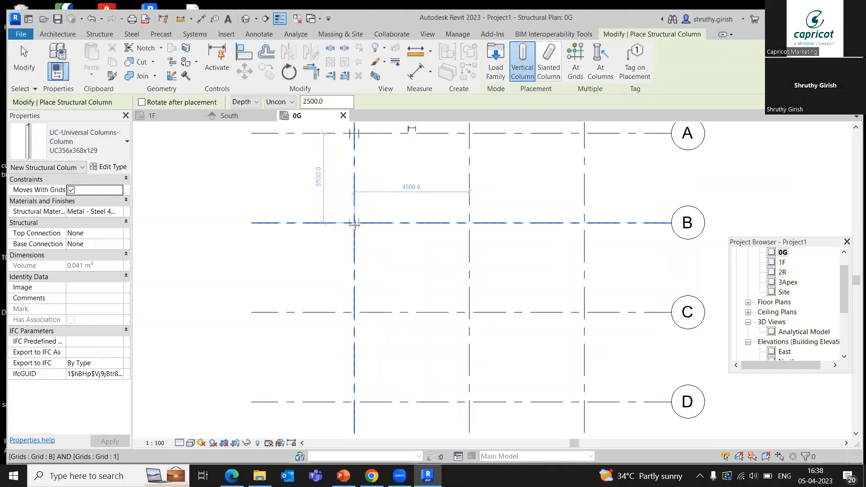
{"action": "left_click", "coordinate": [354, 312]}
{"action": "left_click", "coordinate": [354, 402]}
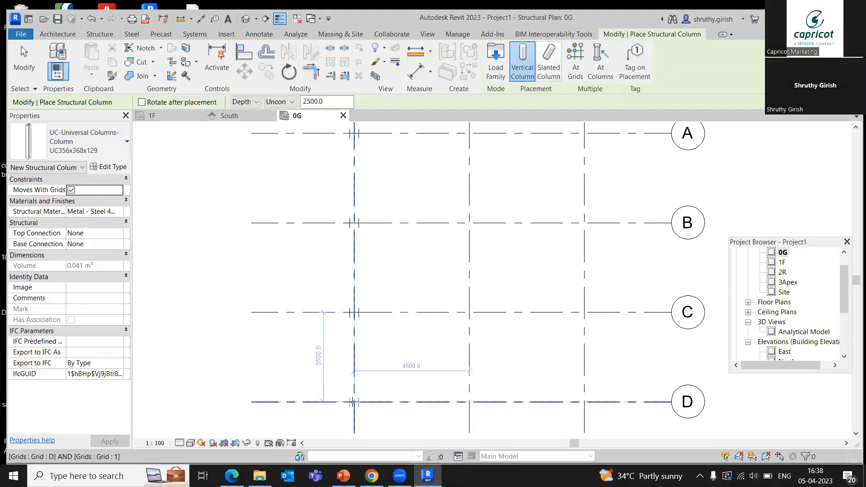
{"action": "middle_click_drag", "start_coordinate": [418, 377], "coordinate": [419, 272]}
{"action": "scroll", "coordinate": [397, 302], "scroll_direction": "down", "scroll_amount": 1}
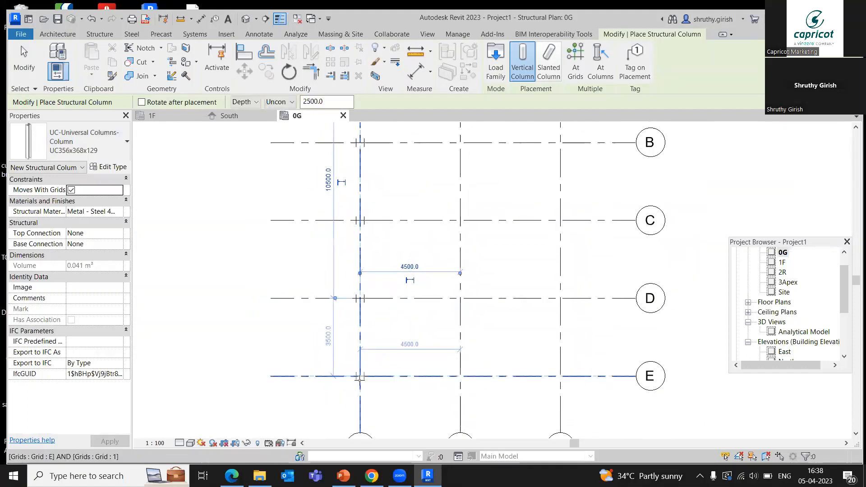
{"action": "left_click", "coordinate": [355, 380]}
{"action": "scroll", "coordinate": [393, 332], "scroll_direction": "down", "scroll_amount": 2}
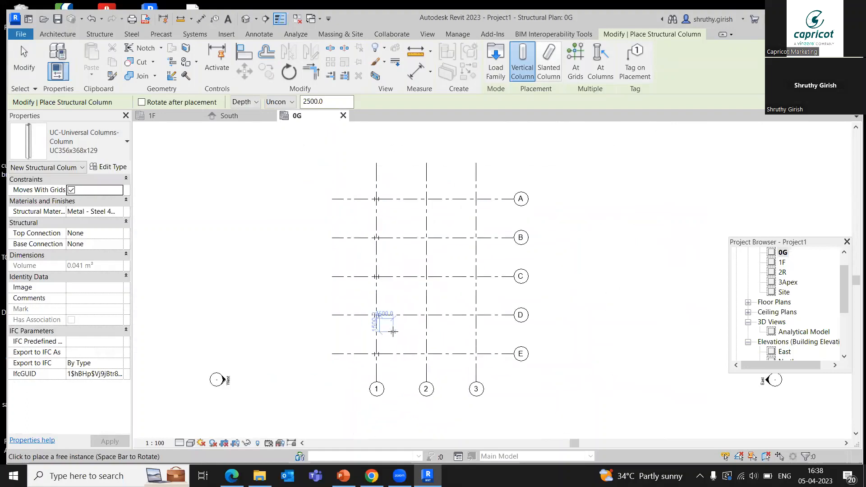
{"action": "key", "text": "Escape"}
Step: Mirror the five columns on grid 1 about grid 2 to place matching columns on grid 3
{"action": "left_click_drag", "start_coordinate": [365, 183], "coordinate": [403, 369]}
{"action": "left_click", "coordinate": [283, 60]}
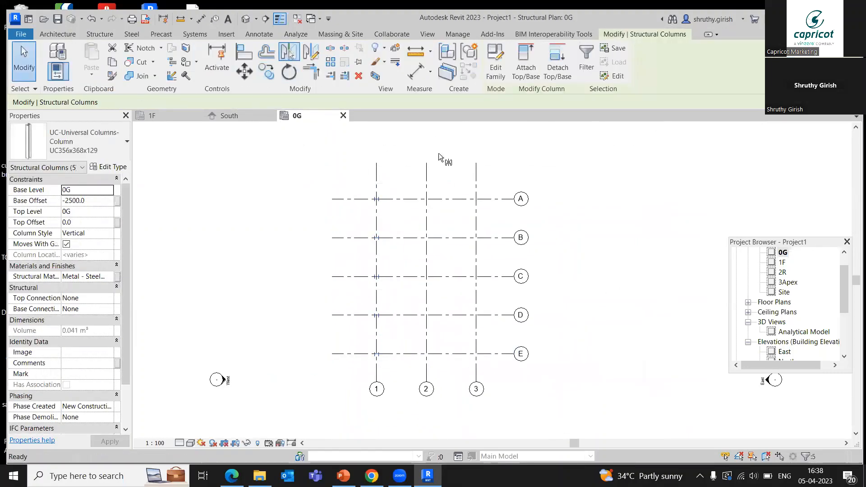
{"action": "left_click", "coordinate": [427, 175]}
{"action": "key", "text": "Escape"}
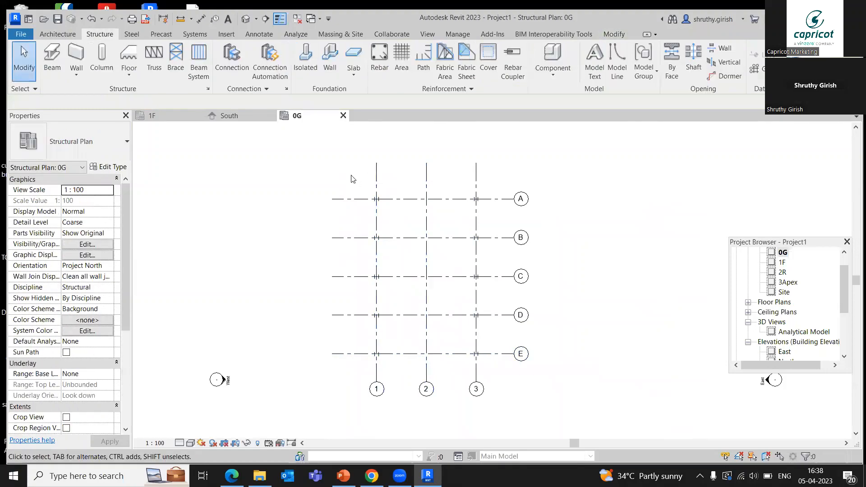
Step: Set all ten columns on grids 1 and 3 to top level 2R with a base offset of 0 from level 0G
{"action": "left_click_drag", "start_coordinate": [351, 175], "coordinate": [498, 369]}
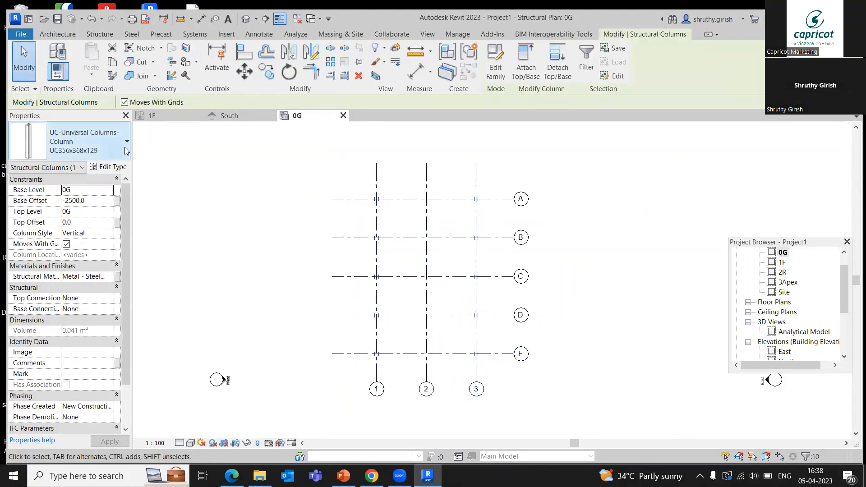
{"action": "left_click", "coordinate": [91, 212]}
{"action": "left_click", "coordinate": [108, 212]}
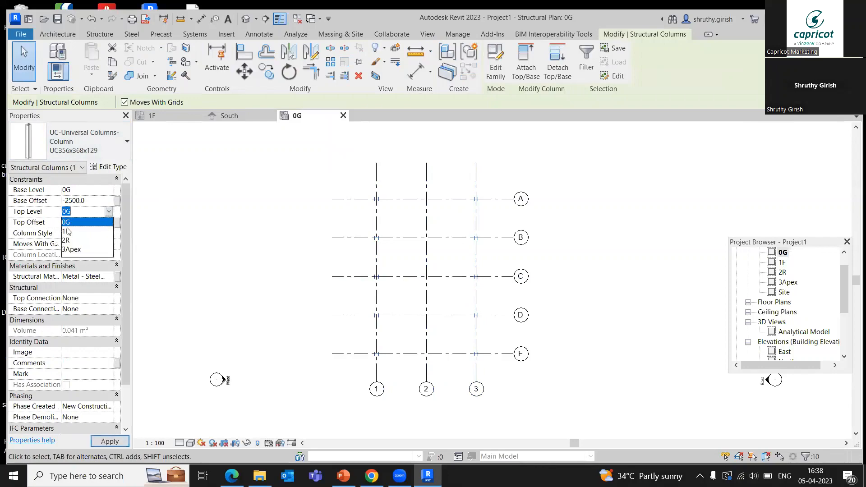
{"action": "left_click", "coordinate": [68, 240]}
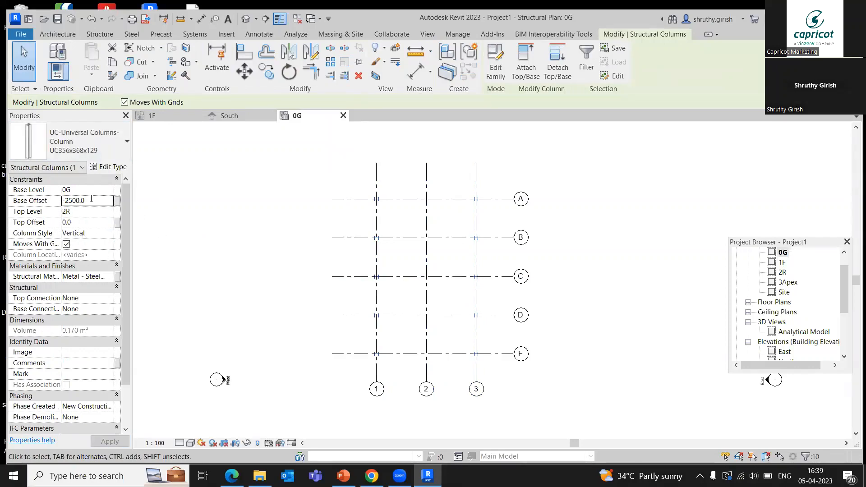
{"action": "left_click", "coordinate": [235, 326]}
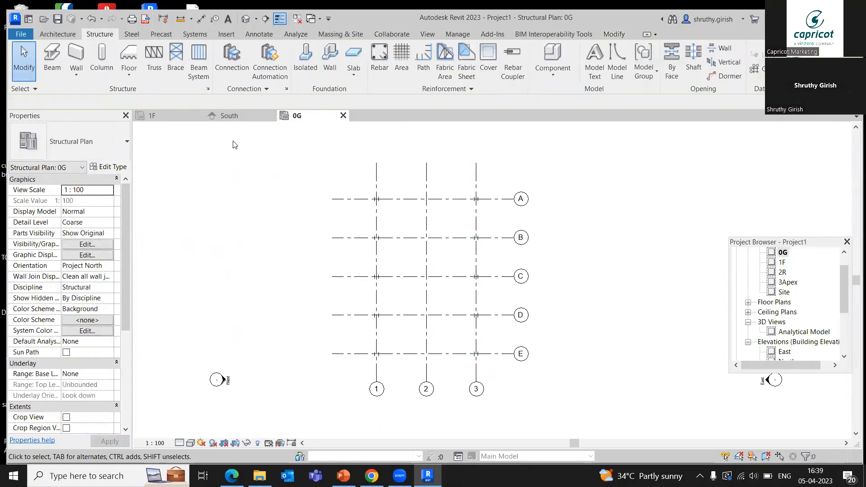
Step: Open the default 3D view and examine the two rows of columns against the grids and levels
{"action": "left_click", "coordinate": [244, 19]}
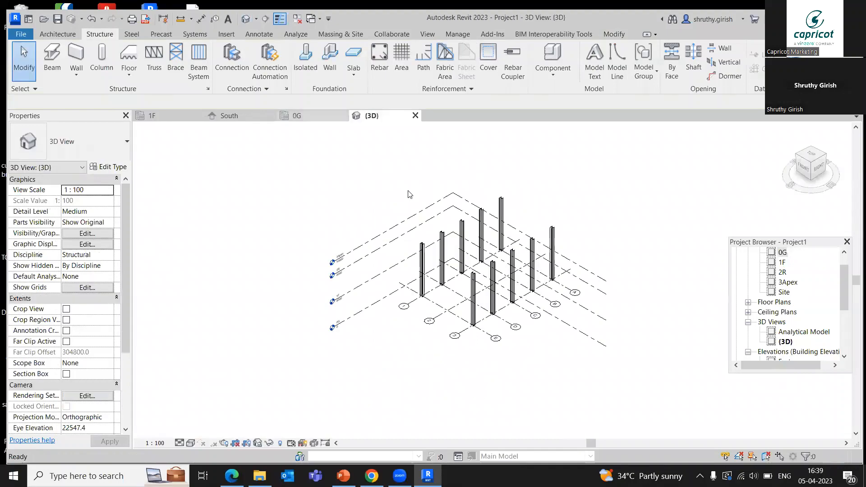
{"action": "middle_click_drag", "start_coordinate": [561, 208], "coordinate": [459, 217]}
{"action": "scroll", "coordinate": [460, 217], "scroll_direction": "up", "scroll_amount": 2}
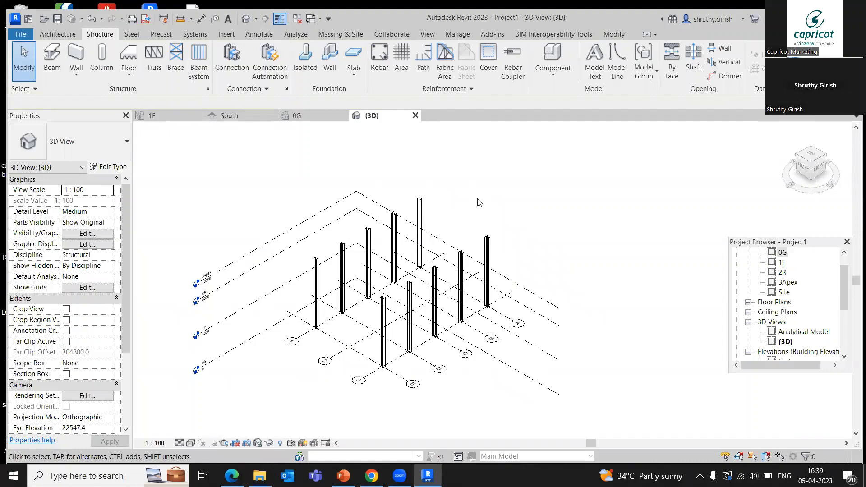
{"action": "scroll", "coordinate": [476, 219], "scroll_direction": "down", "scroll_amount": 1}
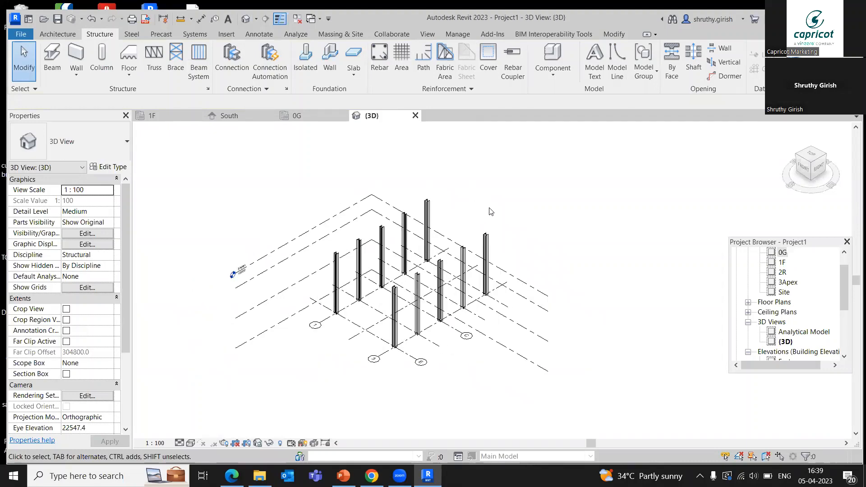
{"action": "scroll", "coordinate": [488, 204], "scroll_direction": "down", "scroll_amount": 1}
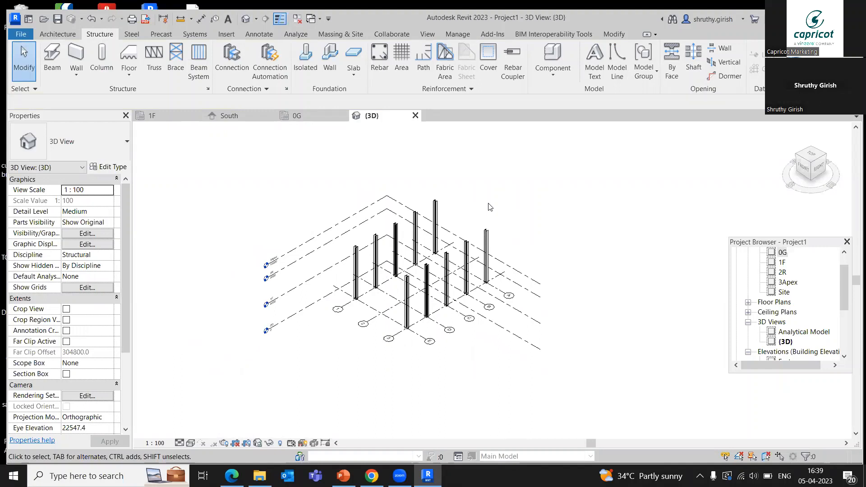
{"action": "left_click", "coordinate": [236, 112]}
{"action": "middle_click_drag", "start_coordinate": [430, 281], "coordinate": [460, 284]}
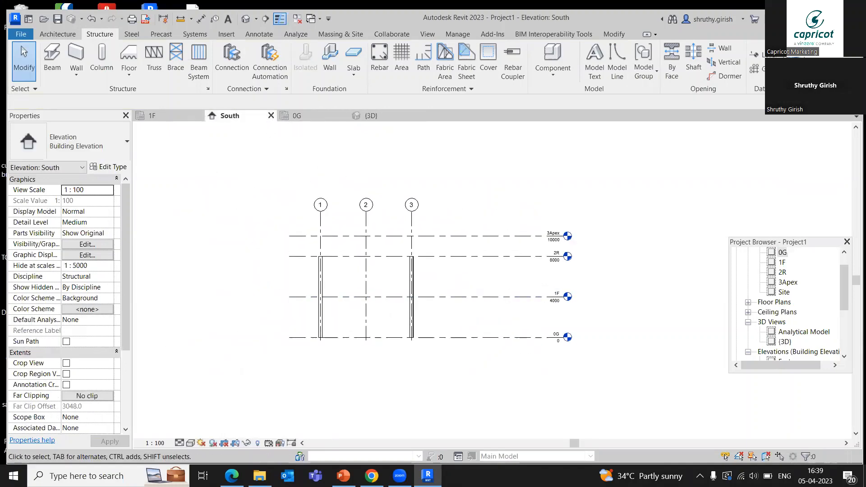
{"action": "left_click", "coordinate": [798, 119]}
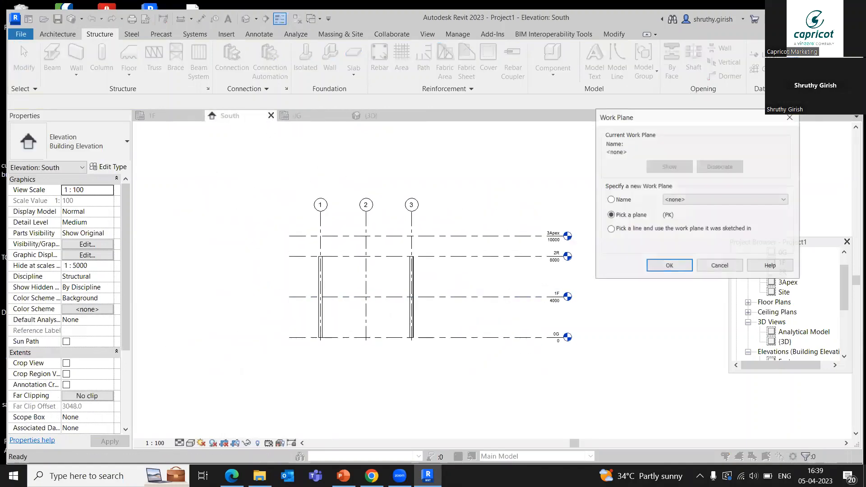
{"action": "left_click", "coordinate": [682, 200]}
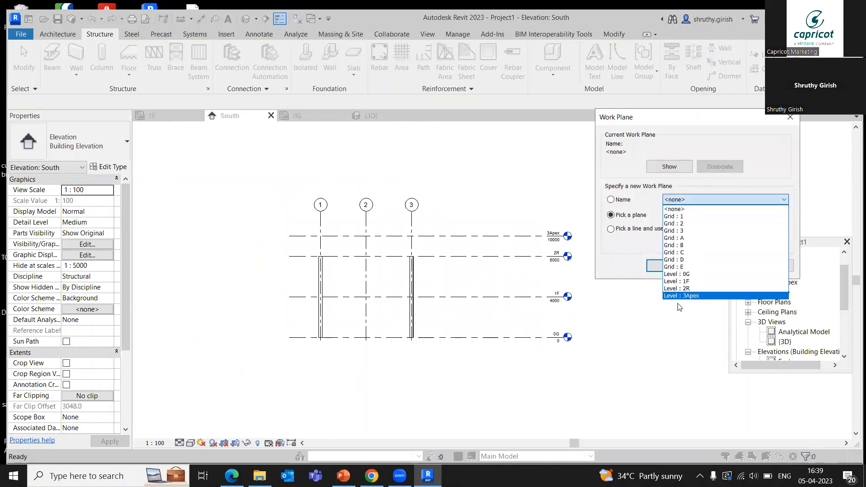
{"action": "left_click", "coordinate": [650, 336]}
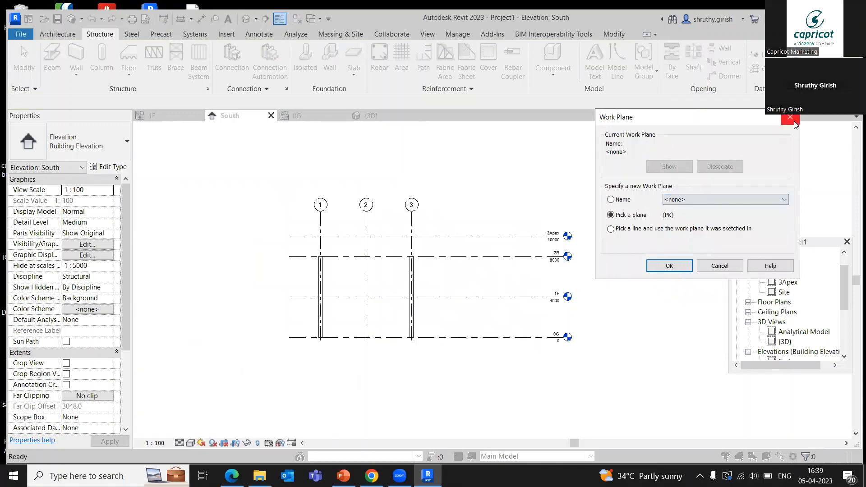
{"action": "key", "text": "Escape"}
Step: Examine the vertical plane of grid E and the end columns on it in the 3D view
{"action": "left_click", "coordinate": [371, 115]}
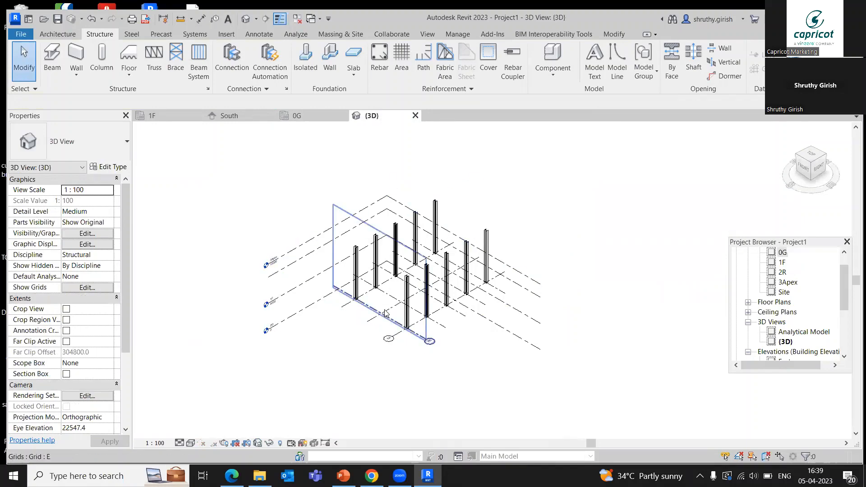
{"action": "scroll", "coordinate": [413, 376], "scroll_direction": "up", "scroll_amount": 3}
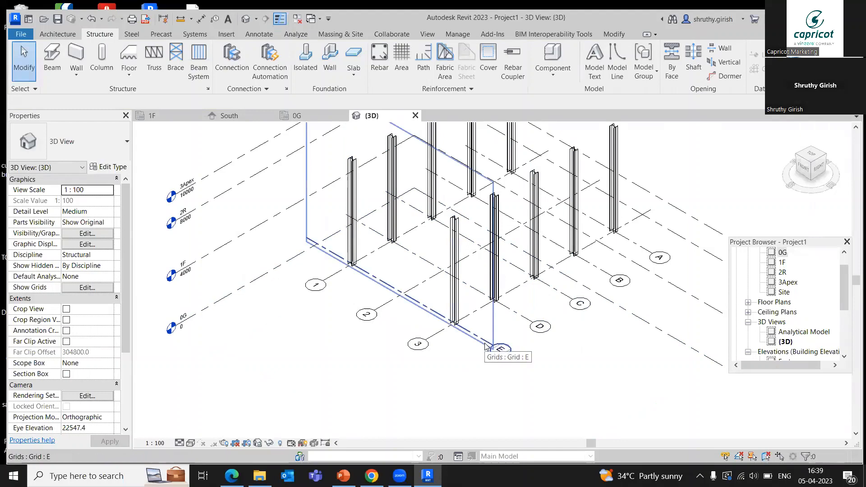
{"action": "scroll", "coordinate": [443, 378], "scroll_direction": "down", "scroll_amount": 3}
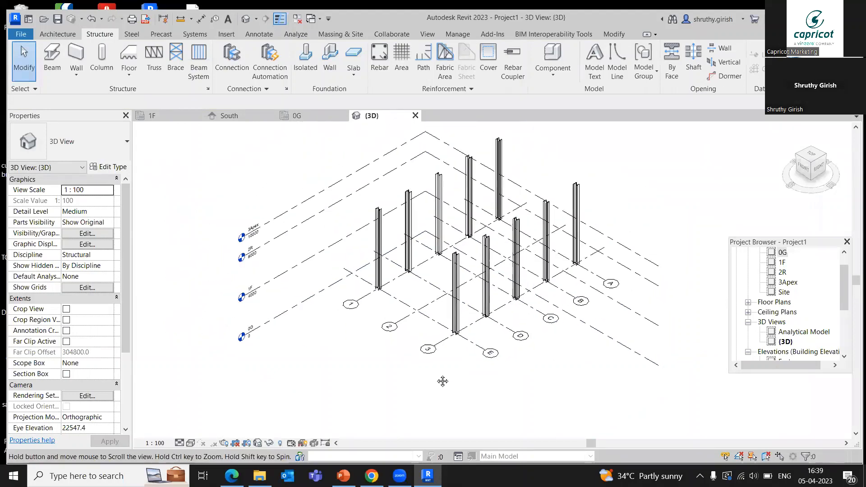
Step: Set the work plane of the South elevation by name to Grid : E
{"action": "left_click", "coordinate": [230, 116]}
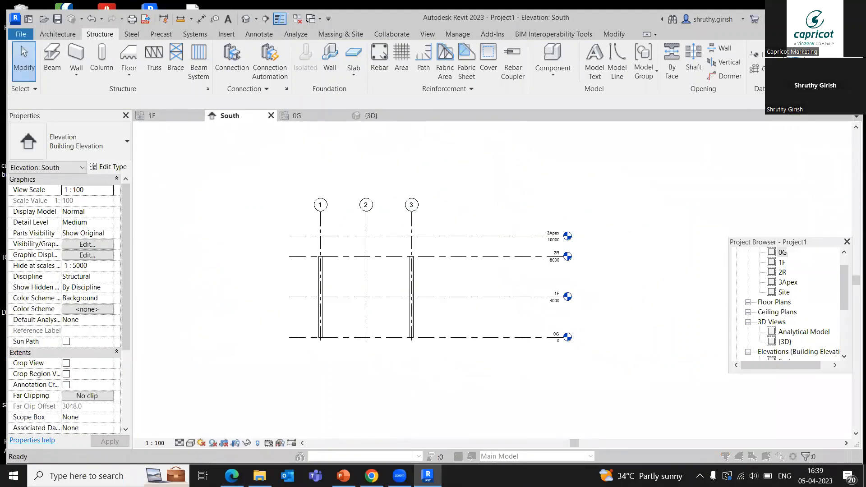
{"action": "left_click", "coordinate": [794, 61]}
{"action": "left_click", "coordinate": [707, 199]}
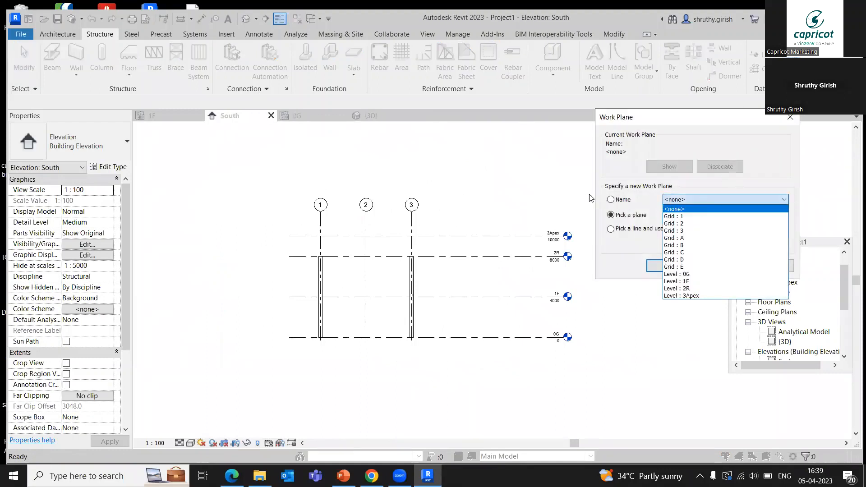
{"action": "left_click", "coordinate": [611, 200]}
{"action": "left_click", "coordinate": [692, 200]}
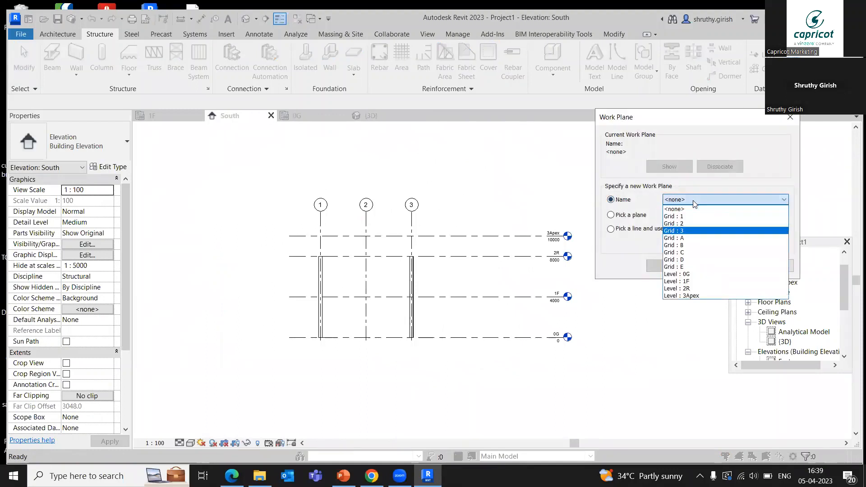
{"action": "left_click", "coordinate": [679, 267]}
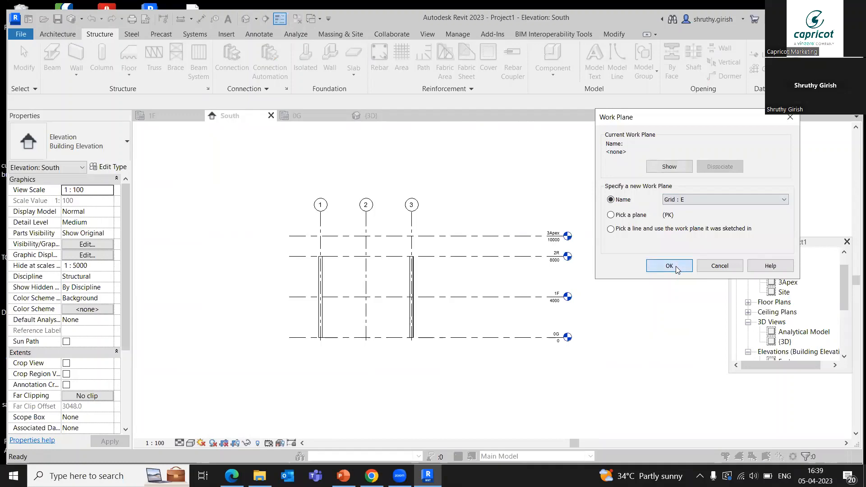
{"action": "left_click", "coordinate": [669, 265]}
Step: Draw a sloping UB305x165x40 beam from the top of the grid 1 column at level 2R to grid 2 at level 3Apex
{"action": "middle_click_drag", "start_coordinate": [498, 161], "coordinate": [487, 193]}
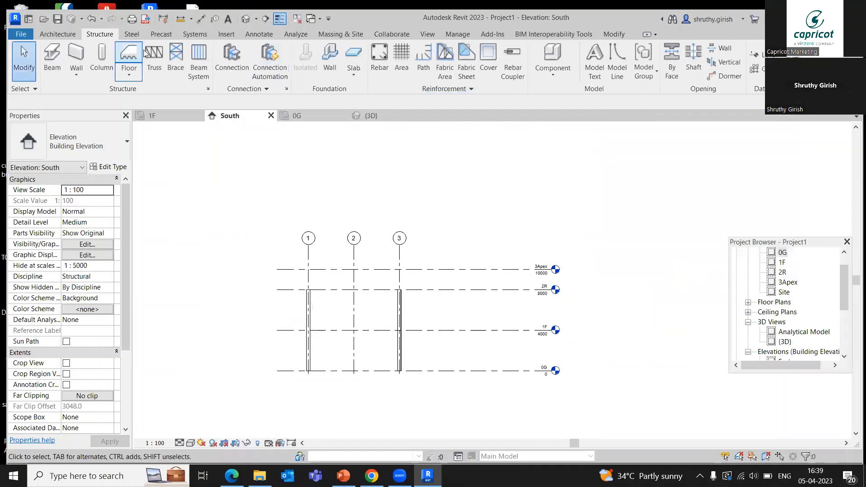
{"action": "left_click", "coordinate": [52, 56]}
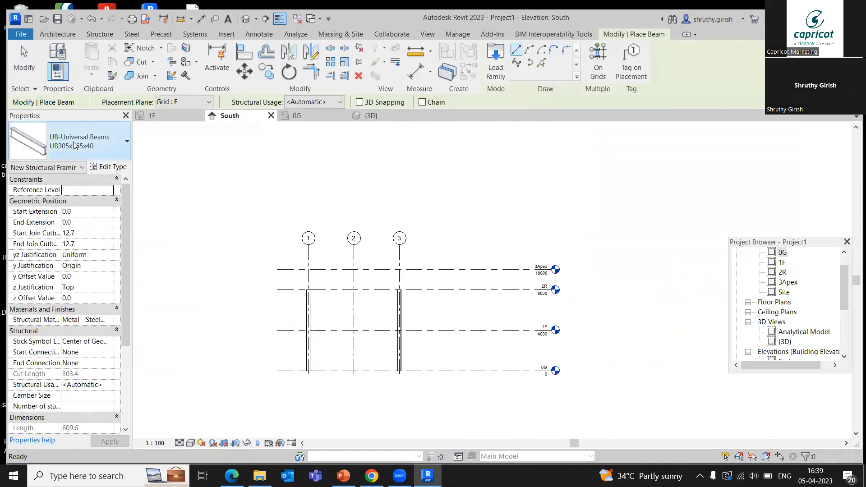
{"action": "left_click", "coordinate": [75, 146]}
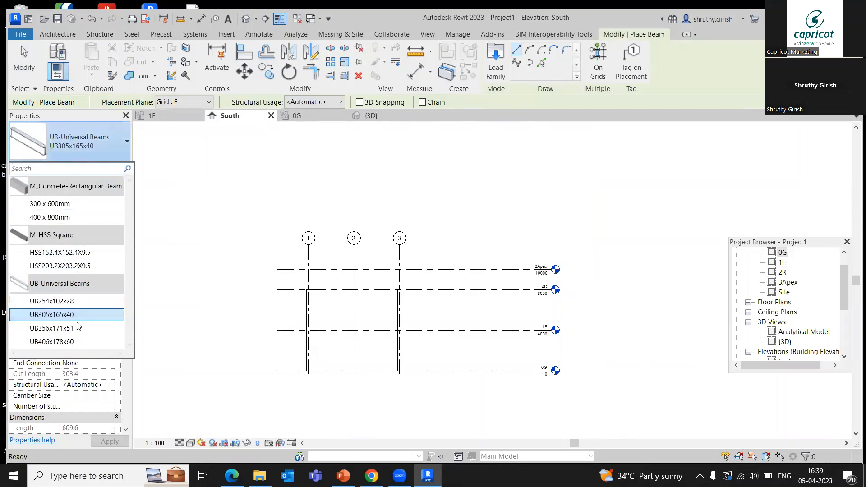
{"action": "mouse_move", "coordinate": [56, 319]}
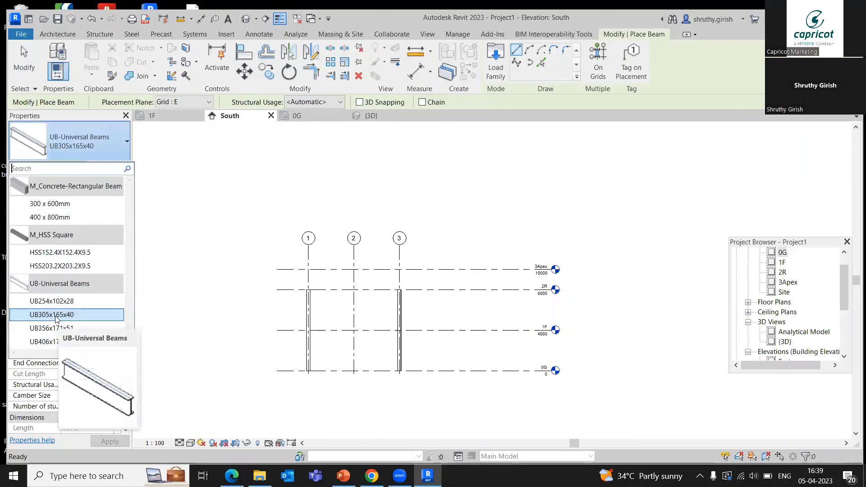
{"action": "left_click", "coordinate": [56, 318]}
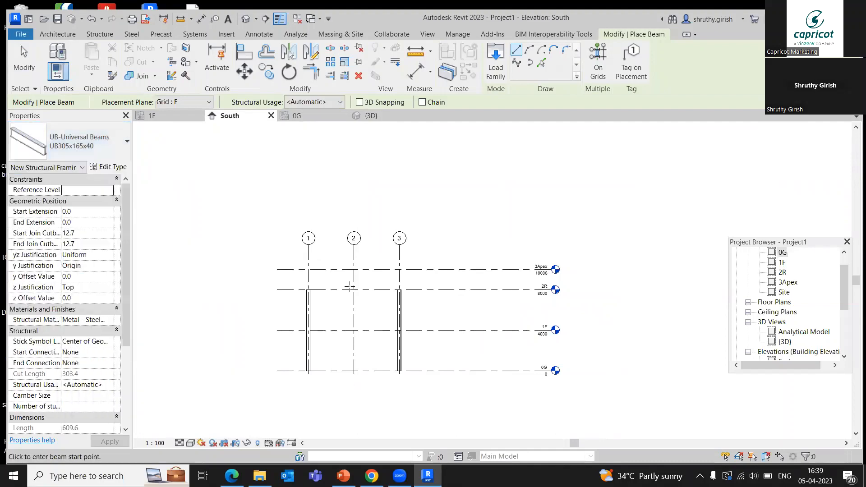
{"action": "scroll", "coordinate": [316, 288], "scroll_direction": "up", "scroll_amount": 3}
{"action": "scroll", "coordinate": [293, 277], "scroll_direction": "up", "scroll_amount": 1}
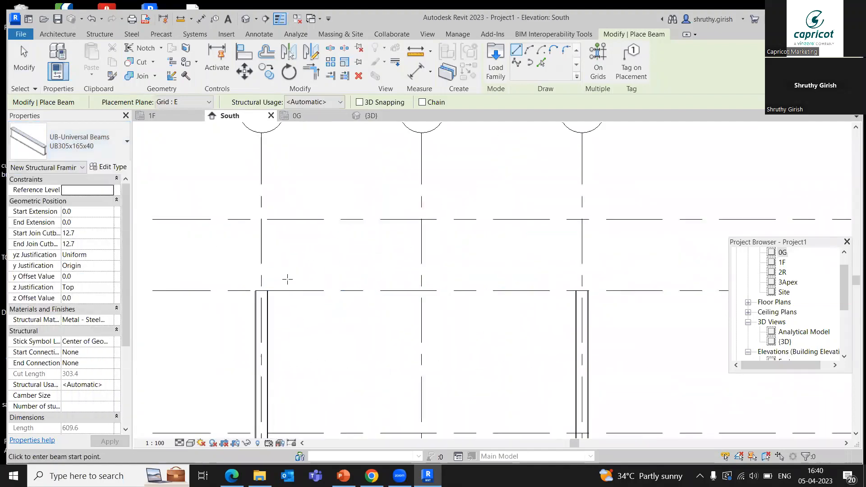
{"action": "scroll", "coordinate": [288, 278], "scroll_direction": "up", "scroll_amount": 2}
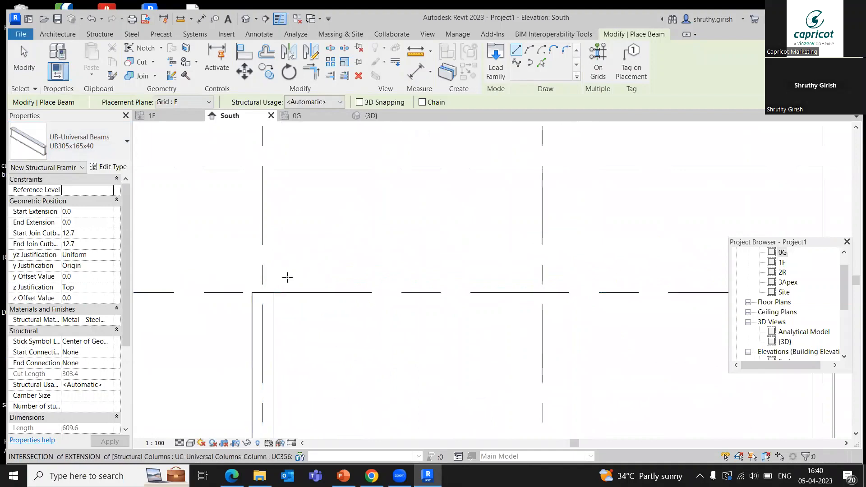
{"action": "left_click", "coordinate": [263, 292]}
{"action": "left_click", "coordinate": [542, 168]}
Step: Draw a sloping UB305x165x40 beam from the top of the grid 3 column at level 2R to grid 2 at level 3Apex
{"action": "scroll", "coordinate": [545, 249], "scroll_direction": "down", "scroll_amount": 2}
{"action": "middle_click_drag", "start_coordinate": [545, 251], "coordinate": [356, 216]}
{"action": "left_click", "coordinate": [537, 241]}
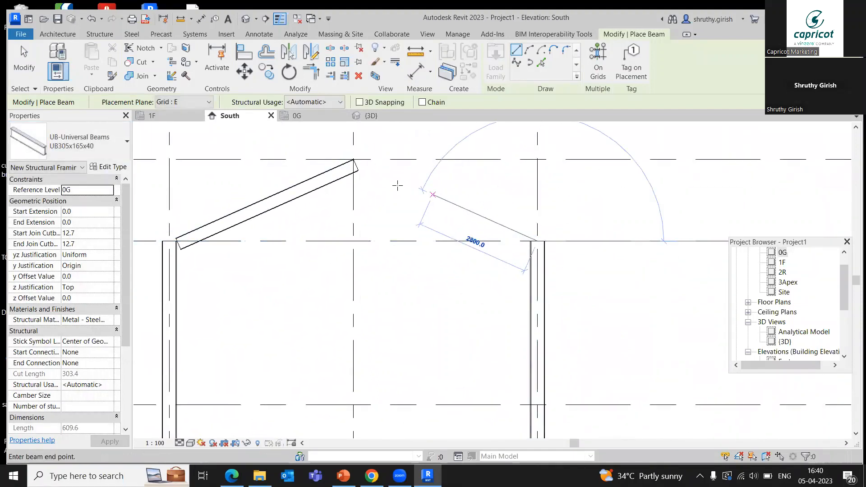
{"action": "left_click", "coordinate": [353, 159]}
{"action": "key", "text": "Escape"}
{"action": "key", "text": "Escape"}
{"action": "scroll", "coordinate": [391, 257], "scroll_direction": "down", "scroll_amount": 1}
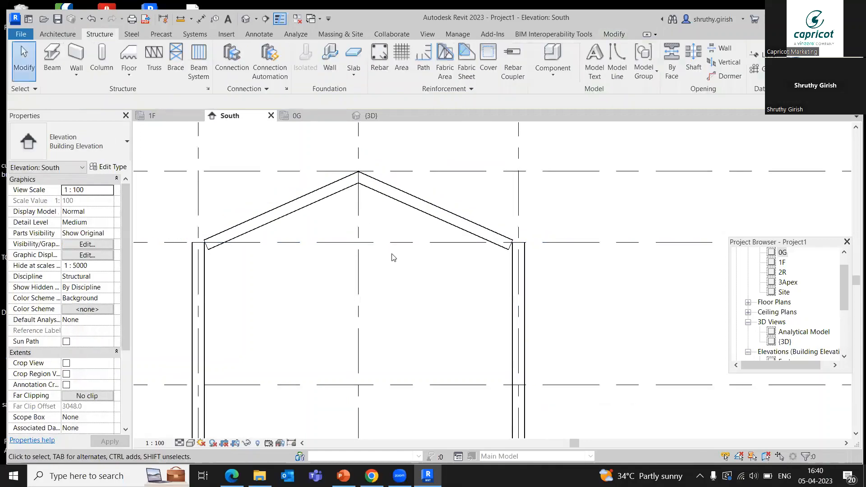
Step: Examine the pair of sloping roof beams on grid E in the 3D view
{"action": "scroll", "coordinate": [392, 256], "scroll_direction": "down", "scroll_amount": 2}
{"action": "middle_click_drag", "start_coordinate": [439, 259], "coordinate": [480, 236]}
{"action": "left_click", "coordinate": [373, 116]}
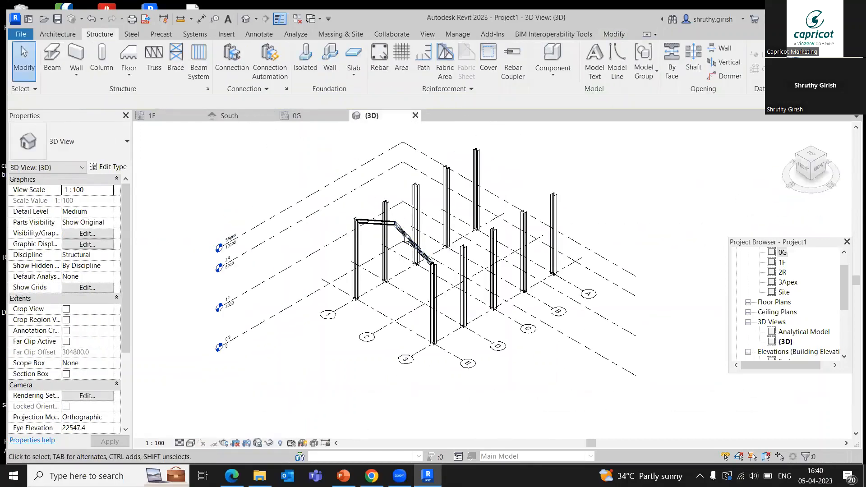
{"action": "scroll", "coordinate": [403, 242], "scroll_direction": "up", "scroll_amount": 2}
{"action": "scroll", "coordinate": [406, 239], "scroll_direction": "down", "scroll_amount": 3}
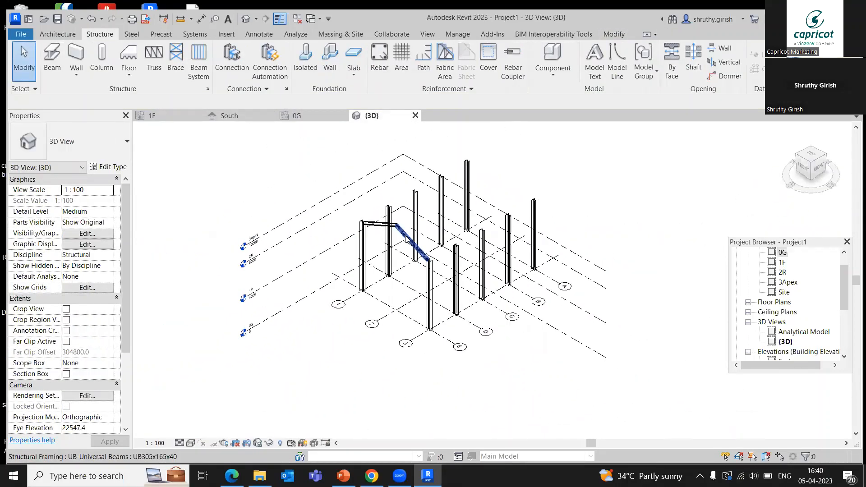
{"action": "middle_click_drag", "start_coordinate": [596, 188], "coordinate": [570, 204]}
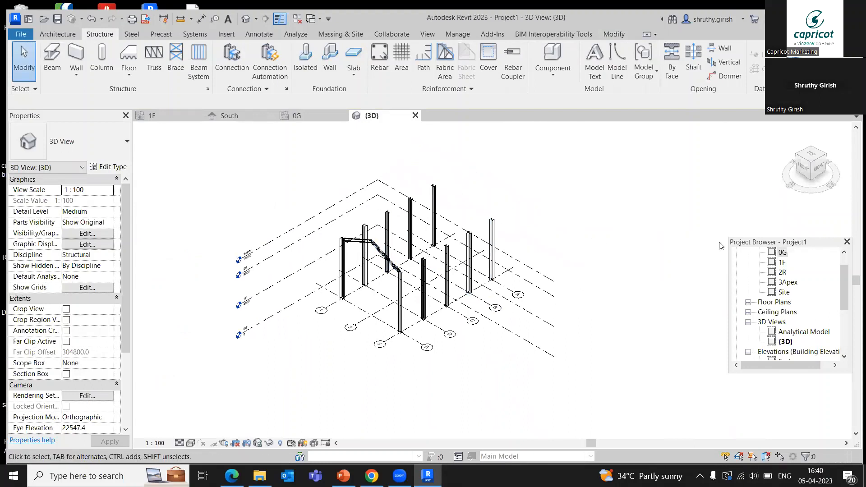
Step: Open the 2R structural plan and set its detail level to Fine
{"action": "double_click", "coordinate": [787, 272]}
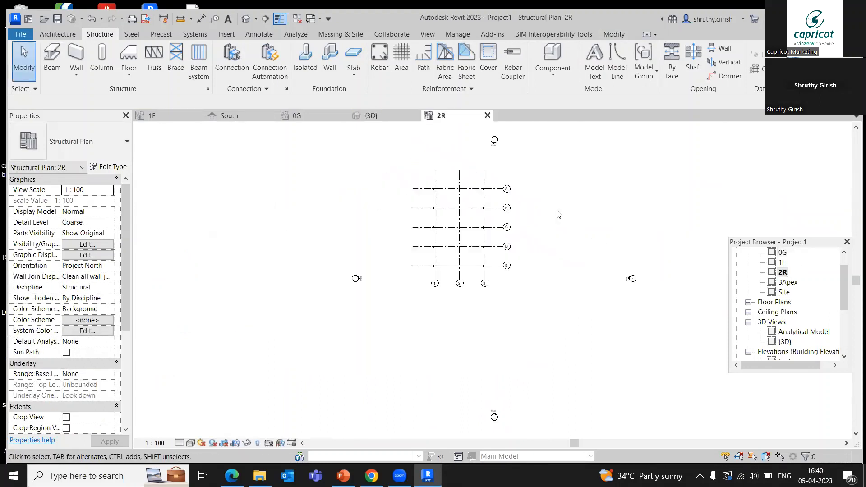
{"action": "scroll", "coordinate": [516, 207], "scroll_direction": "up", "scroll_amount": 2}
{"action": "left_click", "coordinate": [180, 442]}
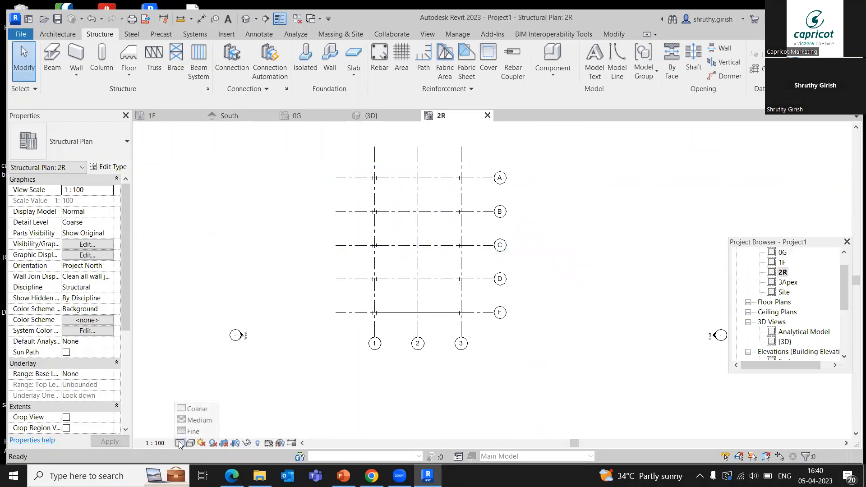
{"action": "left_click", "coordinate": [197, 432]}
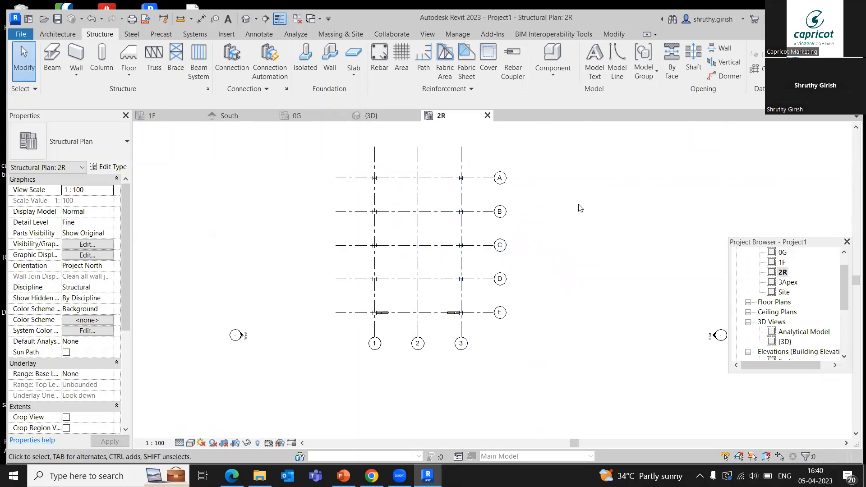
Step: Copy both sloping roof beams on grid E to grid D, using the grid 1 column centres as reference points
{"action": "scroll", "coordinate": [540, 296], "scroll_direction": "up", "scroll_amount": 4}
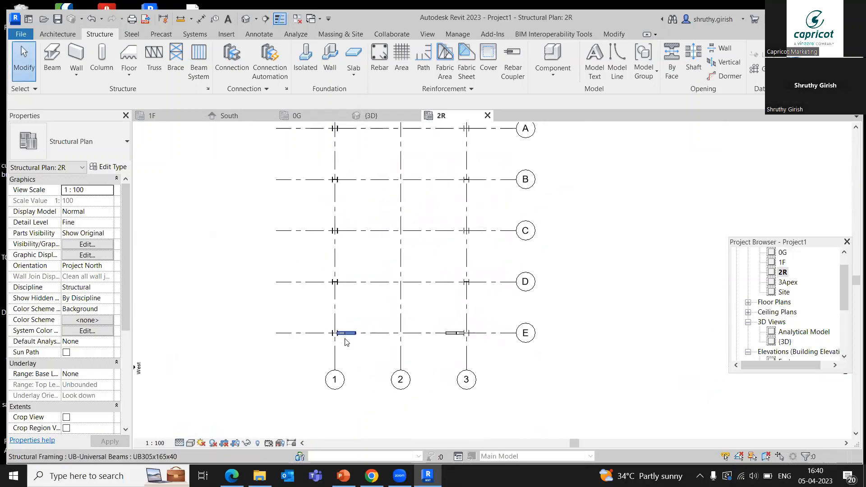
{"action": "scroll", "coordinate": [345, 342], "scroll_direction": "up", "scroll_amount": 3}
{"action": "left_click", "coordinate": [350, 328]}
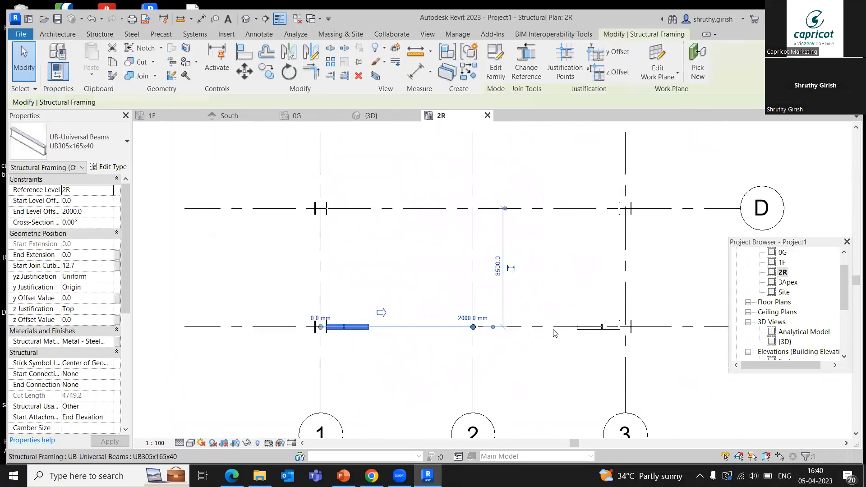
{"action": "left_click", "coordinate": [589, 332]}
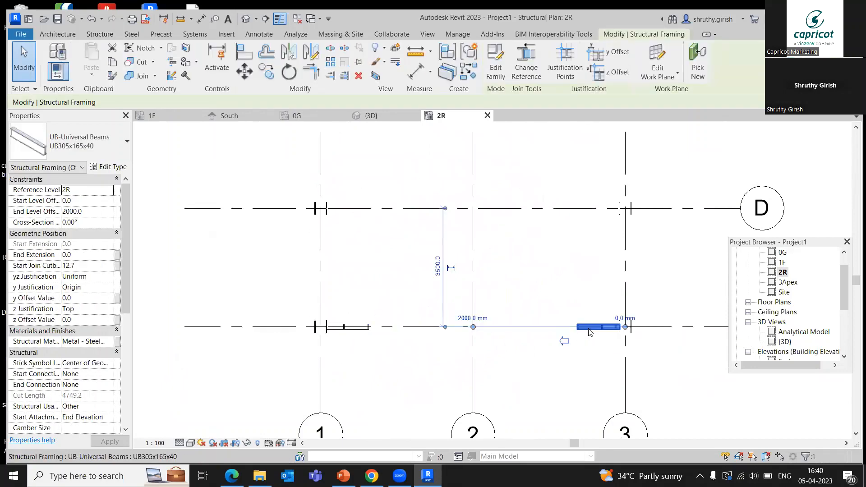
{"action": "left_click", "coordinate": [354, 333], "text": "ctrl"}
{"action": "scroll", "coordinate": [428, 261], "scroll_direction": "down", "scroll_amount": 3}
{"action": "middle_click_drag", "start_coordinate": [427, 261], "coordinate": [425, 291]}
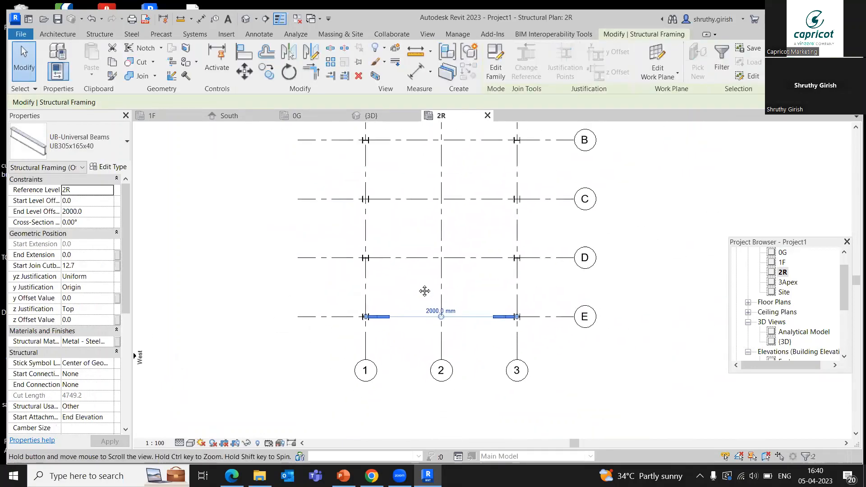
{"action": "left_click", "coordinate": [266, 70]}
{"action": "scroll", "coordinate": [376, 341], "scroll_direction": "up", "scroll_amount": 3}
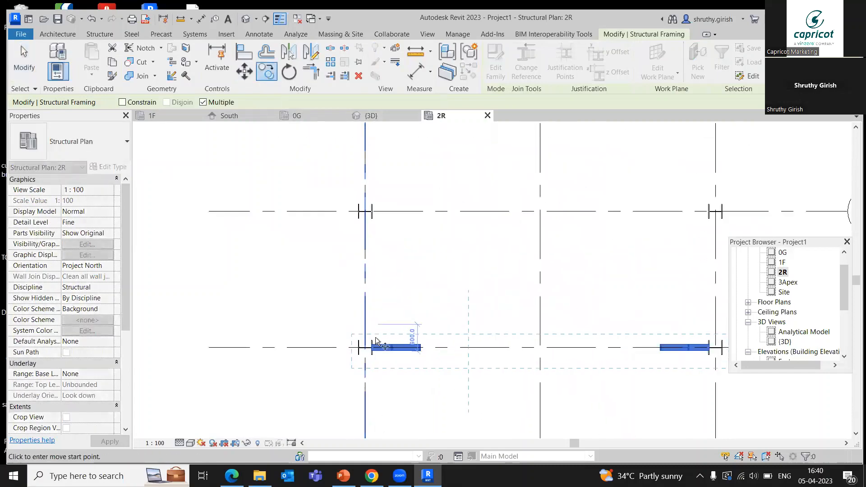
{"action": "scroll", "coordinate": [367, 345], "scroll_direction": "up", "scroll_amount": 1}
{"action": "left_click", "coordinate": [363, 348]}
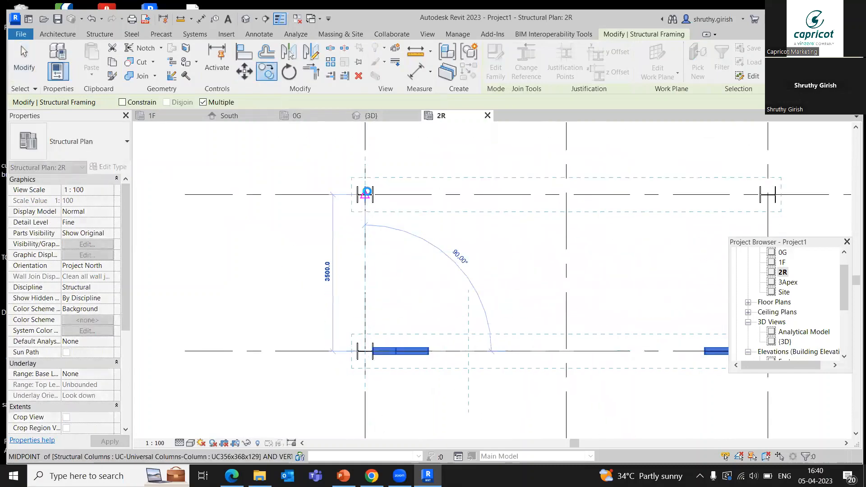
{"action": "left_click", "coordinate": [366, 194]}
Step: Place further copies of the roof beam pair on grids C, B and A, and show the frames in the 3D view
{"action": "middle_click_drag", "start_coordinate": [390, 180], "coordinate": [375, 381]}
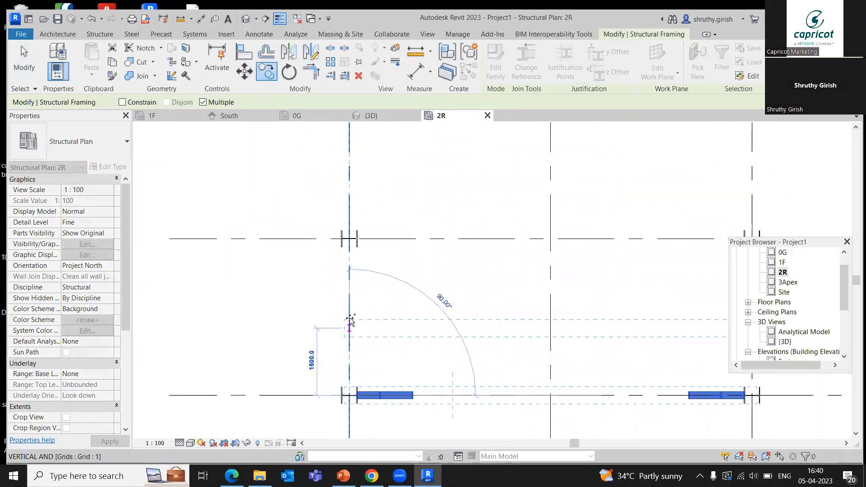
{"action": "left_click", "coordinate": [350, 238]}
{"action": "middle_click_drag", "start_coordinate": [393, 151], "coordinate": [378, 263]}
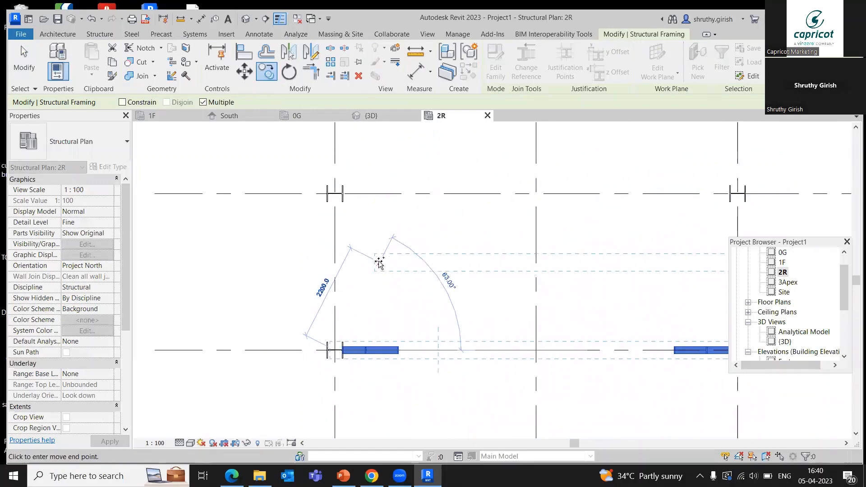
{"action": "left_click", "coordinate": [334, 193]}
{"action": "middle_click_drag", "start_coordinate": [379, 161], "coordinate": [366, 307]}
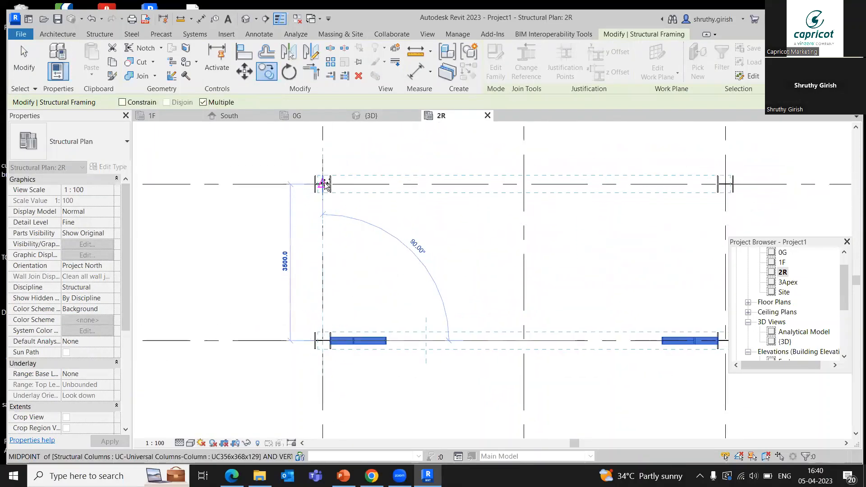
{"action": "left_click", "coordinate": [323, 184]}
{"action": "scroll", "coordinate": [453, 247], "scroll_direction": "down", "scroll_amount": 5}
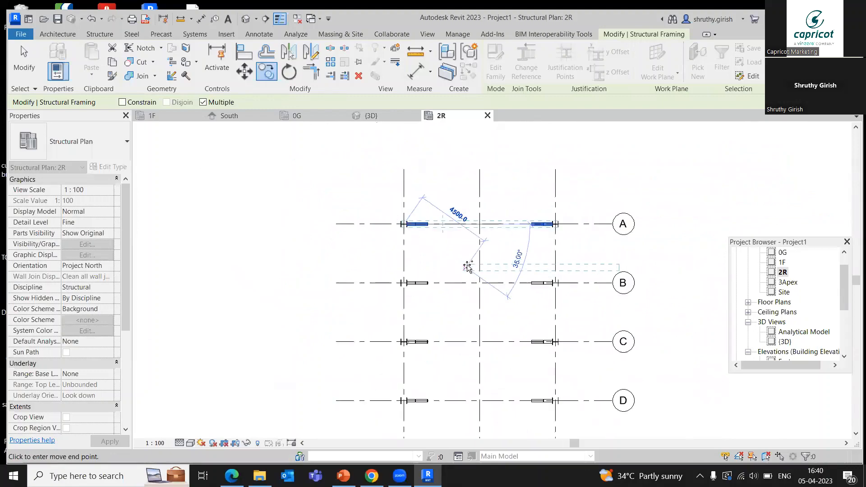
{"action": "key", "text": "Escape"}
{"action": "key", "text": "Escape"}
{"action": "scroll", "coordinate": [465, 281], "scroll_direction": "down", "scroll_amount": 1}
{"action": "middle_click_drag", "start_coordinate": [467, 306], "coordinate": [416, 259]}
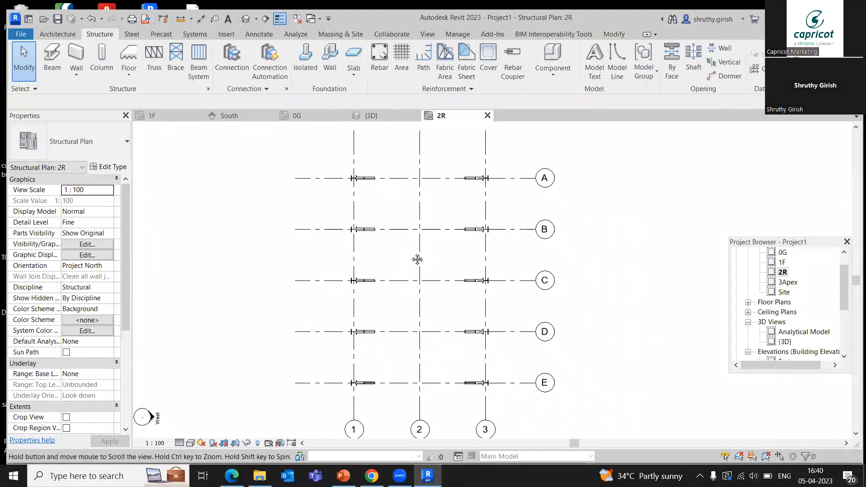
{"action": "left_click", "coordinate": [365, 116]}
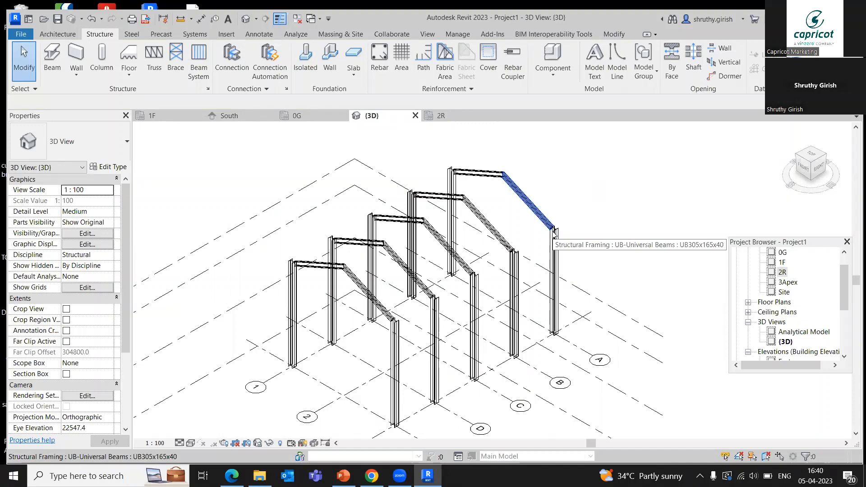
Step: Place a UB254x102x28 beam along grid 1 between the grid E and D columns in the 2R plan
{"action": "left_click", "coordinate": [441, 115]}
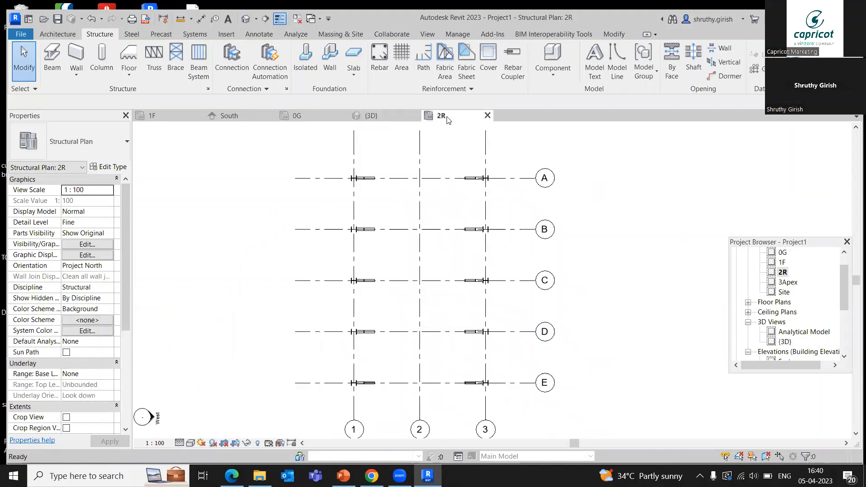
{"action": "left_click", "coordinate": [51, 59]}
{"action": "left_click", "coordinate": [86, 147]}
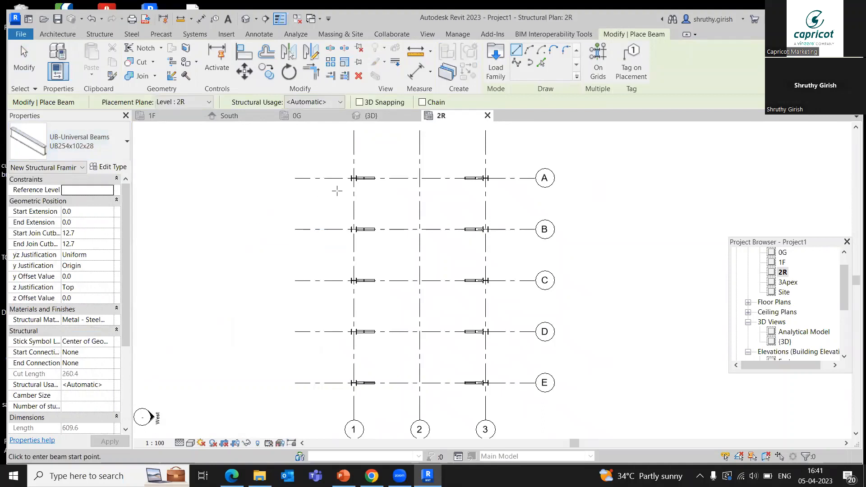
{"action": "scroll", "coordinate": [364, 356], "scroll_direction": "up", "scroll_amount": 4}
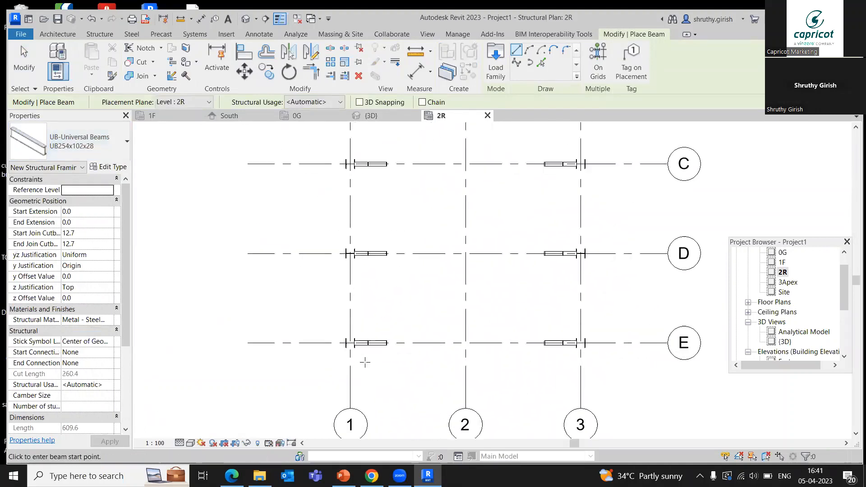
{"action": "left_click", "coordinate": [345, 336]}
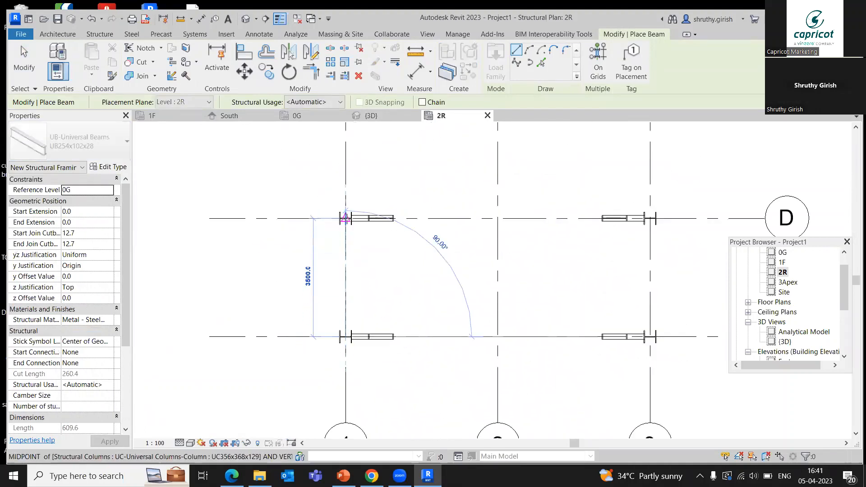
{"action": "left_click", "coordinate": [345, 218]}
Step: Place UB254x102x28 beams along grid 1 in the bays D–C, C–B and B–A, snapping to the column centres
{"action": "middle_click_drag", "start_coordinate": [302, 166], "coordinate": [294, 304]}
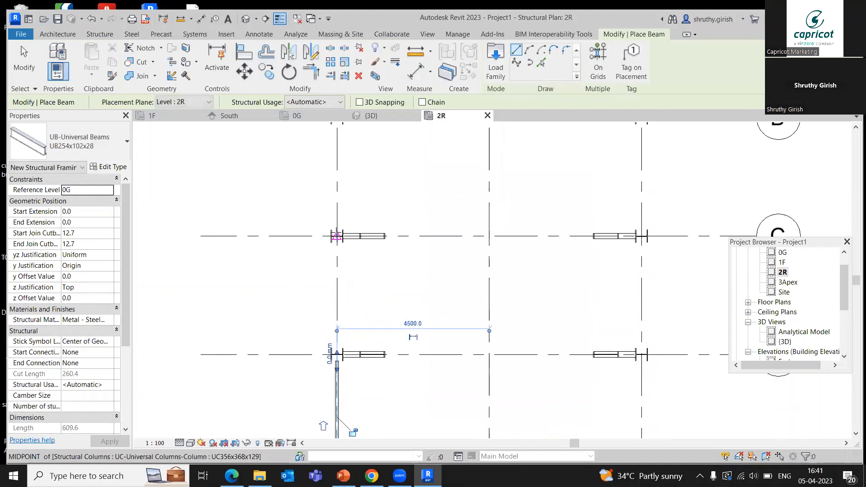
{"action": "left_click", "coordinate": [337, 236]}
{"action": "left_click", "coordinate": [337, 353]}
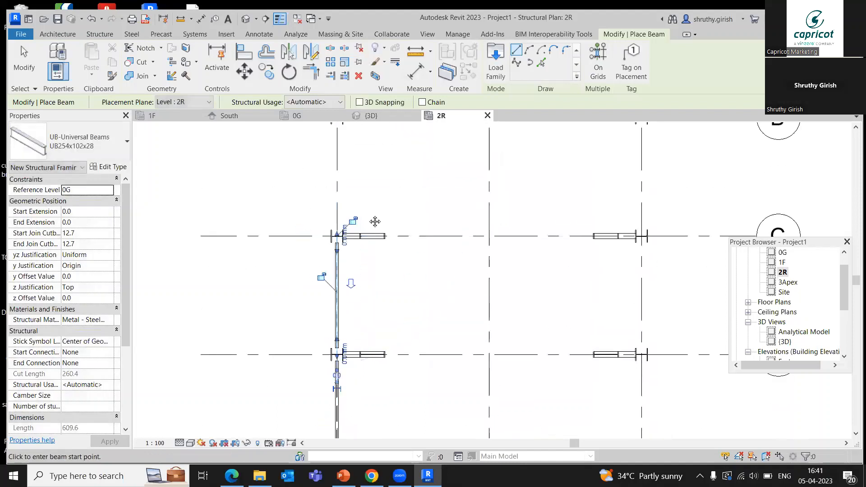
{"action": "middle_click_drag", "start_coordinate": [339, 226], "coordinate": [345, 368]}
{"action": "left_click", "coordinate": [343, 260]}
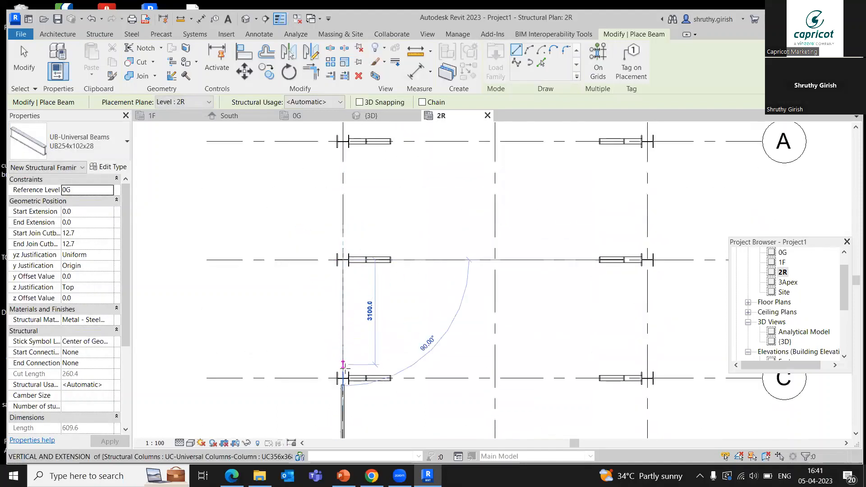
{"action": "left_click", "coordinate": [342, 378]}
{"action": "middle_click_drag", "start_coordinate": [387, 192], "coordinate": [349, 252]}
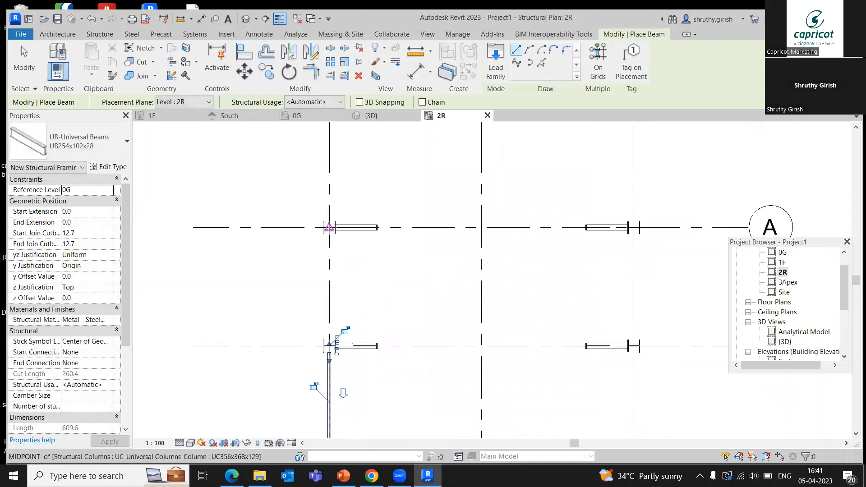
{"action": "left_click", "coordinate": [329, 227]}
{"action": "left_click", "coordinate": [329, 346]}
{"action": "scroll", "coordinate": [499, 237], "scroll_direction": "down", "scroll_amount": 1}
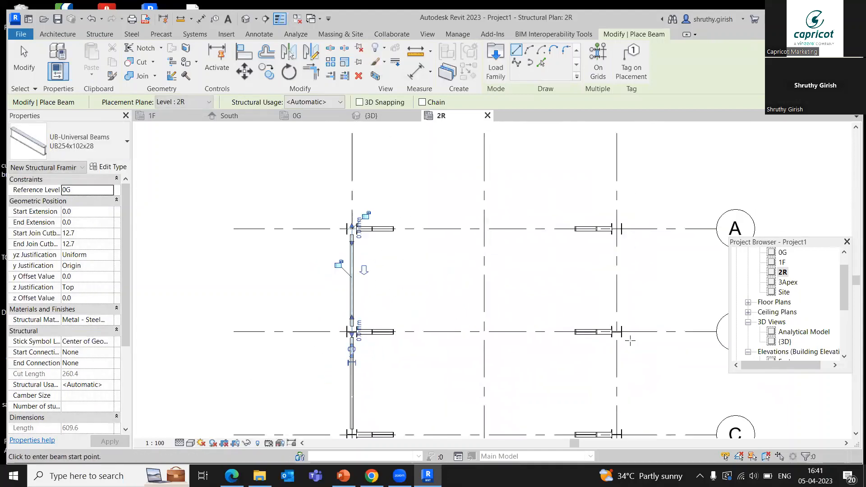
Step: Place UB254x102x28 beams along grid 3 in the bays A–B and B–C, snapping to the column centres
{"action": "scroll", "coordinate": [630, 341], "scroll_direction": "down", "scroll_amount": 2}
{"action": "middle_click_drag", "start_coordinate": [630, 341], "coordinate": [497, 220]}
{"action": "left_click", "coordinate": [489, 138]}
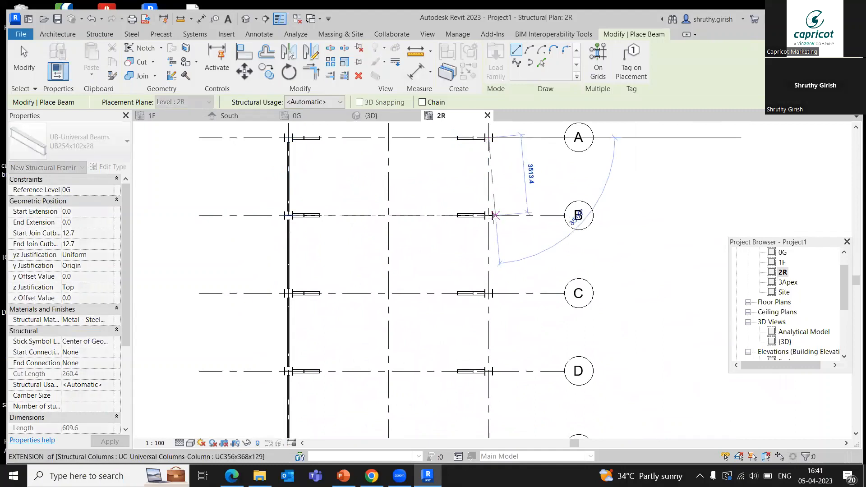
{"action": "left_click", "coordinate": [489, 215]}
{"action": "left_click", "coordinate": [488, 293]}
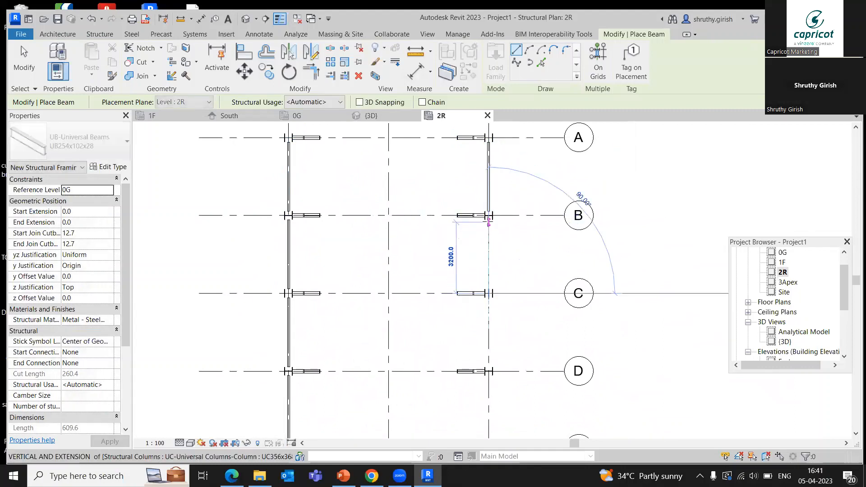
{"action": "left_click", "coordinate": [489, 215]}
Step: Place UB254x102x28 beams along grid 3 in the bays C–D and D–E, and show the structure in the 3D view
{"action": "left_click", "coordinate": [488, 293]}
{"action": "middle_click_drag", "start_coordinate": [480, 297], "coordinate": [506, 190]}
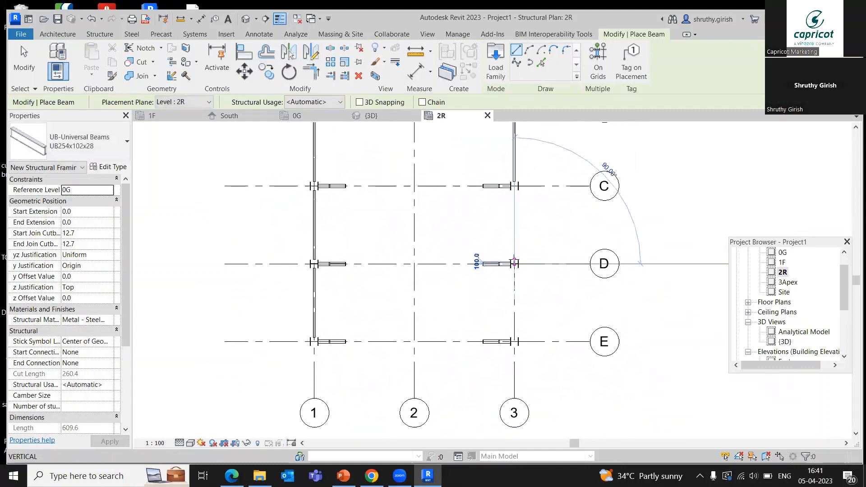
{"action": "left_click", "coordinate": [514, 263]}
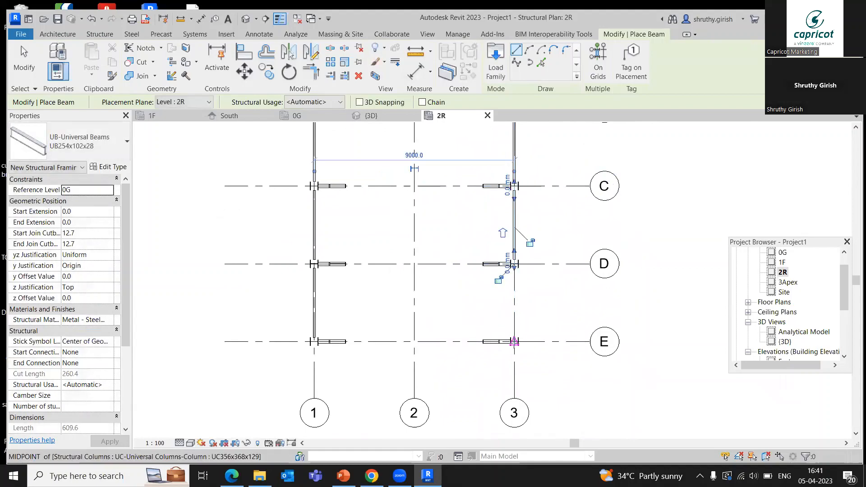
{"action": "left_click", "coordinate": [514, 341]}
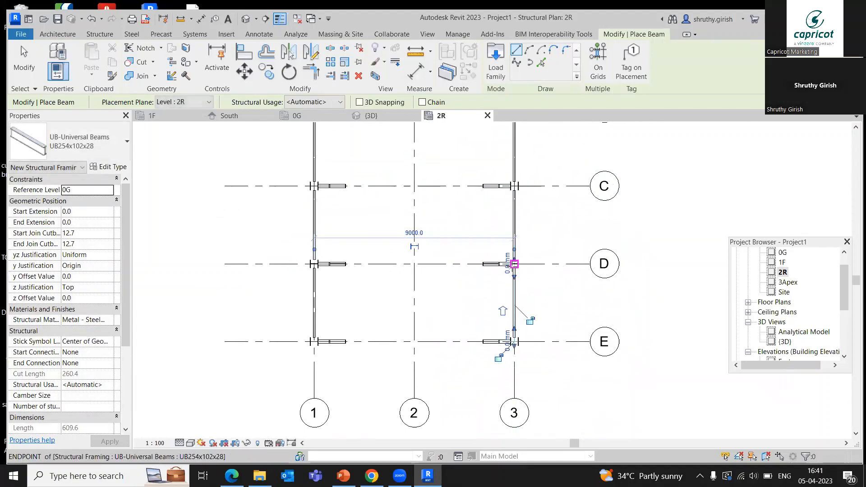
{"action": "key", "text": "Escape"}
{"action": "key", "text": "Escape"}
{"action": "left_click", "coordinate": [371, 116]}
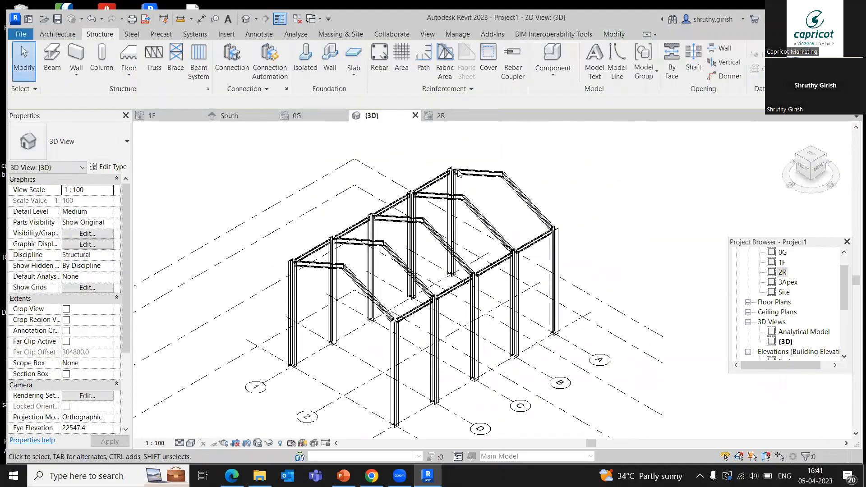
Step: Switch from the 3D view of the frame to the 0G structural plan
{"action": "scroll", "coordinate": [600, 200], "scroll_direction": "down", "scroll_amount": 1}
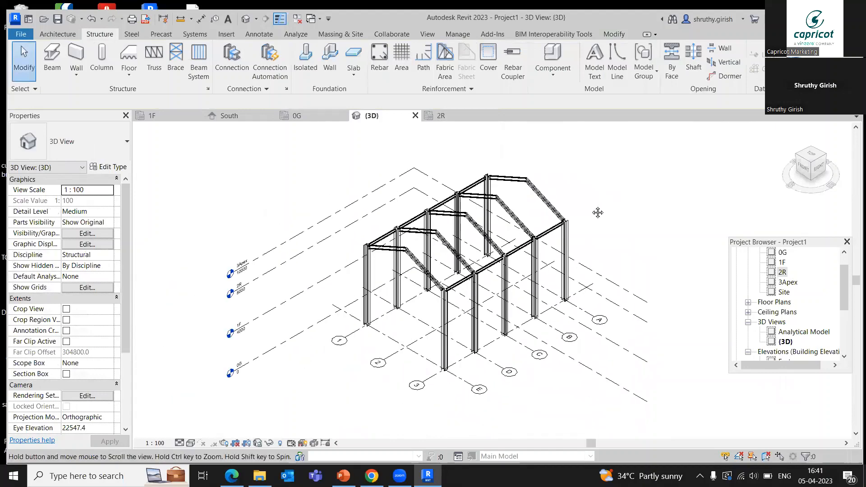
{"action": "scroll", "coordinate": [556, 175], "scroll_direction": "down", "scroll_amount": 1}
{"action": "middle_click_drag", "start_coordinate": [607, 184], "coordinate": [607, 195]}
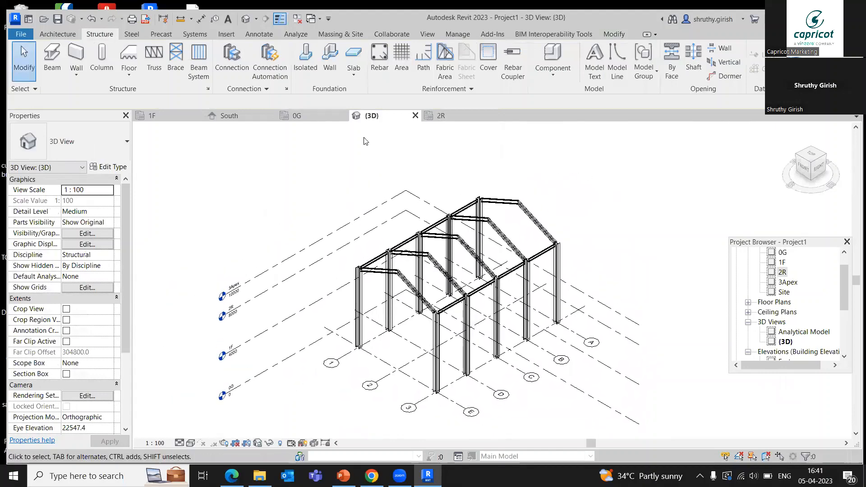
{"action": "left_click", "coordinate": [303, 115]}
{"action": "middle_click_drag", "start_coordinate": [586, 276], "coordinate": [566, 278]}
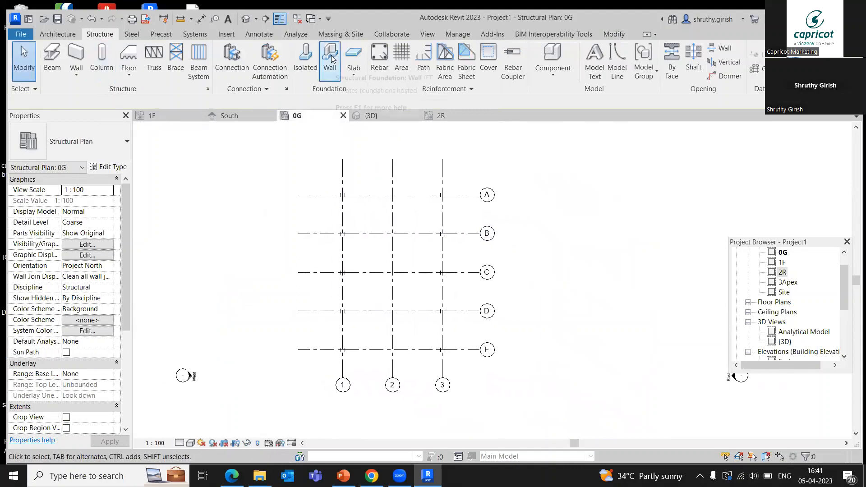
Step: Try placing an 1800 x 1200 x 450mm M_Footing-Rectangular isolated footing in the empty area outside the grids, and undo the placement
{"action": "left_click", "coordinate": [317, 67]}
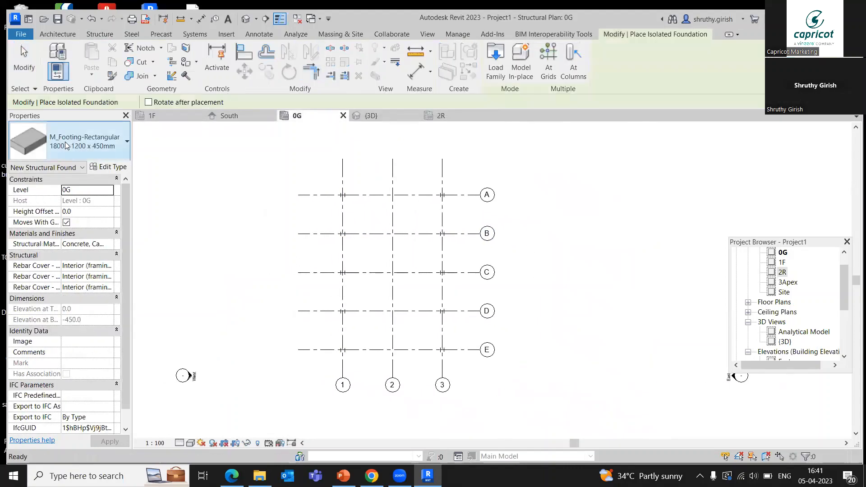
{"action": "left_click", "coordinate": [77, 149]}
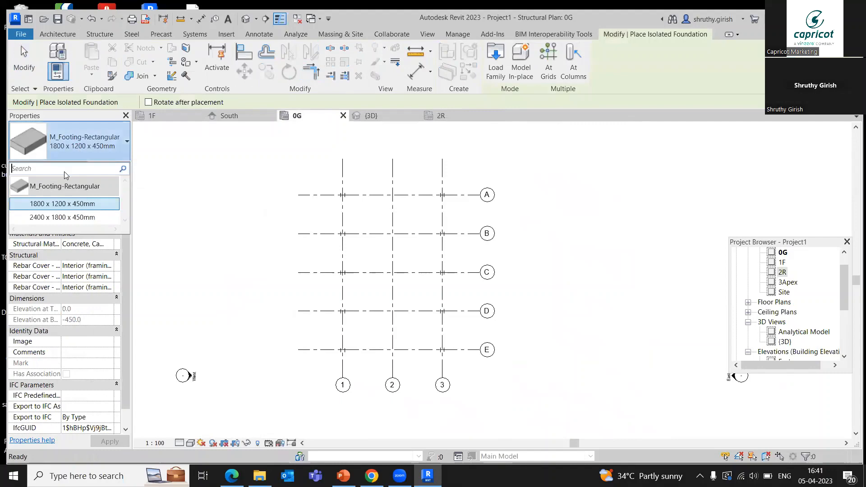
{"action": "left_click", "coordinate": [90, 138]}
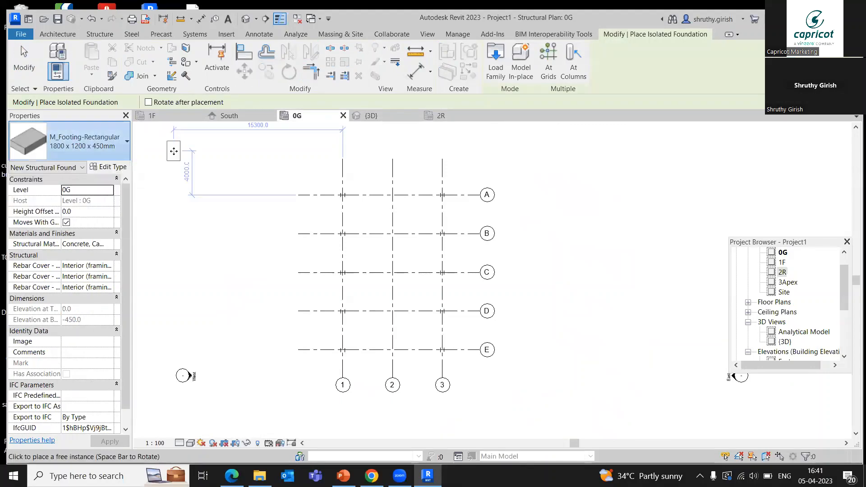
{"action": "left_click", "coordinate": [174, 151]}
{"action": "key", "text": "Escape"}
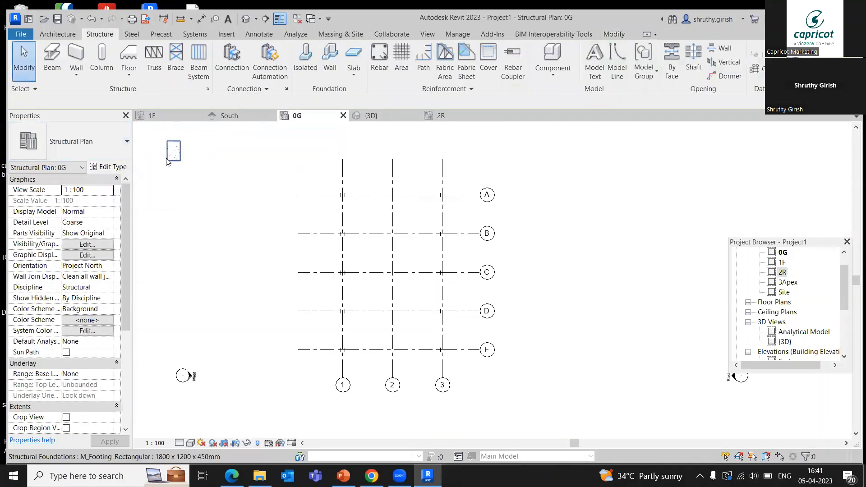
{"action": "key", "text": "ctrl+z"}
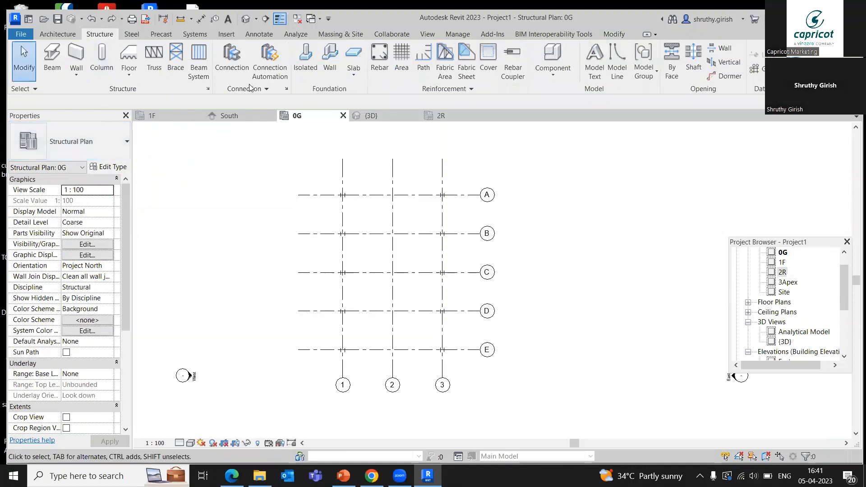
Step: Duplicate the rectangular isolated footing type as "1200 x 1200 x 450mm 2" and set its length to 1200
{"action": "left_click", "coordinate": [306, 63]}
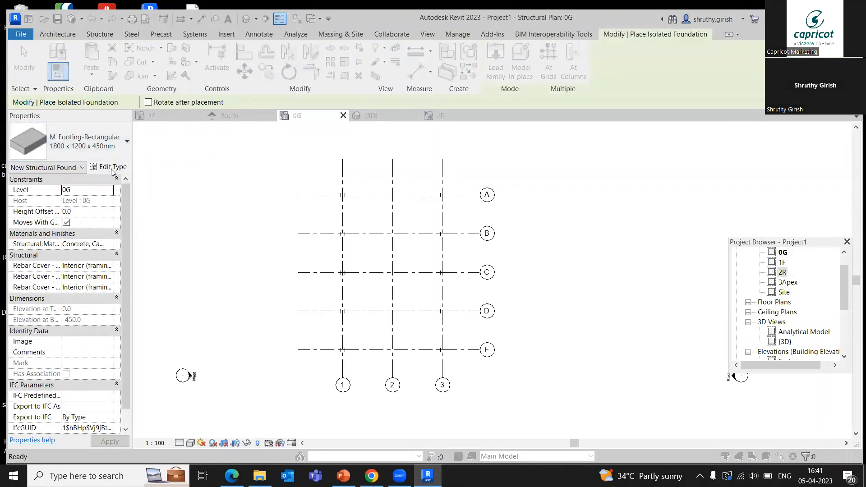
{"action": "left_click", "coordinate": [613, 104]}
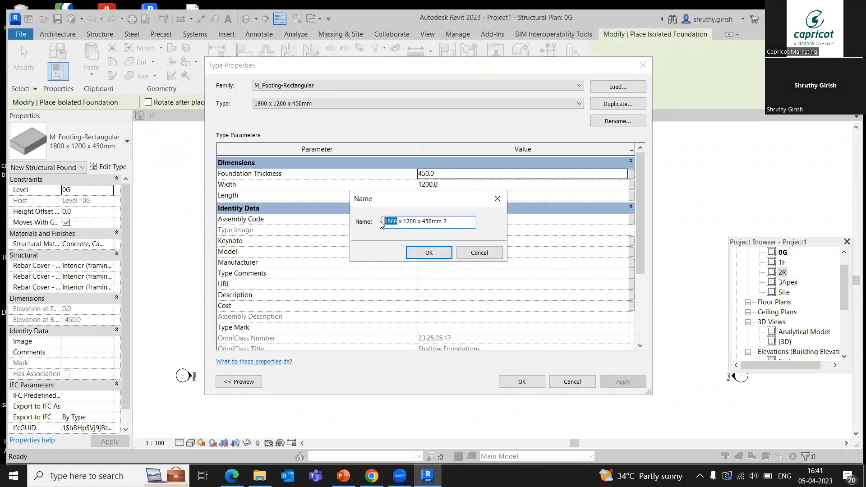
{"action": "left_click", "coordinate": [419, 255]}
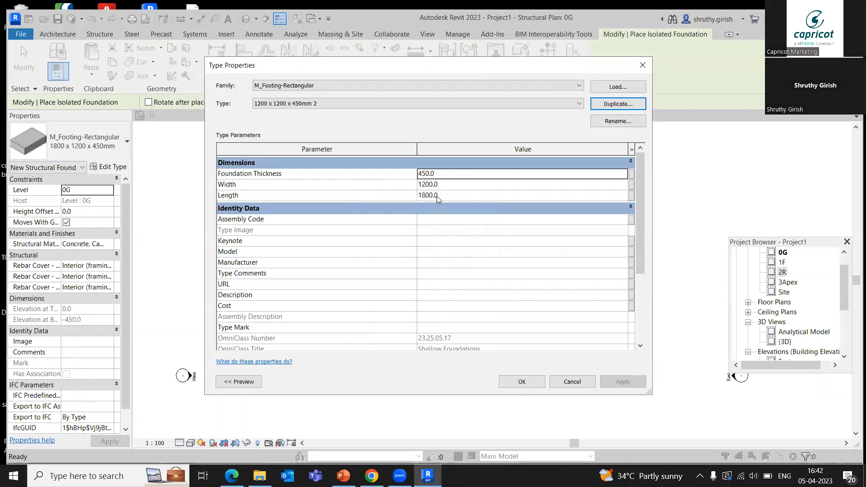
{"action": "left_click", "coordinate": [439, 196]}
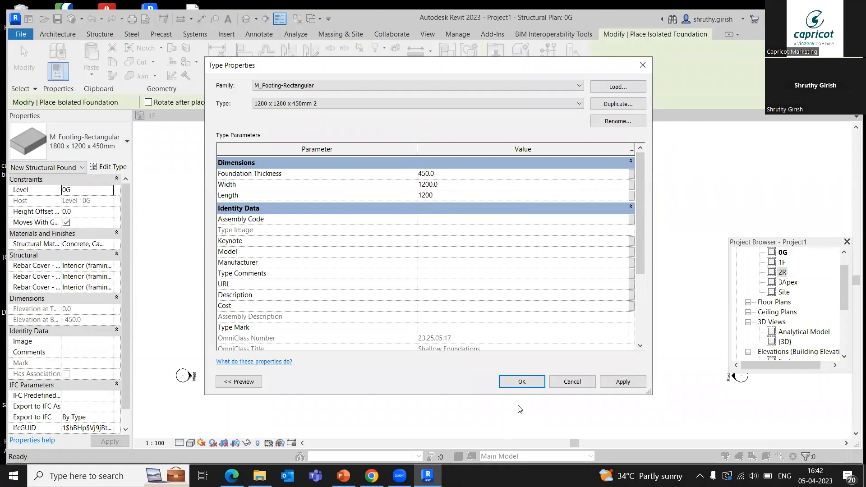
{"action": "left_click", "coordinate": [522, 383]}
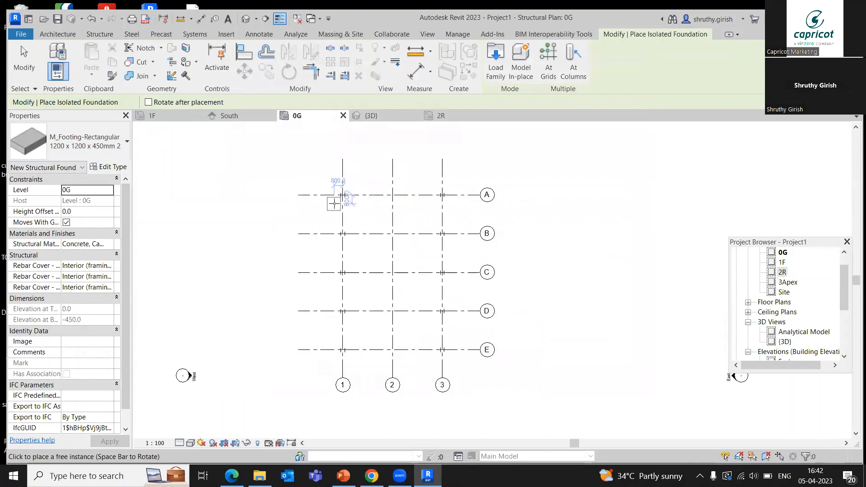
Step: Place the 1200 x 1200 x 450mm footings under the grid 1 columns at the intersections with grids A to E
{"action": "scroll", "coordinate": [334, 203], "scroll_direction": "up", "scroll_amount": 2}
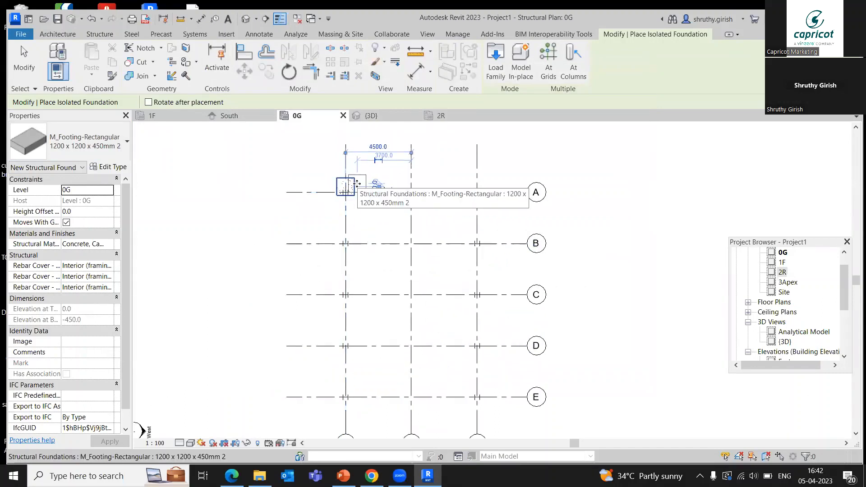
{"action": "left_click", "coordinate": [346, 193]}
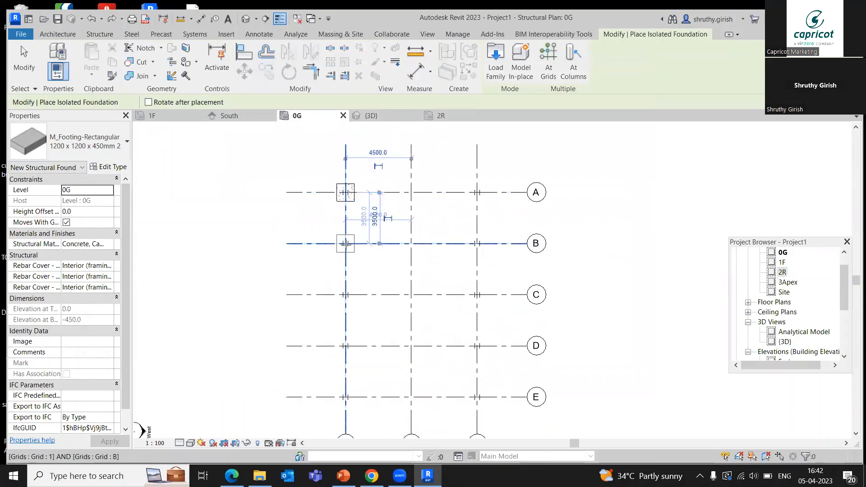
{"action": "left_click", "coordinate": [346, 243]}
{"action": "left_click", "coordinate": [345, 295]}
{"action": "left_click", "coordinate": [346, 346]}
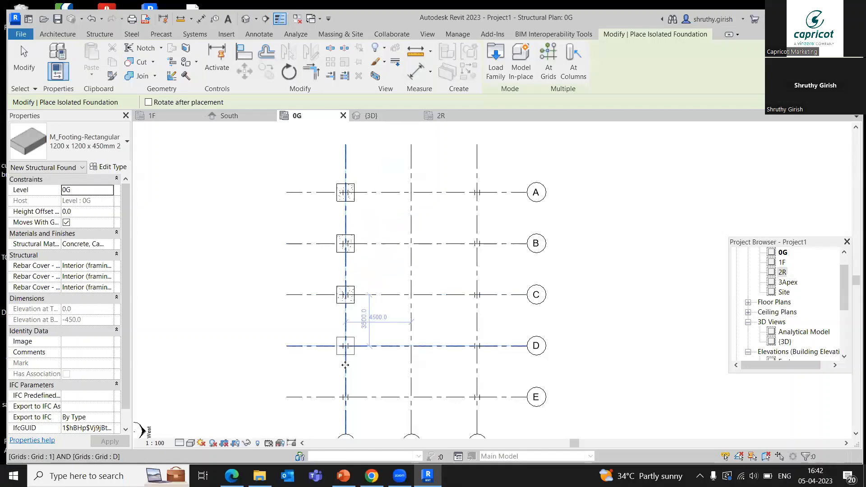
{"action": "left_click", "coordinate": [345, 396]}
{"action": "key", "text": "Escape"}
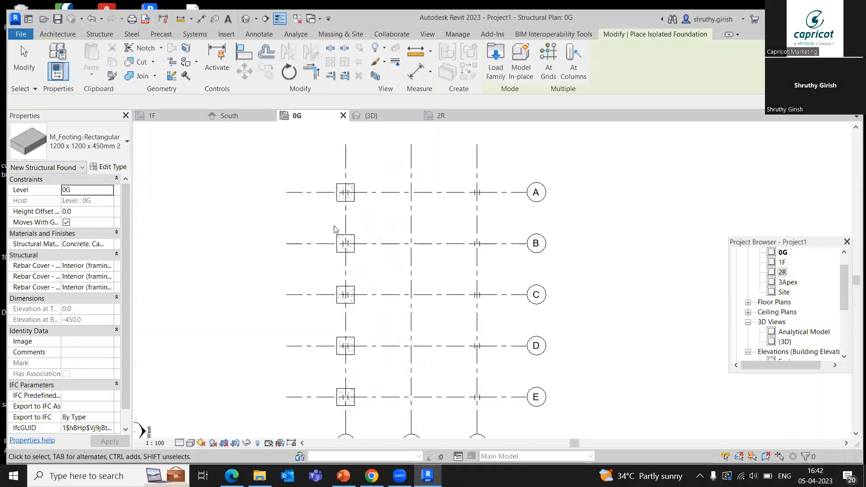
Step: Filter the grid 1 selection to structural foundations only and mirror the five footings about grid 2 onto grid 3
{"action": "left_click_drag", "start_coordinate": [316, 169], "coordinate": [376, 419]}
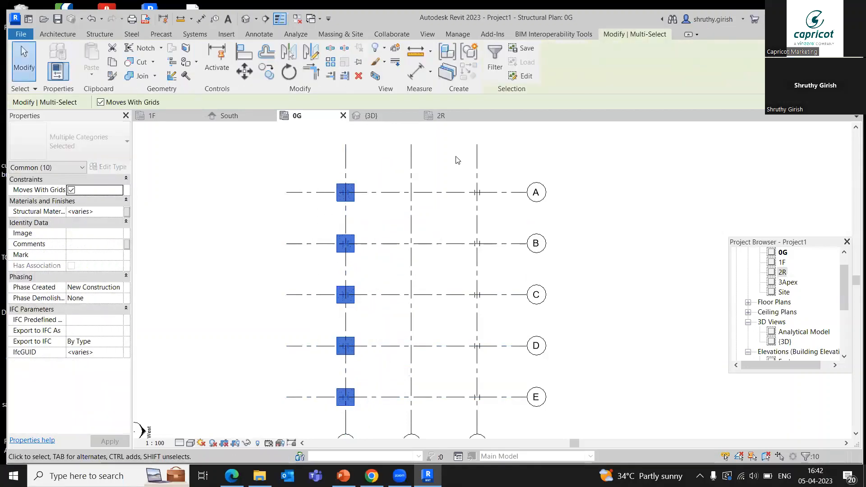
{"action": "left_click", "coordinate": [495, 68]}
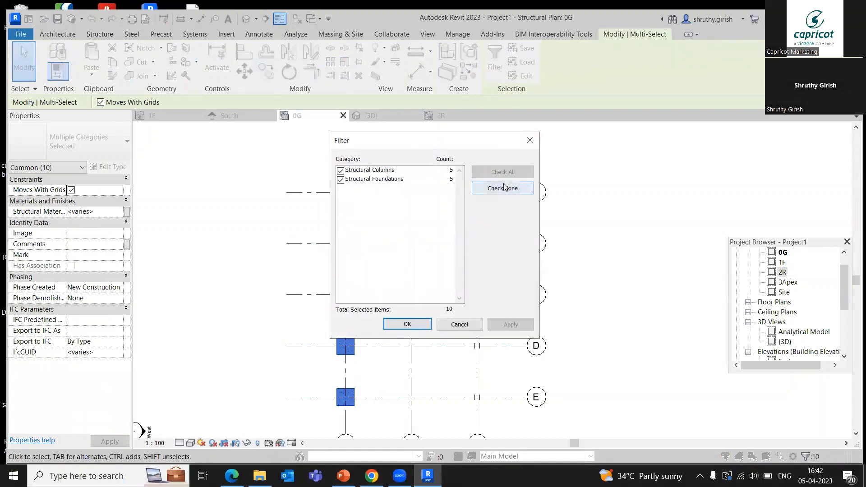
{"action": "left_click", "coordinate": [503, 188]}
{"action": "left_click", "coordinate": [340, 179]}
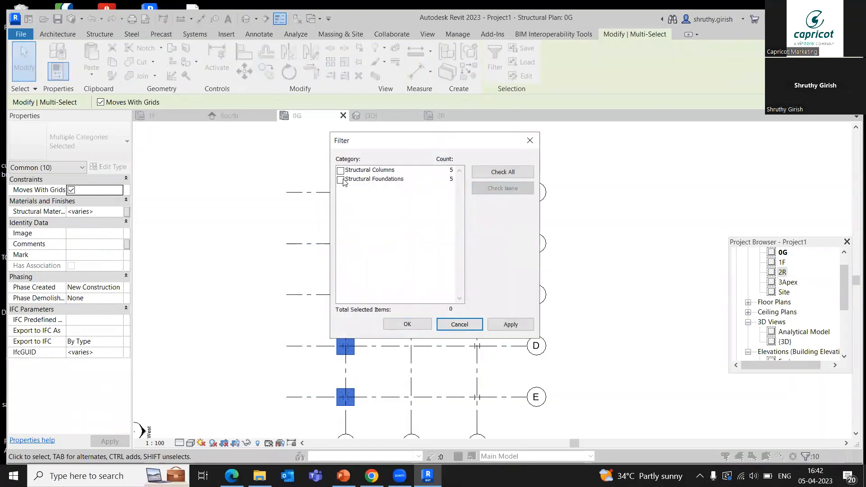
{"action": "left_click", "coordinate": [407, 323]}
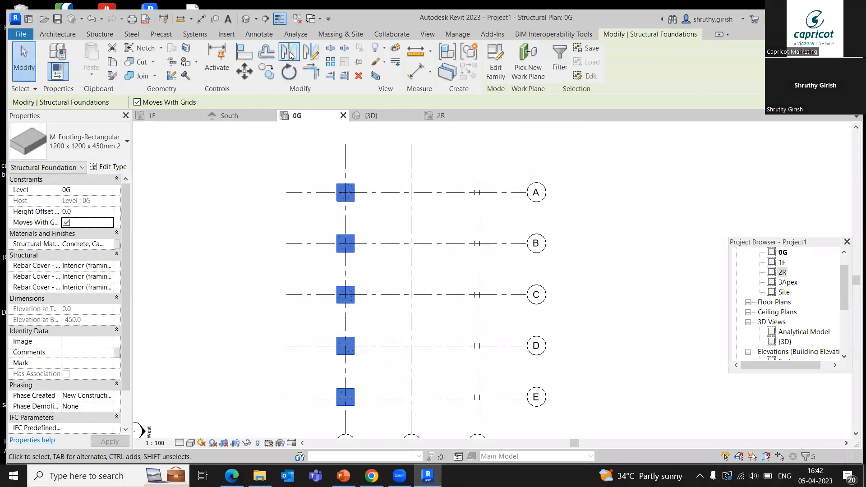
{"action": "left_click", "coordinate": [290, 54]}
{"action": "left_click", "coordinate": [411, 156]}
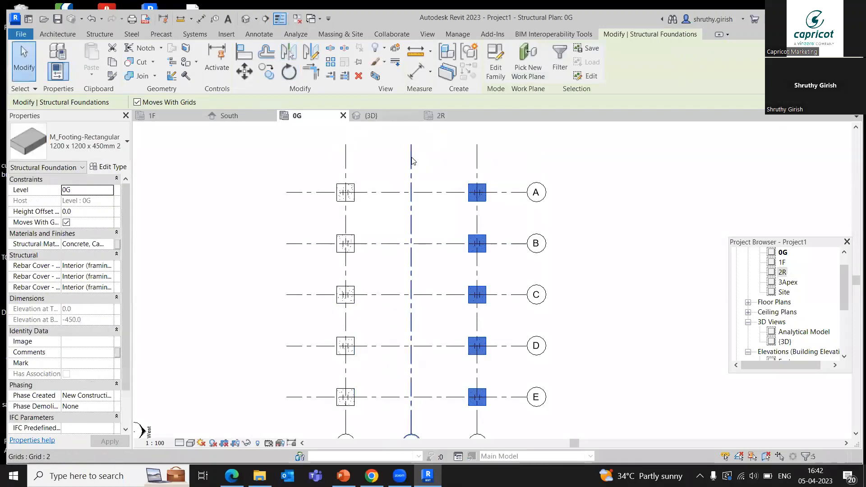
{"action": "key", "text": "Escape"}
Step: Examine the footings under the columns in the 3D view and the portal frame with its apex in the South elevation
{"action": "left_click", "coordinate": [372, 115]}
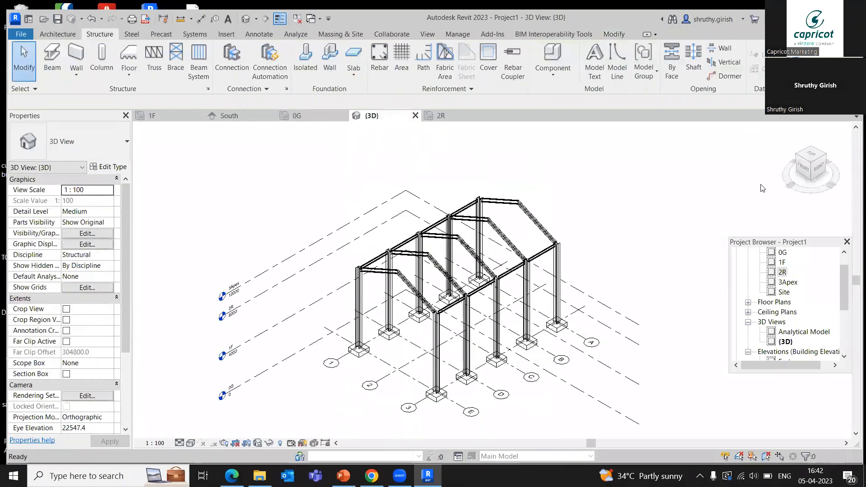
{"action": "middle_click_drag", "start_coordinate": [599, 205], "coordinate": [547, 177]}
{"action": "scroll", "coordinate": [523, 218], "scroll_direction": "up", "scroll_amount": 1}
{"action": "middle_click_drag", "start_coordinate": [542, 217], "coordinate": [581, 239]}
{"action": "scroll", "coordinate": [574, 226], "scroll_direction": "up", "scroll_amount": 1}
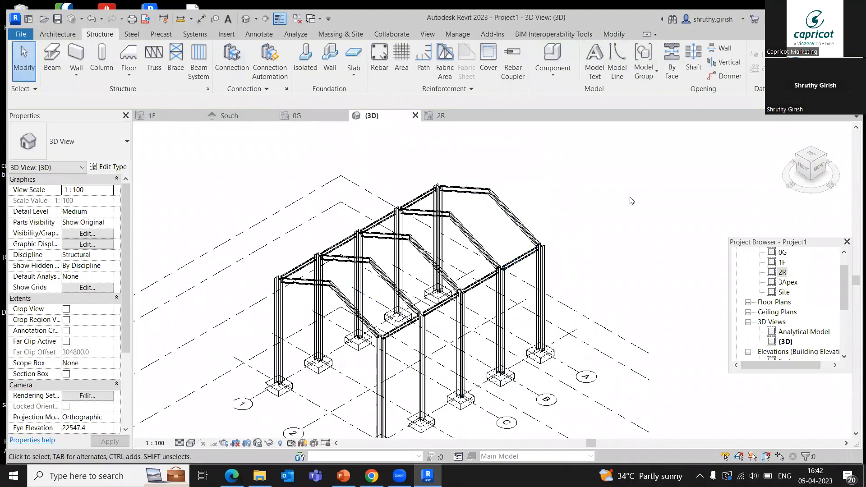
{"action": "scroll", "coordinate": [631, 201], "scroll_direction": "down", "scroll_amount": 3}
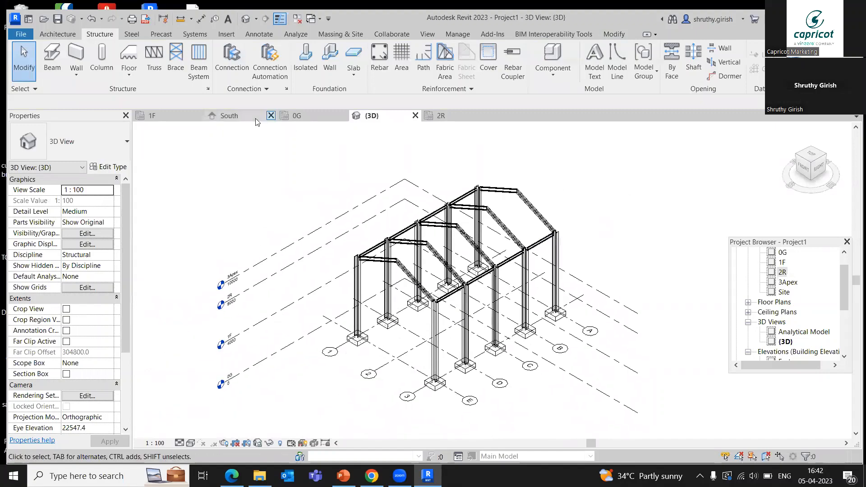
{"action": "left_click", "coordinate": [234, 116]}
{"action": "scroll", "coordinate": [440, 261], "scroll_direction": "down", "scroll_amount": 3}
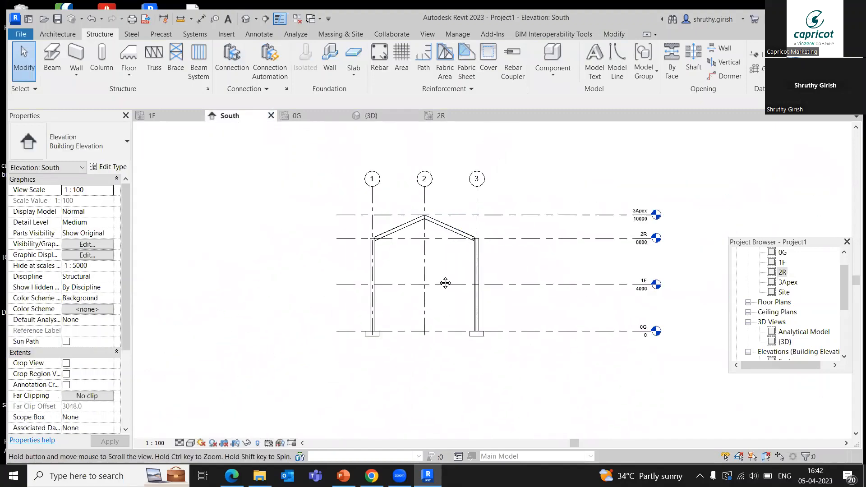
{"action": "scroll", "coordinate": [439, 280], "scroll_direction": "up", "scroll_amount": 3}
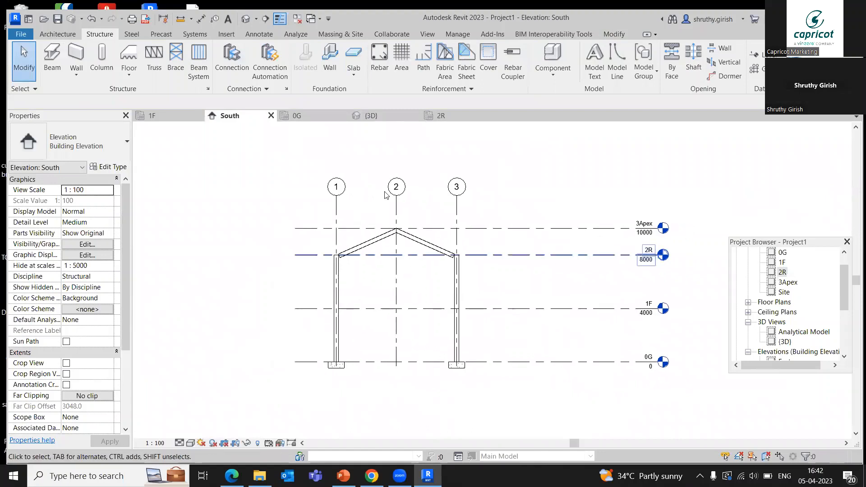
{"action": "scroll", "coordinate": [381, 257], "scroll_direction": "up", "scroll_amount": 2}
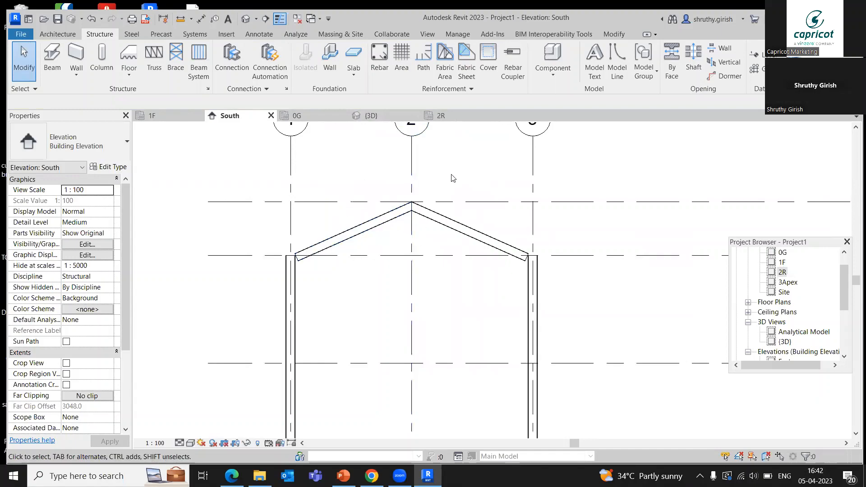
{"action": "scroll", "coordinate": [447, 178], "scroll_direction": "down", "scroll_amount": 1}
Step: Return to the 3D view and show the structure in the Shaded visual style
{"action": "left_click", "coordinate": [367, 115]}
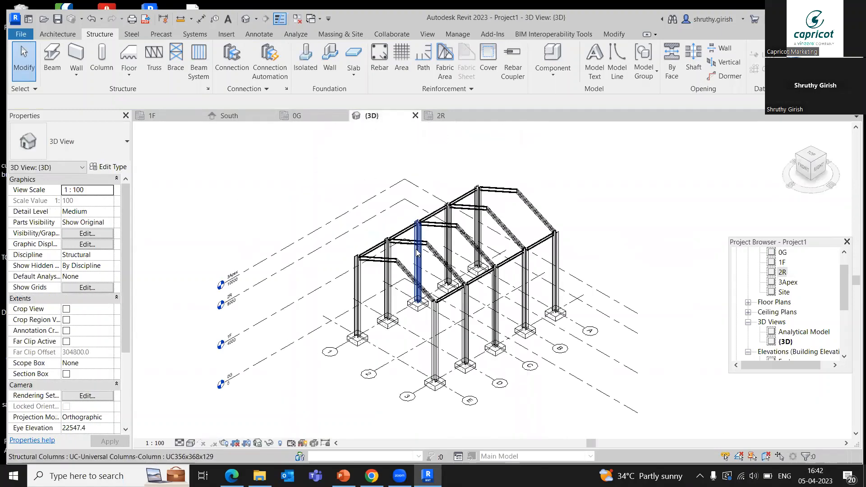
{"action": "key", "text": "s"}
{"action": "key", "text": "d"}
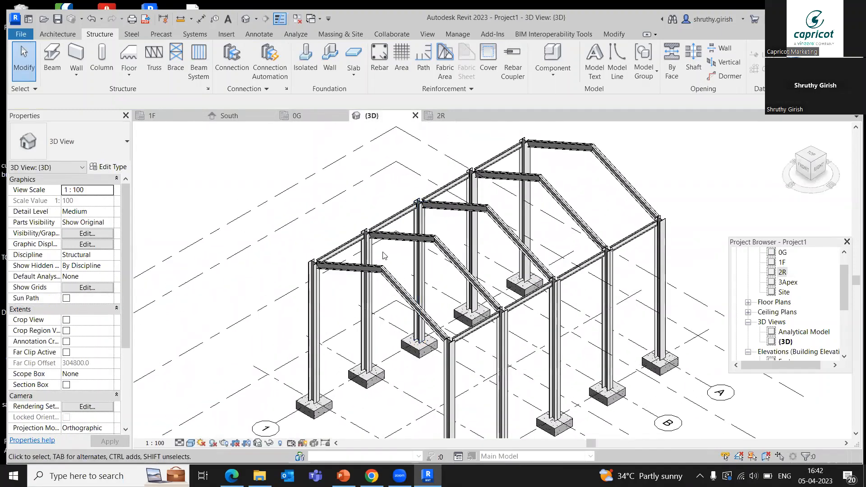
{"action": "scroll", "coordinate": [382, 256], "scroll_direction": "up", "scroll_amount": 2}
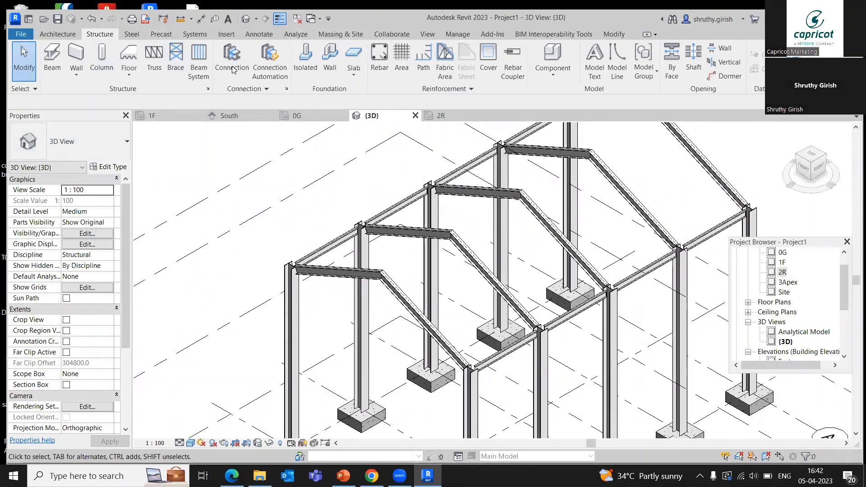
Step: Load the Light Gauge-Zeds-Purlin family from the Light Gauge Steel category of the Structural Framing content in the Autodesk library
{"action": "left_click", "coordinate": [225, 34]}
{"action": "left_click", "coordinate": [496, 67]}
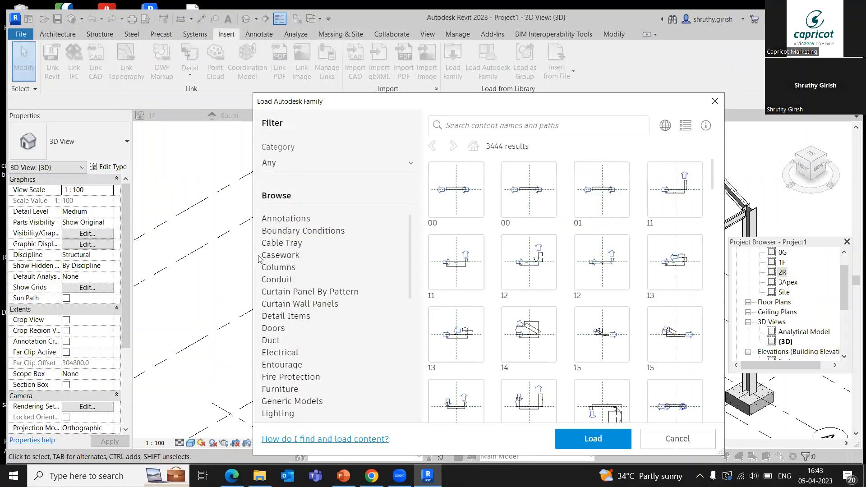
{"action": "scroll", "coordinate": [291, 335], "scroll_direction": "down", "scroll_amount": 8}
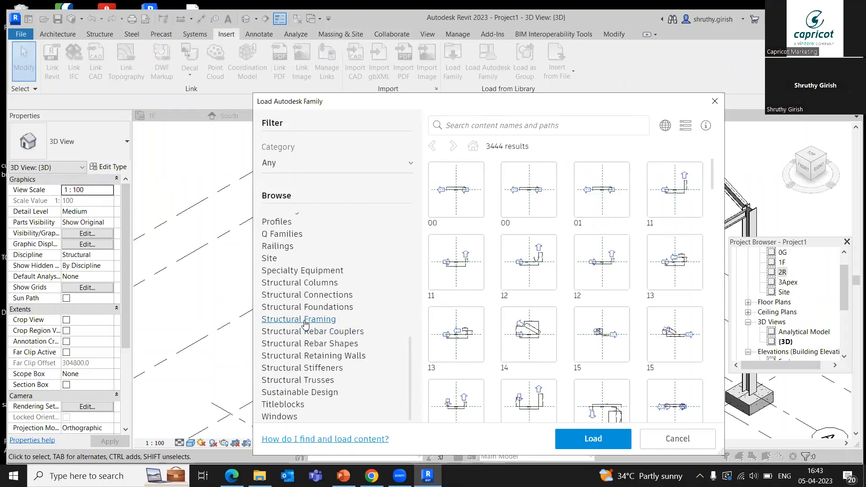
{"action": "left_click", "coordinate": [304, 320]}
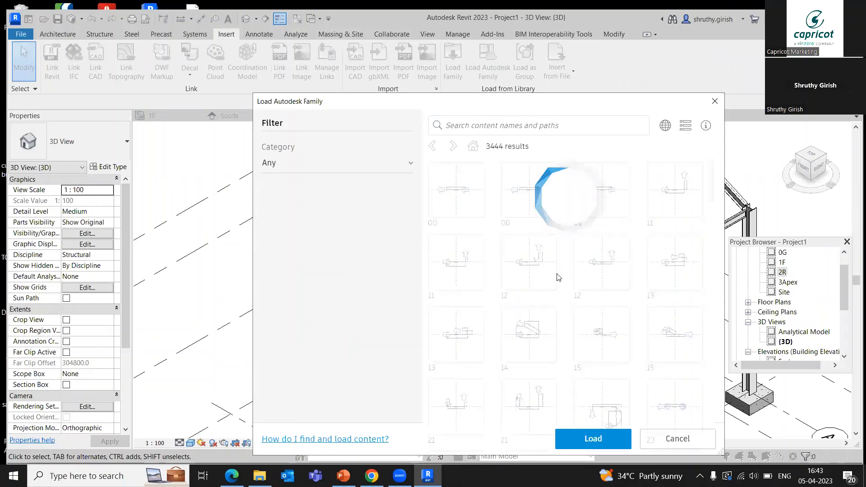
{"action": "scroll", "coordinate": [556, 280], "scroll_direction": "down", "scroll_amount": 3}
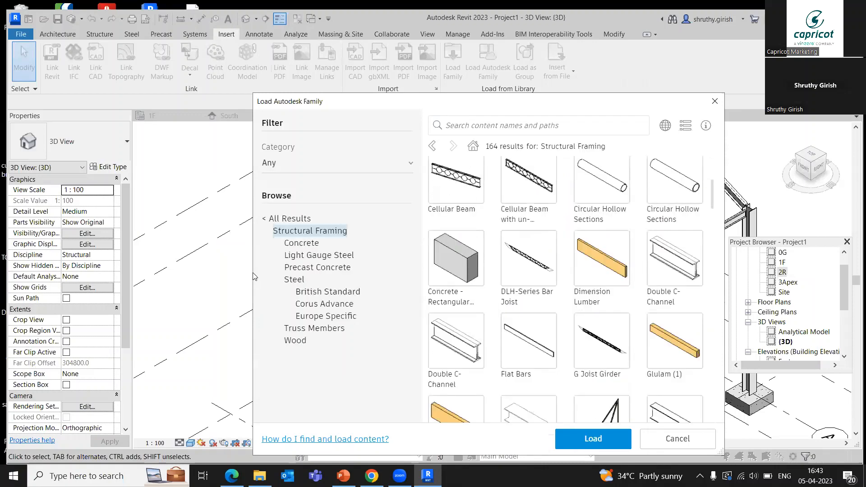
{"action": "left_click", "coordinate": [316, 255]}
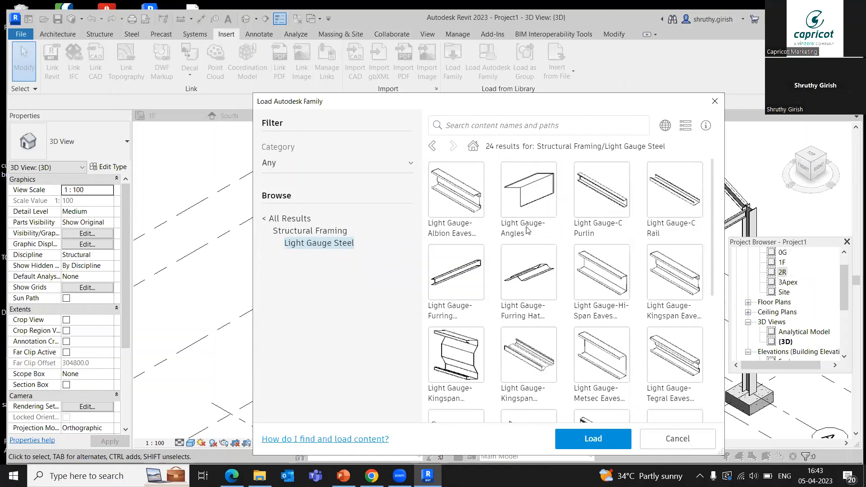
{"action": "scroll", "coordinate": [526, 230], "scroll_direction": "down", "scroll_amount": 5}
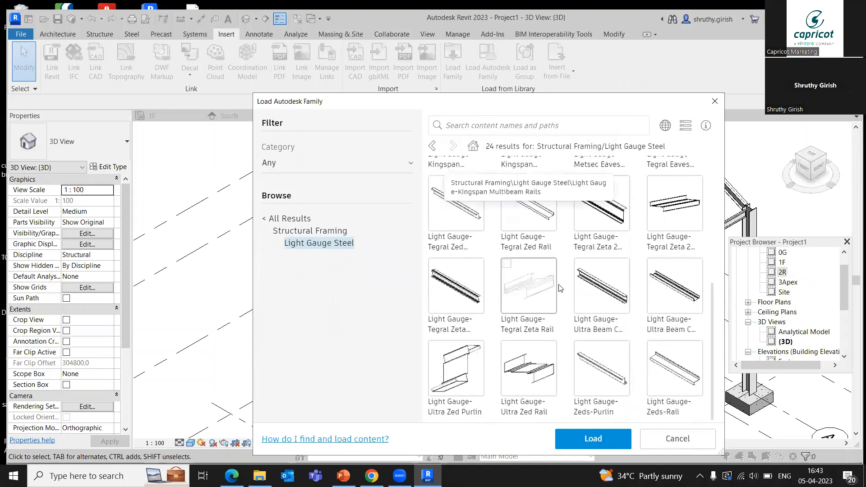
{"action": "left_click", "coordinate": [579, 347]}
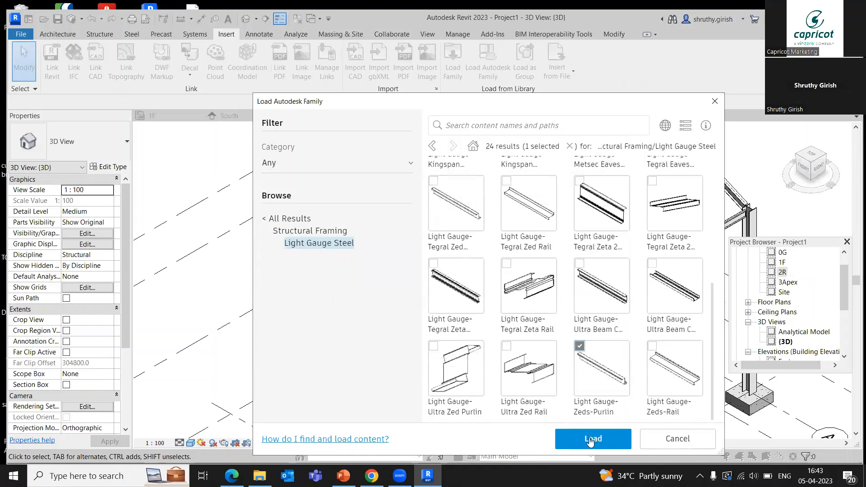
{"action": "left_click", "coordinate": [592, 438]}
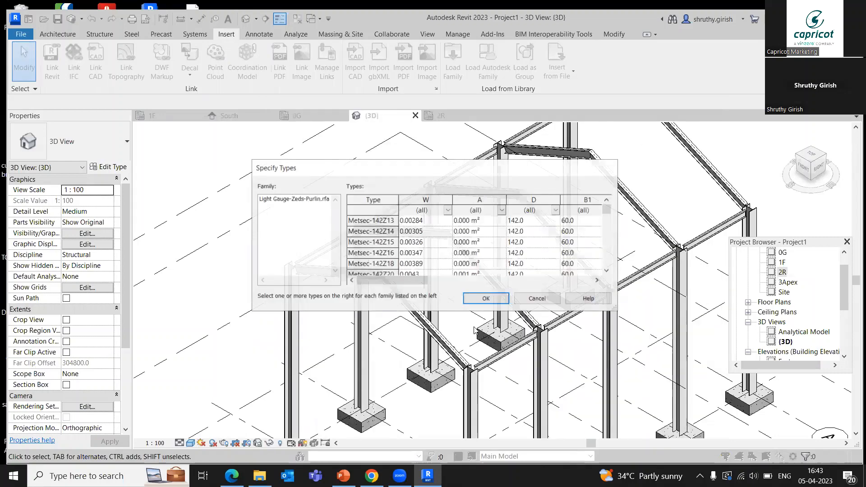
Step: Choose the Metsec-142Z20 type for the Zeds purlin family and load it into the project
{"action": "scroll", "coordinate": [370, 239], "scroll_direction": "down", "scroll_amount": 1}
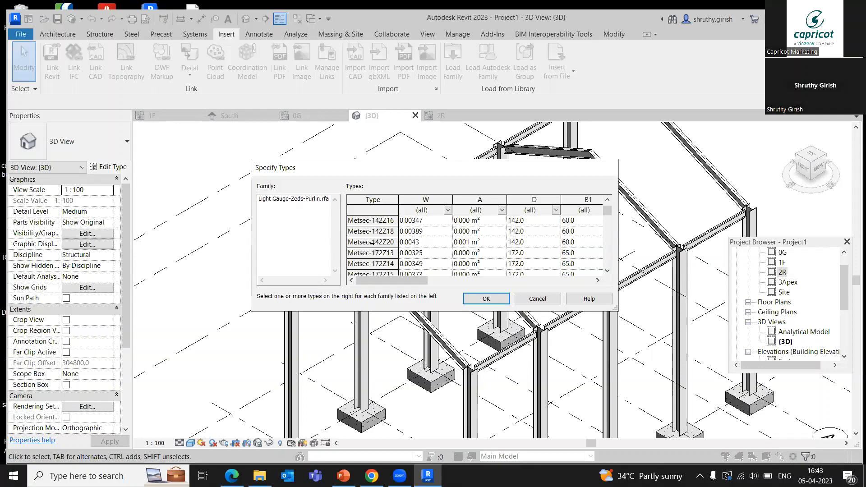
{"action": "left_click", "coordinate": [372, 243]}
{"action": "left_click", "coordinate": [491, 299]}
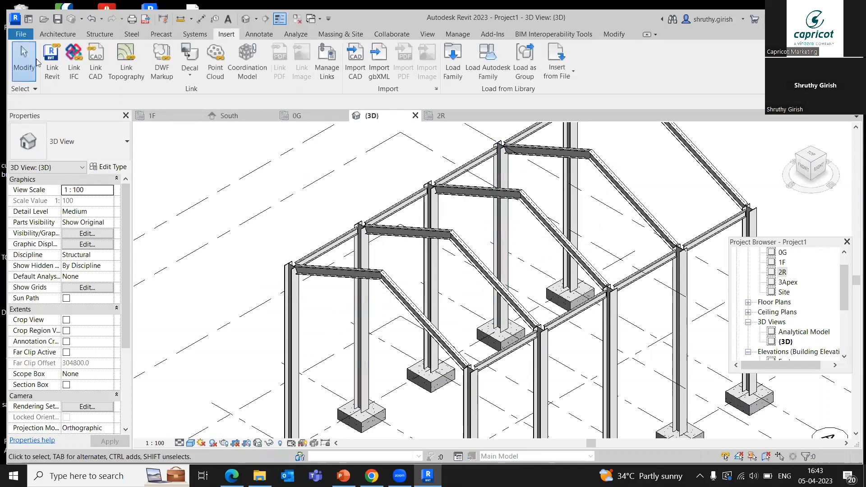
Step: With 3D snapping on, place a Metsec-142Z20 purlin beam between the apex endpoints of two adjacent portal frames
{"action": "left_click", "coordinate": [100, 35]}
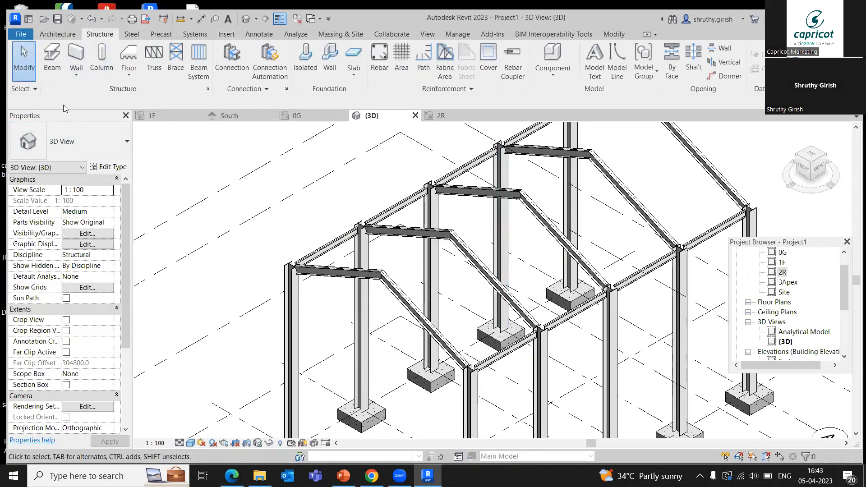
{"action": "left_click", "coordinate": [54, 61]}
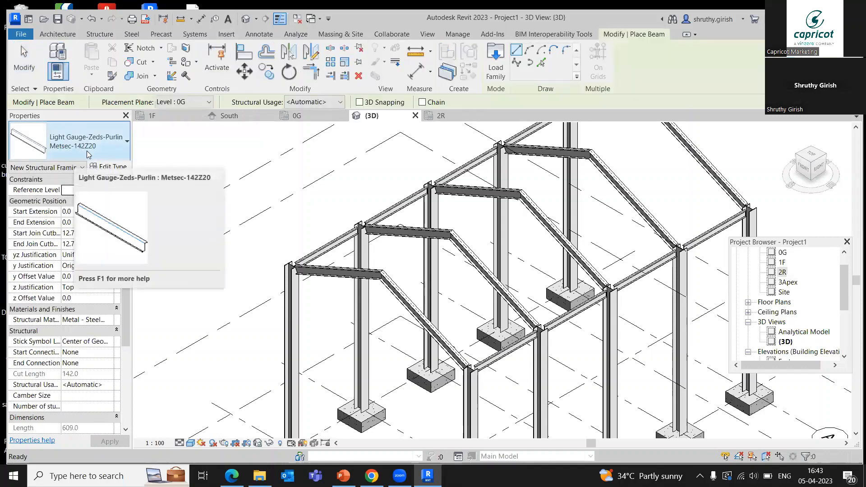
{"action": "scroll", "coordinate": [406, 261], "scroll_direction": "up", "scroll_amount": 2}
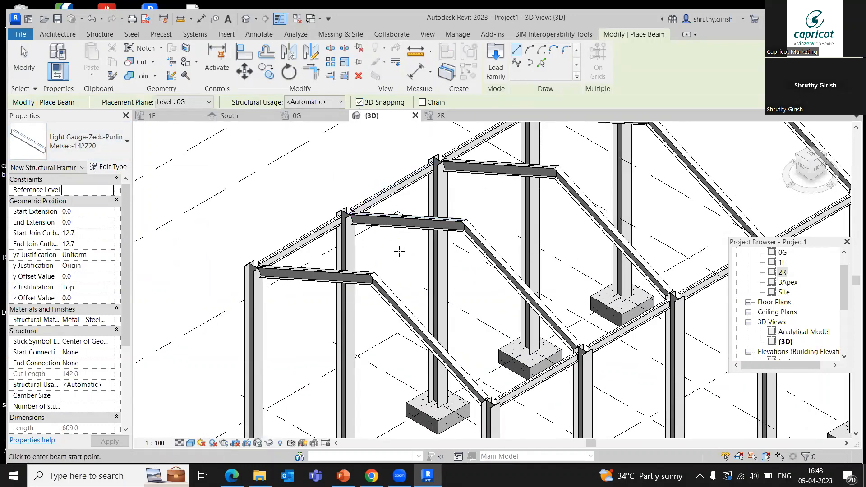
{"action": "scroll", "coordinate": [399, 251], "scroll_direction": "up", "scroll_amount": 5}
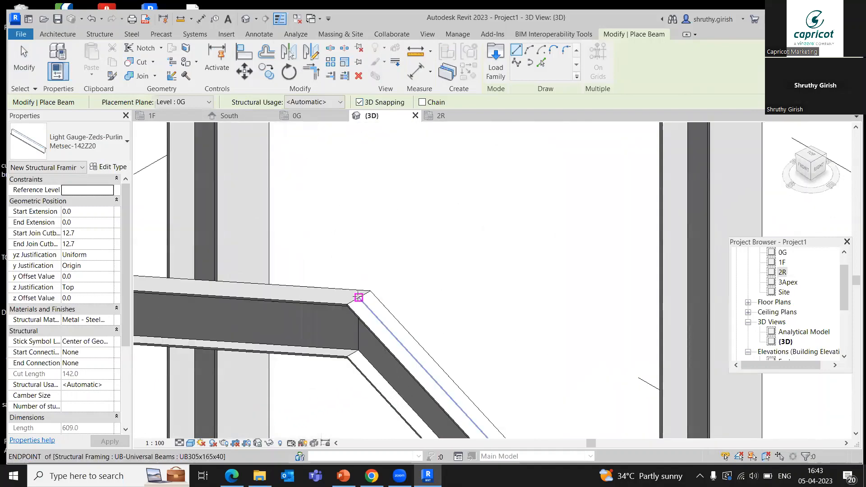
{"action": "left_click", "coordinate": [359, 297]}
{"action": "scroll", "coordinate": [399, 261], "scroll_direction": "down", "scroll_amount": 4}
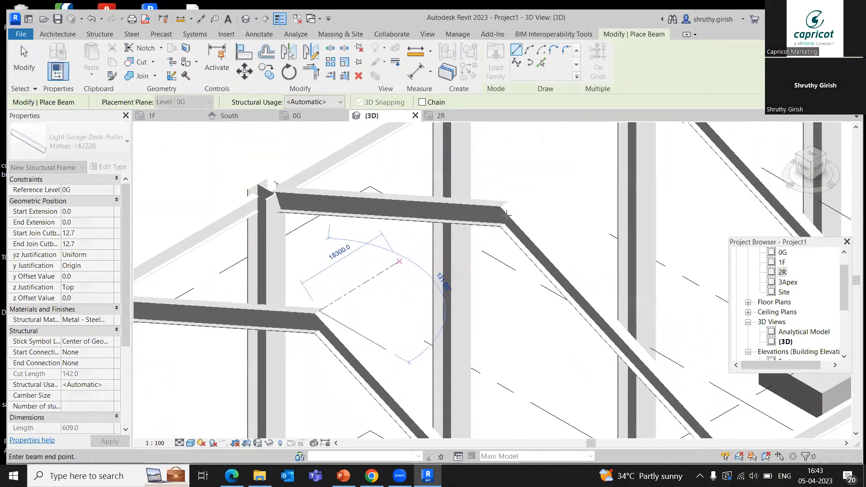
{"action": "scroll", "coordinate": [506, 216], "scroll_direction": "up", "scroll_amount": 3}
{"action": "left_click", "coordinate": [502, 189]}
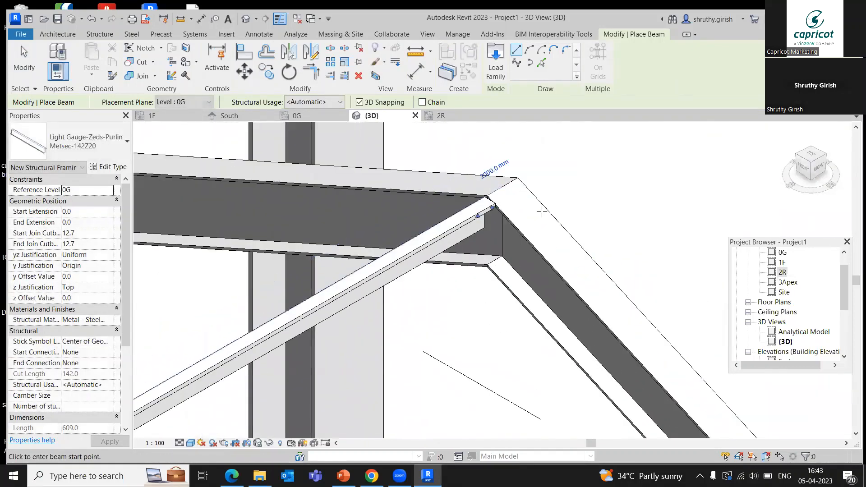
{"action": "key", "text": "Escape"}
{"action": "scroll", "coordinate": [473, 241], "scroll_direction": "down", "scroll_amount": 3}
{"action": "key", "text": "Escape"}
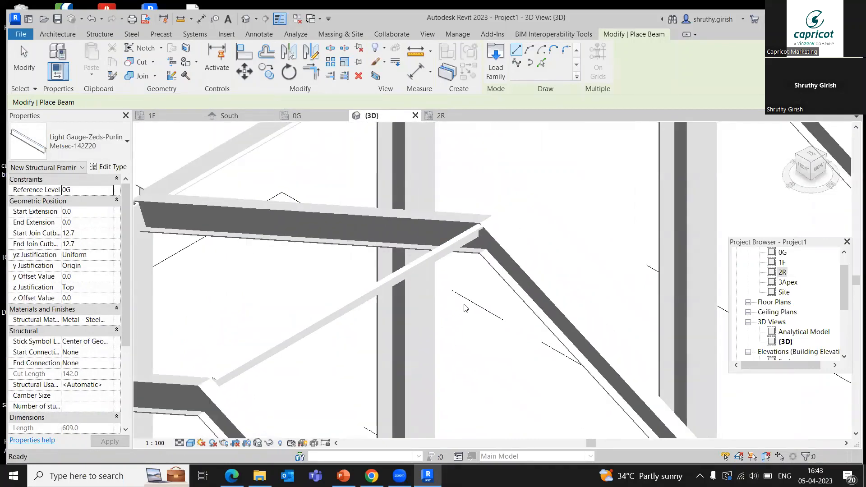
Step: Check how the purlin sits at the apex in the South elevation and delete it
{"action": "scroll", "coordinate": [463, 304], "scroll_direction": "down", "scroll_amount": 2}
{"action": "middle_click_drag", "start_coordinate": [431, 311], "coordinate": [435, 279]}
{"action": "left_click", "coordinate": [246, 117]}
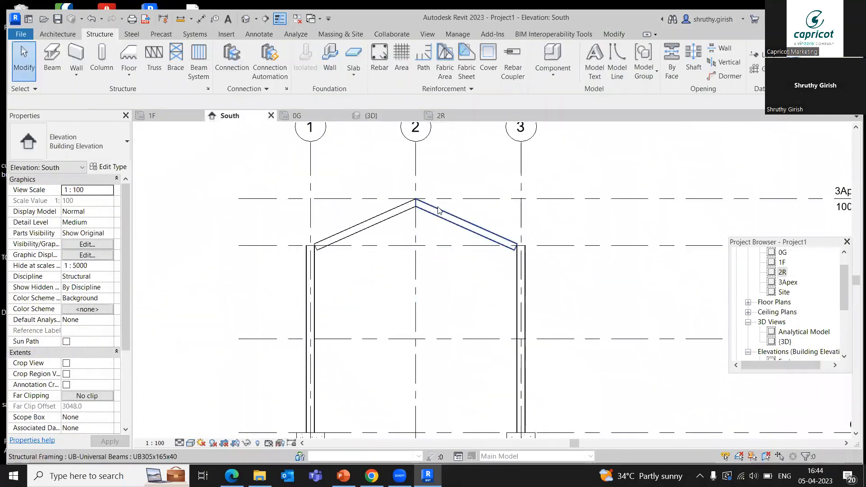
{"action": "scroll", "coordinate": [429, 178], "scroll_direction": "up", "scroll_amount": 3}
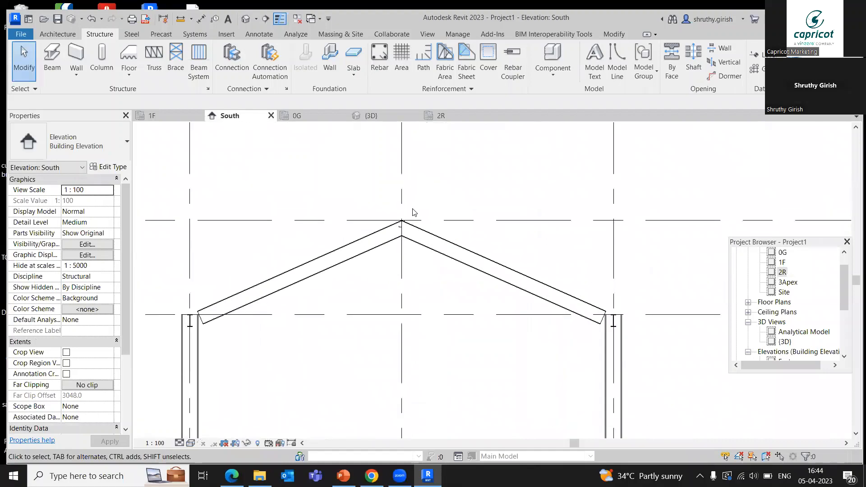
{"action": "scroll", "coordinate": [413, 213], "scroll_direction": "up", "scroll_amount": 5}
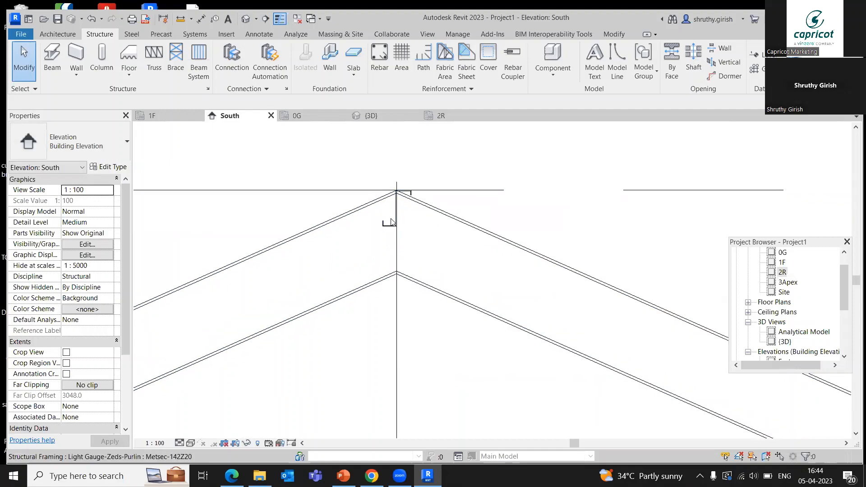
{"action": "scroll", "coordinate": [392, 226], "scroll_direction": "up", "scroll_amount": 1}
{"action": "scroll", "coordinate": [410, 201], "scroll_direction": "up", "scroll_amount": 3}
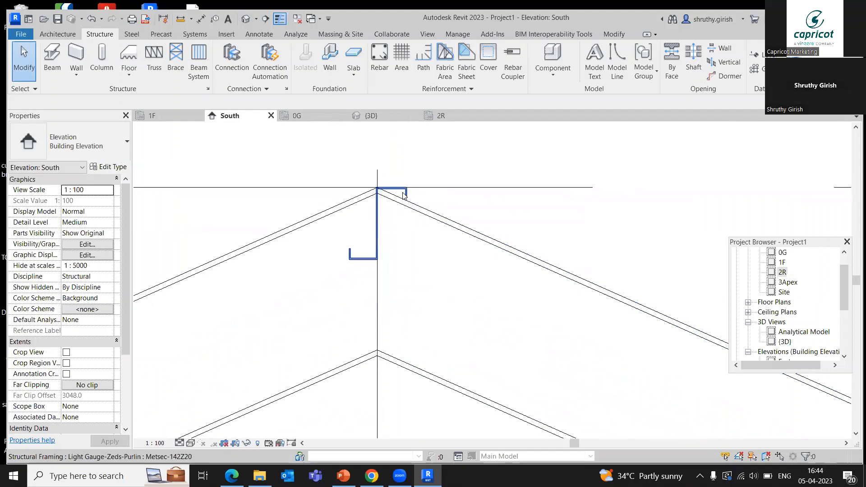
{"action": "left_click", "coordinate": [404, 195]}
{"action": "key", "text": "Delete"}
Step: Create a reference plane from the top edge of the rafter between grids 1 and 2, extending it past the apex and the eaves
{"action": "scroll", "coordinate": [407, 197], "scroll_direction": "down", "scroll_amount": 1}
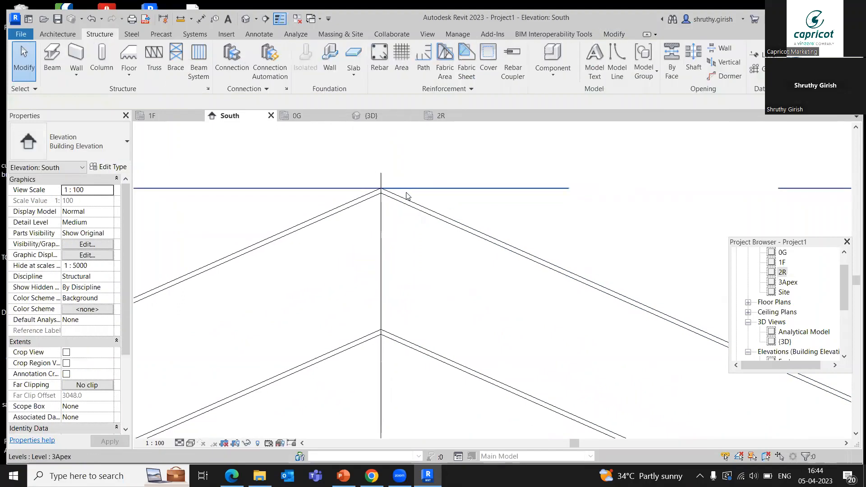
{"action": "scroll", "coordinate": [407, 199], "scroll_direction": "down", "scroll_amount": 5}
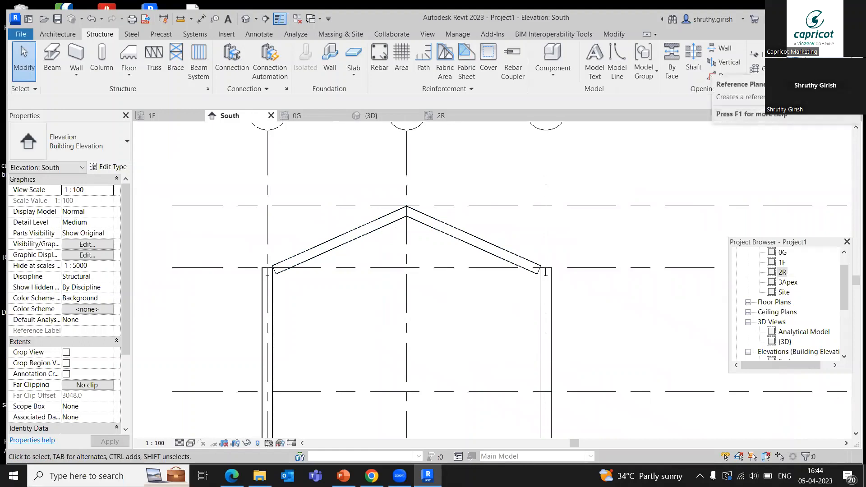
{"action": "left_click", "coordinate": [753, 54]}
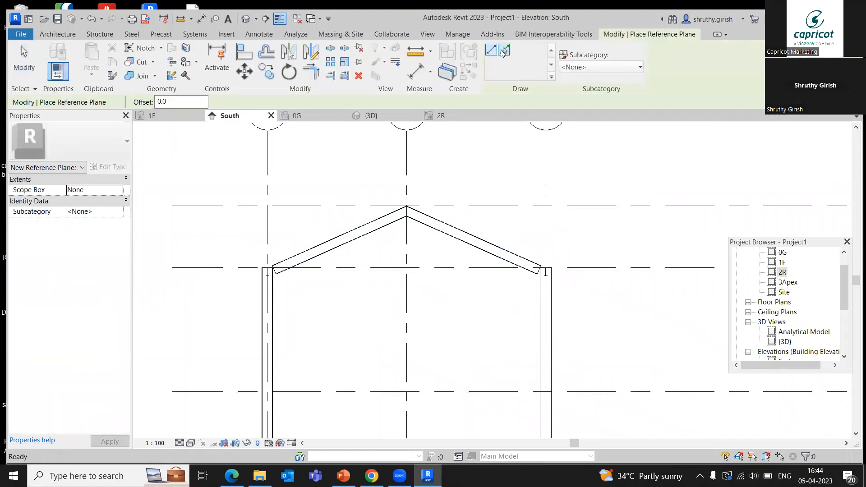
{"action": "left_click", "coordinate": [379, 219]}
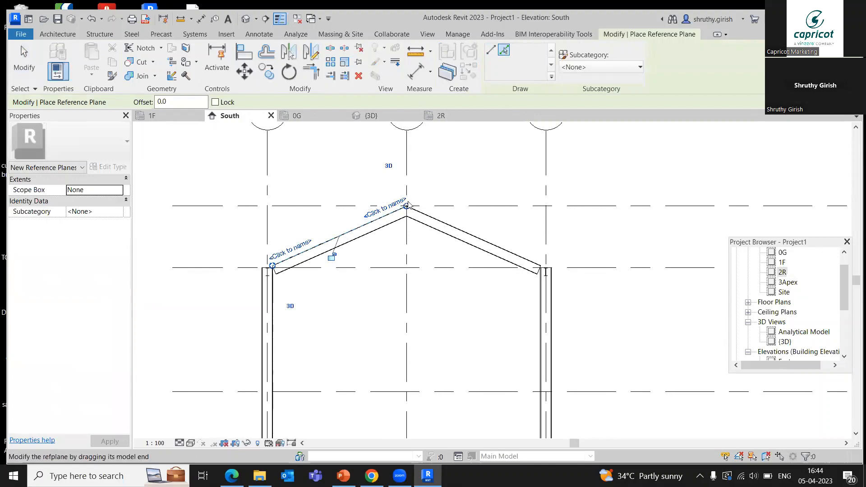
{"action": "left_click_drag", "start_coordinate": [406, 206], "coordinate": [481, 172]}
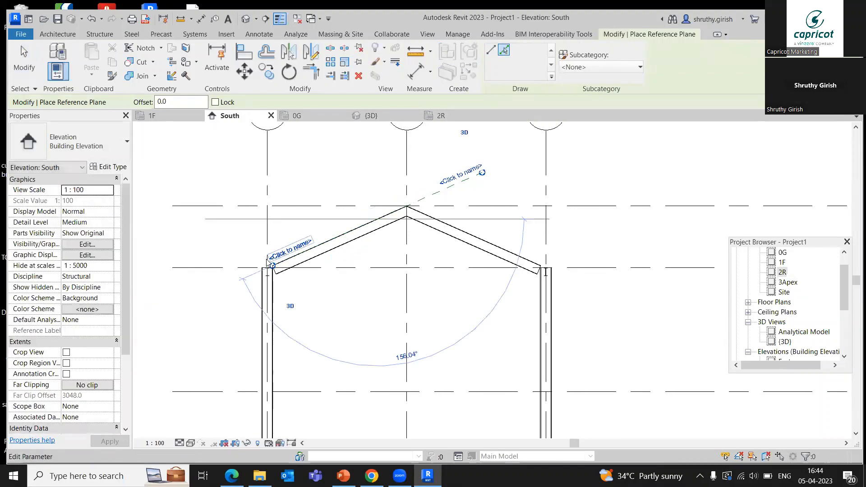
{"action": "left_click_drag", "start_coordinate": [271, 266], "coordinate": [203, 297]}
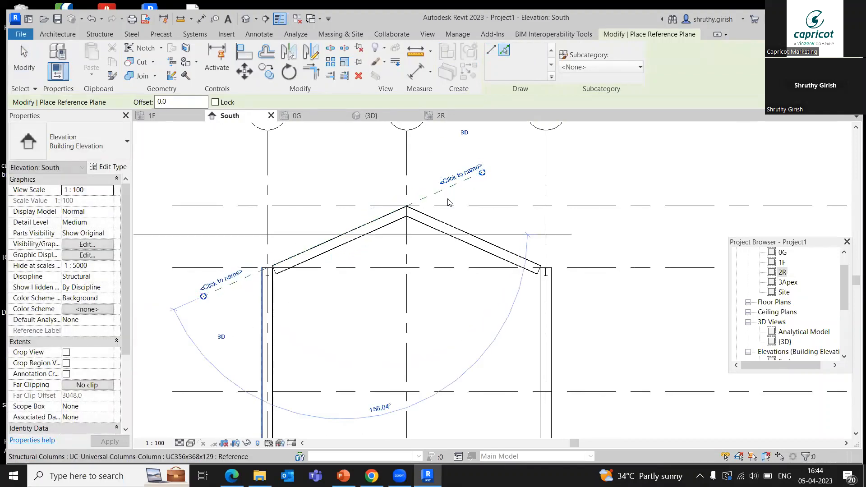
Step: Name the sloping reference plane "Roof purlin"
{"action": "left_click", "coordinate": [469, 168]}
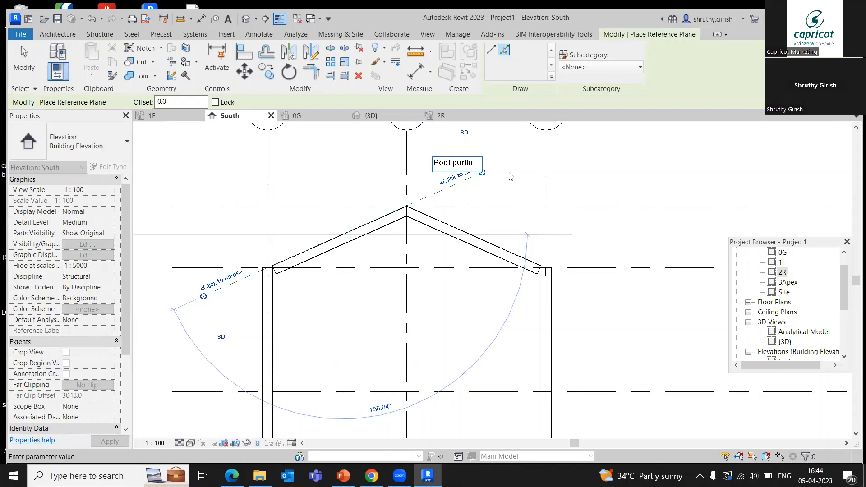
{"action": "key", "text": "Return"}
{"action": "key", "text": "Escape"}
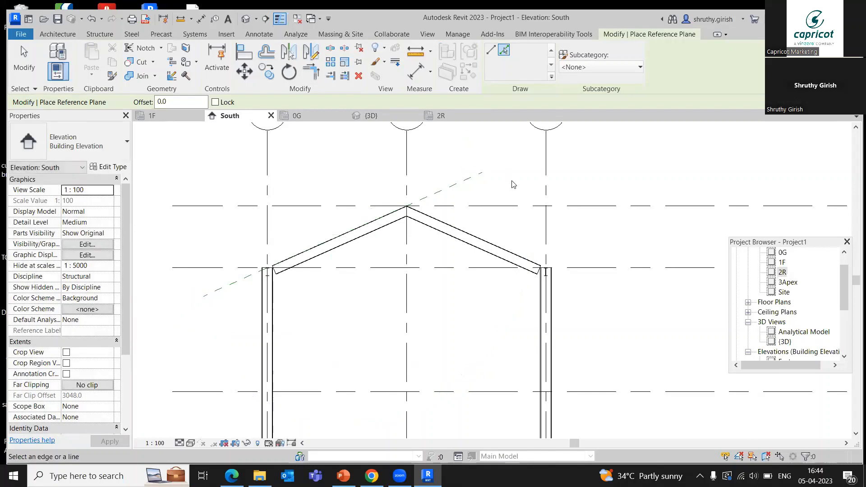
Step: In the 3D view, set the work plane to Reference Plane : Roof purlin and show it
{"action": "scroll", "coordinate": [504, 176], "scroll_direction": "down", "scroll_amount": 4}
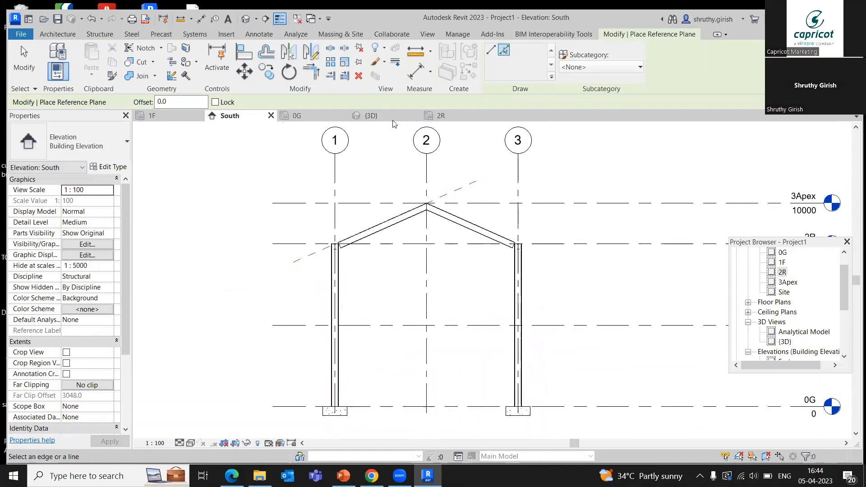
{"action": "left_click", "coordinate": [373, 116]}
{"action": "scroll", "coordinate": [491, 217], "scroll_direction": "down", "scroll_amount": 3}
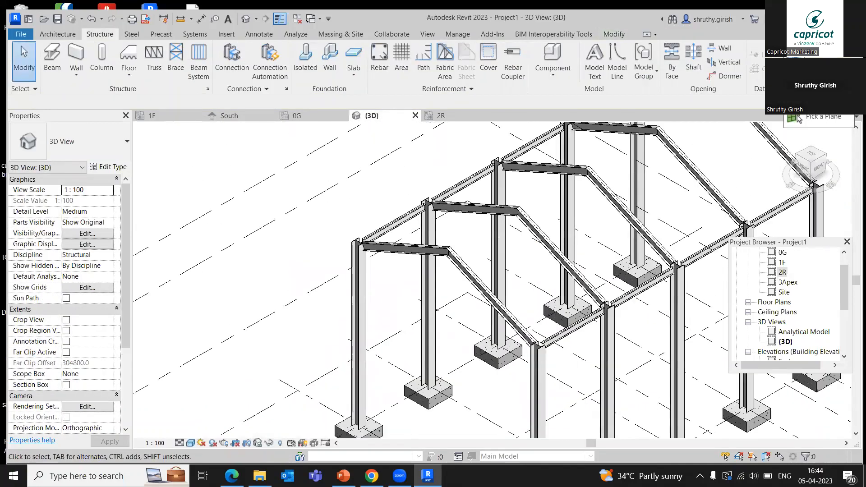
{"action": "left_click", "coordinate": [794, 57]}
{"action": "left_click", "coordinate": [694, 199]}
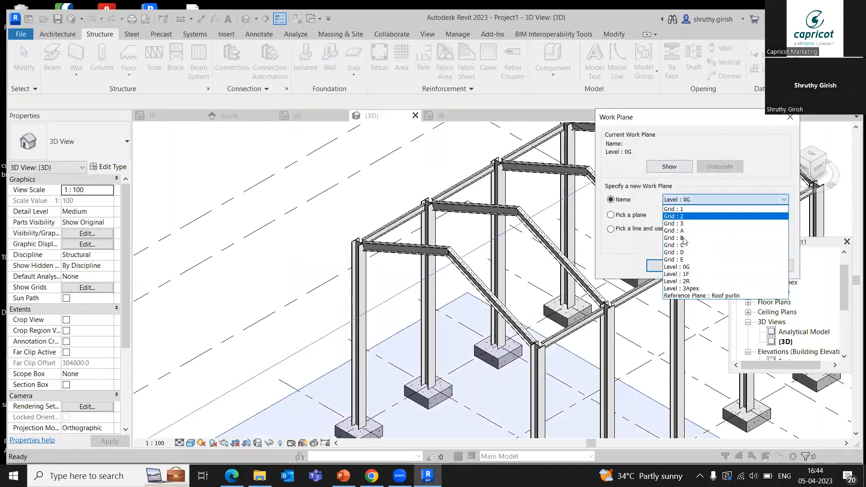
{"action": "left_click", "coordinate": [671, 299]}
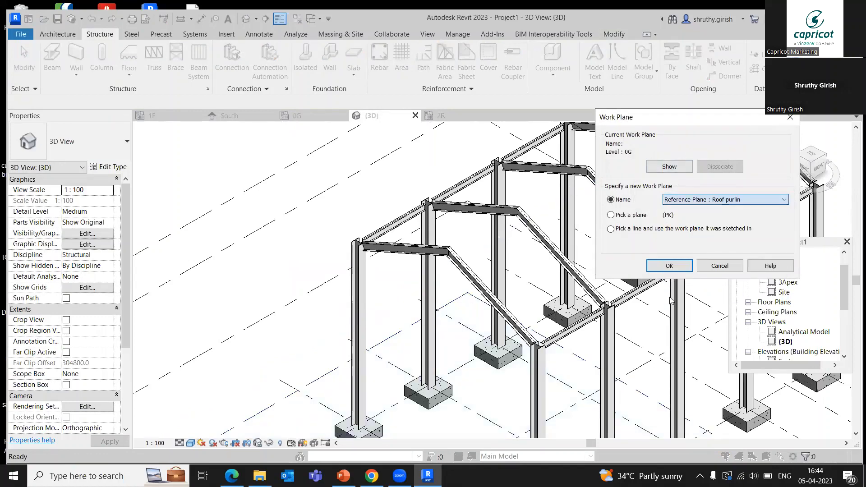
{"action": "left_click", "coordinate": [669, 267]}
{"action": "scroll", "coordinate": [476, 246], "scroll_direction": "down", "scroll_amount": 5}
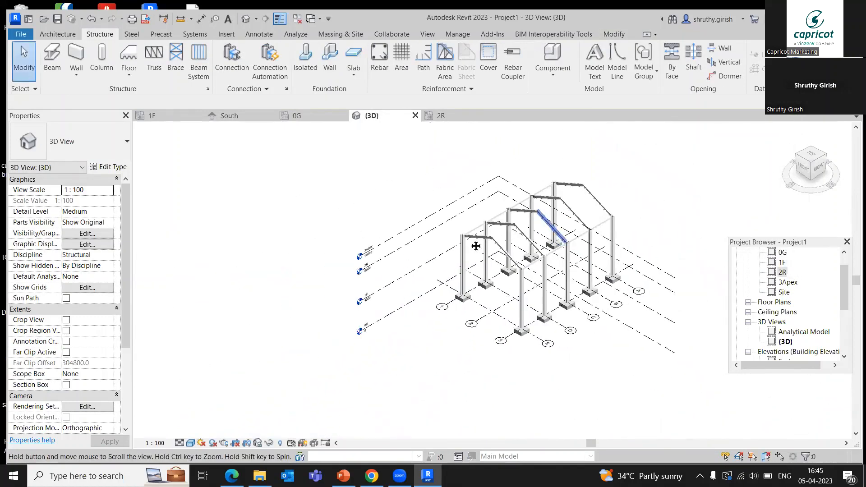
{"action": "middle_click_drag", "start_coordinate": [476, 246], "coordinate": [397, 258]}
{"action": "scroll", "coordinate": [574, 329], "scroll_direction": "down", "scroll_amount": 1}
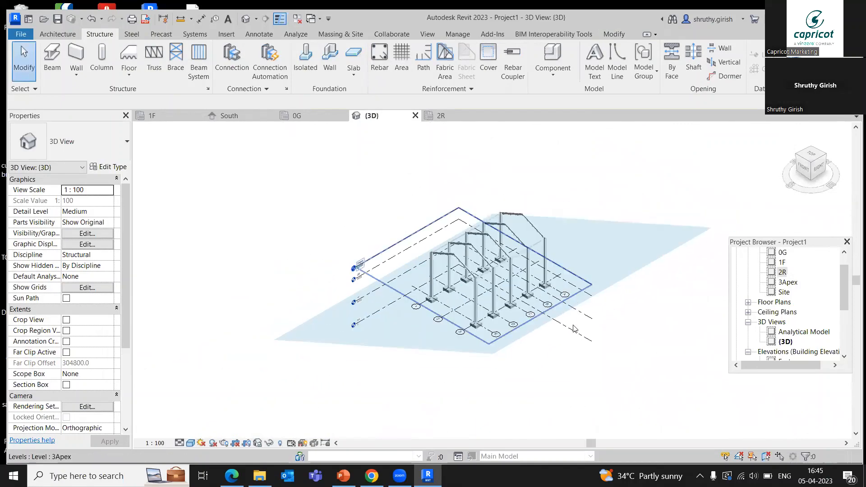
{"action": "middle_click_drag", "start_coordinate": [575, 338], "coordinate": [563, 300], "text": "shift"}
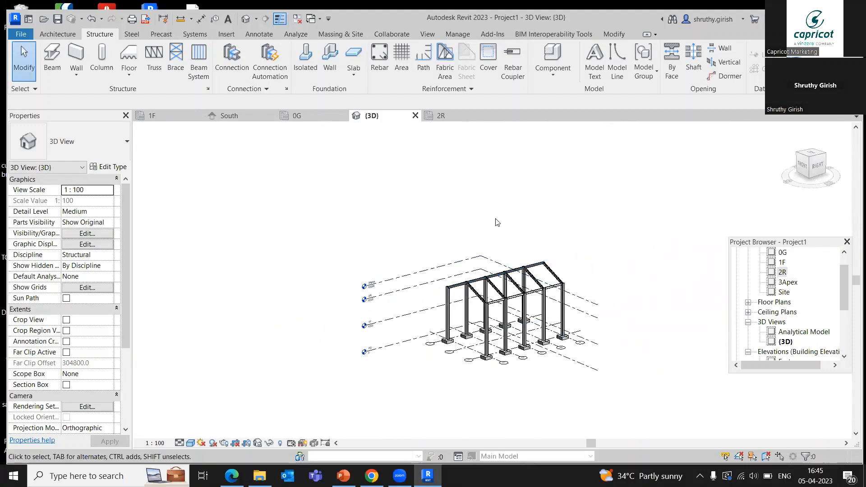
{"action": "middle_click_drag", "start_coordinate": [496, 221], "coordinate": [462, 225], "text": "shift"}
{"action": "scroll", "coordinate": [472, 228], "scroll_direction": "up", "scroll_amount": 2}
{"action": "middle_click_drag", "start_coordinate": [417, 316], "coordinate": [418, 234]}
{"action": "scroll", "coordinate": [426, 268], "scroll_direction": "up", "scroll_amount": 5}
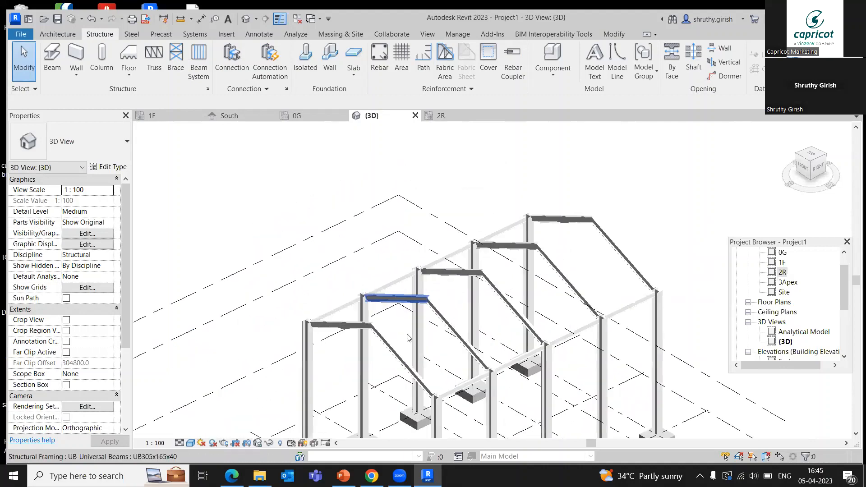
{"action": "middle_click_drag", "start_coordinate": [426, 269], "coordinate": [358, 232], "text": "shift"}
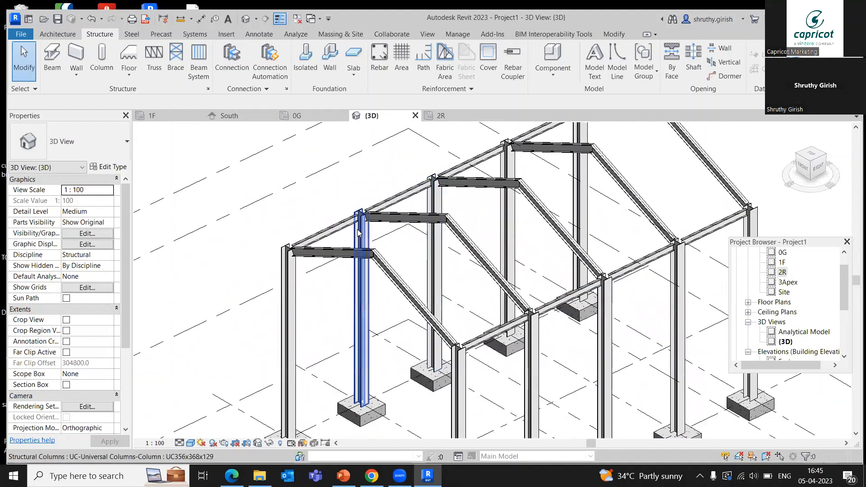
{"action": "left_click", "coordinate": [58, 65]}
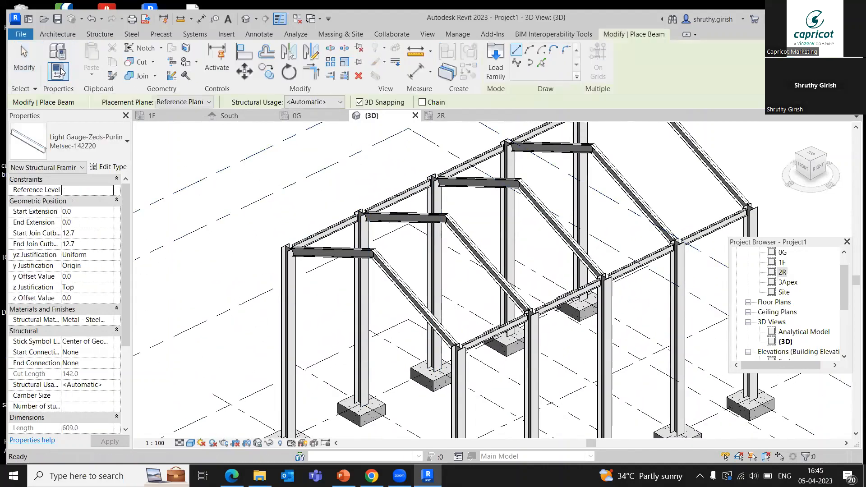
{"action": "scroll", "coordinate": [355, 136], "scroll_direction": "up", "scroll_amount": 4}
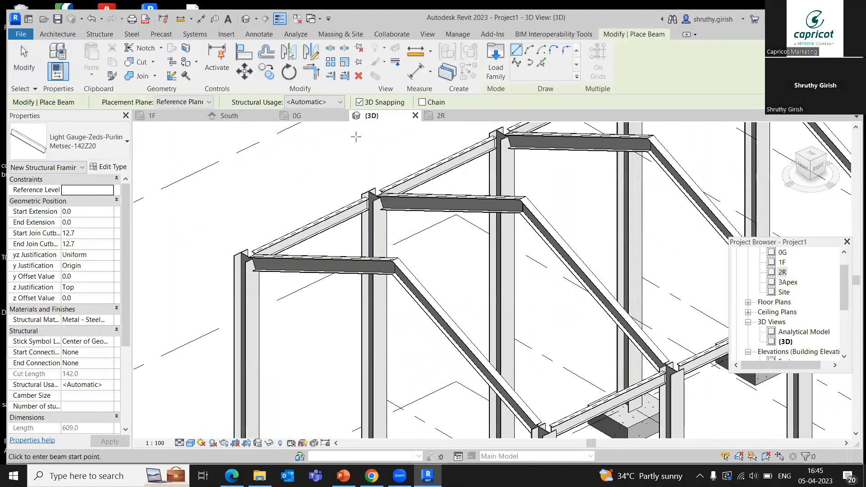
{"action": "scroll", "coordinate": [406, 284], "scroll_direction": "up", "scroll_amount": 5}
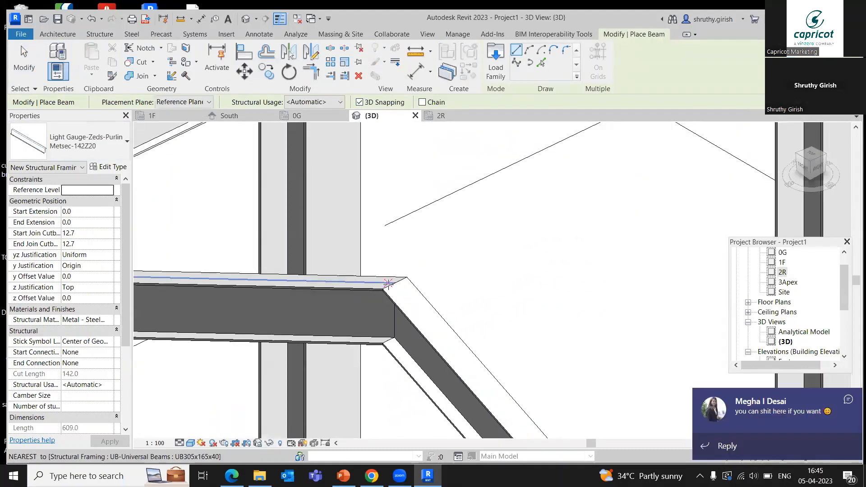
{"action": "left_click", "coordinate": [848, 401]}
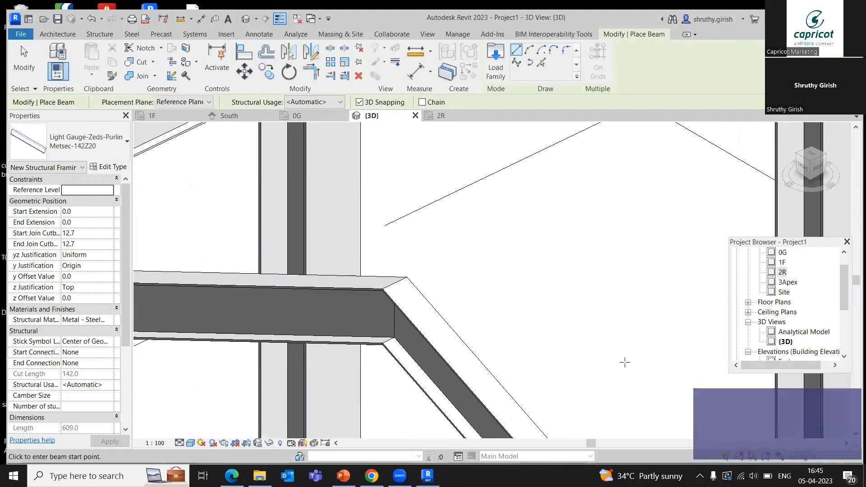
{"action": "scroll", "coordinate": [399, 282], "scroll_direction": "up", "scroll_amount": 3}
{"action": "scroll", "coordinate": [399, 282], "scroll_direction": "down", "scroll_amount": 5}
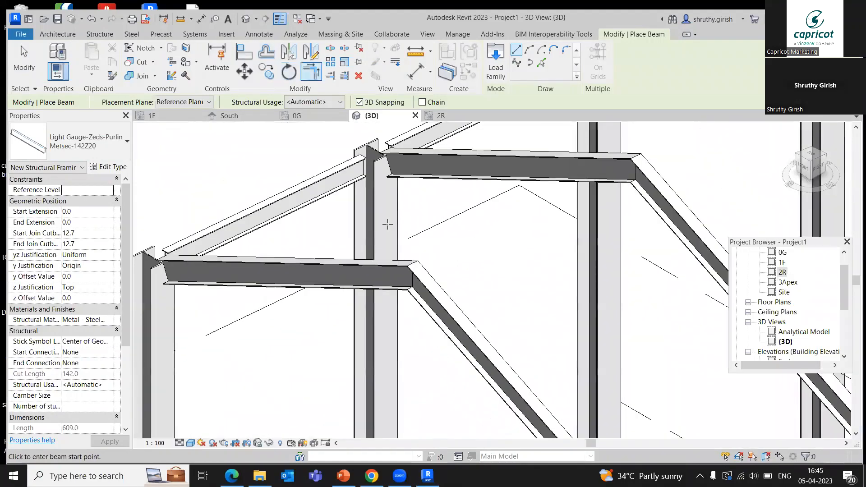
{"action": "scroll", "coordinate": [411, 266], "scroll_direction": "up", "scroll_amount": 3}
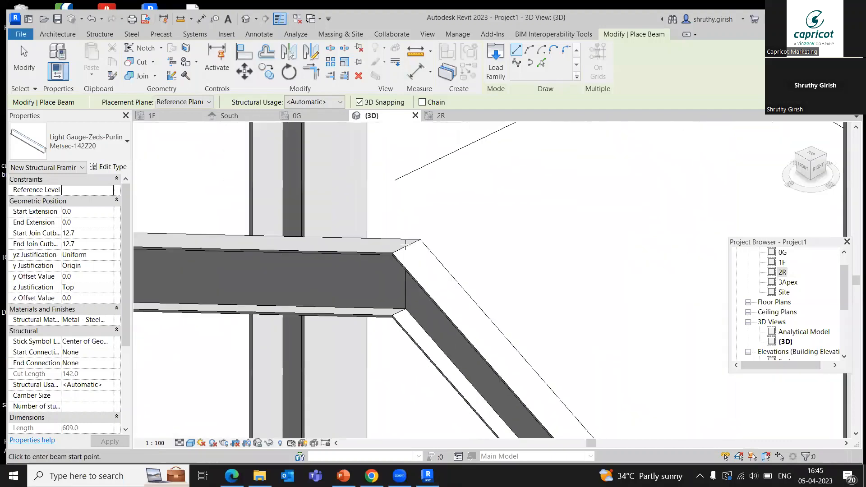
{"action": "scroll", "coordinate": [405, 244], "scroll_direction": "down", "scroll_amount": 3}
{"action": "scroll", "coordinate": [441, 240], "scroll_direction": "up", "scroll_amount": 1}
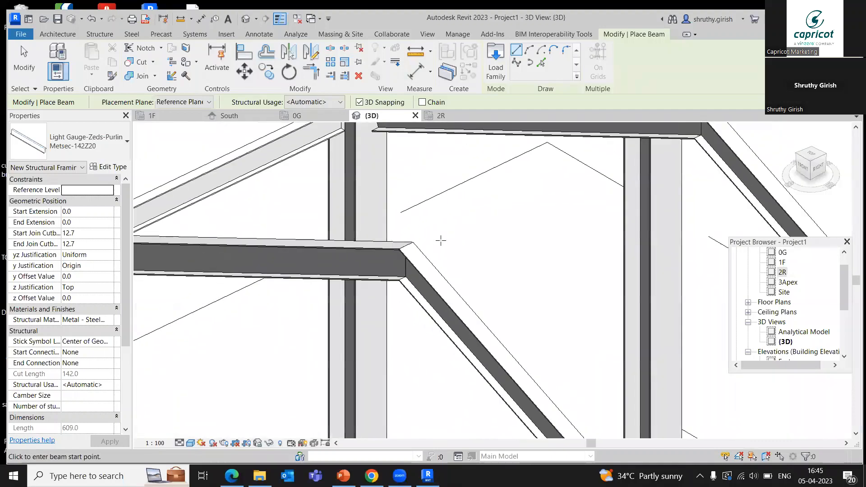
{"action": "scroll", "coordinate": [441, 240], "scroll_direction": "down", "scroll_amount": 4}
{"action": "key", "text": "Escape"}
{"action": "key", "text": "Escape"}
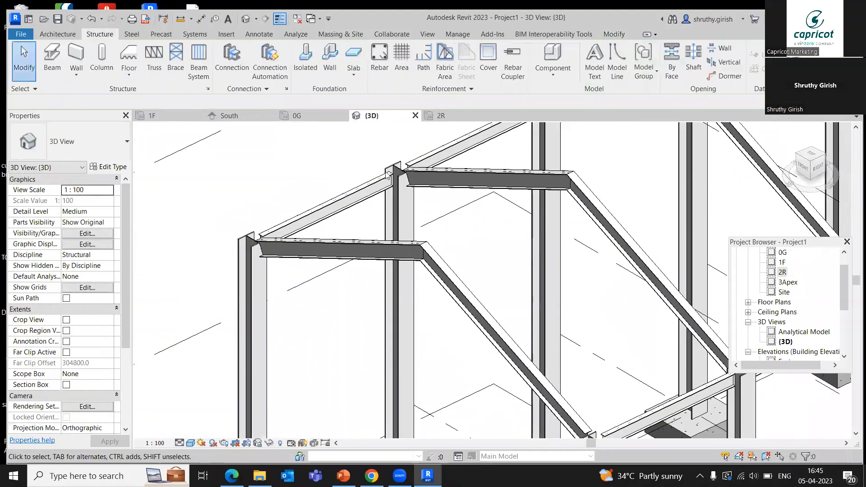
Step: Place a Metsec-142Z20 Zed purlin beam on the sloping reference plane between the rafter apexes of the first two frames
{"action": "left_click", "coordinate": [52, 59]}
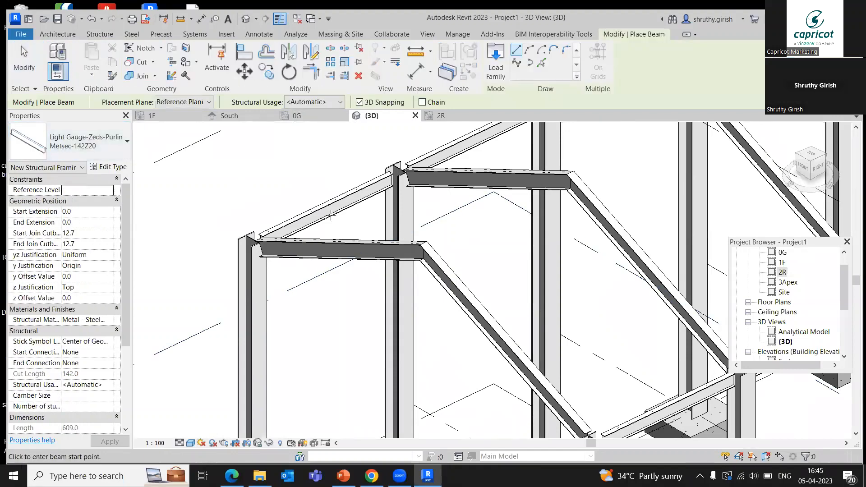
{"action": "scroll", "coordinate": [428, 247], "scroll_direction": "up", "scroll_amount": 4}
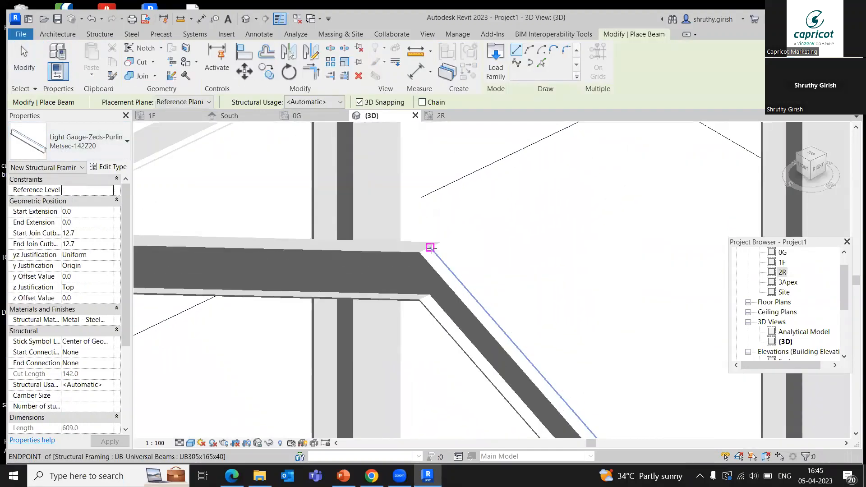
{"action": "left_click", "coordinate": [430, 248]}
{"action": "scroll", "coordinate": [526, 183], "scroll_direction": "down", "scroll_amount": 3}
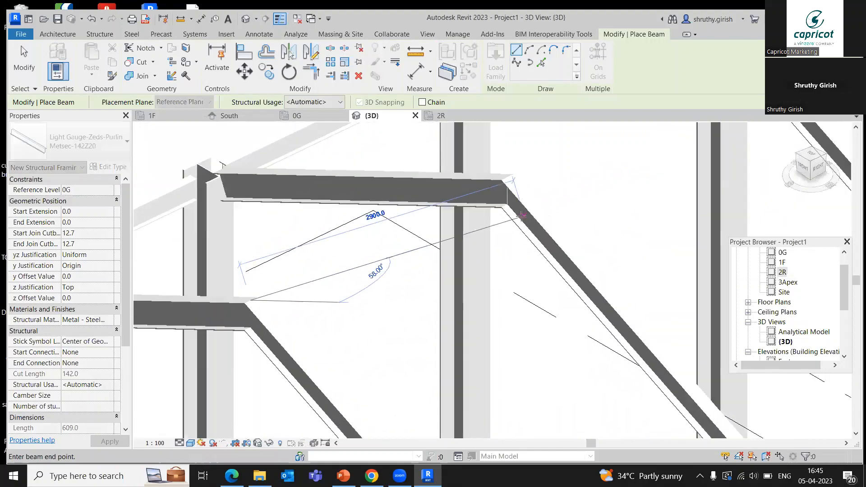
{"action": "scroll", "coordinate": [521, 216], "scroll_direction": "up", "scroll_amount": 3}
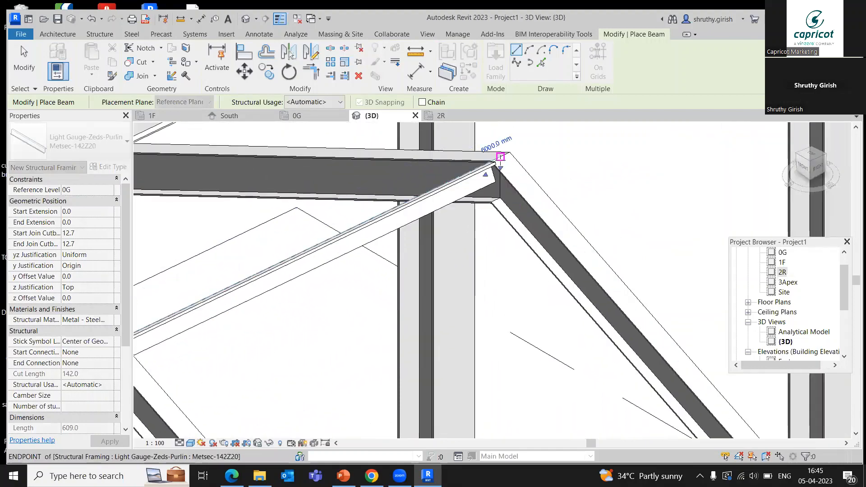
{"action": "left_click", "coordinate": [500, 157]}
{"action": "scroll", "coordinate": [506, 261], "scroll_direction": "down", "scroll_amount": 2}
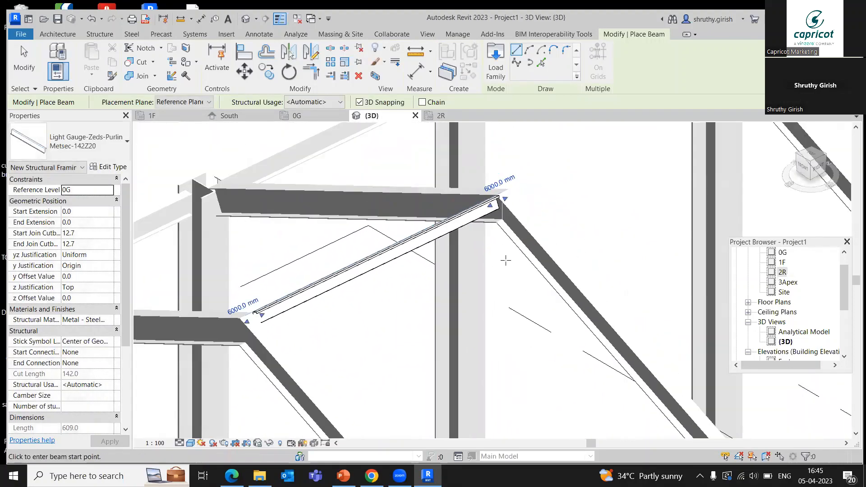
{"action": "scroll", "coordinate": [347, 187], "scroll_direction": "down", "scroll_amount": 2}
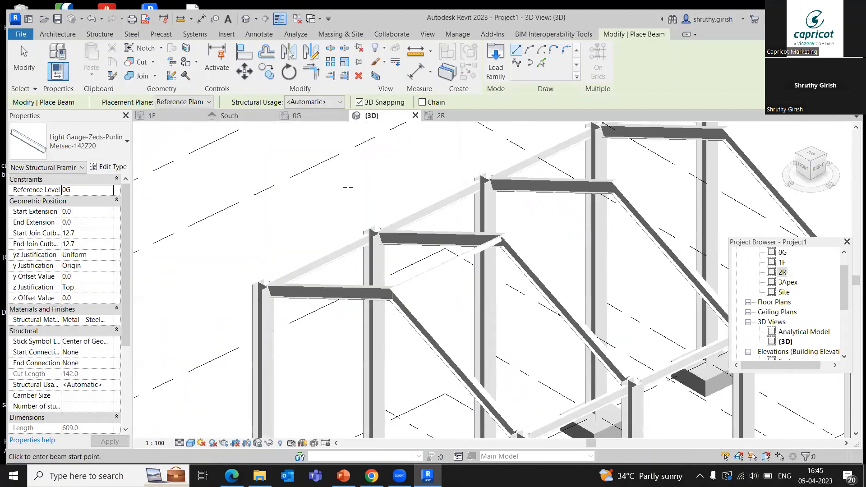
Step: In the South elevation, set the purlin's justification point to the bottom origin so it sits on top of the rafter
{"action": "left_click", "coordinate": [253, 116]}
{"action": "scroll", "coordinate": [441, 206], "scroll_direction": "up", "scroll_amount": 4}
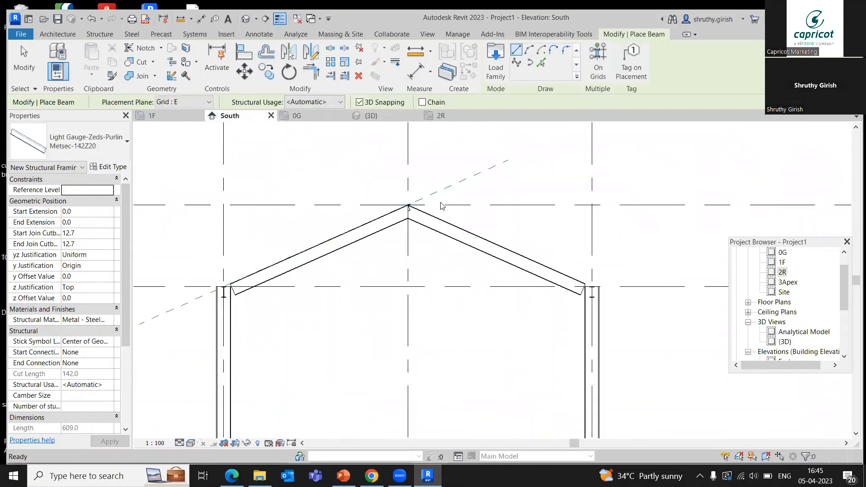
{"action": "key", "text": "Escape"}
{"action": "key", "text": "Escape"}
{"action": "scroll", "coordinate": [406, 212], "scroll_direction": "up", "scroll_amount": 3}
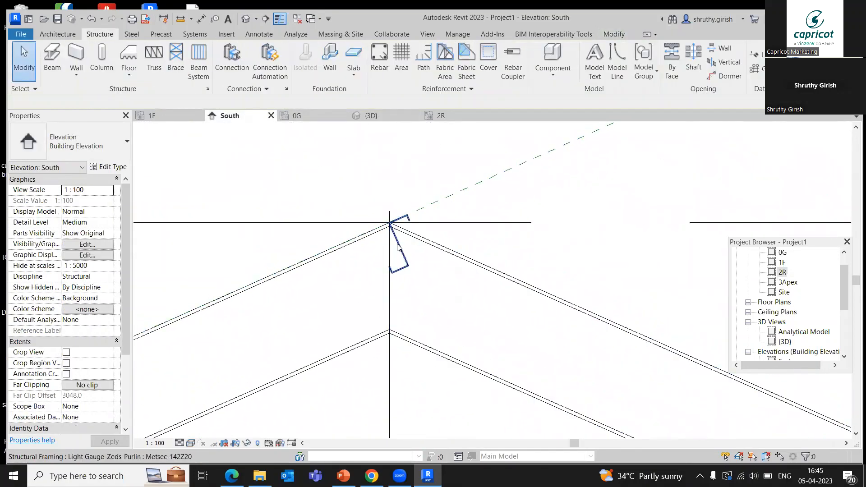
{"action": "left_click", "coordinate": [398, 246]}
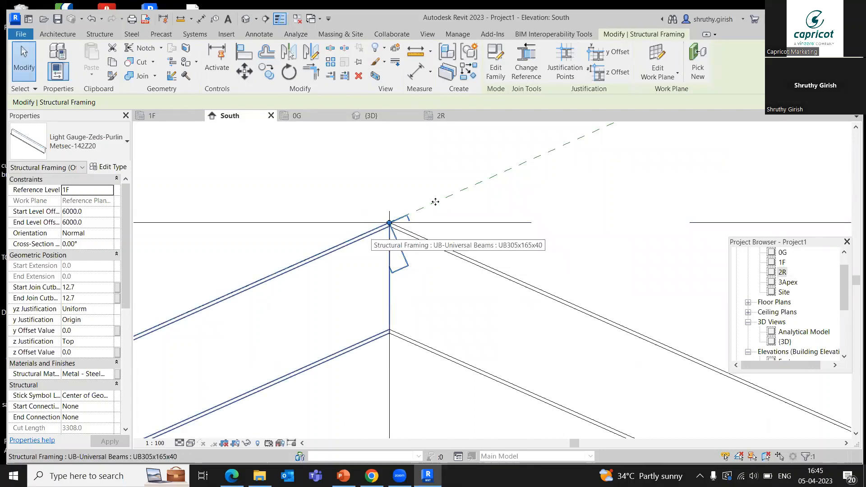
{"action": "left_click", "coordinate": [565, 72]}
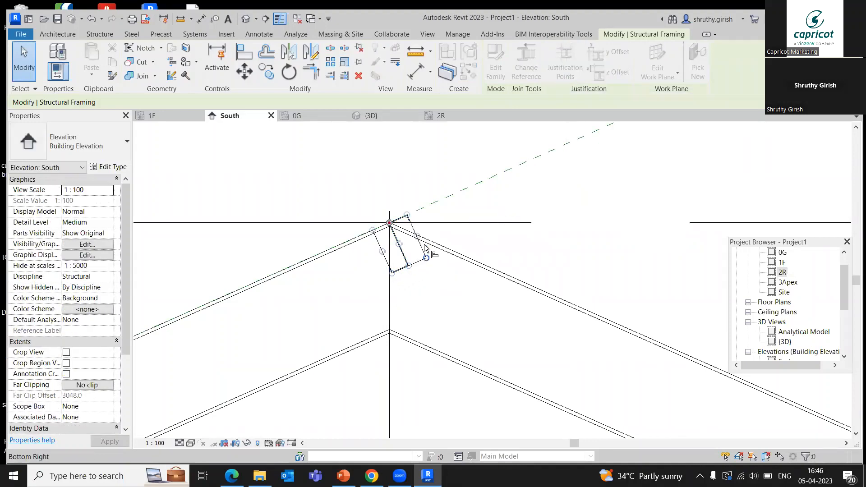
{"action": "left_click", "coordinate": [408, 266]}
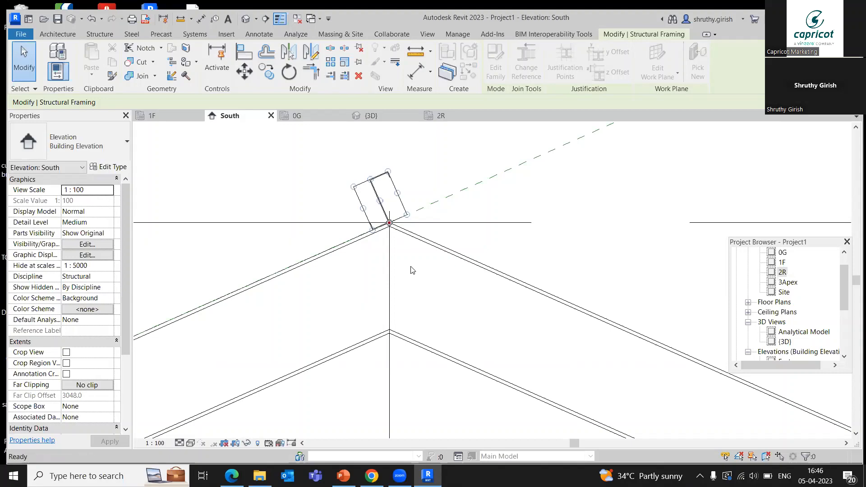
Step: Move the purlin 300 mm down the roof slope from the apex along the Roof purlin reference plane
{"action": "scroll", "coordinate": [409, 249], "scroll_direction": "down", "scroll_amount": 3}
{"action": "middle_click_drag", "start_coordinate": [411, 256], "coordinate": [478, 234]}
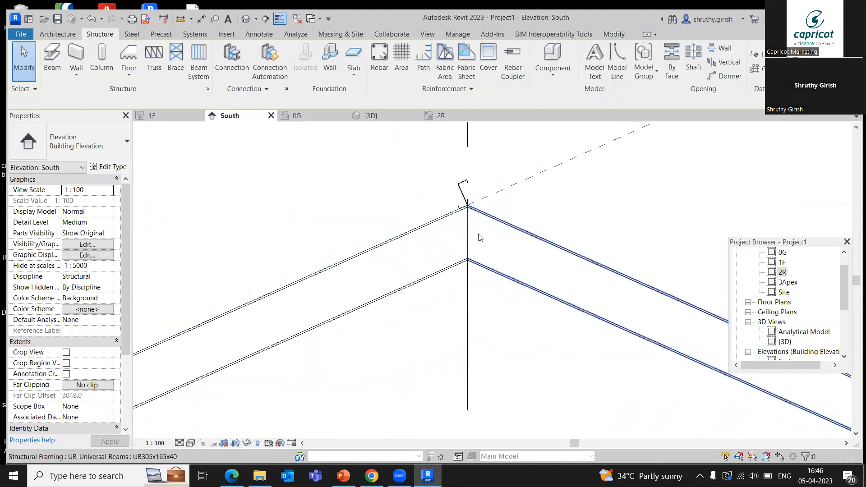
{"action": "scroll", "coordinate": [487, 182], "scroll_direction": "down", "scroll_amount": 1}
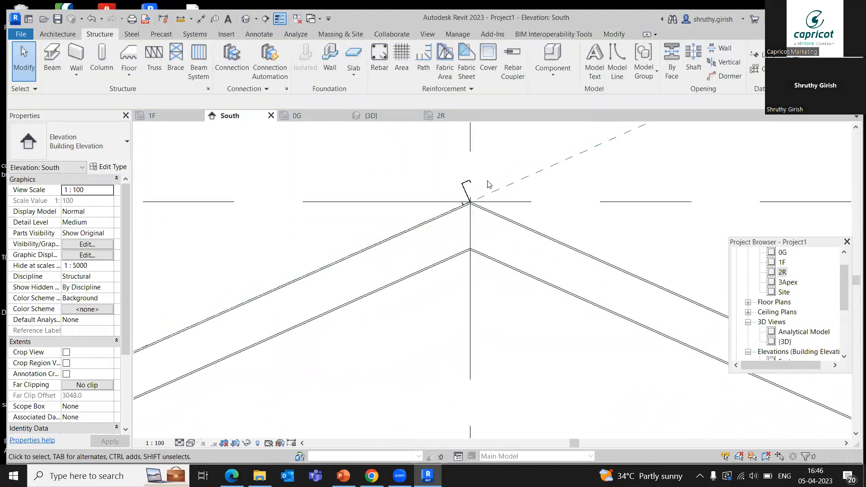
{"action": "middle_click_drag", "start_coordinate": [497, 173], "coordinate": [501, 151]}
{"action": "scroll", "coordinate": [484, 161], "scroll_direction": "up", "scroll_amount": 1}
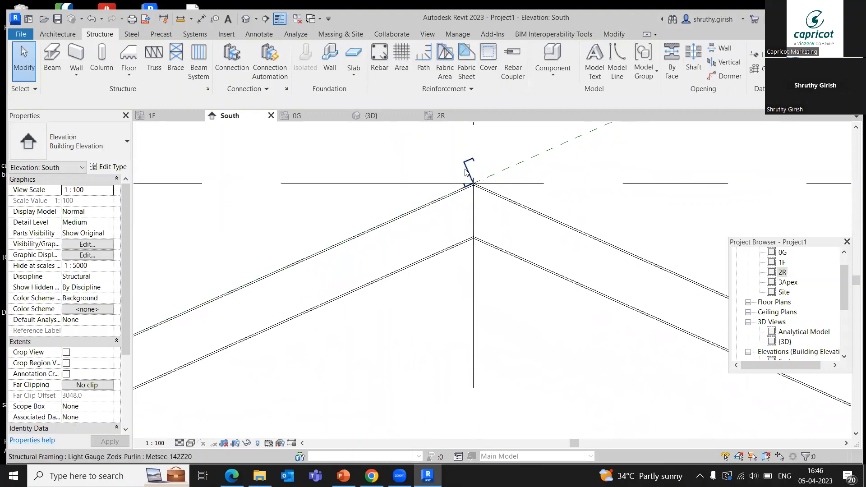
{"action": "left_click", "coordinate": [466, 171]}
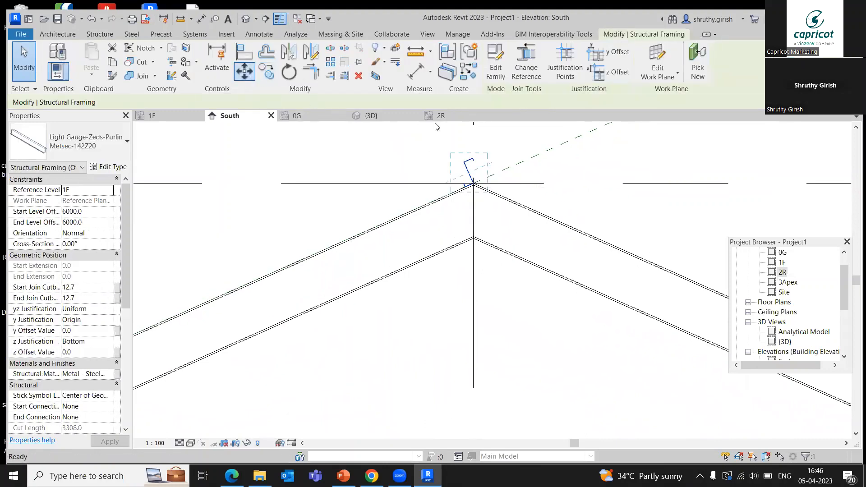
{"action": "left_click", "coordinate": [245, 71]}
{"action": "left_click", "coordinate": [473, 184]}
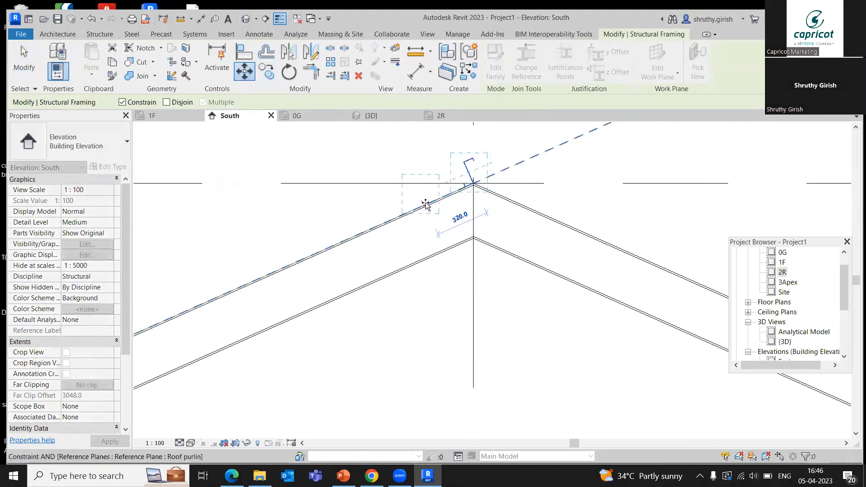
{"action": "type", "text": "300"}
{"action": "key", "text": "Return"}
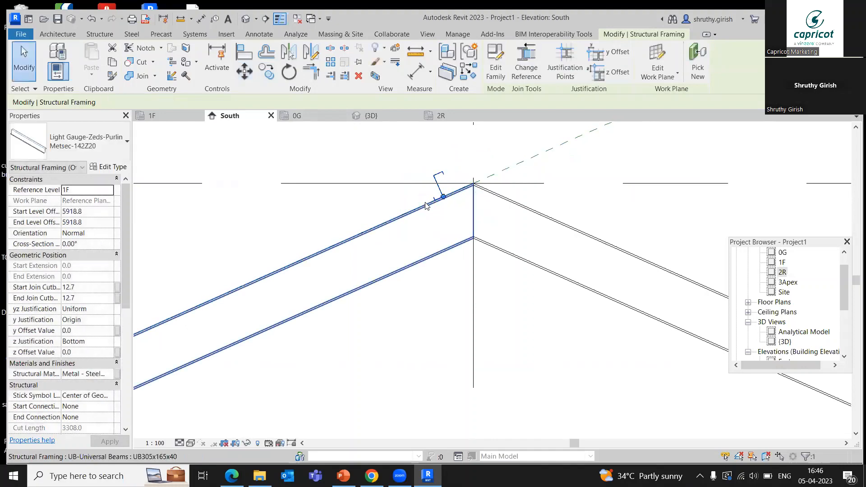
{"action": "key", "text": "Escape"}
Step: Open the 3Apex structural plan and set its detail level to Fine
{"action": "scroll", "coordinate": [451, 243], "scroll_direction": "down", "scroll_amount": 5}
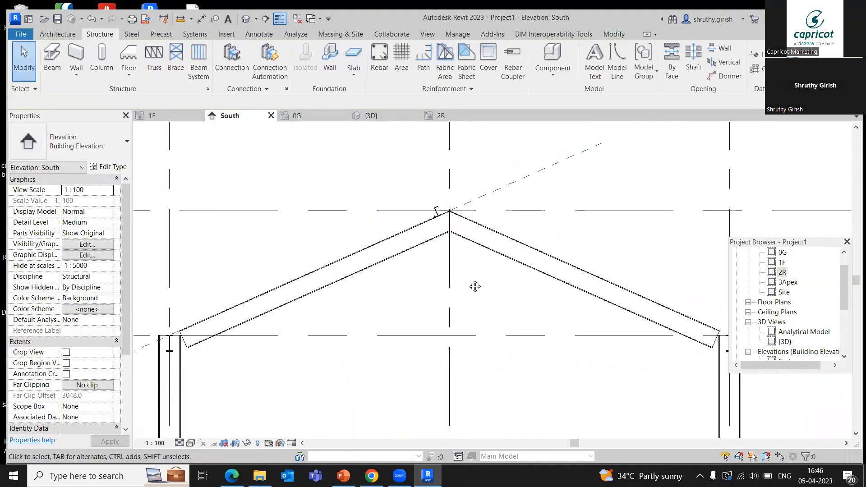
{"action": "scroll", "coordinate": [475, 287], "scroll_direction": "down", "scroll_amount": 2}
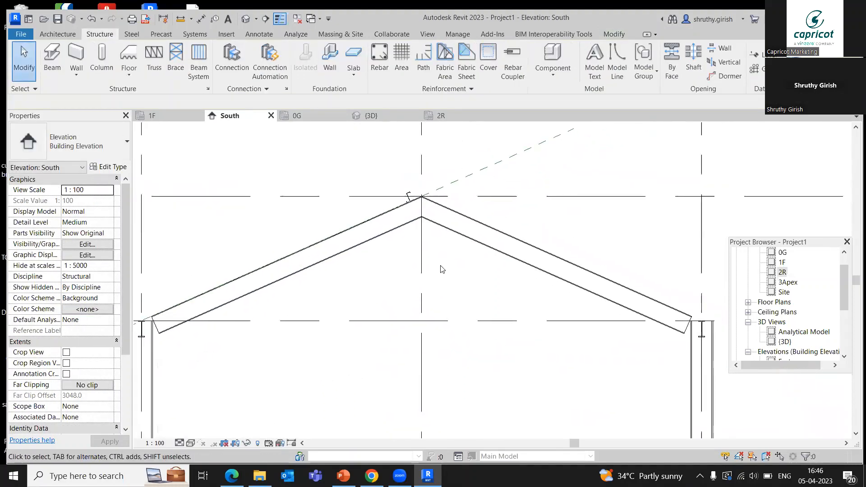
{"action": "double_click", "coordinate": [796, 284]}
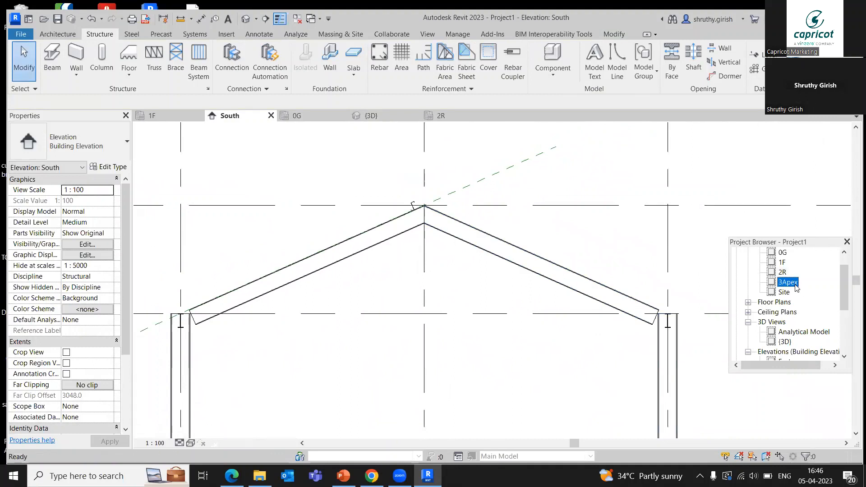
{"action": "left_click", "coordinate": [180, 442]}
{"action": "left_click", "coordinate": [193, 431]}
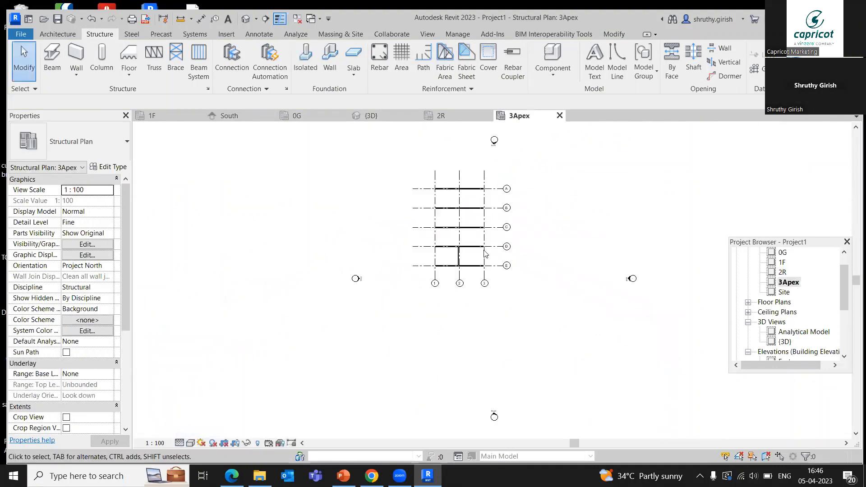
Step: Extend the Zed purlin's grid D end across all frames to the outer edge of the rafter on grid A
{"action": "scroll", "coordinate": [460, 251], "scroll_direction": "up", "scroll_amount": 8}
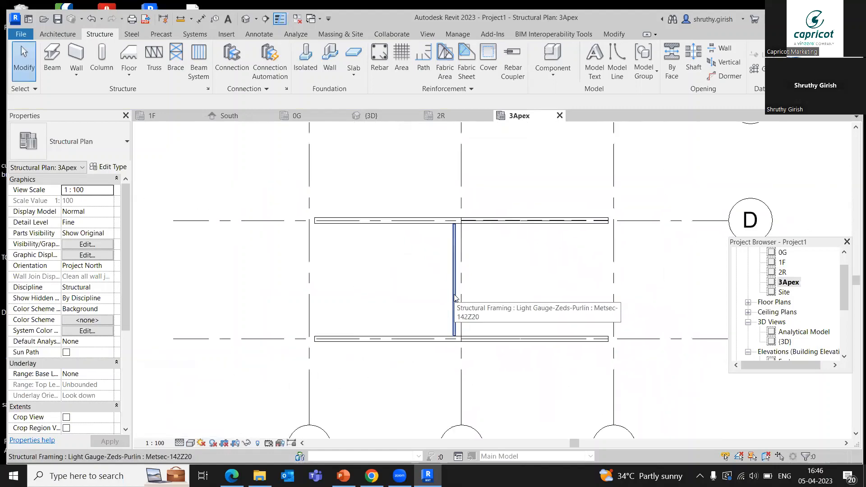
{"action": "scroll", "coordinate": [455, 298], "scroll_direction": "down", "scroll_amount": 2}
{"action": "middle_click_drag", "start_coordinate": [460, 290], "coordinate": [456, 340]}
{"action": "left_click", "coordinate": [447, 308]}
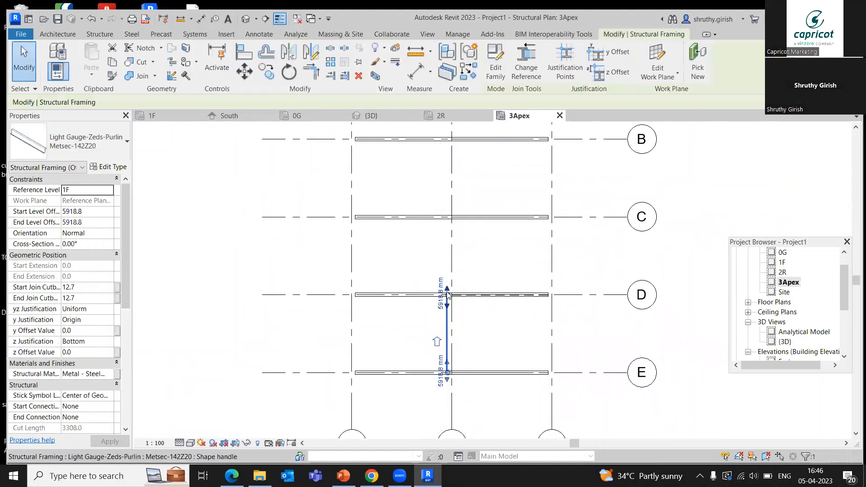
{"action": "left_click_drag", "start_coordinate": [446, 308], "coordinate": [446, 269]}
{"action": "left_click_drag", "start_coordinate": [442, 188], "coordinate": [444, 185]}
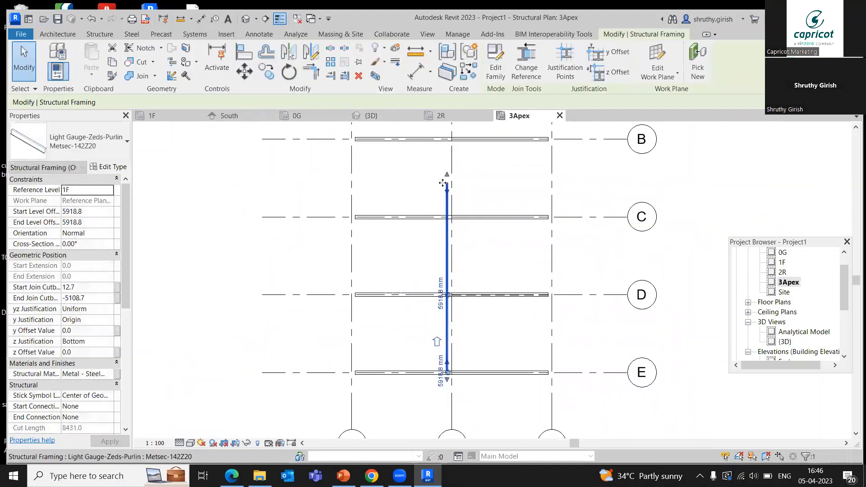
{"action": "middle_click_drag", "start_coordinate": [444, 185], "coordinate": [402, 333]}
{"action": "left_click_drag", "start_coordinate": [403, 320], "coordinate": [402, 232]}
{"action": "scroll", "coordinate": [403, 231], "scroll_direction": "up", "scroll_amount": 5}
{"action": "middle_click_drag", "start_coordinate": [408, 224], "coordinate": [404, 272]}
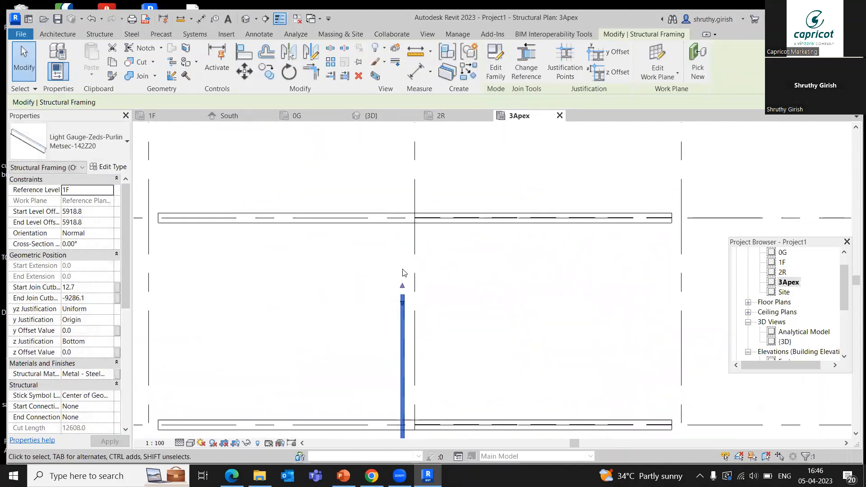
{"action": "left_click_drag", "start_coordinate": [402, 288], "coordinate": [401, 216]}
{"action": "scroll", "coordinate": [427, 233], "scroll_direction": "up", "scroll_amount": 2}
{"action": "middle_click_drag", "start_coordinate": [440, 247], "coordinate": [481, 329]}
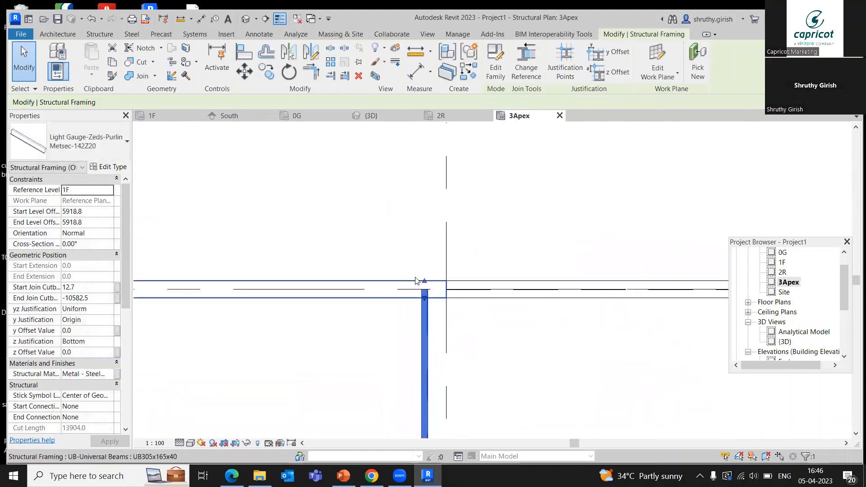
{"action": "scroll", "coordinate": [423, 286], "scroll_direction": "up", "scroll_amount": 2}
{"action": "left_click_drag", "start_coordinate": [426, 289], "coordinate": [424, 277]}
{"action": "left_click", "coordinate": [441, 214]}
Step: Extend the purlin's other end to the outer edge of the rafter on grid E
{"action": "scroll", "coordinate": [445, 225], "scroll_direction": "down", "scroll_amount": 7}
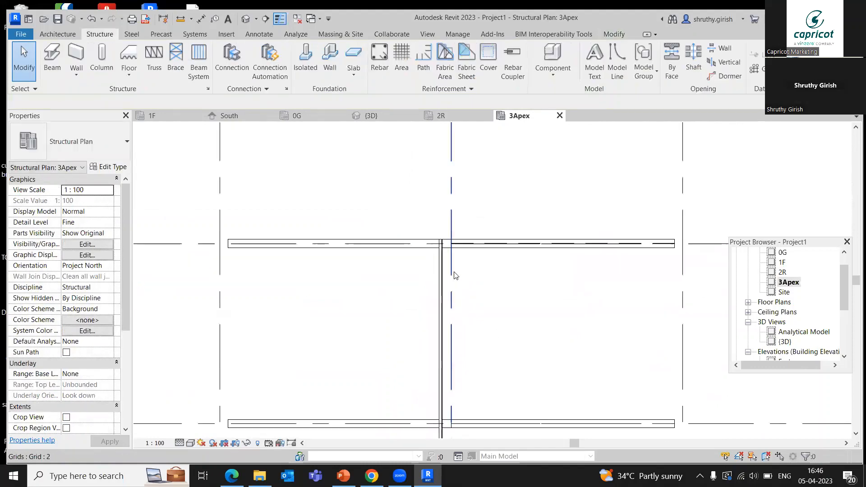
{"action": "middle_click_drag", "start_coordinate": [479, 392], "coordinate": [493, 230]}
{"action": "middle_click_drag", "start_coordinate": [455, 378], "coordinate": [448, 243]}
{"action": "scroll", "coordinate": [454, 270], "scroll_direction": "up", "scroll_amount": 6}
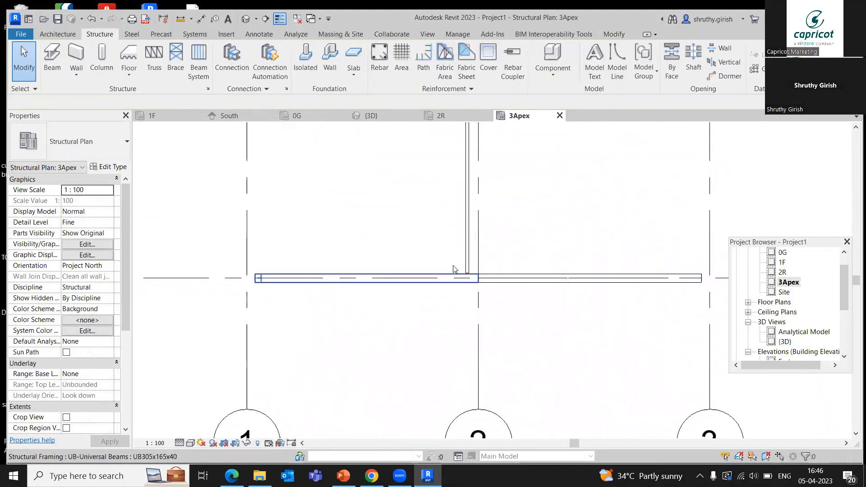
{"action": "left_click", "coordinate": [483, 273]}
{"action": "left_click_drag", "start_coordinate": [479, 293], "coordinate": [478, 306]}
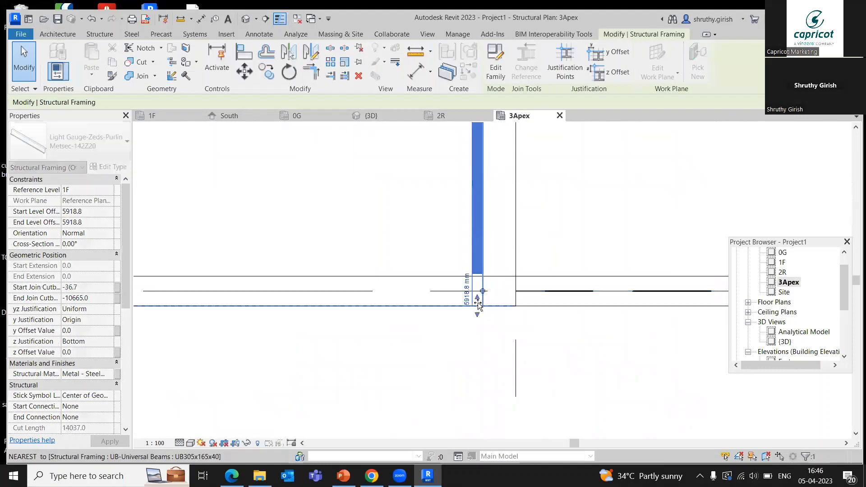
{"action": "left_click", "coordinate": [474, 342]}
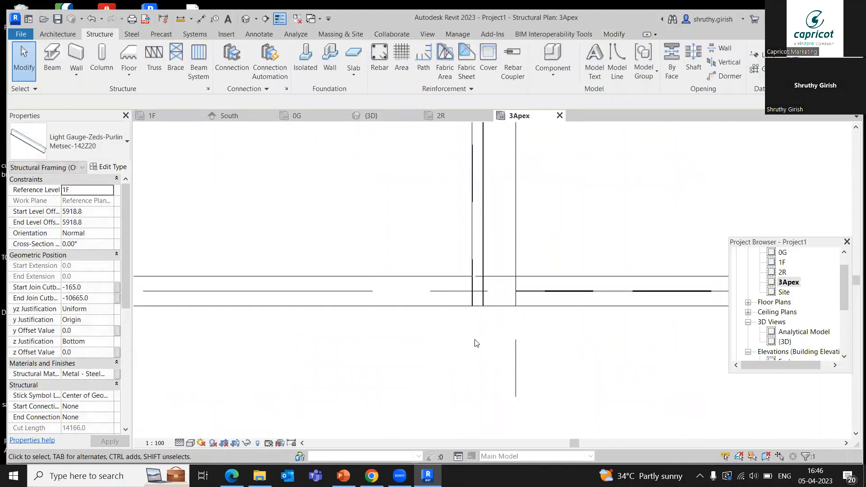
Step: Open the 3D view and inspect the extended purlin across the portal frames
{"action": "left_click", "coordinate": [365, 122]}
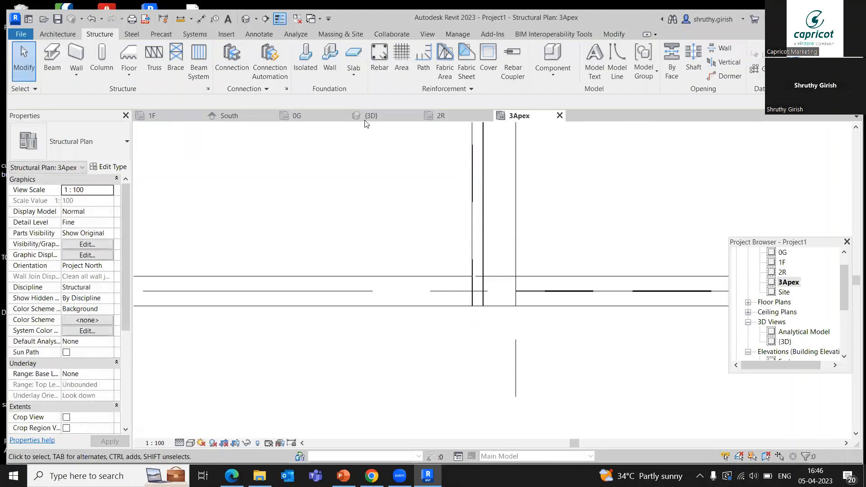
{"action": "scroll", "coordinate": [451, 329], "scroll_direction": "down", "scroll_amount": 3}
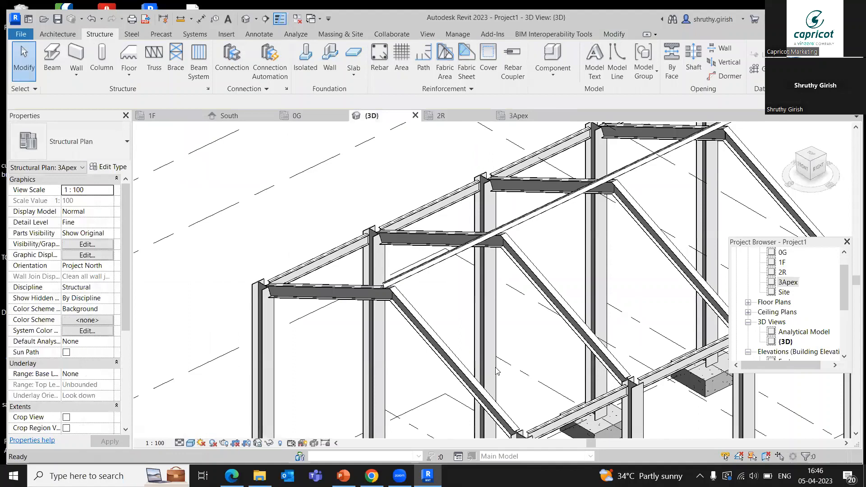
{"action": "scroll", "coordinate": [474, 280], "scroll_direction": "down", "scroll_amount": 3}
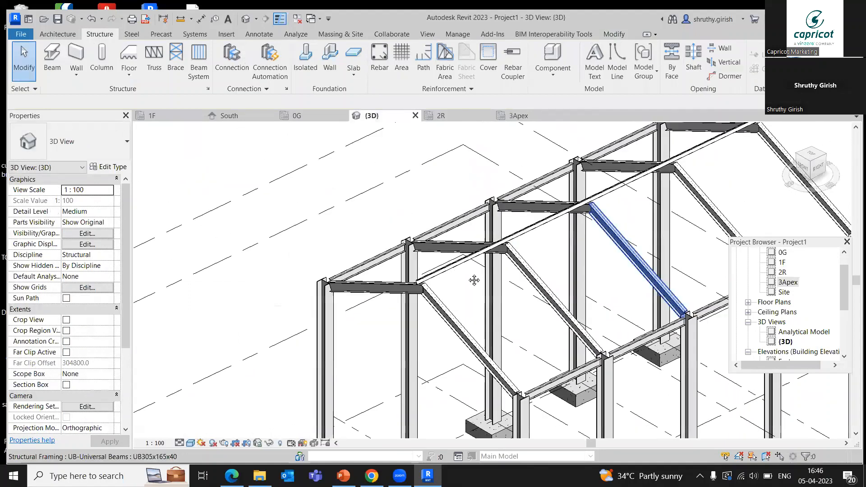
{"action": "scroll", "coordinate": [401, 184], "scroll_direction": "down", "scroll_amount": 2}
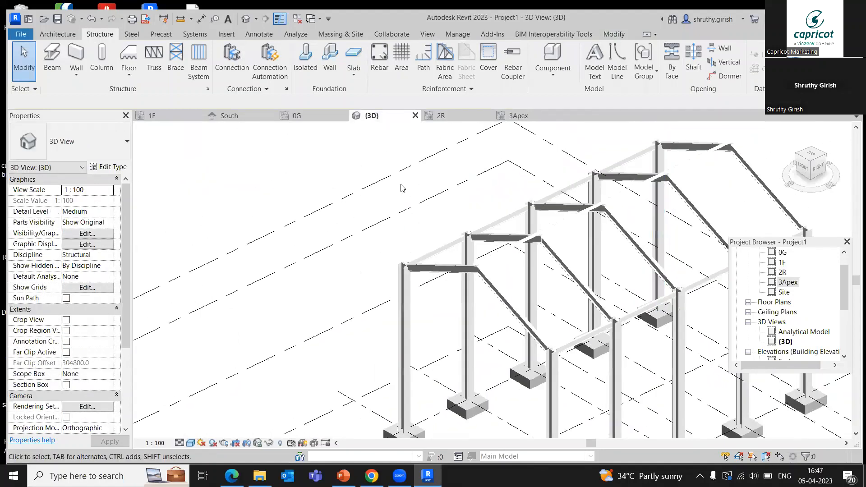
{"action": "middle_click_drag", "start_coordinate": [401, 184], "coordinate": [333, 189]}
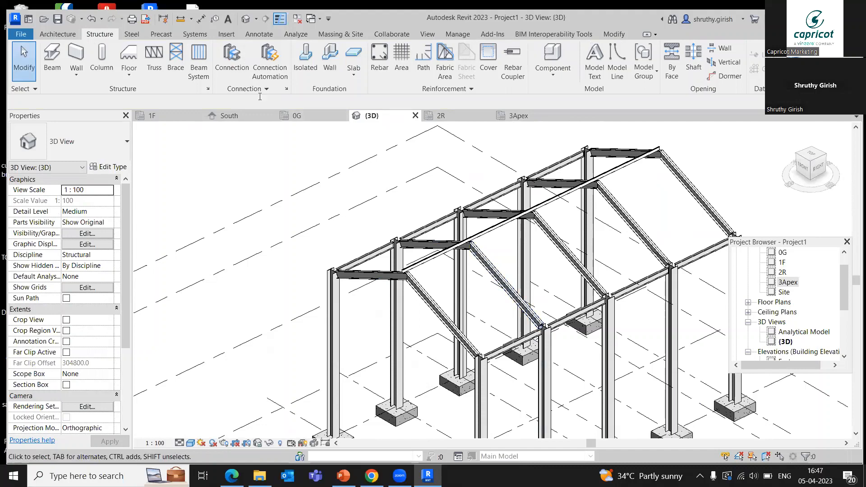
Step: In the South elevation, array the purlin down the roof slope as 7 ungrouped members spaced 700 mm apart, using the 2nd-member spacing option
{"action": "left_click", "coordinate": [232, 115]}
{"action": "scroll", "coordinate": [405, 212], "scroll_direction": "up", "scroll_amount": 5}
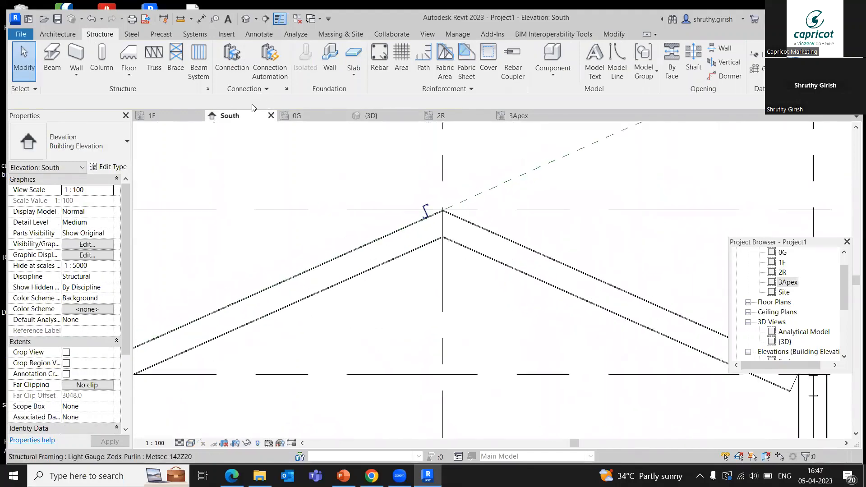
{"action": "left_click", "coordinate": [414, 213]}
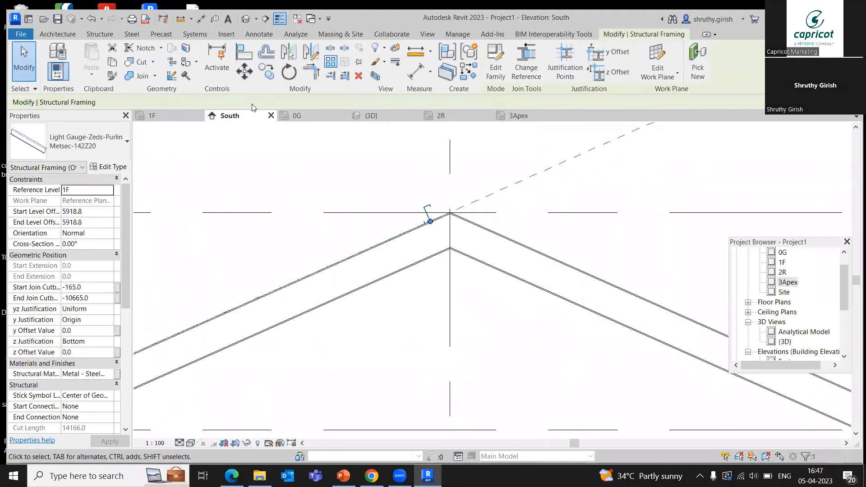
{"action": "key", "text": "a"}
{"action": "key", "text": "r"}
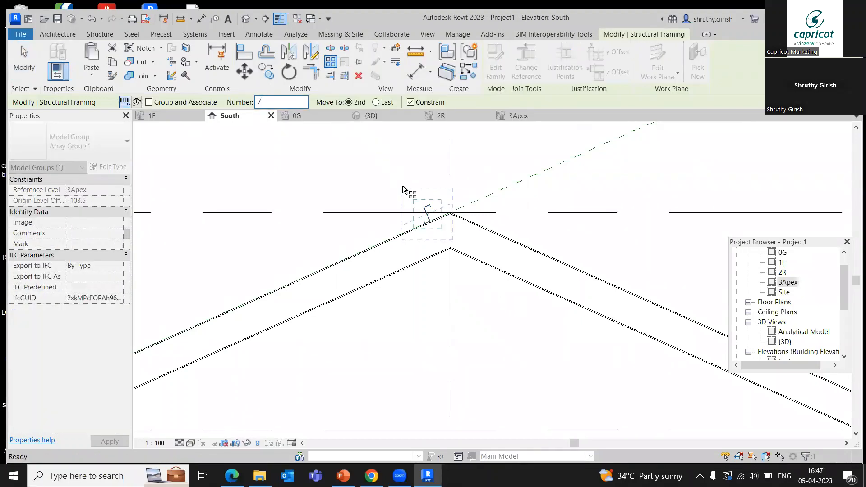
{"action": "scroll", "coordinate": [430, 215], "scroll_direction": "up", "scroll_amount": 3}
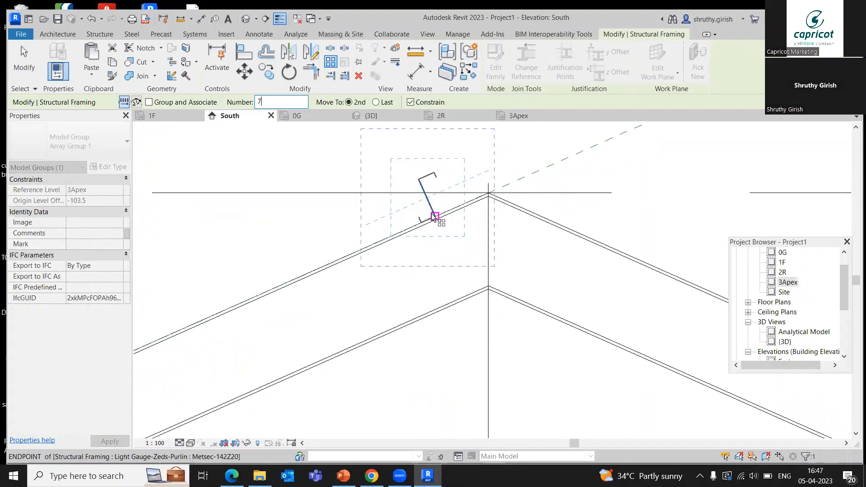
{"action": "left_click", "coordinate": [431, 217]}
{"action": "type", "text": "700"}
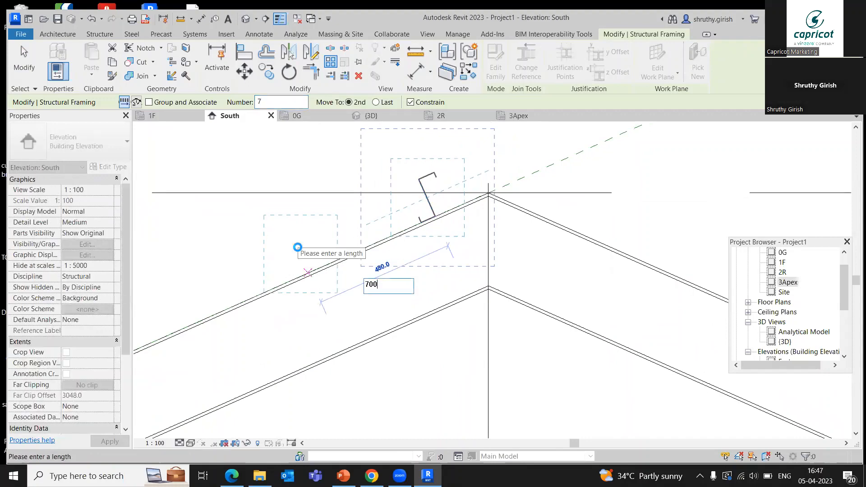
{"action": "key", "text": "Return"}
{"action": "scroll", "coordinate": [306, 258], "scroll_direction": "down", "scroll_amount": 5}
{"action": "middle_click_drag", "start_coordinate": [325, 317], "coordinate": [382, 273]}
{"action": "scroll", "coordinate": [406, 226], "scroll_direction": "up", "scroll_amount": 2}
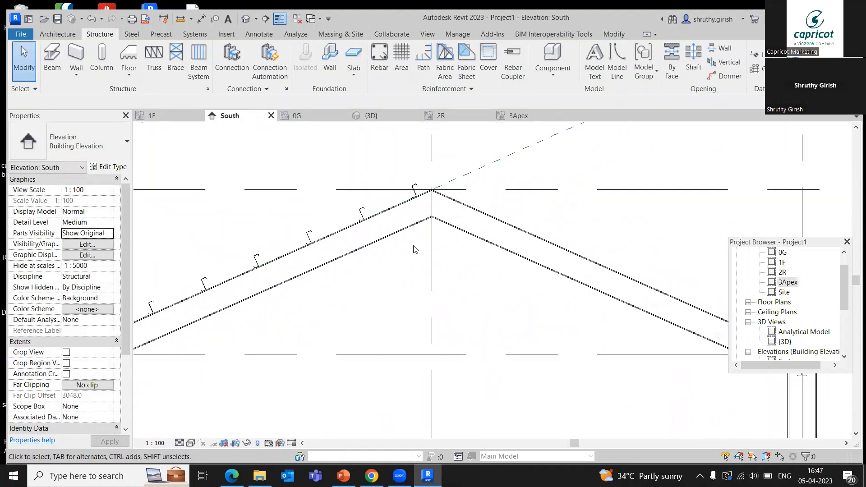
Step: Select all purlin instances visible in the South elevation and mirror copies of them about grid 2 onto the opposite roof slope
{"action": "left_click", "coordinate": [405, 212]}
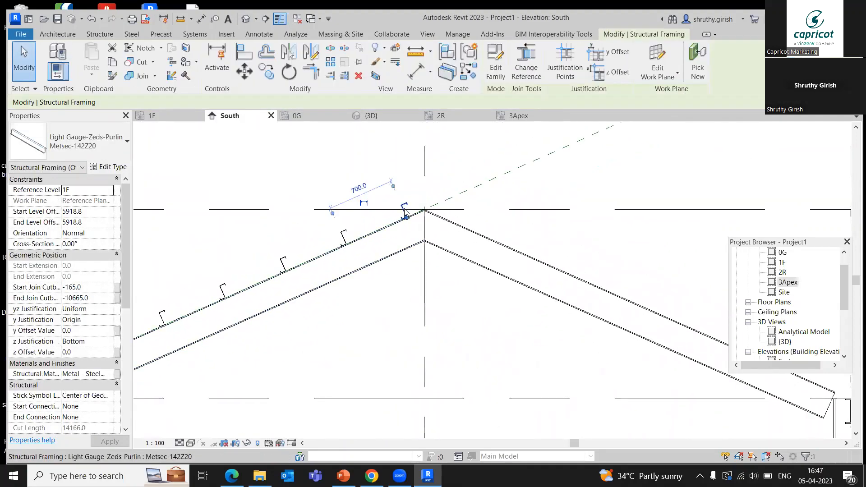
{"action": "right_click", "coordinate": [405, 210]}
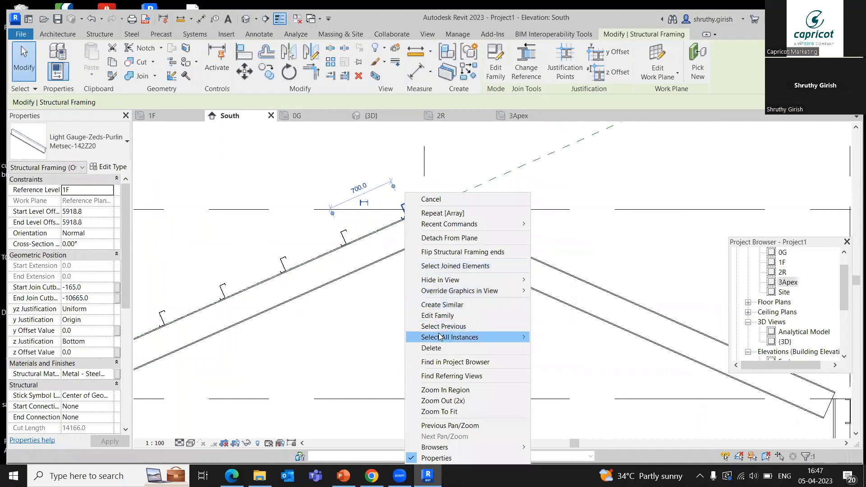
{"action": "mouse_move", "coordinate": [440, 337]}
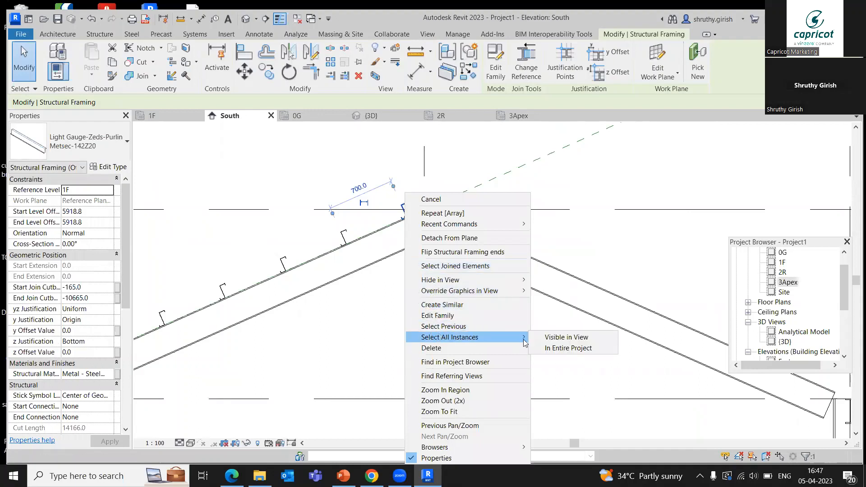
{"action": "left_click", "coordinate": [563, 338]}
{"action": "scroll", "coordinate": [433, 180], "scroll_direction": "down", "scroll_amount": 3}
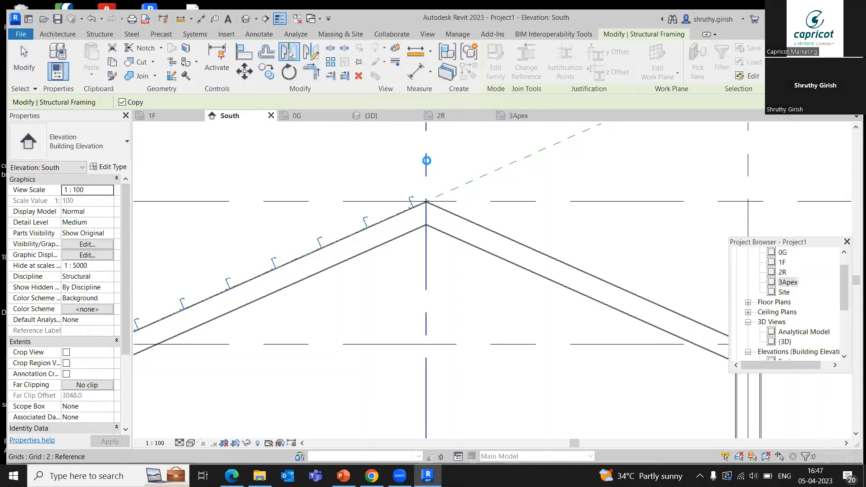
{"action": "left_click", "coordinate": [426, 161]}
{"action": "key", "text": "Escape"}
{"action": "scroll", "coordinate": [482, 310], "scroll_direction": "down", "scroll_amount": 2}
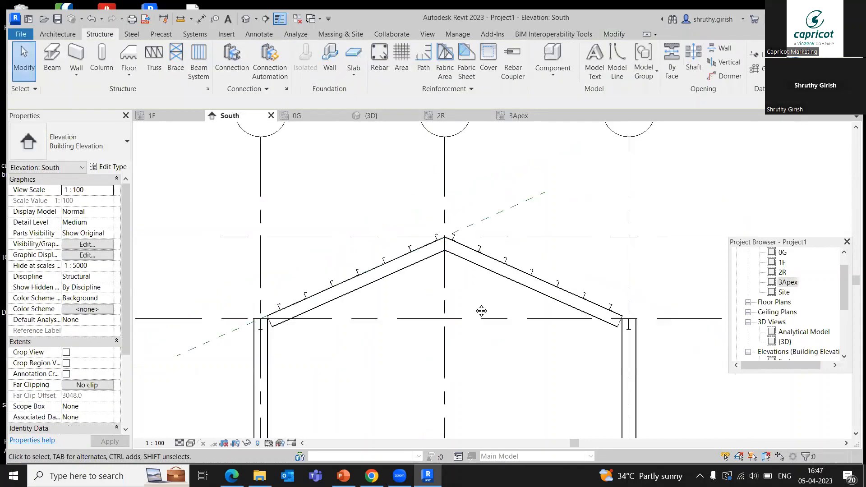
{"action": "middle_click_drag", "start_coordinate": [481, 310], "coordinate": [456, 295]}
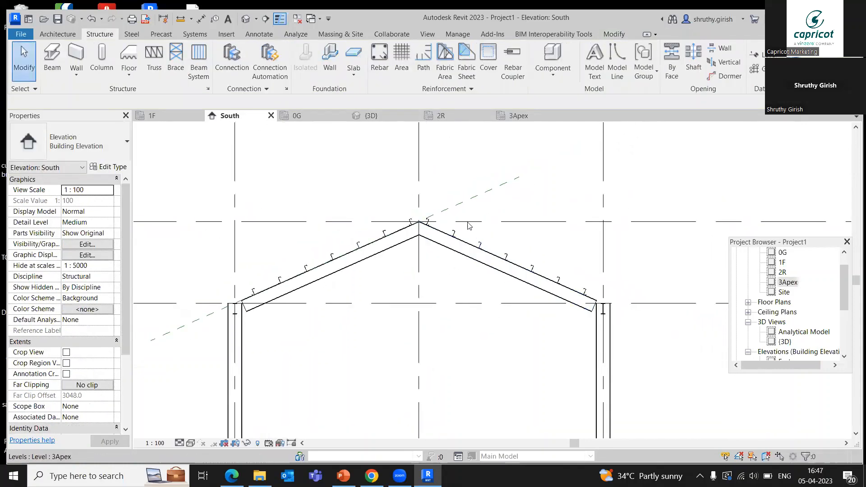
Step: Open the 3D view and inspect the purlins on both roof slopes of the structure
{"action": "left_click", "coordinate": [371, 115]}
{"action": "scroll", "coordinate": [451, 234], "scroll_direction": "down", "scroll_amount": 3}
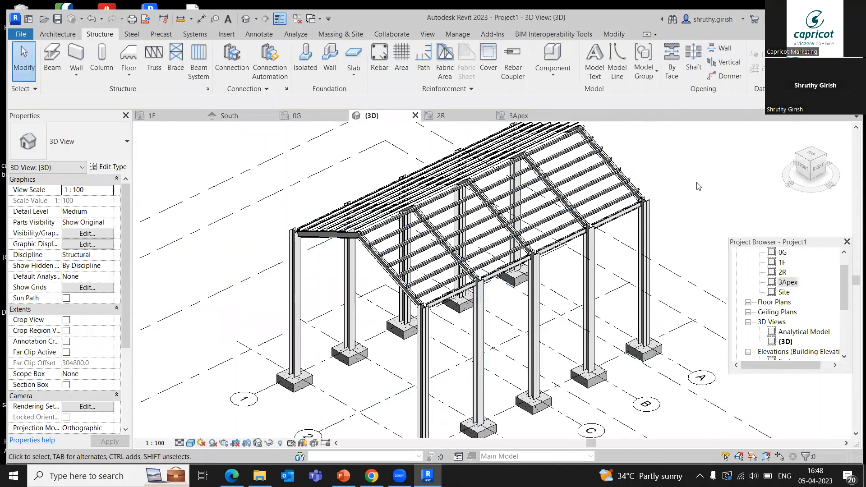
{"action": "middle_click_drag", "start_coordinate": [685, 190], "coordinate": [671, 203]}
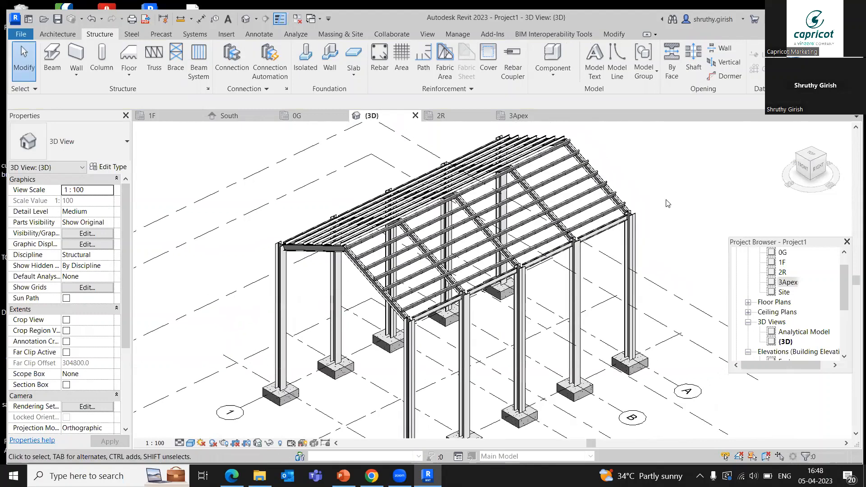
{"action": "scroll", "coordinate": [667, 203], "scroll_direction": "down", "scroll_amount": 2}
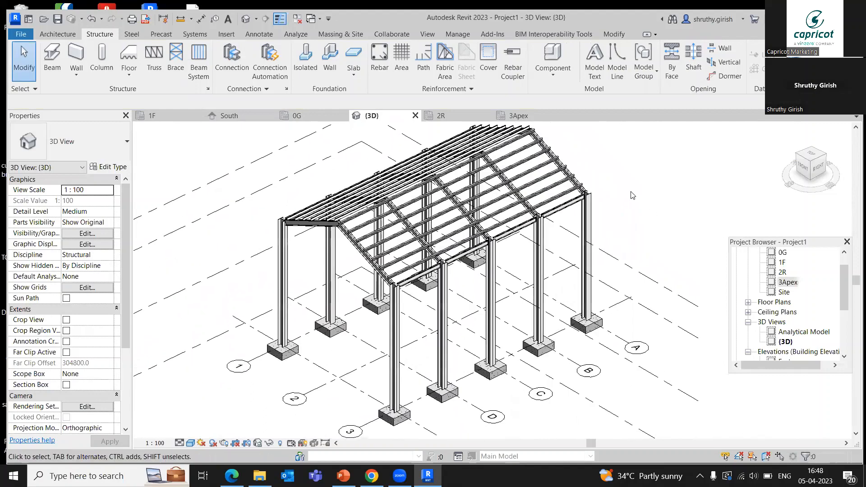
{"action": "middle_click_drag", "start_coordinate": [632, 195], "coordinate": [626, 190]}
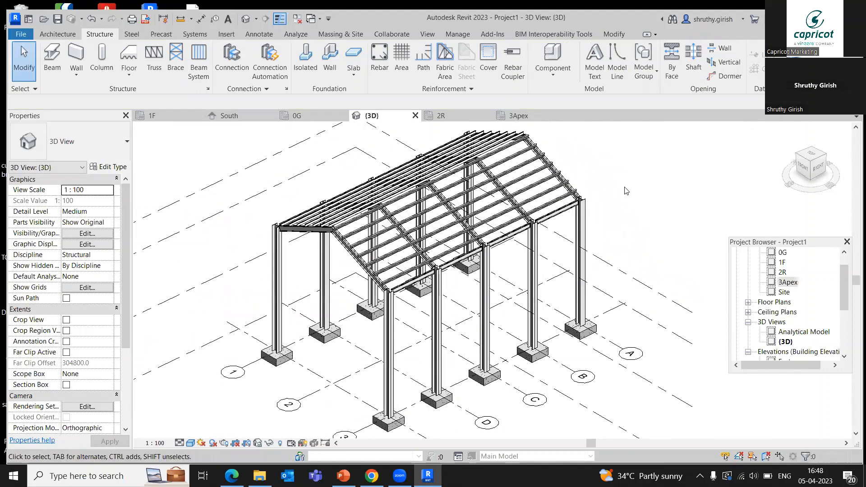
{"action": "middle_click_drag", "start_coordinate": [625, 190], "coordinate": [611, 208]}
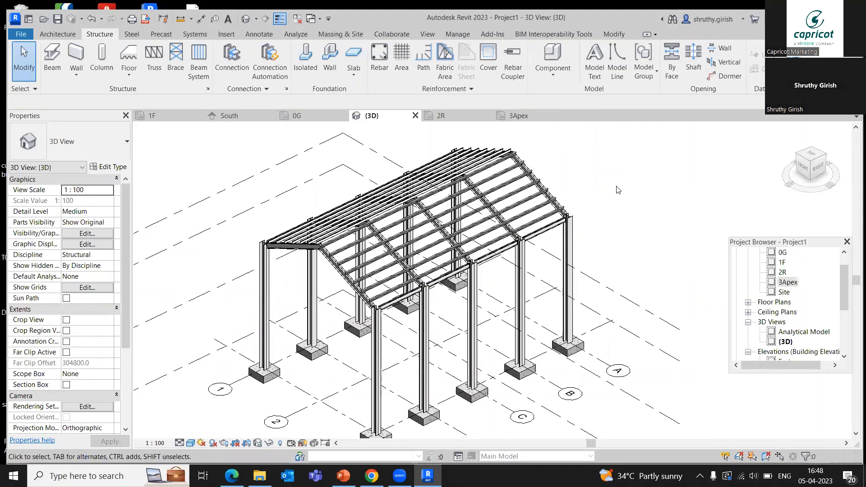
Step: In the 0G structural plan, place a framing elevation attached to grid 3 between grids C and D, facing the structure
{"action": "left_click", "coordinate": [294, 115]}
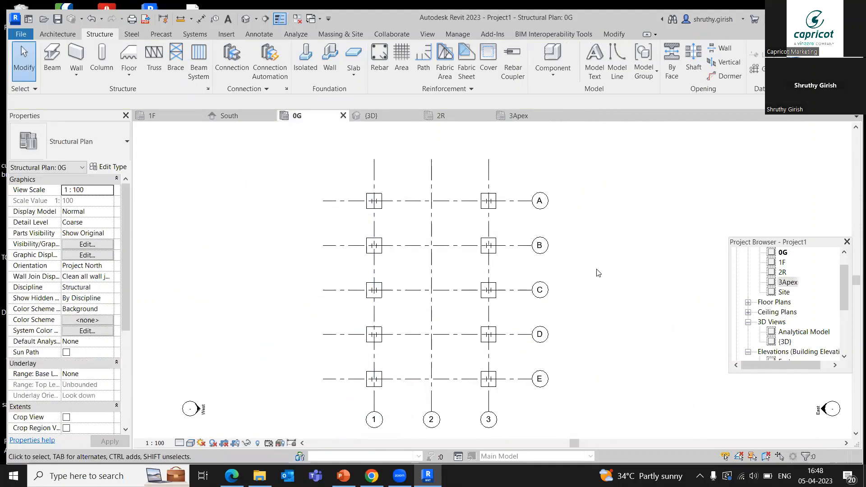
{"action": "middle_click_drag", "start_coordinate": [604, 274], "coordinate": [592, 275]}
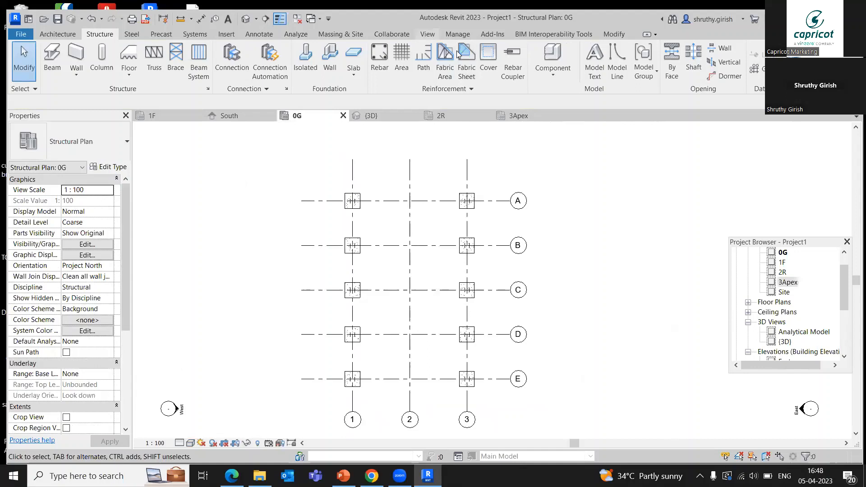
{"action": "left_click", "coordinate": [427, 34]}
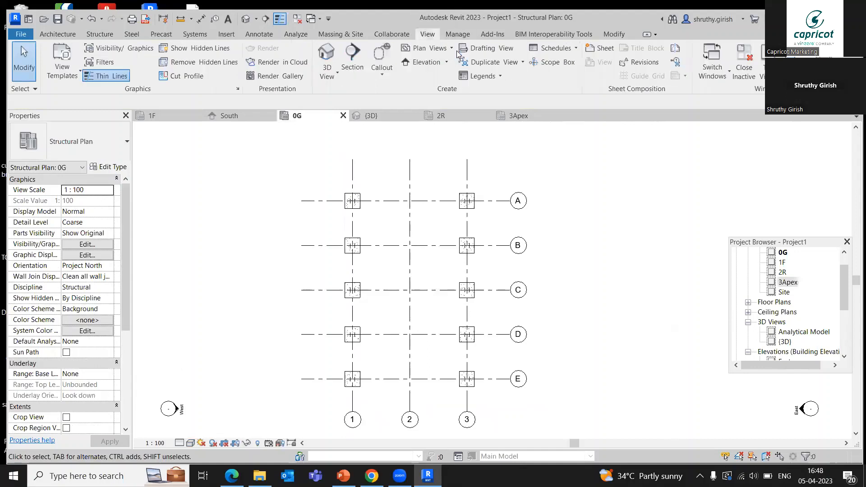
{"action": "left_click", "coordinate": [446, 63]}
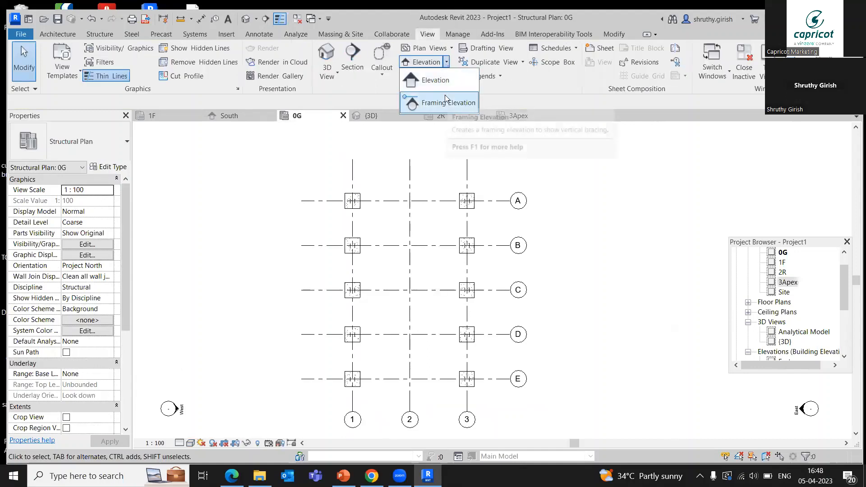
{"action": "left_click", "coordinate": [441, 103]}
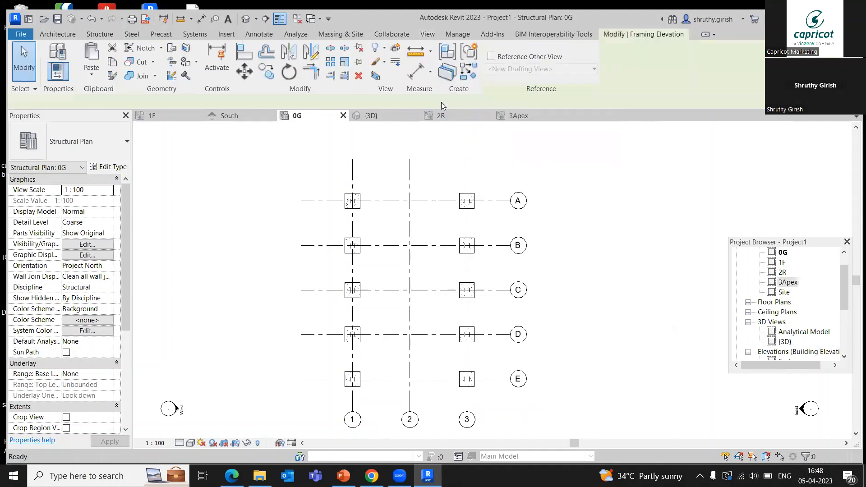
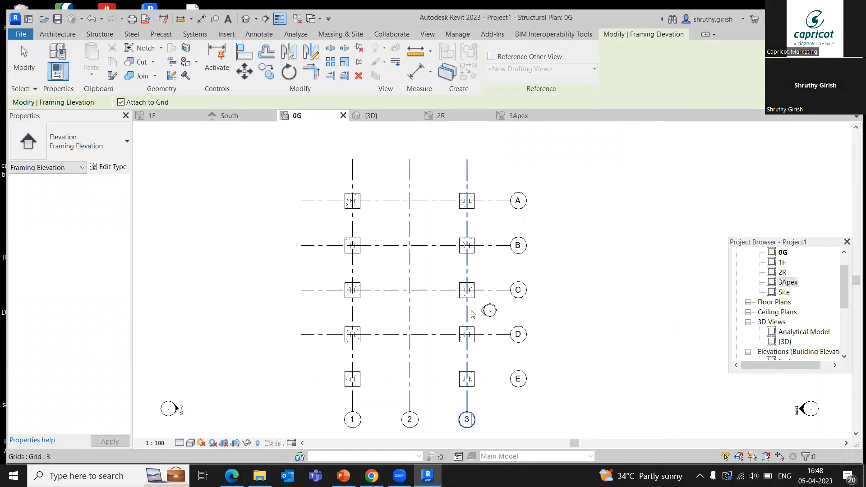
{"action": "left_click", "coordinate": [472, 313]}
{"action": "scroll", "coordinate": [491, 311], "scroll_direction": "up", "scroll_amount": 2}
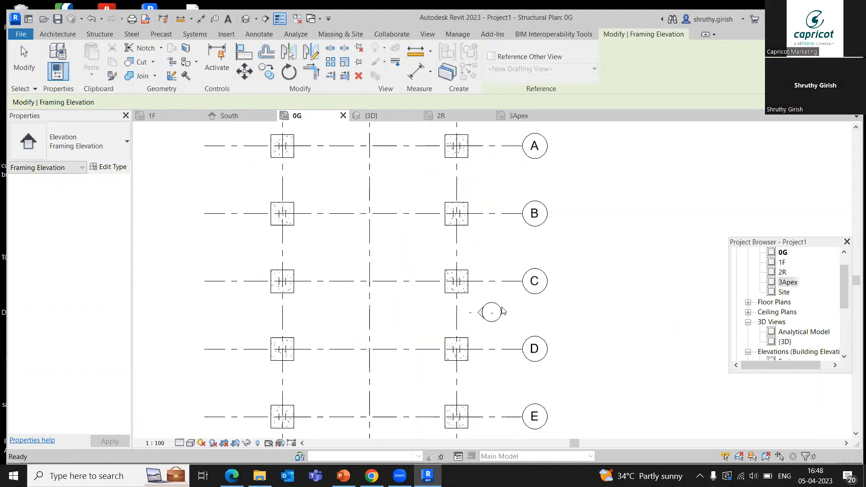
{"action": "key", "text": "Escape"}
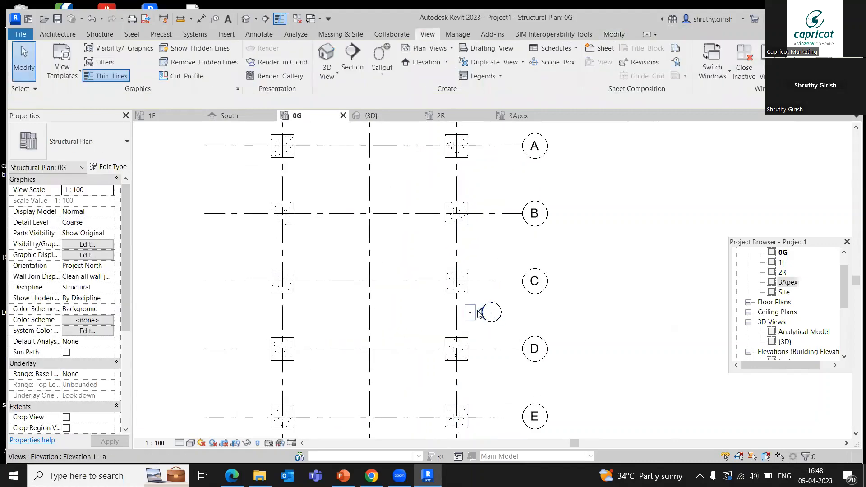
Step: Extend the framing elevation's extent along grid 3 from grid D down to grid E
{"action": "left_click", "coordinate": [479, 314]}
{"action": "scroll", "coordinate": [489, 343], "scroll_direction": "down", "scroll_amount": 1}
{"action": "middle_click_drag", "start_coordinate": [490, 340], "coordinate": [493, 250]}
{"action": "left_click", "coordinate": [463, 259]}
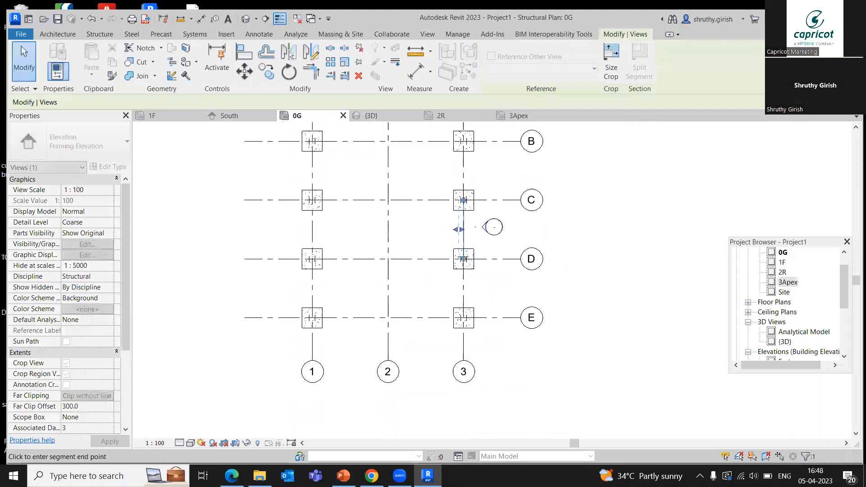
{"action": "left_click", "coordinate": [464, 318]}
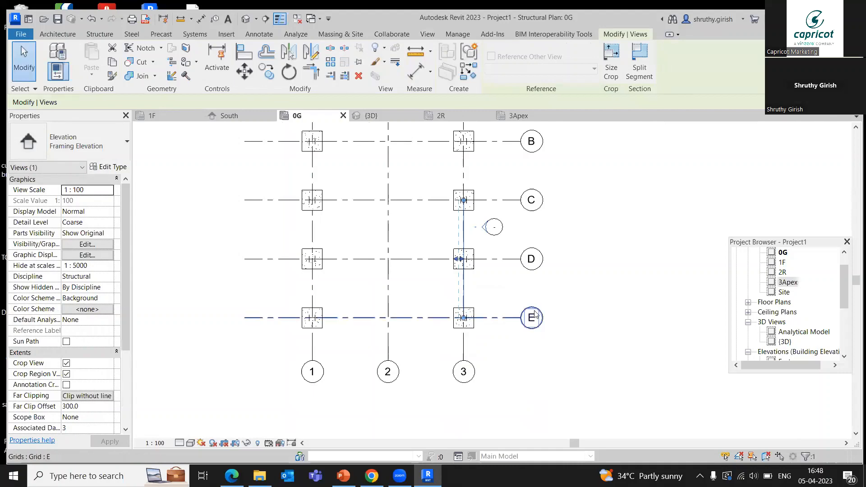
{"action": "left_click", "coordinate": [550, 264]}
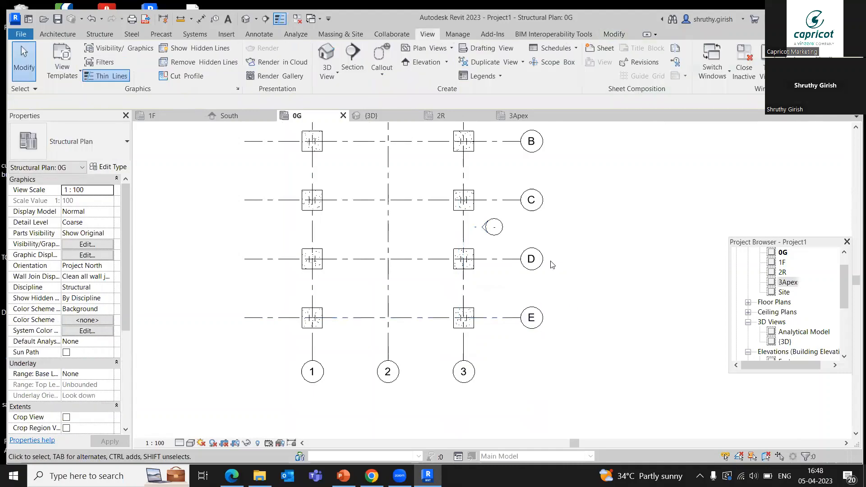
Step: Open the new framing elevation view and set its detail level to Fine
{"action": "double_click", "coordinate": [484, 228]}
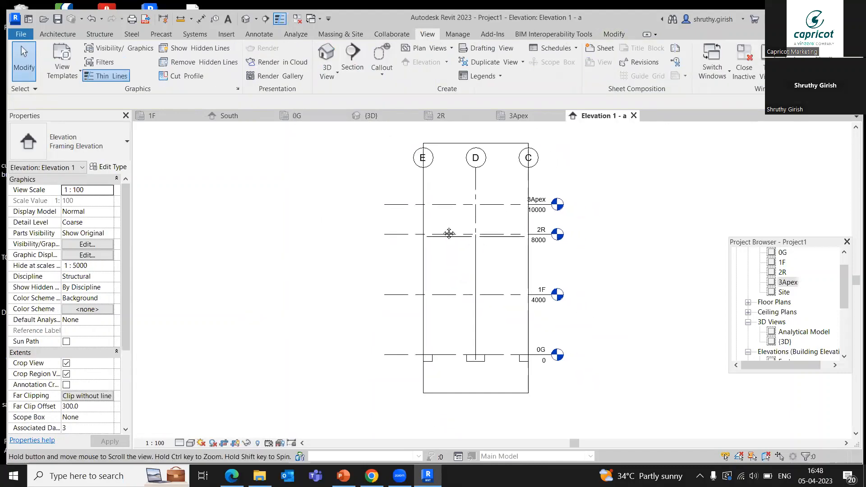
{"action": "middle_click_drag", "start_coordinate": [449, 233], "coordinate": [396, 210]}
{"action": "left_click", "coordinate": [181, 443]}
{"action": "left_click", "coordinate": [196, 431]}
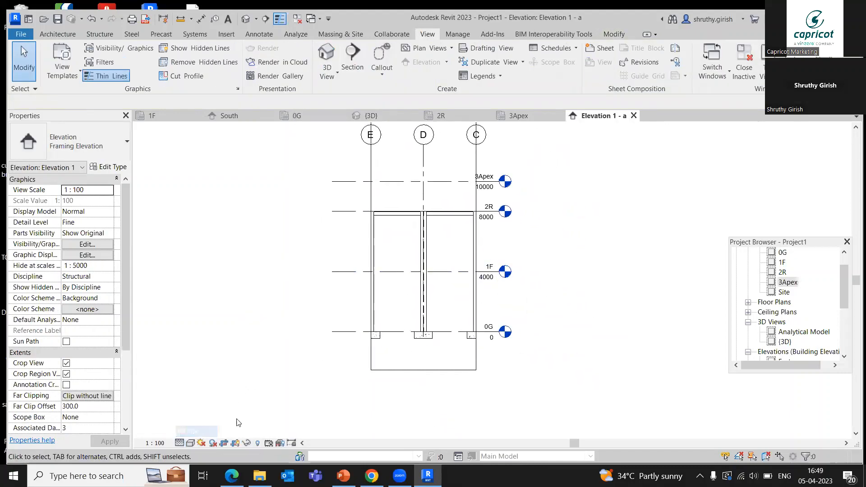
Step: Widen the elevation's crop region on both sides past grids E and A so all five columns are included
{"action": "left_click", "coordinate": [474, 371]}
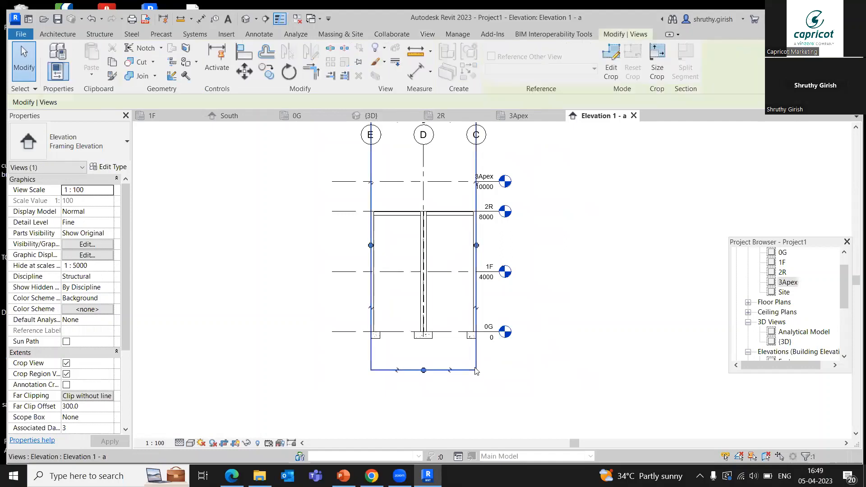
{"action": "left_click", "coordinate": [476, 245]}
{"action": "left_click", "coordinate": [564, 244]}
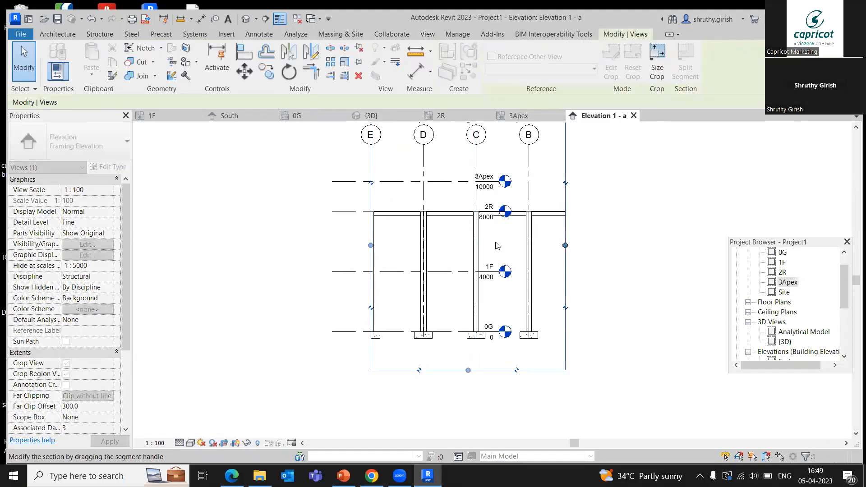
{"action": "left_click", "coordinate": [370, 245]}
{"action": "left_click", "coordinate": [290, 245]}
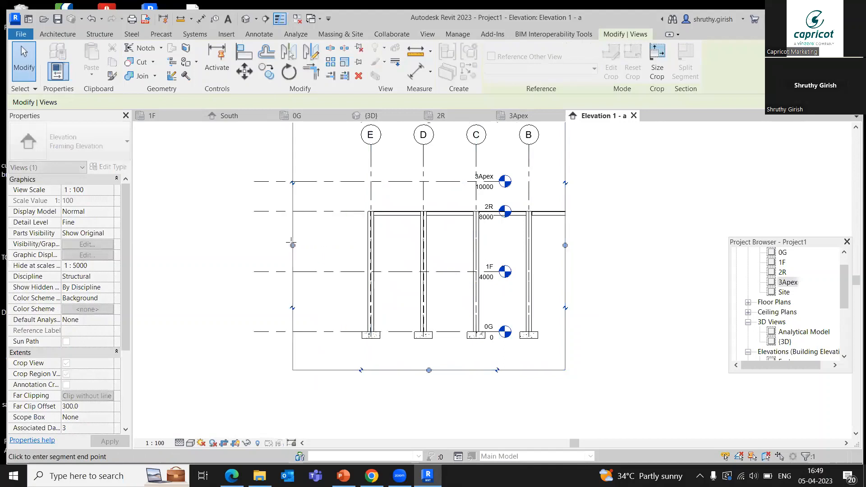
{"action": "left_click", "coordinate": [565, 245]}
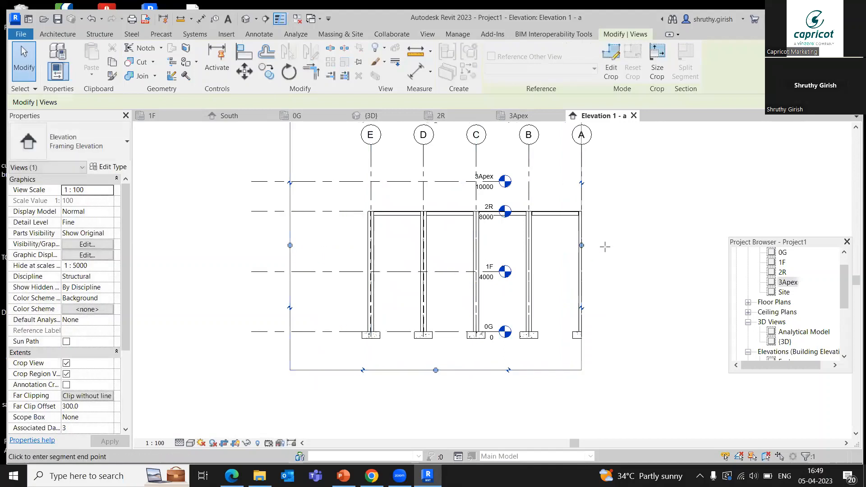
{"action": "left_click", "coordinate": [611, 245]}
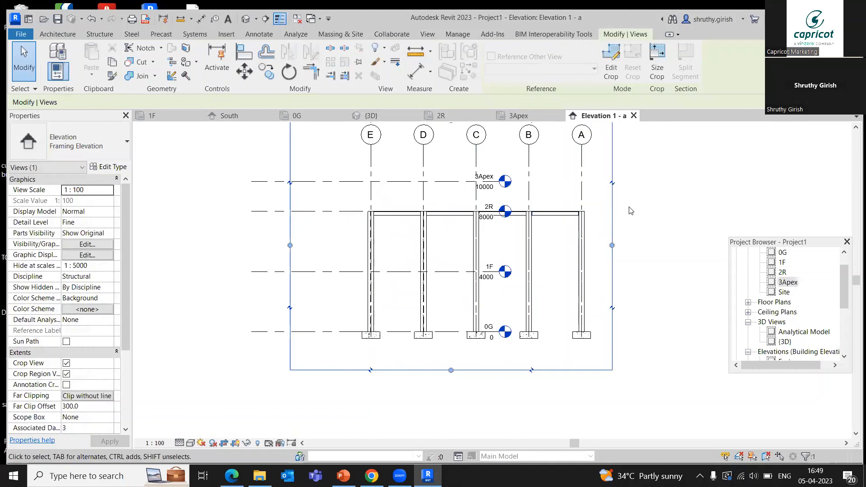
{"action": "middle_click_drag", "start_coordinate": [673, 210], "coordinate": [676, 237]}
{"action": "scroll", "coordinate": [521, 300], "scroll_direction": "up", "scroll_amount": 1}
{"action": "middle_click_drag", "start_coordinate": [521, 300], "coordinate": [527, 310]}
{"action": "scroll", "coordinate": [400, 251], "scroll_direction": "up", "scroll_amount": 2}
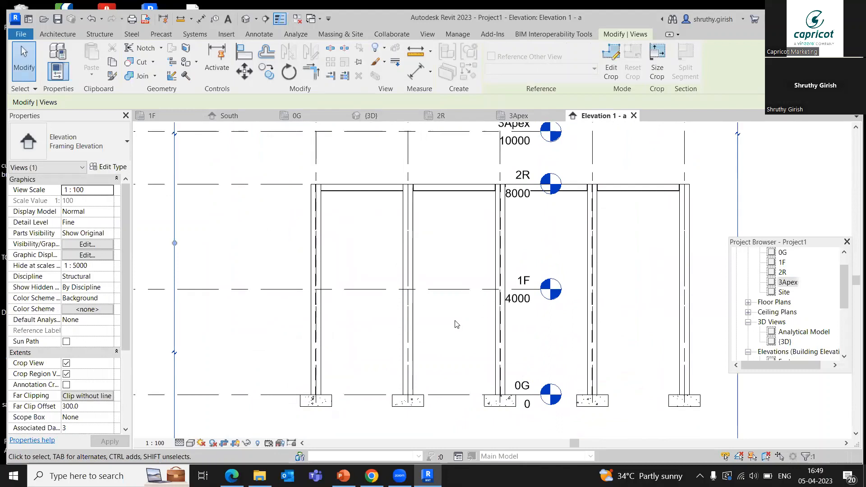
{"action": "scroll", "coordinate": [455, 323], "scroll_direction": "down", "scroll_amount": 1}
{"action": "middle_click_drag", "start_coordinate": [455, 324], "coordinate": [443, 323]}
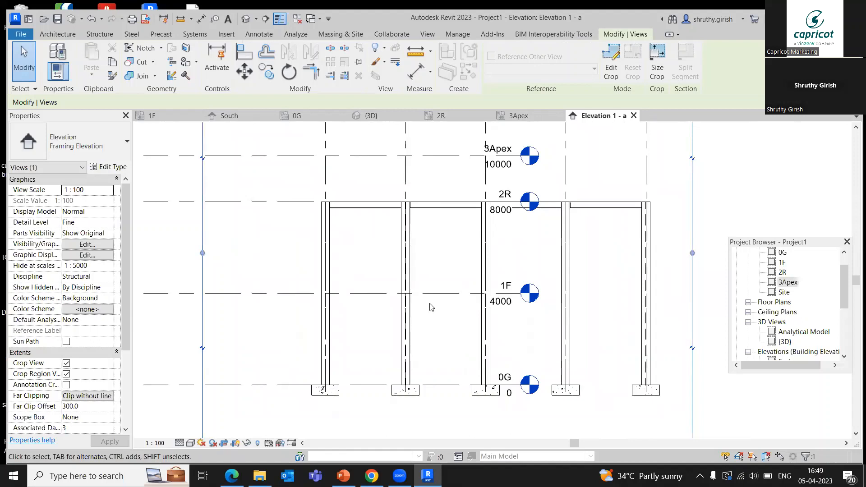
Step: Load the CHS-Circular Hollow Sections family from the Structural Framing/Steel category of the Autodesk family library
{"action": "left_click", "coordinate": [232, 36]}
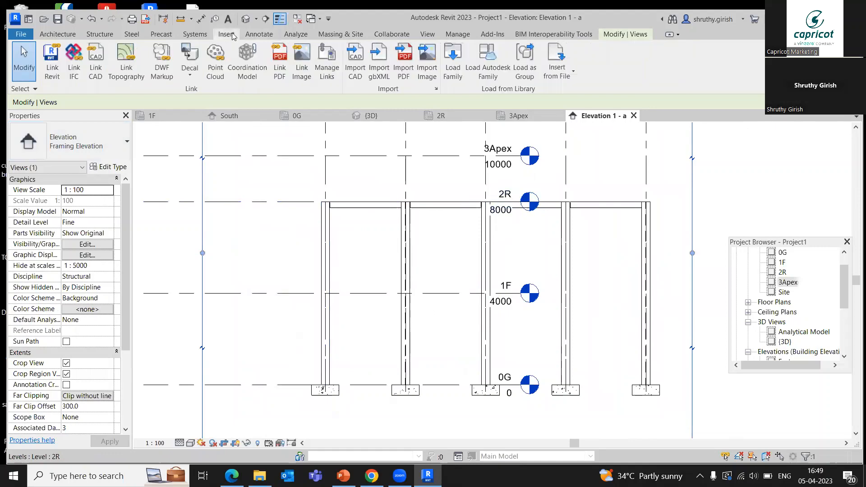
{"action": "left_click", "coordinate": [495, 64]}
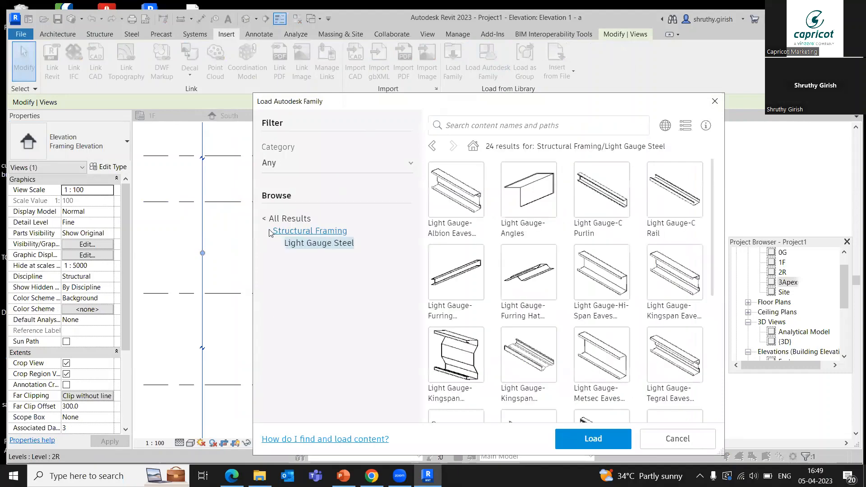
{"action": "left_click", "coordinate": [286, 231]}
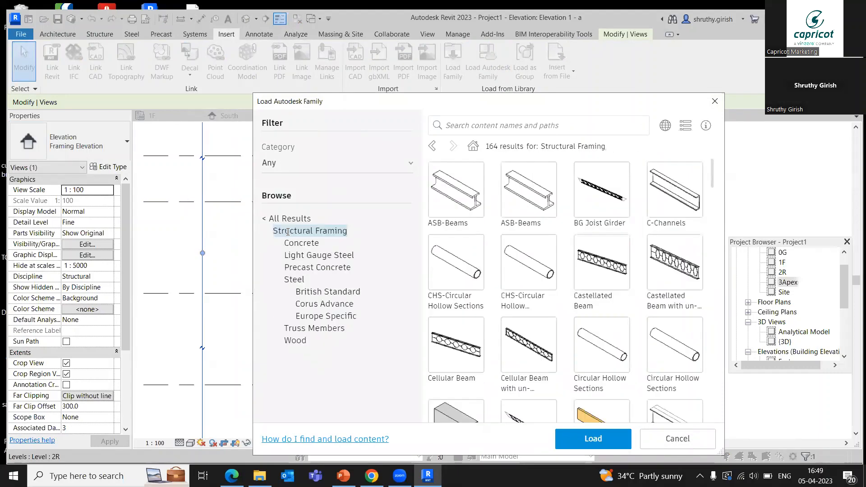
{"action": "left_click", "coordinate": [295, 279]}
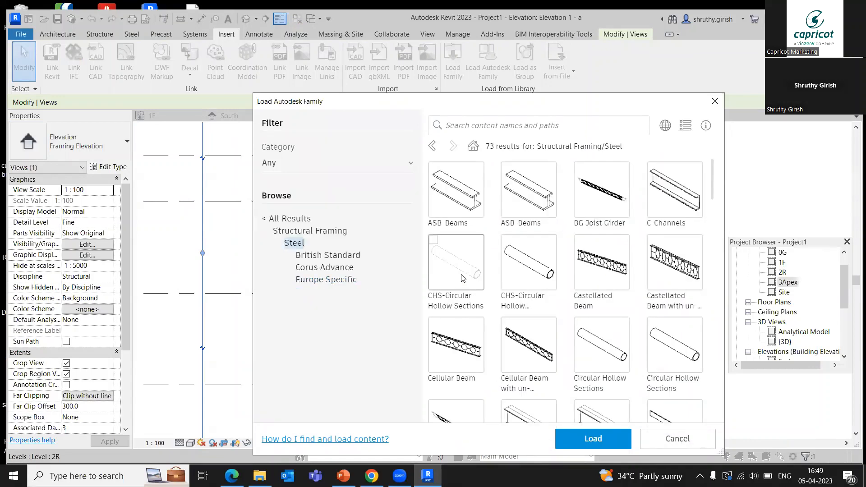
{"action": "scroll", "coordinate": [570, 306], "scroll_direction": "down", "scroll_amount": 5}
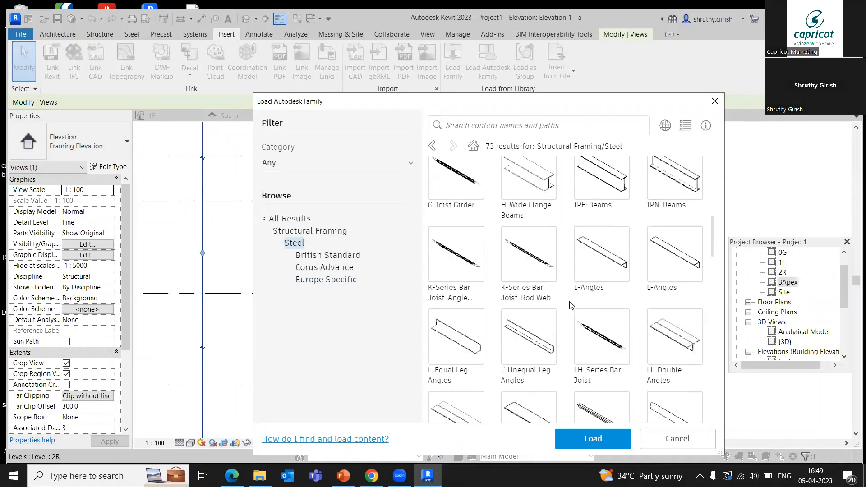
{"action": "scroll", "coordinate": [570, 306], "scroll_direction": "up", "scroll_amount": 5}
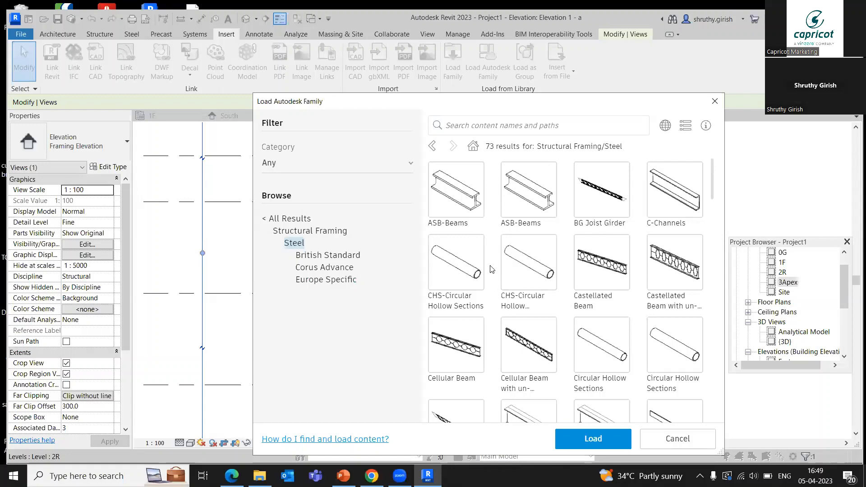
{"action": "left_click", "coordinate": [433, 239]}
{"action": "left_click", "coordinate": [569, 438]}
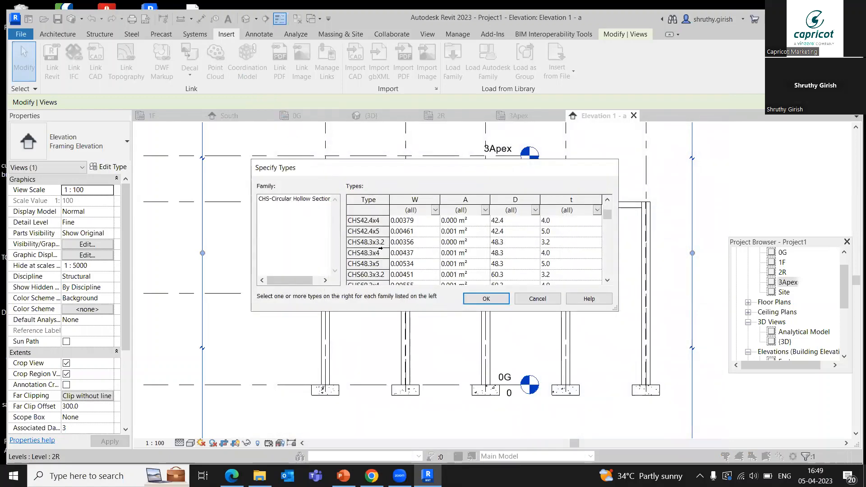
Step: Choose the CHS76.1x5 type for the circular hollow section family, complete the load and clear the crop region selection
{"action": "scroll", "coordinate": [380, 248], "scroll_direction": "down", "scroll_amount": 1}
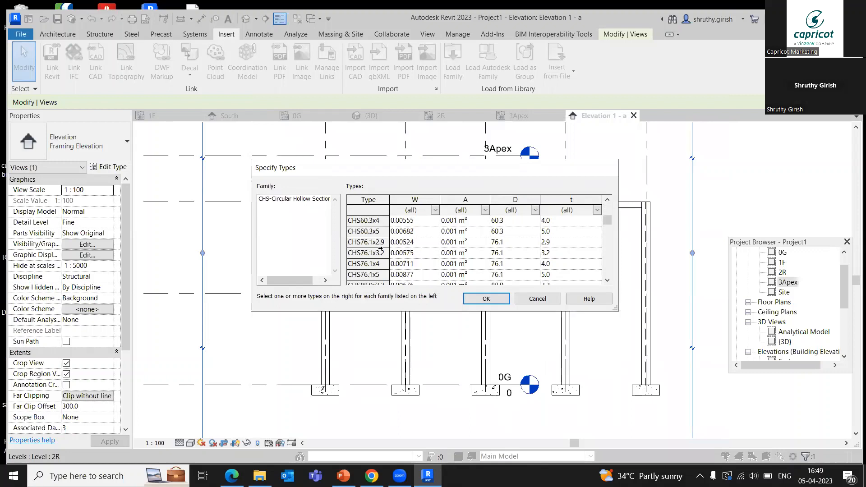
{"action": "scroll", "coordinate": [368, 258], "scroll_direction": "up", "scroll_amount": 1}
{"action": "scroll", "coordinate": [368, 264], "scroll_direction": "down", "scroll_amount": 1}
{"action": "left_click", "coordinate": [364, 244]}
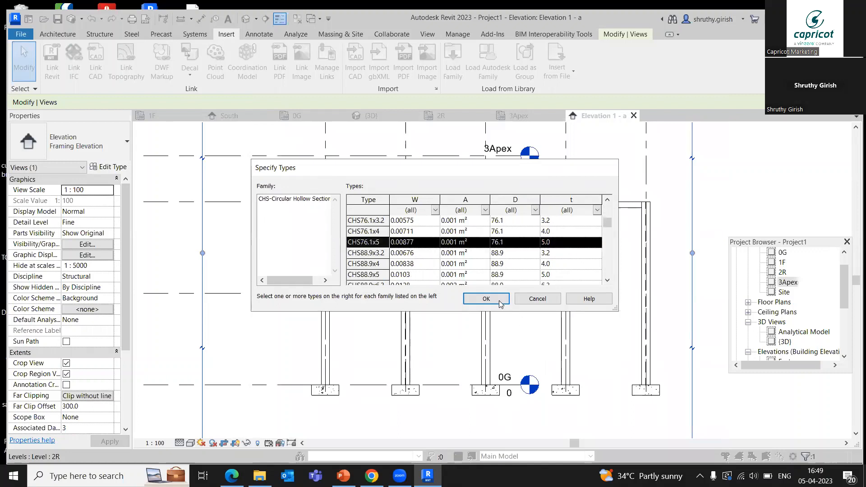
{"action": "left_click", "coordinate": [485, 299]}
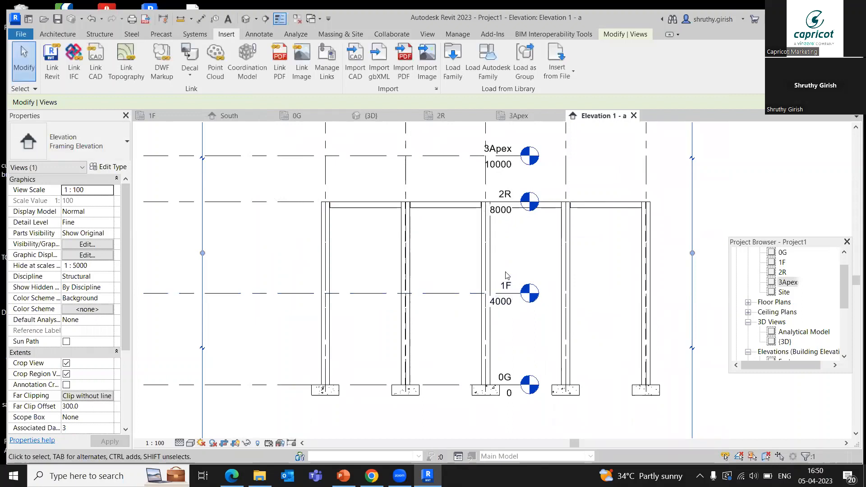
{"action": "key", "text": "Escape"}
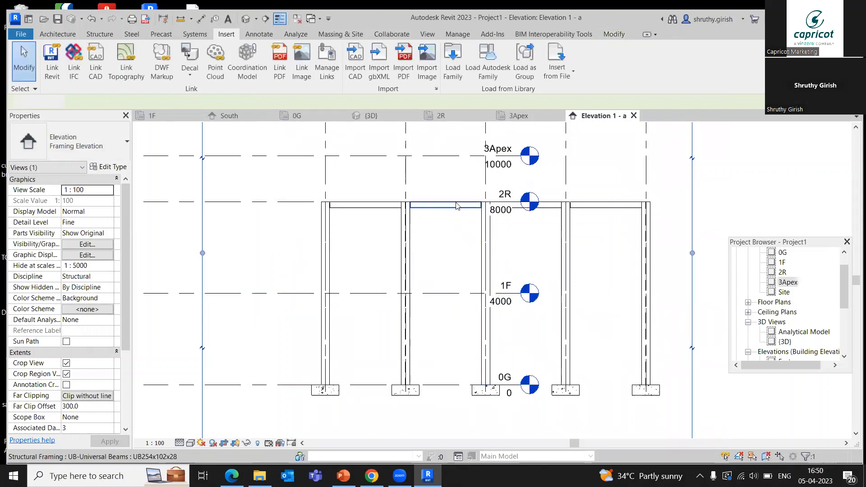
Step: Place a reference plane offset 151 mm below the top edge of the level 2R beam between grids D and C
{"action": "scroll", "coordinate": [457, 233], "scroll_direction": "down", "scroll_amount": 3}
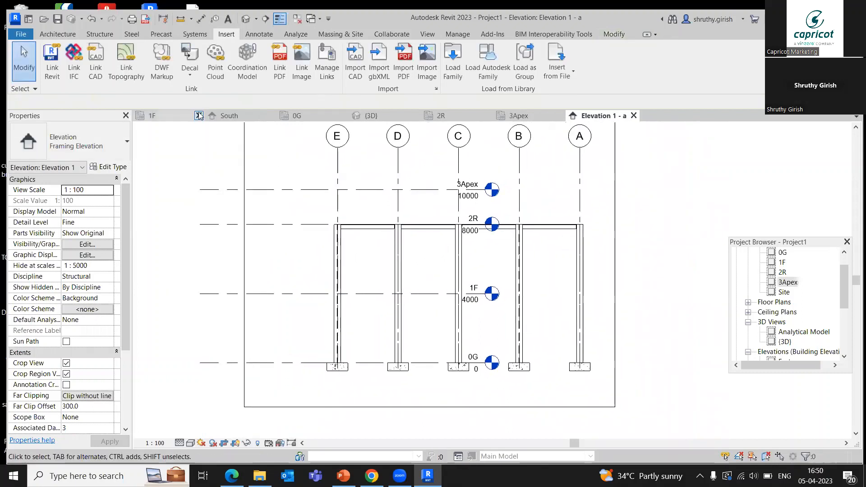
{"action": "left_click", "coordinate": [104, 33]}
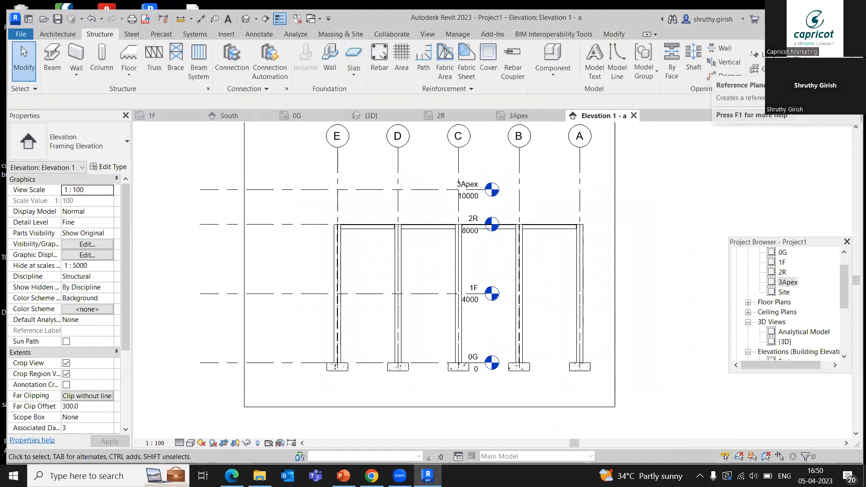
{"action": "left_click", "coordinate": [807, 62]}
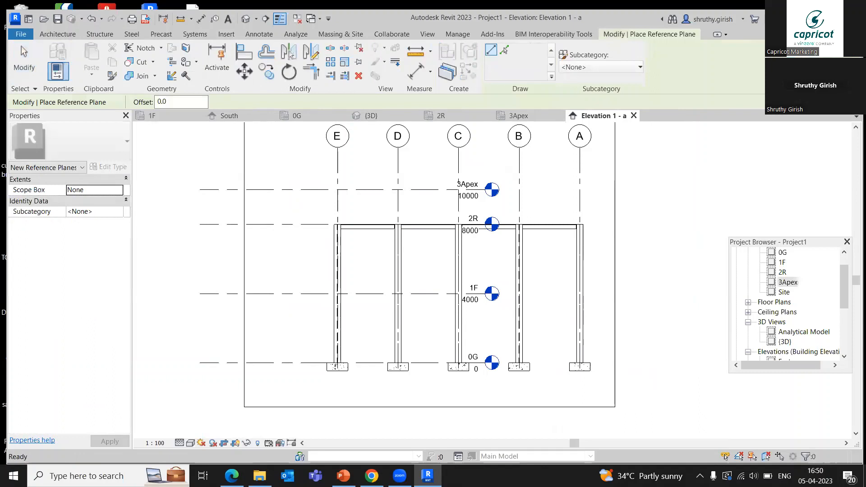
{"action": "left_click", "coordinate": [504, 50]}
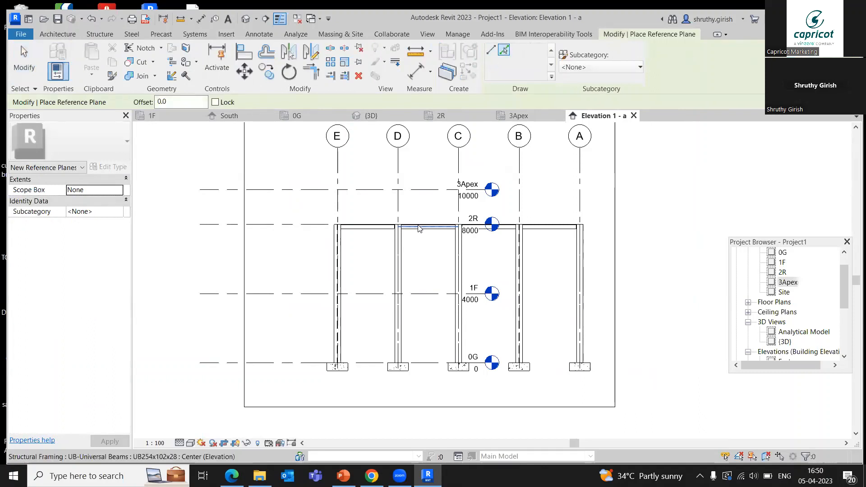
{"action": "scroll", "coordinate": [421, 228], "scroll_direction": "up", "scroll_amount": 4}
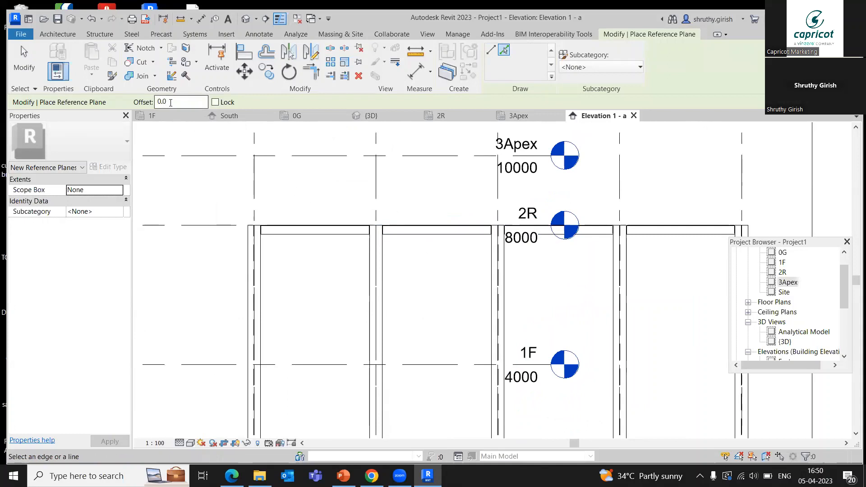
{"action": "double_click", "coordinate": [161, 102]}
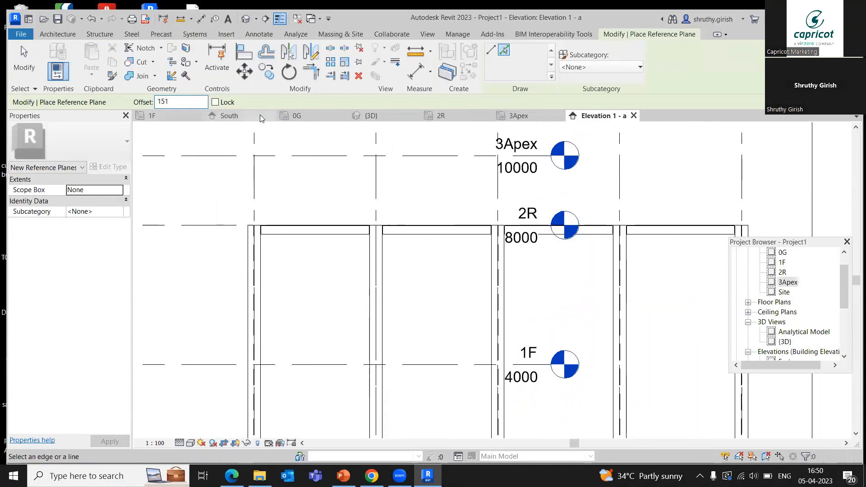
{"action": "scroll", "coordinate": [457, 233], "scroll_direction": "up", "scroll_amount": 1}
{"action": "scroll", "coordinate": [456, 232], "scroll_direction": "up", "scroll_amount": 2}
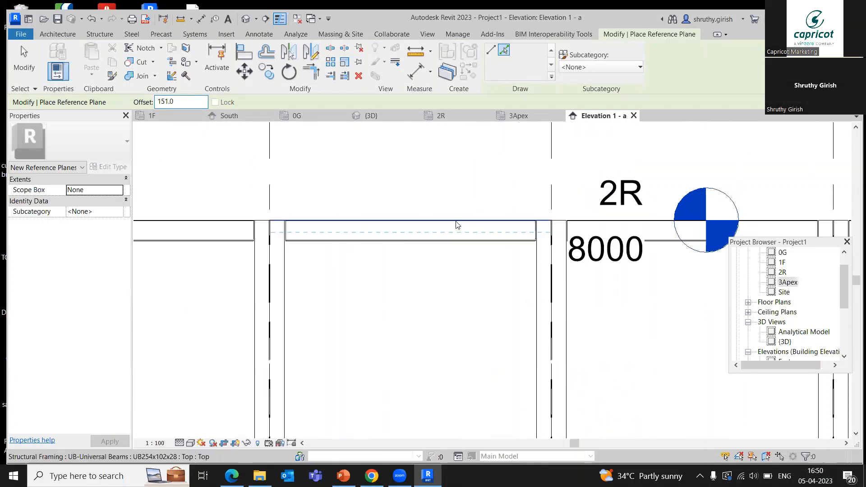
{"action": "left_click", "coordinate": [456, 224]}
{"action": "scroll", "coordinate": [458, 225], "scroll_direction": "down", "scroll_amount": 2}
{"action": "middle_click_drag", "start_coordinate": [466, 257], "coordinate": [463, 232]}
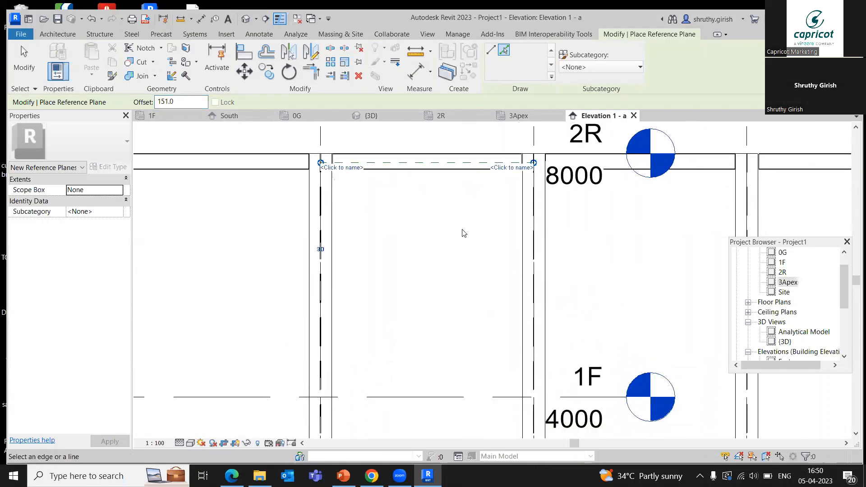
{"action": "scroll", "coordinate": [453, 337], "scroll_direction": "down", "scroll_amount": 2}
{"action": "middle_click_drag", "start_coordinate": [467, 318], "coordinate": [469, 256]}
{"action": "scroll", "coordinate": [462, 296], "scroll_direction": "down", "scroll_amount": 2}
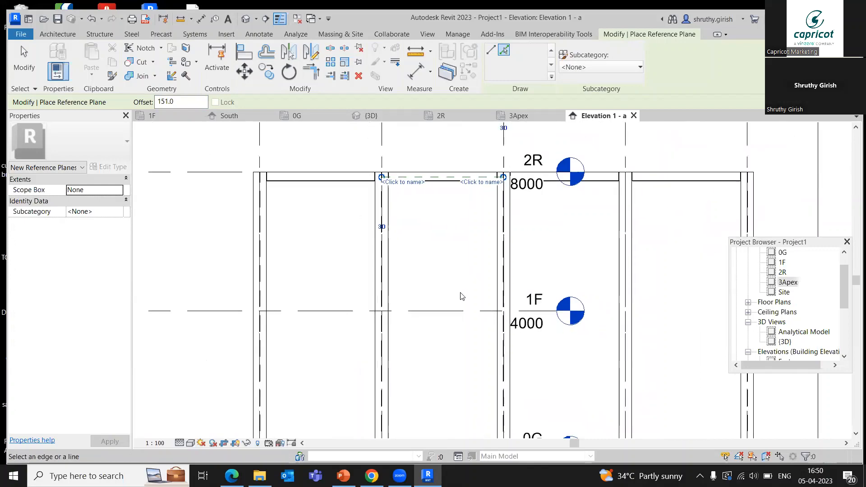
{"action": "key", "text": "l"}
{"action": "key", "text": "f"}
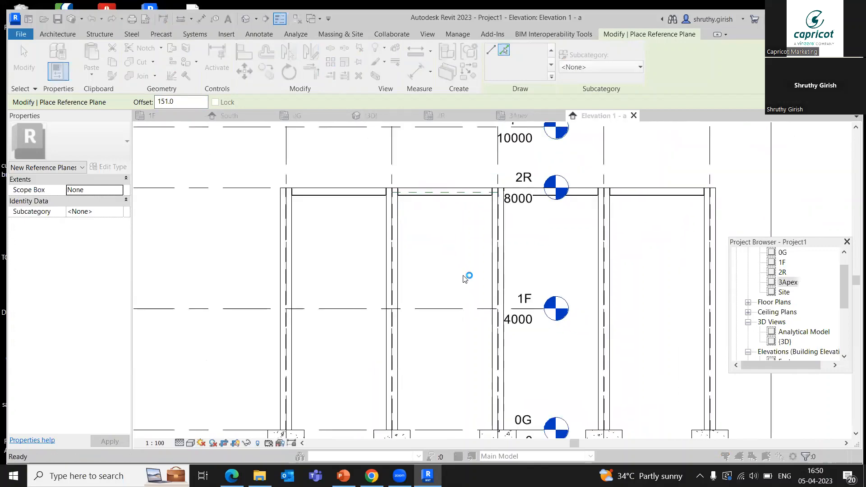
{"action": "left_click", "coordinate": [714, 102]}
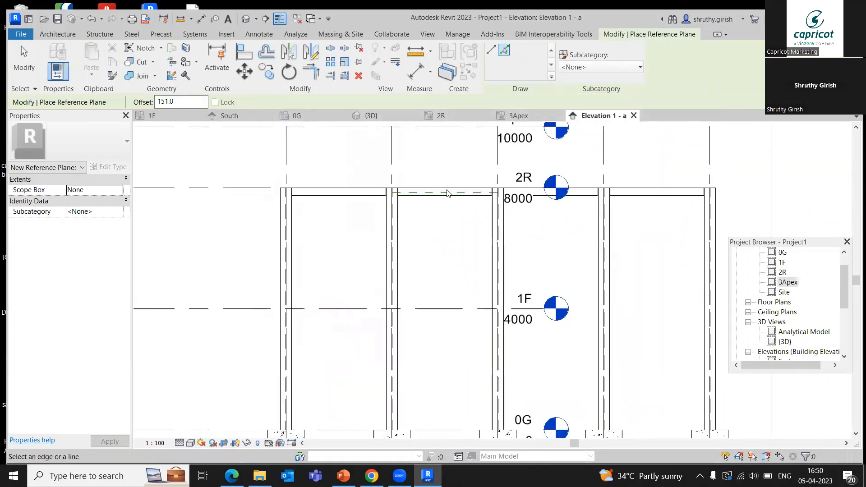
Step: End reference plane placement and stretch the new plane's grid D end past grid E
{"action": "key", "text": "Escape"}
{"action": "key", "text": "Escape"}
{"action": "scroll", "coordinate": [426, 213], "scroll_direction": "up", "scroll_amount": 3}
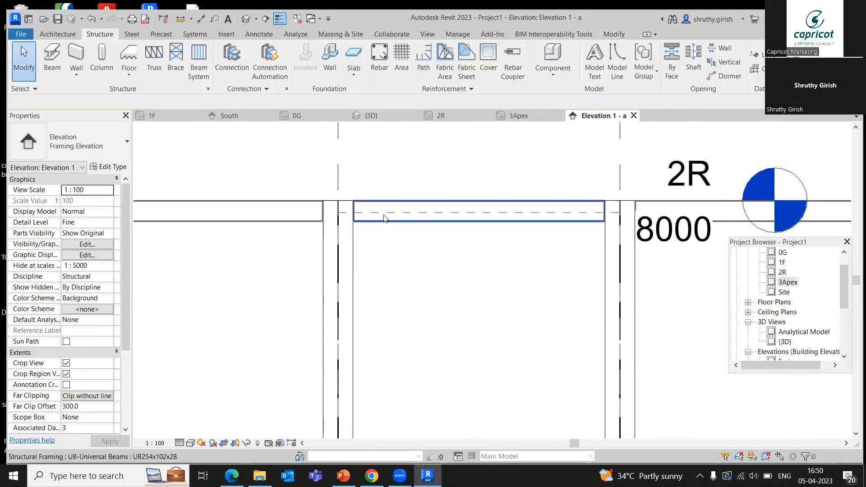
{"action": "left_click", "coordinate": [346, 212]}
{"action": "scroll", "coordinate": [493, 253], "scroll_direction": "down", "scroll_amount": 2}
{"action": "middle_click_drag", "start_coordinate": [494, 264], "coordinate": [599, 248]}
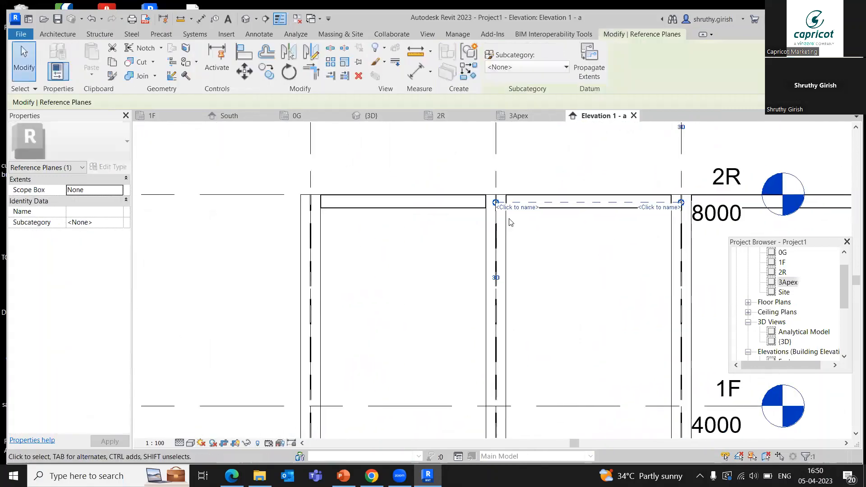
{"action": "left_click_drag", "start_coordinate": [496, 202], "coordinate": [261, 202]}
{"action": "left_click", "coordinate": [604, 249]}
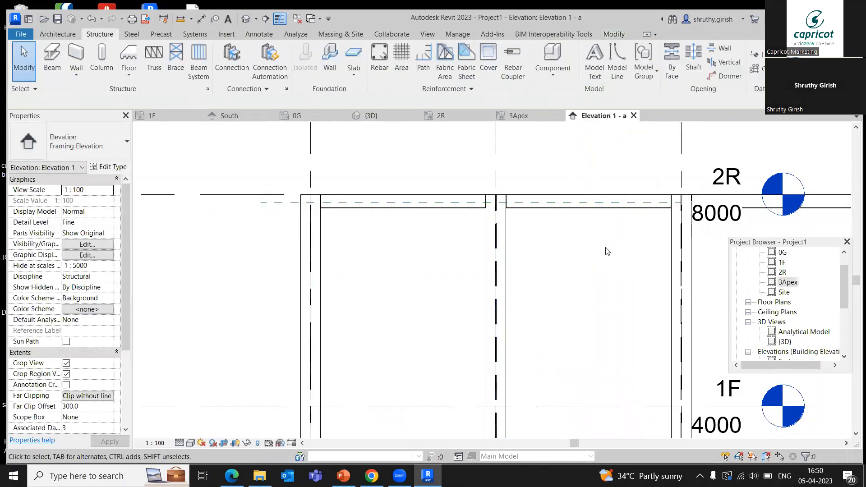
Step: Stretch the other end of the reference plane slightly beyond the column on grid C
{"action": "scroll", "coordinate": [498, 250], "scroll_direction": "down", "scroll_amount": 1}
{"action": "middle_click_drag", "start_coordinate": [498, 250], "coordinate": [372, 242]}
{"action": "scroll", "coordinate": [473, 212], "scroll_direction": "up", "scroll_amount": 2}
{"action": "scroll", "coordinate": [487, 210], "scroll_direction": "up", "scroll_amount": 2}
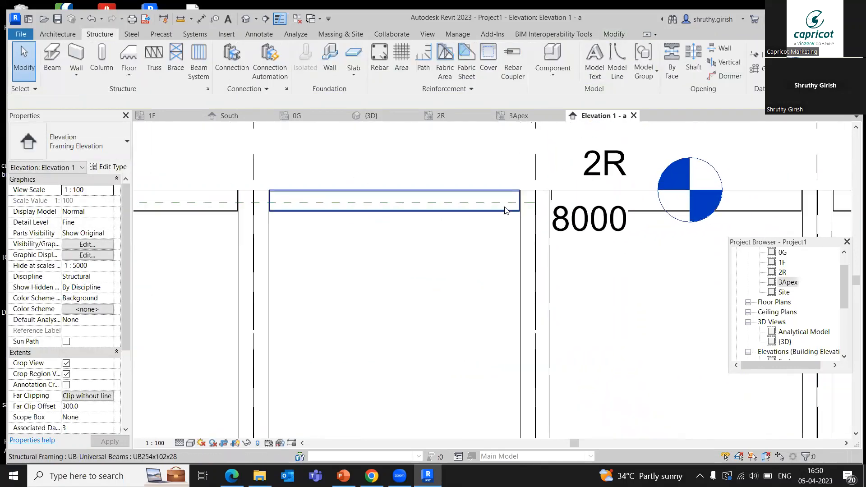
{"action": "left_click", "coordinate": [537, 204]}
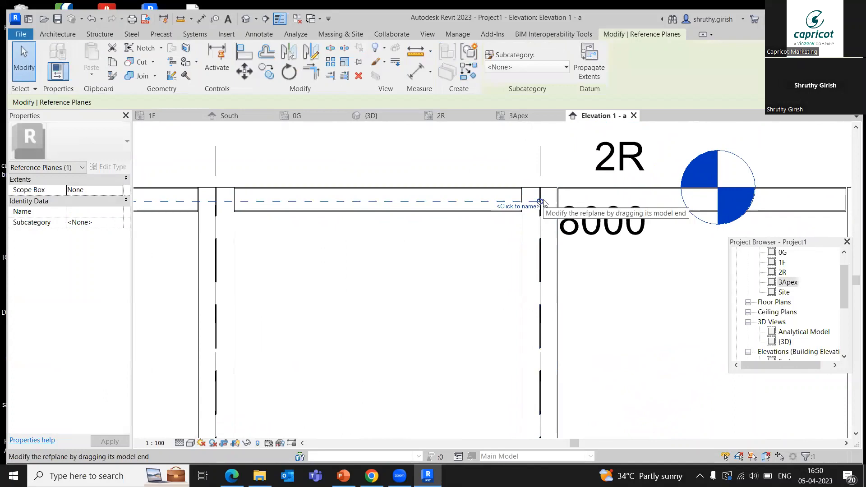
{"action": "left_click_drag", "start_coordinate": [539, 202], "coordinate": [598, 201]}
{"action": "left_click", "coordinate": [605, 251]}
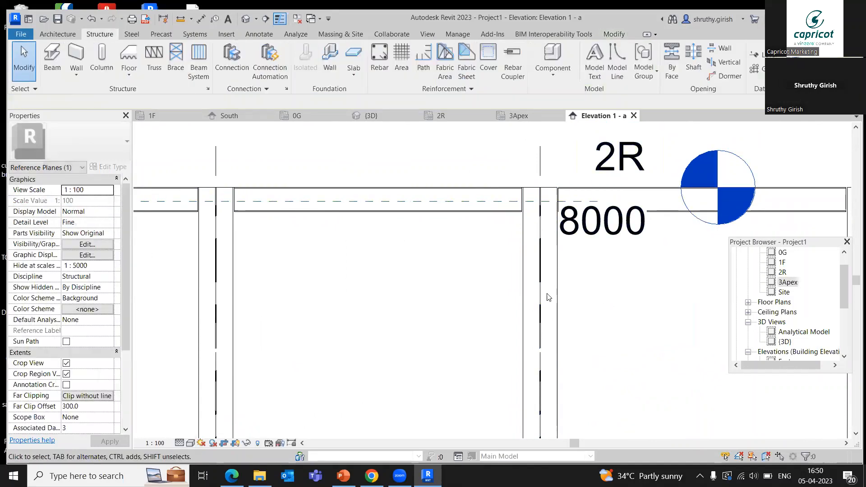
Step: Draw a CHS76.1x5 beam as a brace from the reference plane at column C down to column D's midpoint at level 1F
{"action": "scroll", "coordinate": [544, 295], "scroll_direction": "down", "scroll_amount": 3}
{"action": "middle_click_drag", "start_coordinate": [594, 322], "coordinate": [608, 285]}
{"action": "scroll", "coordinate": [603, 276], "scroll_direction": "down", "scroll_amount": 1}
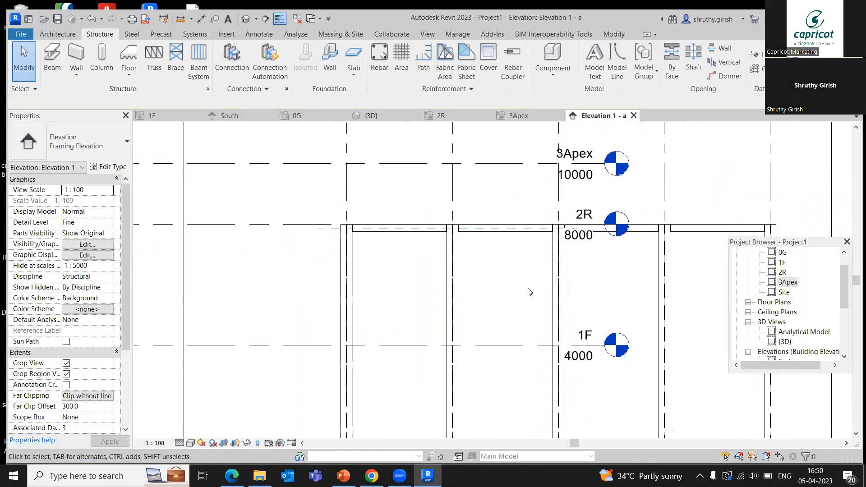
{"action": "middle_click_drag", "start_coordinate": [526, 294], "coordinate": [495, 207]}
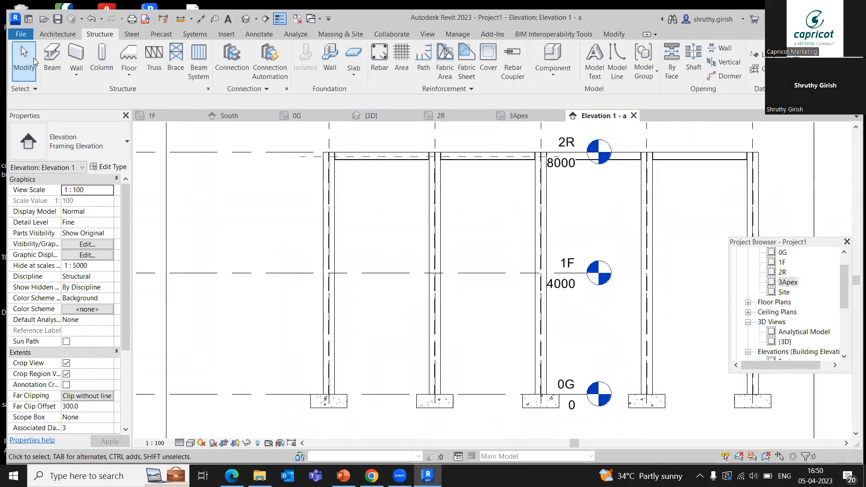
{"action": "left_click", "coordinate": [51, 58]}
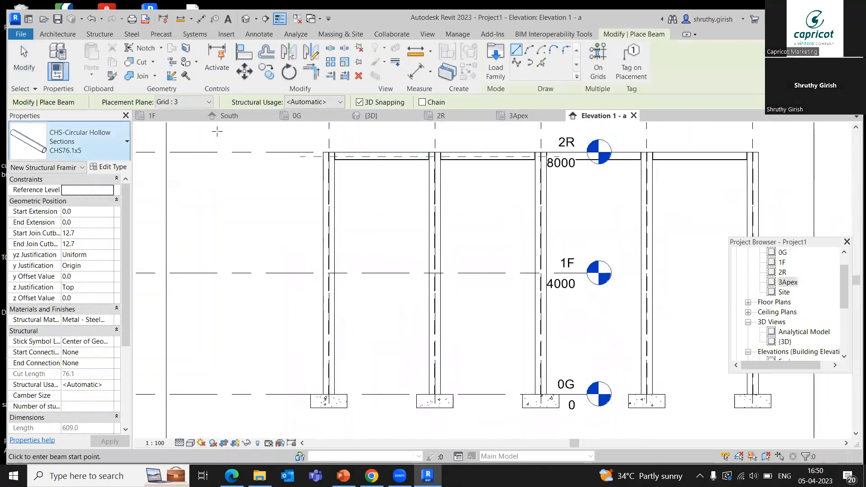
{"action": "scroll", "coordinate": [538, 155], "scroll_direction": "up", "scroll_amount": 4}
{"action": "left_click", "coordinate": [537, 155]}
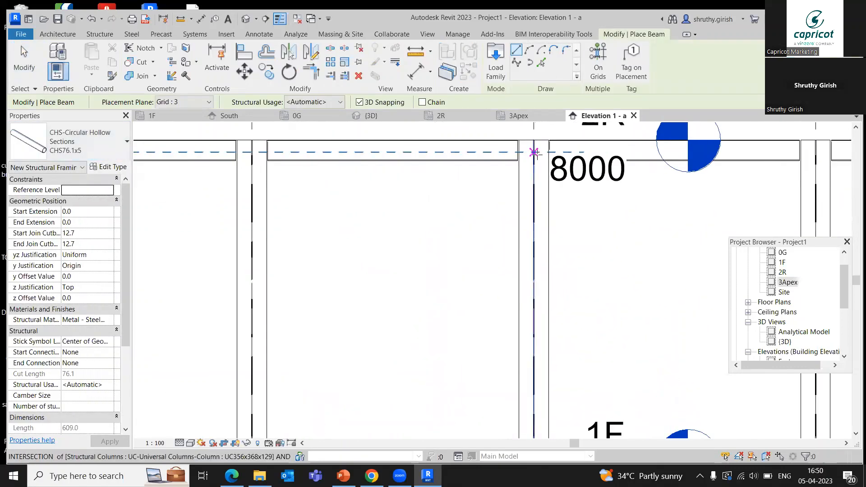
{"action": "scroll", "coordinate": [421, 277], "scroll_direction": "down", "scroll_amount": 5}
{"action": "scroll", "coordinate": [457, 251], "scroll_direction": "up", "scroll_amount": 3}
{"action": "scroll", "coordinate": [457, 251], "scroll_direction": "down", "scroll_amount": 3}
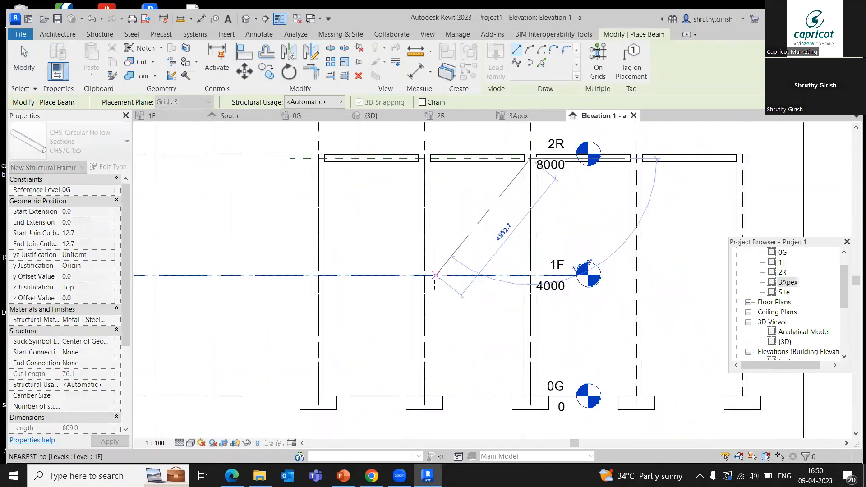
{"action": "scroll", "coordinate": [465, 202], "scroll_direction": "up", "scroll_amount": 1}
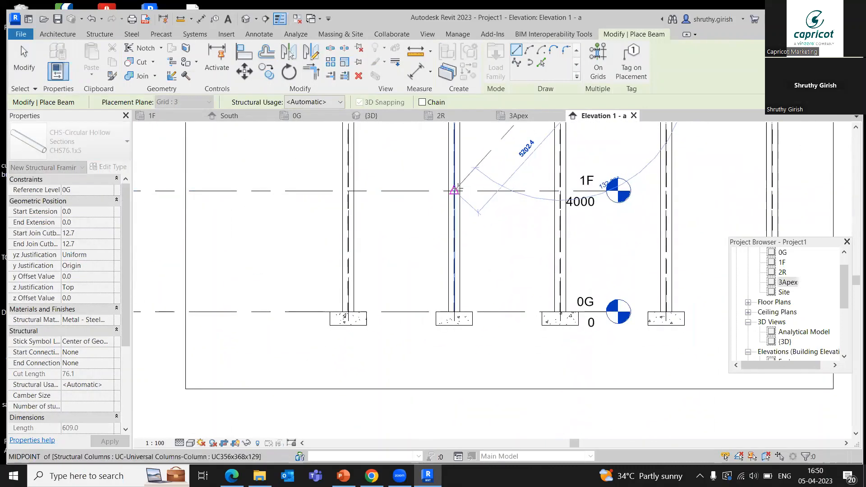
{"action": "left_click", "coordinate": [455, 189]}
Step: Draw a CHS76.1x5 brace from the reference plane at column E down to column D's midpoint at level 1F
{"action": "scroll", "coordinate": [405, 304], "scroll_direction": "down", "scroll_amount": 2}
{"action": "scroll", "coordinate": [363, 201], "scroll_direction": "up", "scroll_amount": 5}
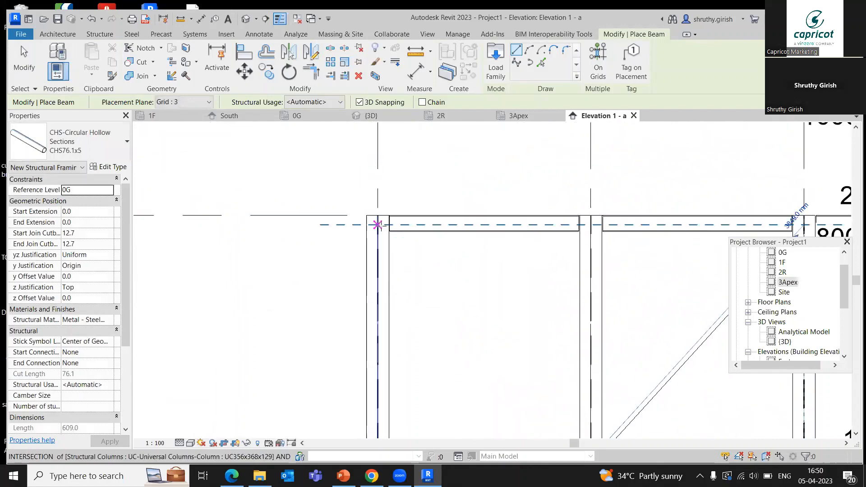
{"action": "left_click", "coordinate": [377, 224]}
{"action": "scroll", "coordinate": [498, 270], "scroll_direction": "down", "scroll_amount": 2}
{"action": "scroll", "coordinate": [536, 298], "scroll_direction": "up", "scroll_amount": 2}
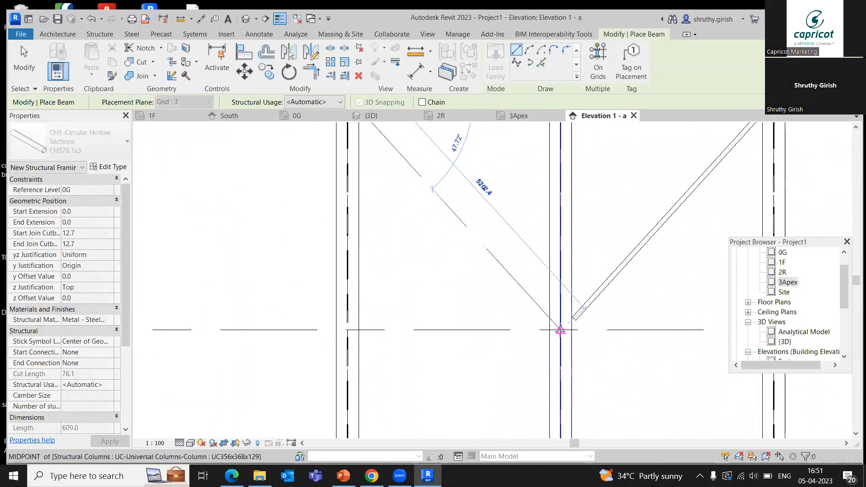
{"action": "left_click", "coordinate": [560, 330]}
Step: Draw a CHS76.1x5 brace from the base of column E up to column D's midpoint at level 1F
{"action": "scroll", "coordinate": [512, 304], "scroll_direction": "down", "scroll_amount": 3}
{"action": "scroll", "coordinate": [506, 236], "scroll_direction": "up", "scroll_amount": 2}
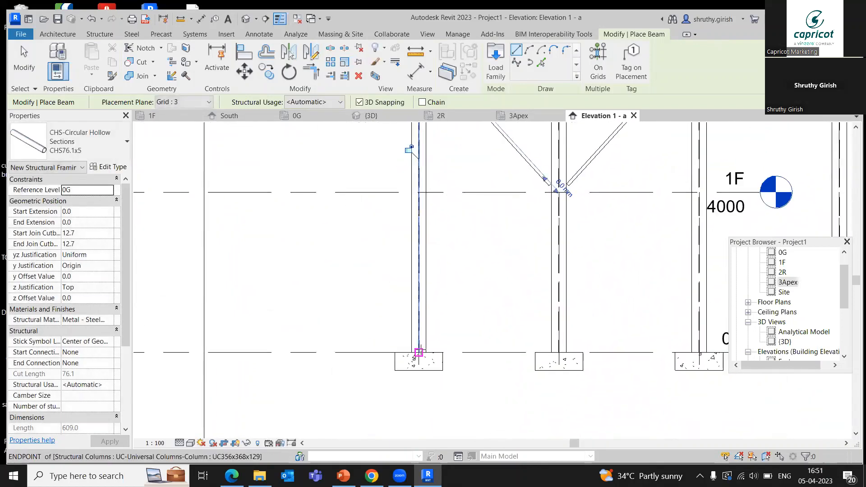
{"action": "left_click", "coordinate": [419, 351]}
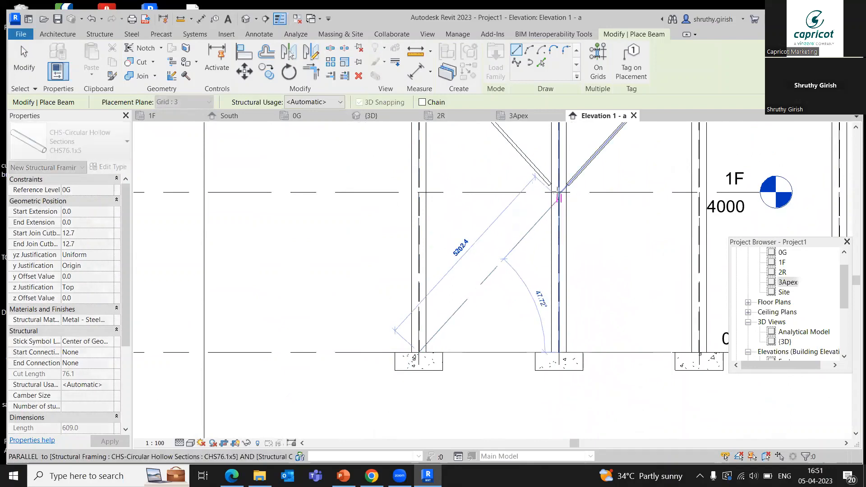
{"action": "scroll", "coordinate": [559, 197], "scroll_direction": "up", "scroll_amount": 2}
{"action": "scroll", "coordinate": [589, 247], "scroll_direction": "down", "scroll_amount": 3}
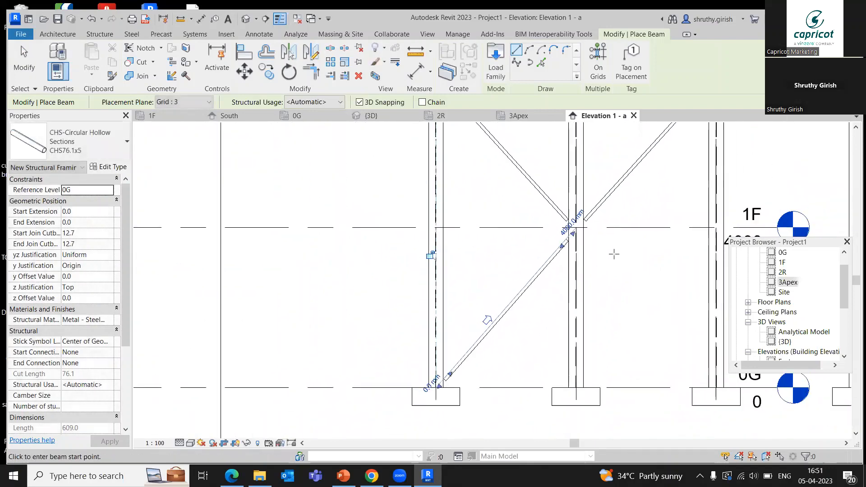
Step: Draw a CHS76.1x5 brace from the base of column C up to column D's midpoint and end beam placement
{"action": "middle_click_drag", "start_coordinate": [614, 253], "coordinate": [350, 172]}
{"action": "scroll", "coordinate": [433, 296], "scroll_direction": "up", "scroll_amount": 1}
{"action": "left_click", "coordinate": [458, 312]}
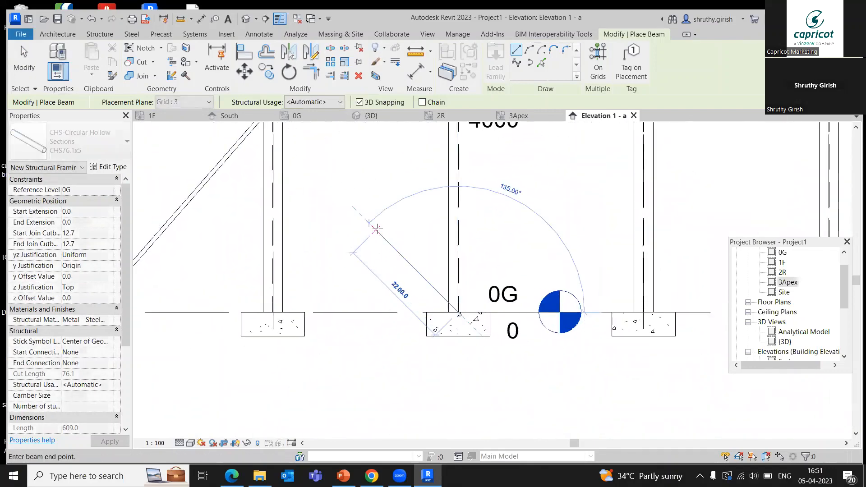
{"action": "scroll", "coordinate": [458, 312], "scroll_direction": "down", "scroll_amount": 1}
{"action": "scroll", "coordinate": [342, 229], "scroll_direction": "up", "scroll_amount": 2}
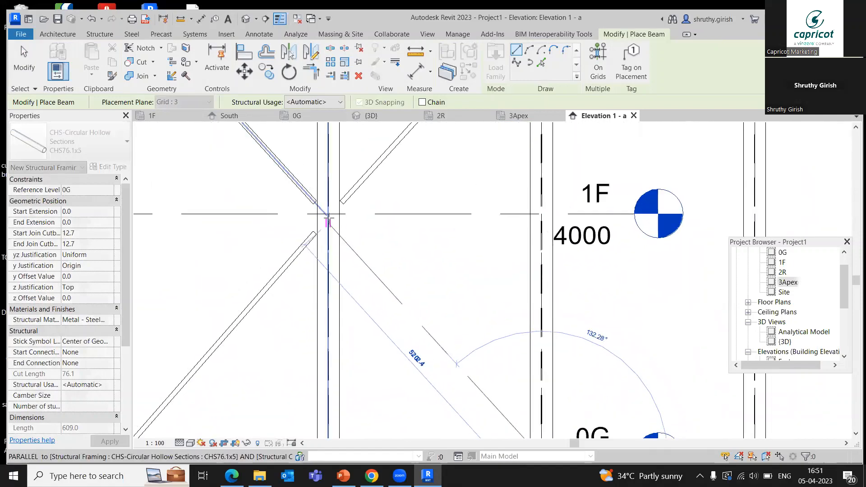
{"action": "scroll", "coordinate": [328, 211], "scroll_direction": "up", "scroll_amount": 2}
{"action": "left_click", "coordinate": [328, 210]}
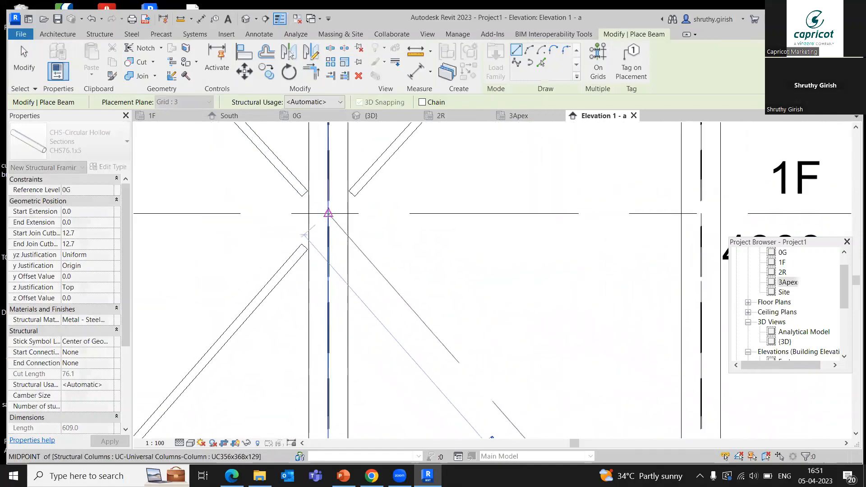
{"action": "key", "text": "Escape"}
{"action": "key", "text": "Escape"}
{"action": "scroll", "coordinate": [518, 275], "scroll_direction": "down", "scroll_amount": 5}
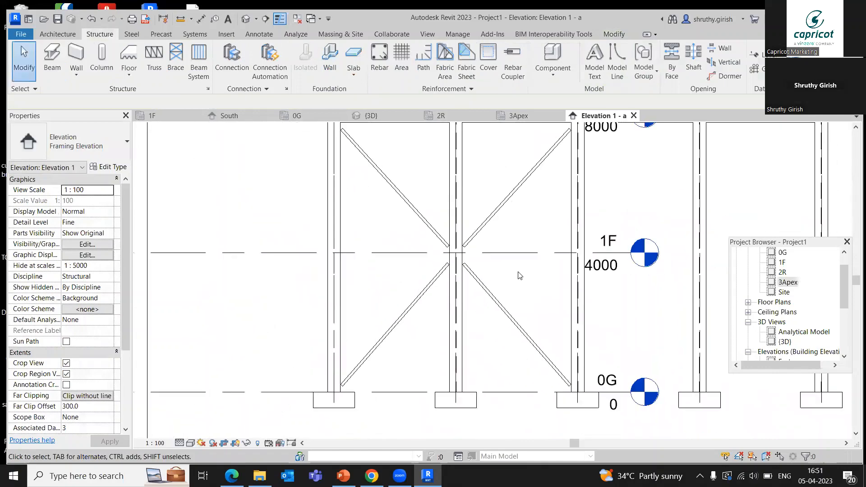
Step: Check the new bracing in the 3D view and the South elevation, and return to the Elevation 1 - a framing view
{"action": "left_click", "coordinate": [368, 116]}
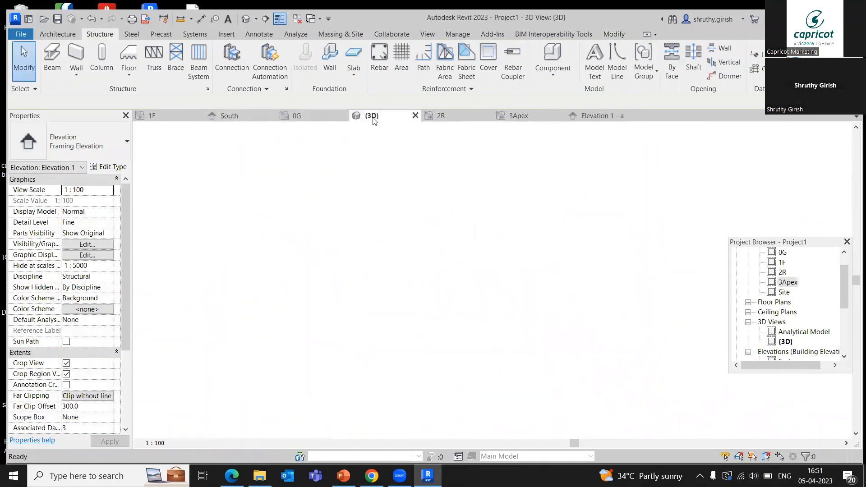
{"action": "left_click", "coordinate": [223, 116]}
{"action": "scroll", "coordinate": [476, 305], "scroll_direction": "down", "scroll_amount": 2}
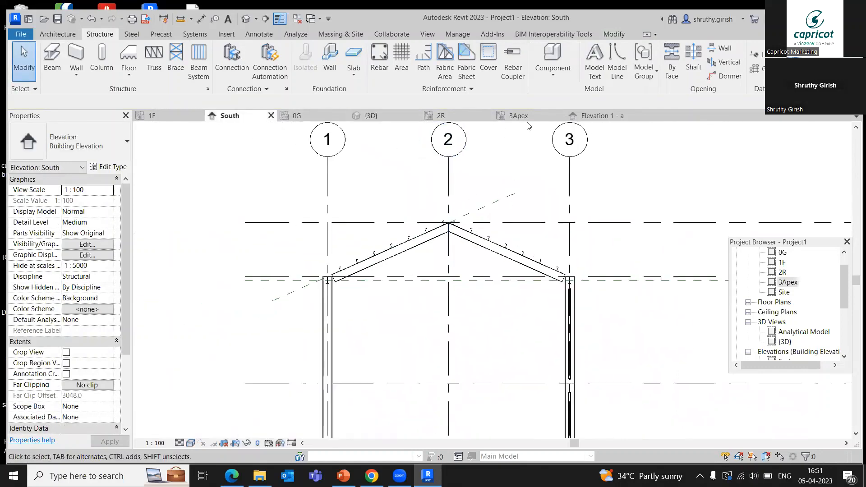
{"action": "scroll", "coordinate": [541, 135], "scroll_direction": "down", "scroll_amount": 1}
{"action": "left_click", "coordinate": [602, 115]}
{"action": "scroll", "coordinate": [429, 270], "scroll_direction": "down", "scroll_amount": 1}
{"action": "scroll", "coordinate": [428, 289], "scroll_direction": "up", "scroll_amount": 2}
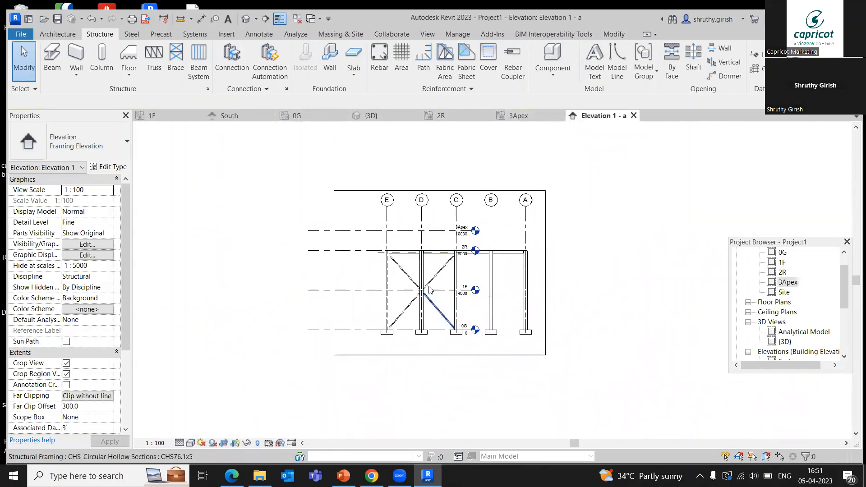
{"action": "left_click", "coordinate": [386, 246]}
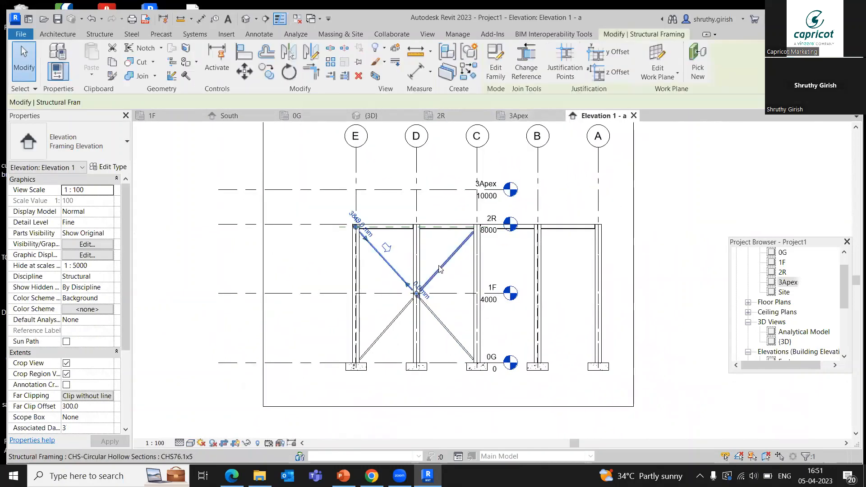
{"action": "left_click", "coordinate": [439, 269], "text": "ctrl"}
{"action": "left_click", "coordinate": [437, 316], "text": "ctrl"}
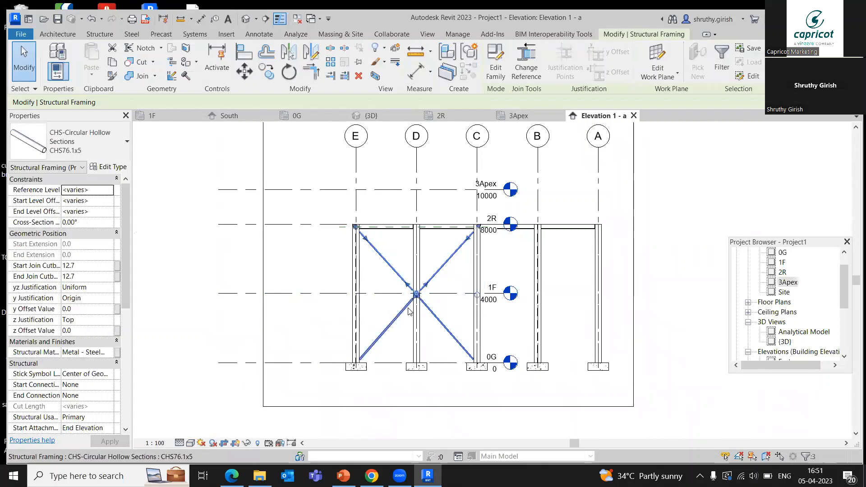
Step: Mirror a copy of the four CHS76.1x5 braces between columns E and C about grid 2 in the 1F structural plan
{"action": "left_click", "coordinate": [384, 327]}
{"action": "left_click", "coordinate": [406, 281], "text": "ctrl"}
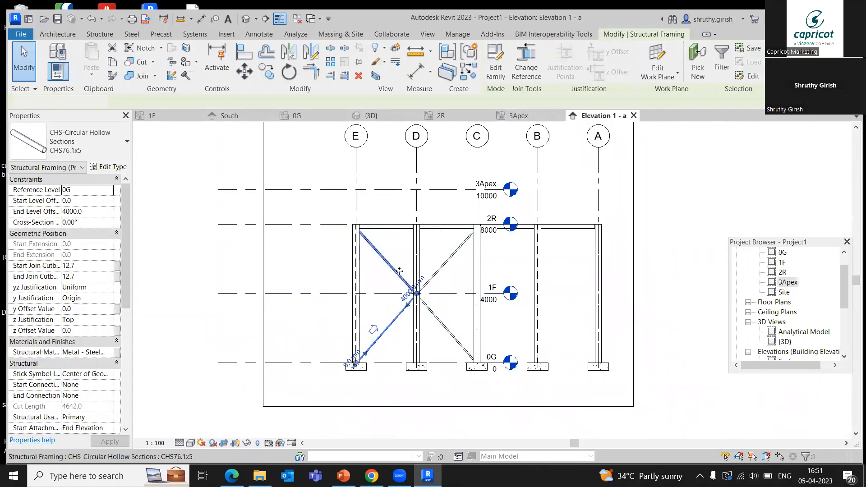
{"action": "left_click", "coordinate": [430, 276], "text": "ctrl"}
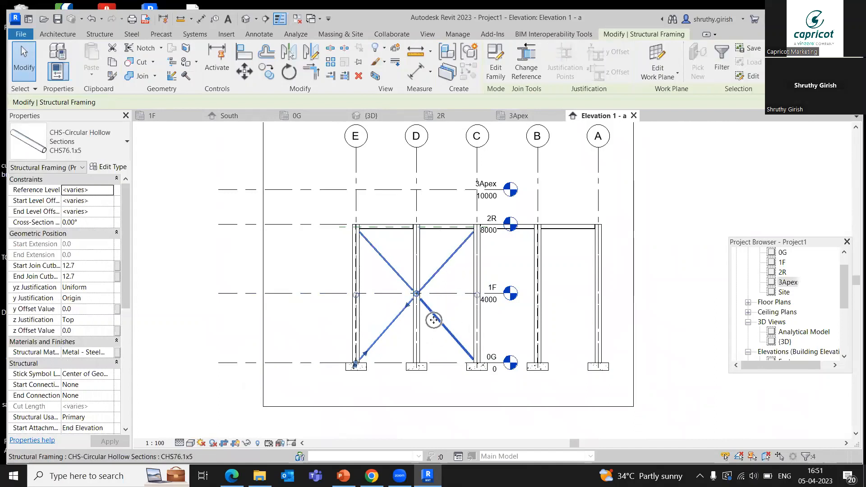
{"action": "left_click", "coordinate": [446, 329], "text": "ctrl"}
{"action": "left_click", "coordinate": [166, 117]}
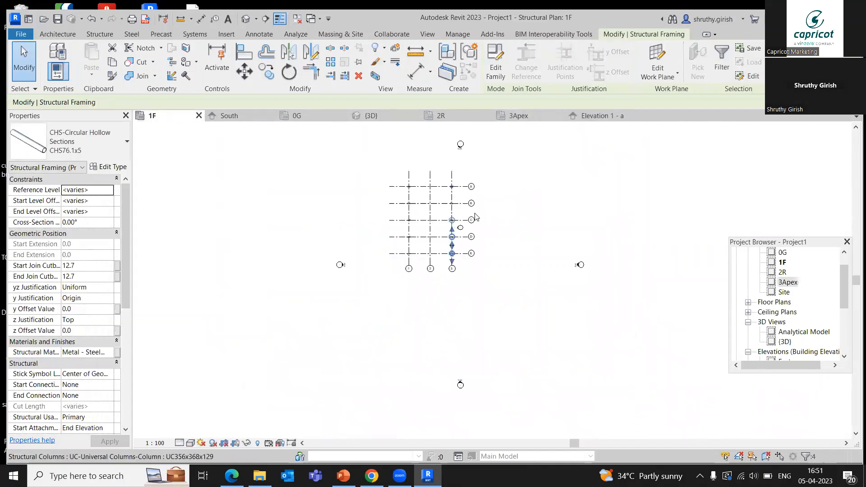
{"action": "scroll", "coordinate": [554, 255], "scroll_direction": "up", "scroll_amount": 1}
{"action": "middle_click_drag", "start_coordinate": [554, 256], "coordinate": [590, 302]}
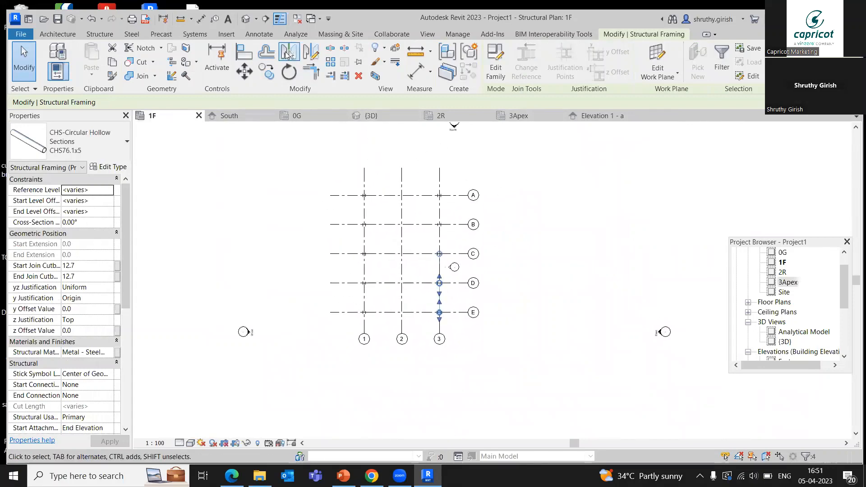
{"action": "left_click", "coordinate": [289, 53]}
{"action": "left_click", "coordinate": [401, 320]}
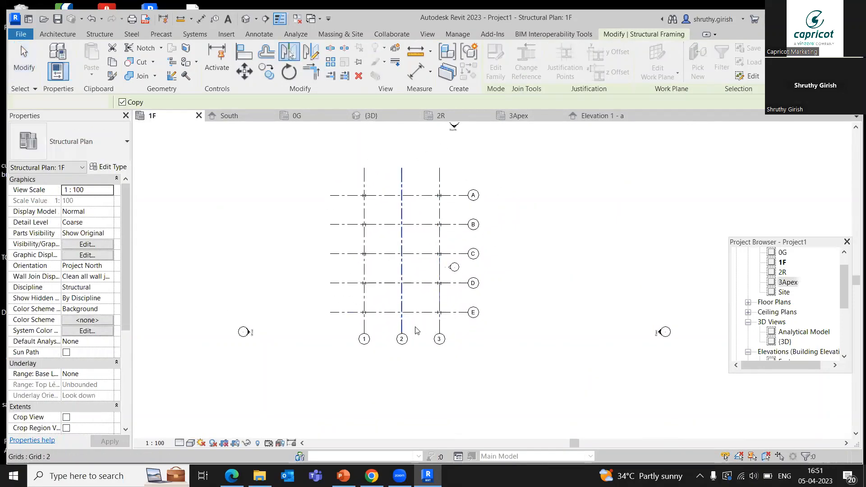
{"action": "left_click", "coordinate": [543, 380]}
Step: Examine the bracing on both long sides of the portal structure in the 3D view
{"action": "left_click", "coordinate": [379, 115]}
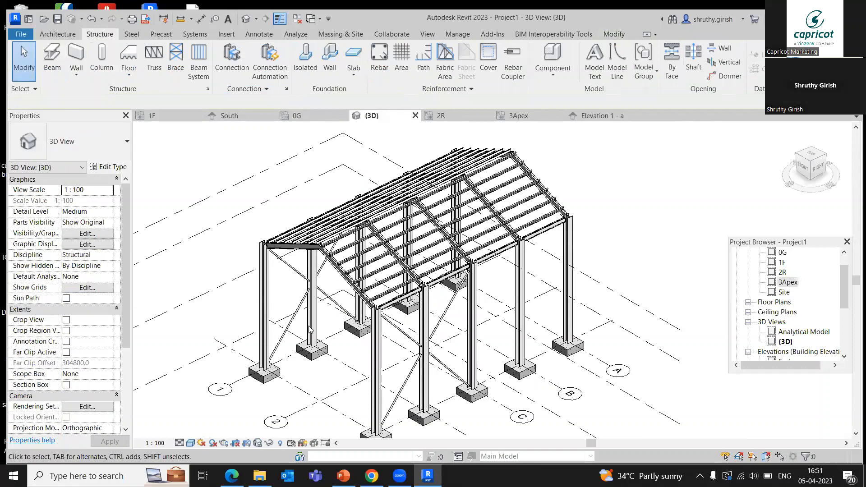
{"action": "scroll", "coordinate": [325, 270], "scroll_direction": "up", "scroll_amount": 3}
{"action": "scroll", "coordinate": [330, 264], "scroll_direction": "down", "scroll_amount": 4}
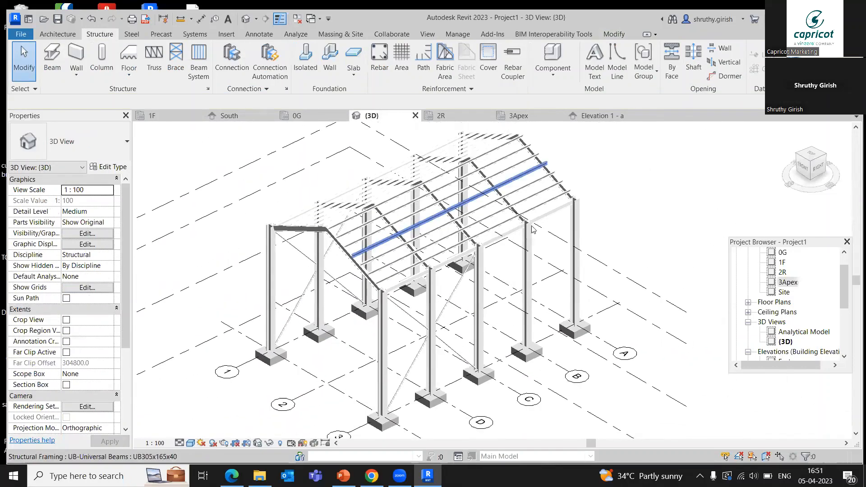
{"action": "middle_click_drag", "start_coordinate": [649, 225], "coordinate": [628, 232]}
{"action": "middle_click_drag", "start_coordinate": [583, 196], "coordinate": [576, 200]}
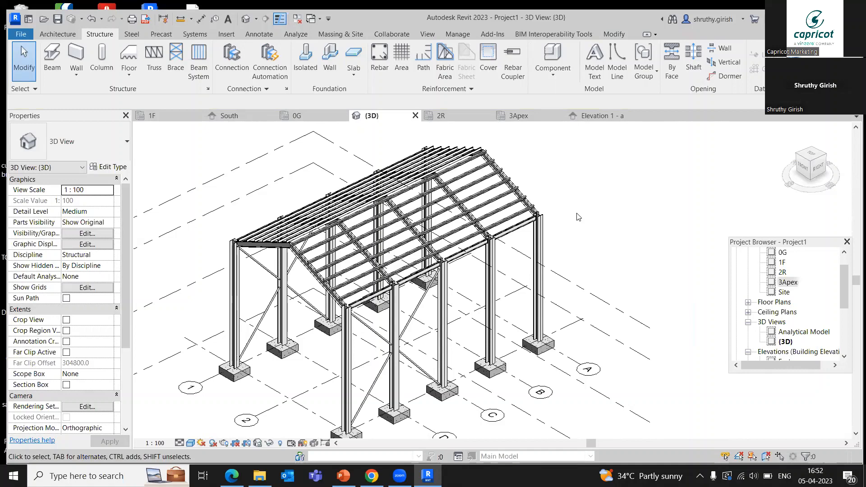
{"action": "middle_click_drag", "start_coordinate": [578, 217], "coordinate": [567, 217]}
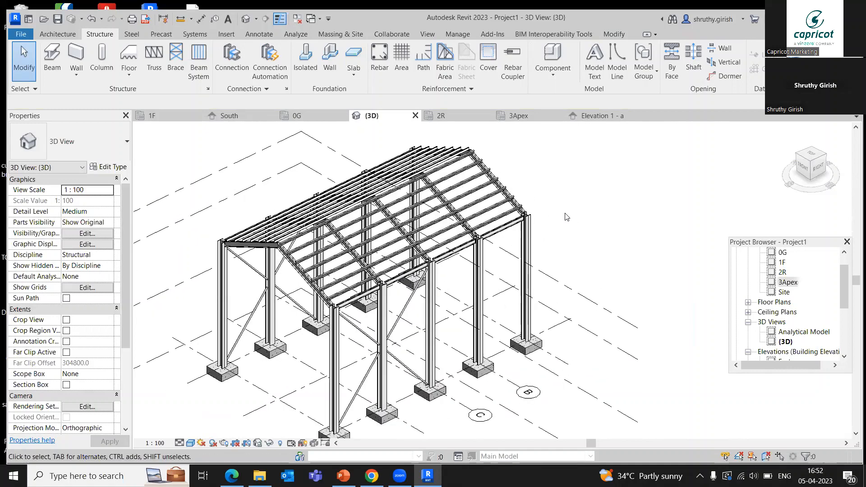
{"action": "scroll", "coordinate": [563, 213], "scroll_direction": "down", "scroll_amount": 1}
{"action": "middle_click_drag", "start_coordinate": [563, 213], "coordinate": [582, 209]}
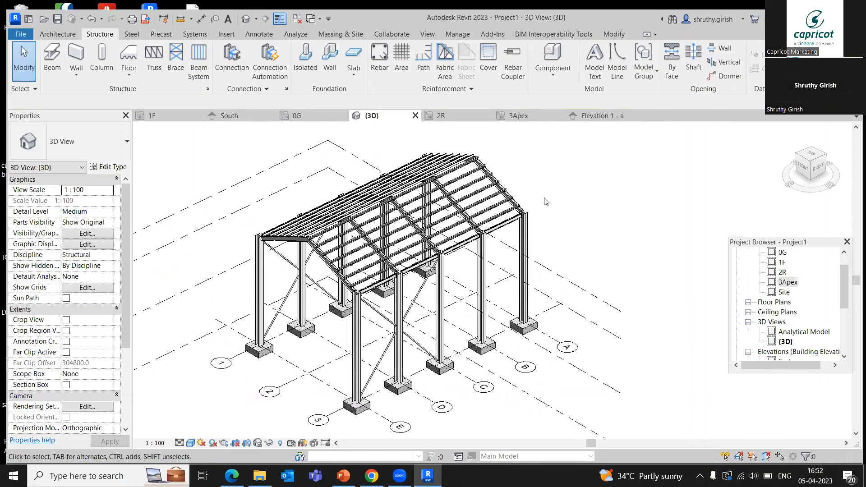
Step: Close all the open views of Project1 and close the project
{"action": "left_click", "coordinate": [631, 115]}
{"action": "left_click", "coordinate": [559, 115]}
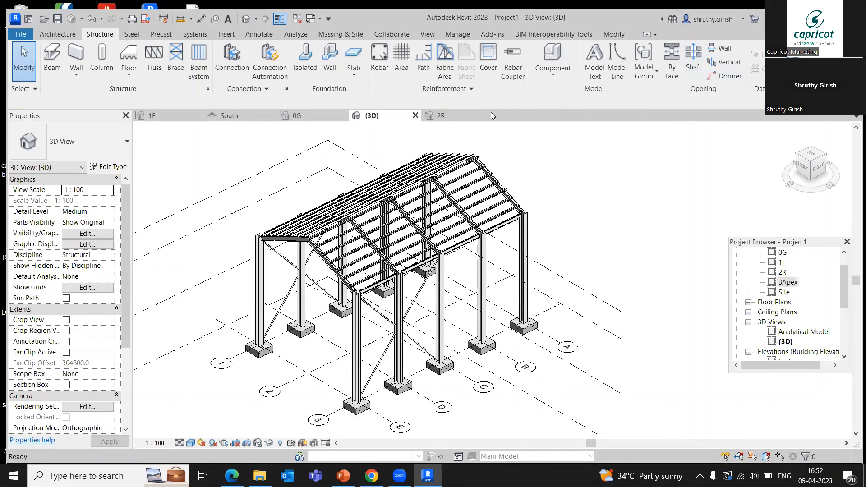
{"action": "left_click", "coordinate": [486, 115]}
{"action": "left_click", "coordinate": [415, 115]}
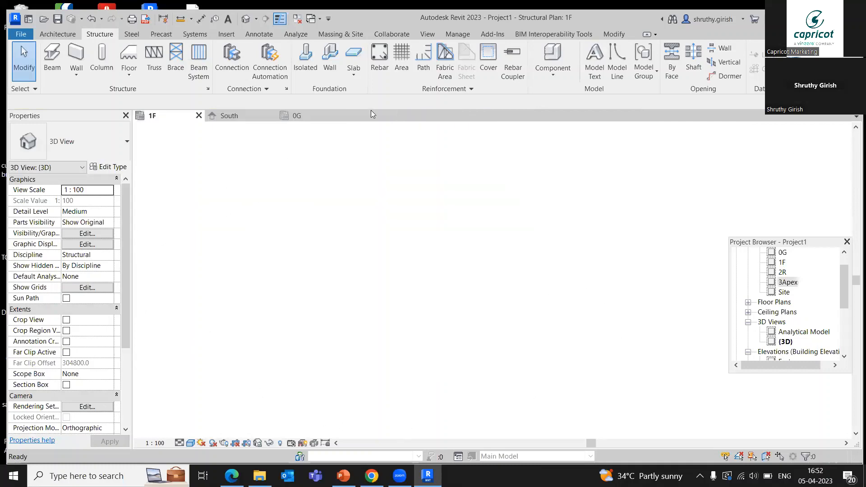
{"action": "left_click", "coordinate": [343, 115]}
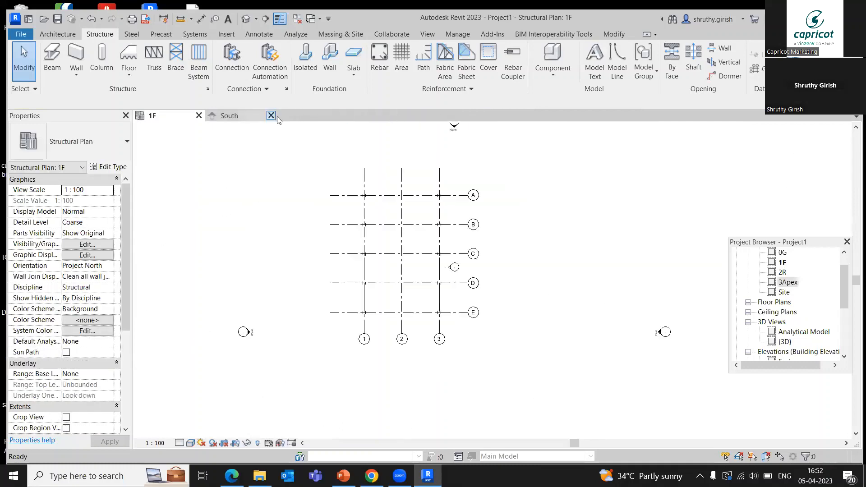
{"action": "left_click", "coordinate": [271, 116]}
{"action": "left_click", "coordinate": [198, 115]}
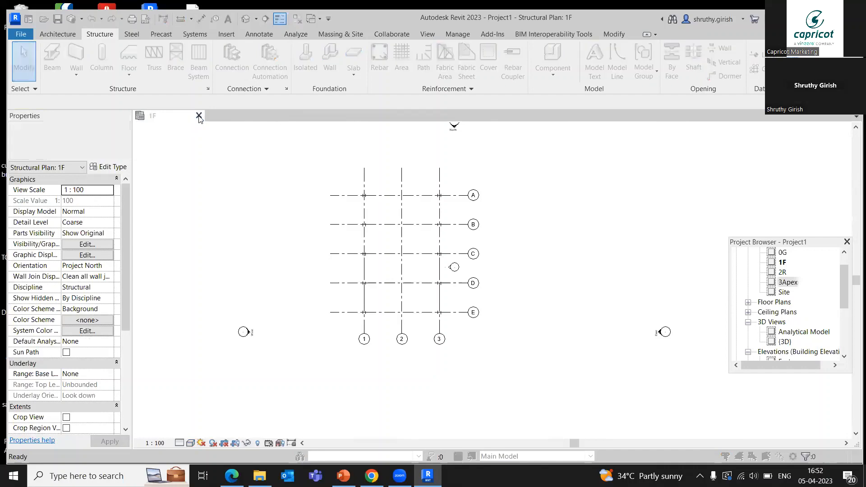
{"action": "left_click", "coordinate": [459, 239]}
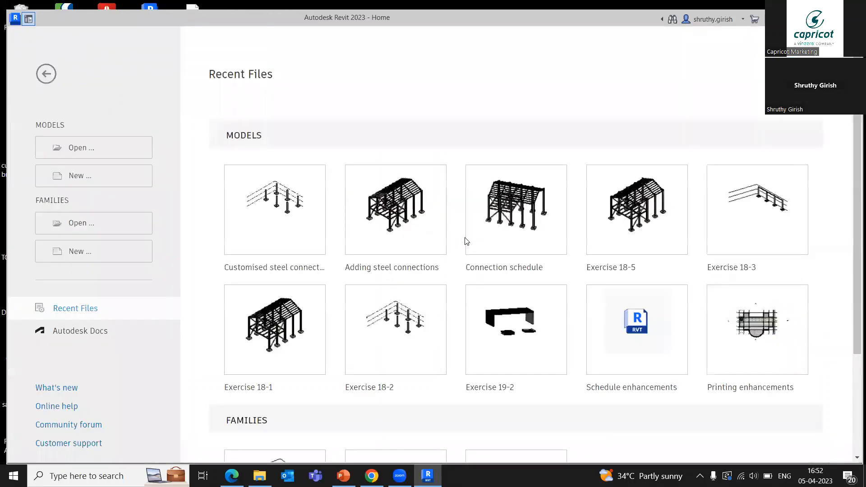
Step: Open the recent model Adding steel connections and look over its steel frame in 3D
{"action": "left_click", "coordinate": [396, 236]}
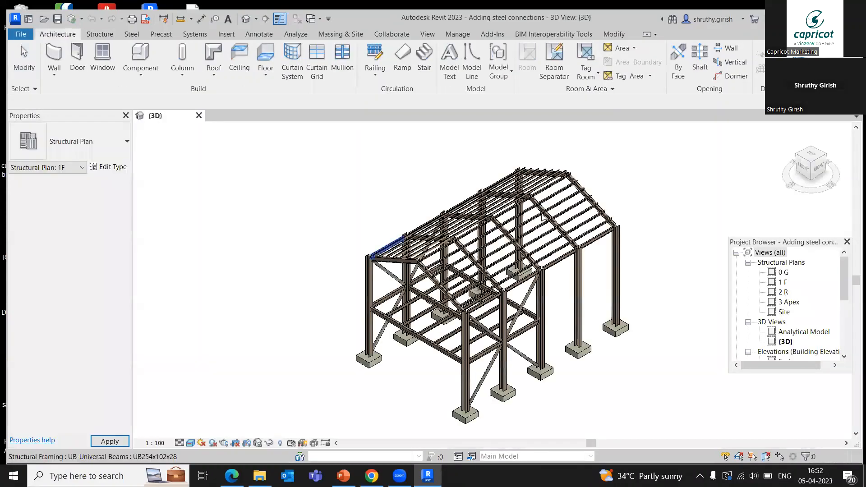
{"action": "middle_click_drag", "start_coordinate": [665, 195], "coordinate": [622, 187]}
{"action": "scroll", "coordinate": [627, 208], "scroll_direction": "up", "scroll_amount": 1}
{"action": "scroll", "coordinate": [622, 192], "scroll_direction": "up", "scroll_amount": 2}
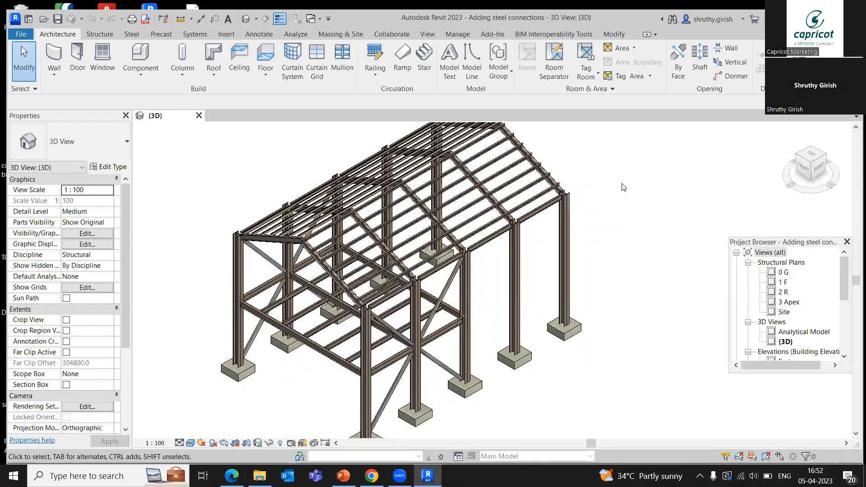
{"action": "scroll", "coordinate": [609, 207], "scroll_direction": "down", "scroll_amount": 1}
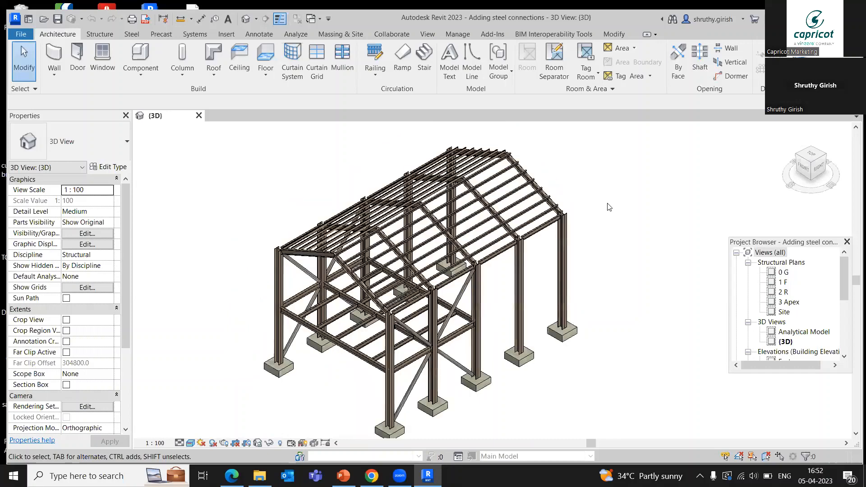
{"action": "left_click", "coordinate": [131, 34]}
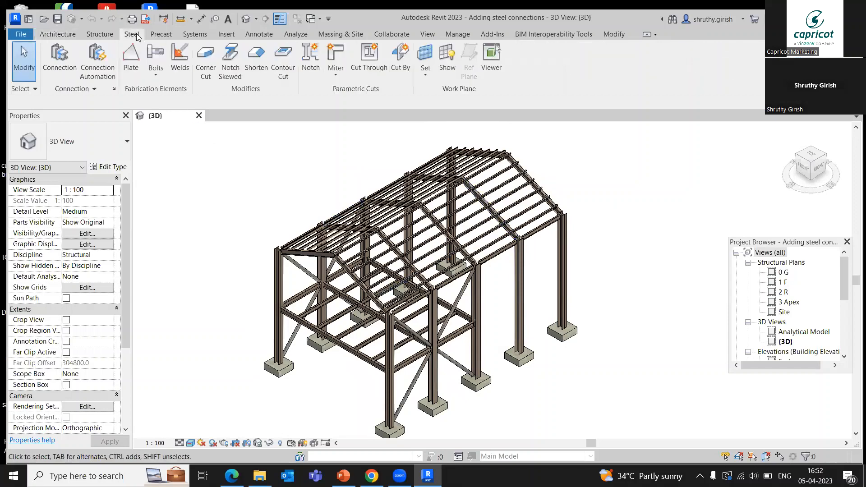
{"action": "left_click", "coordinate": [69, 70]}
{"action": "scroll", "coordinate": [307, 167], "scroll_direction": "down", "scroll_amount": 1}
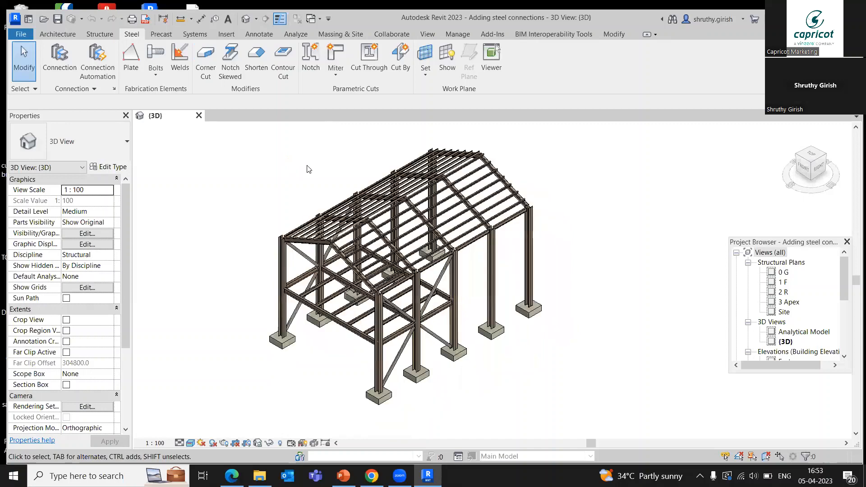
{"action": "middle_click_drag", "start_coordinate": [306, 168], "coordinate": [296, 168]}
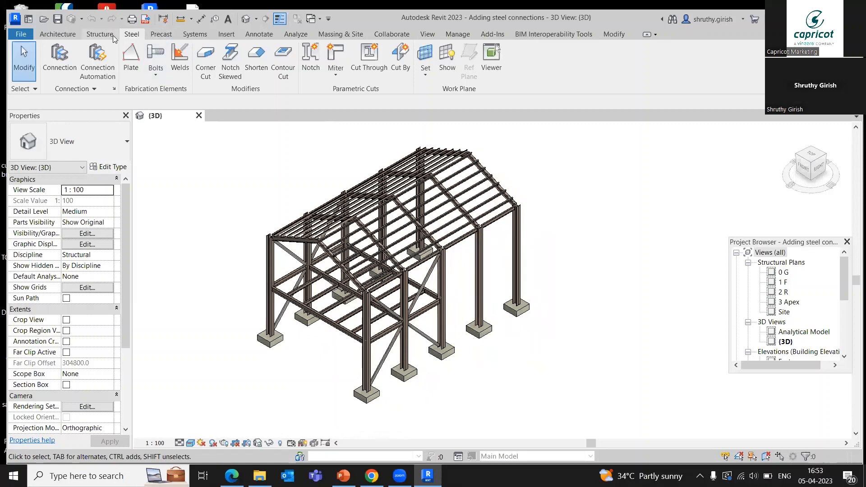
{"action": "left_click", "coordinate": [100, 34]}
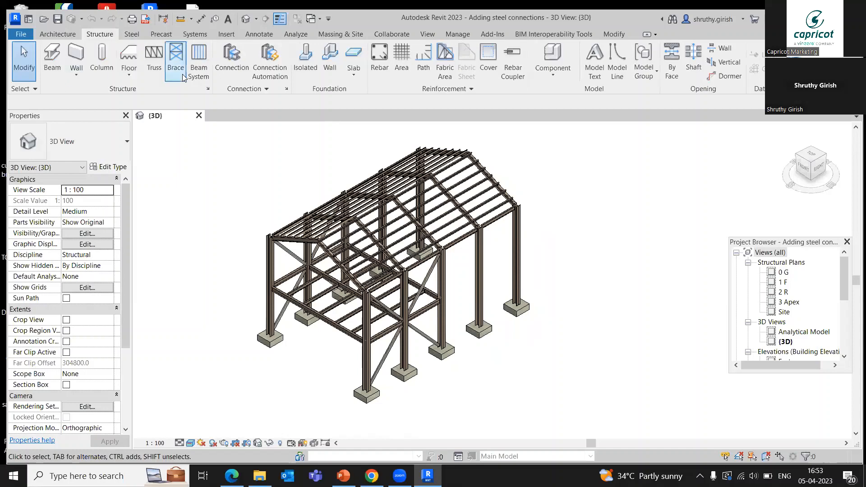
{"action": "left_click", "coordinate": [129, 35]}
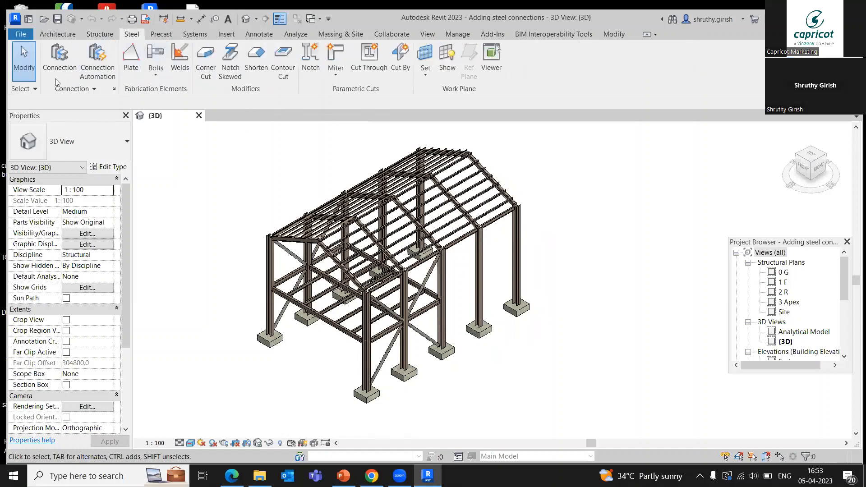
Step: Open the Structural Connection Settings and load the Apex haunch and Base plate connections
{"action": "left_click", "coordinate": [100, 35]}
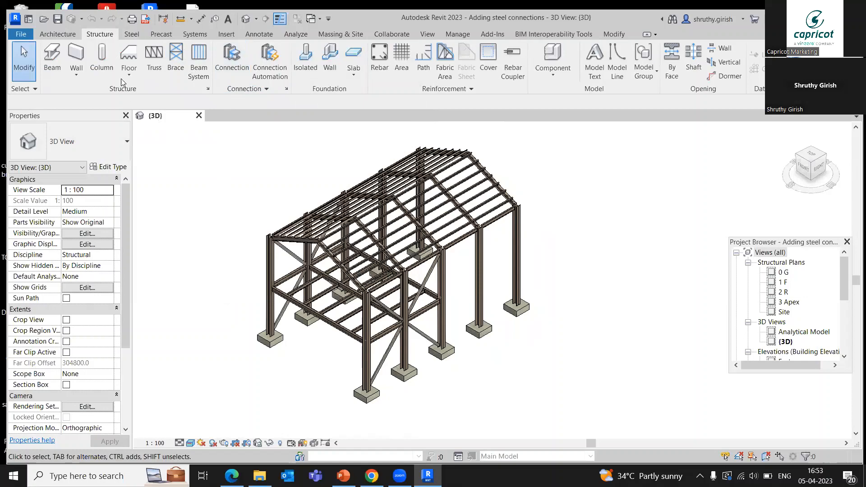
{"action": "left_click", "coordinate": [287, 90]}
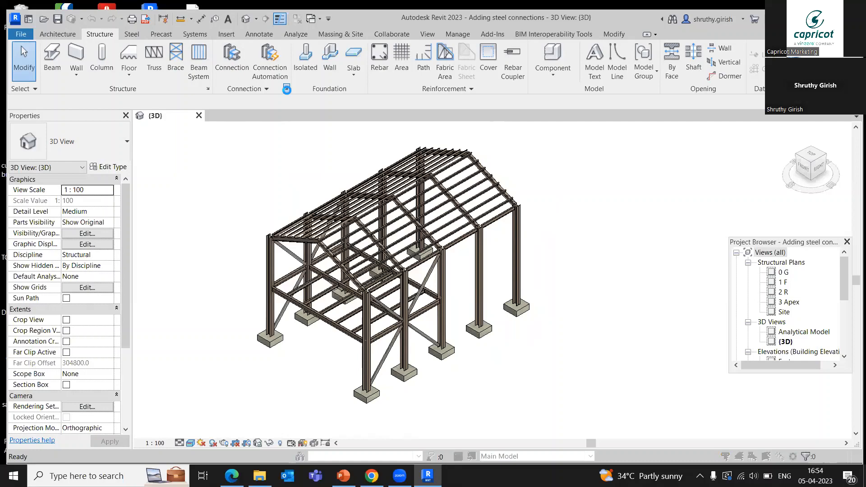
{"action": "left_click", "coordinate": [287, 89]}
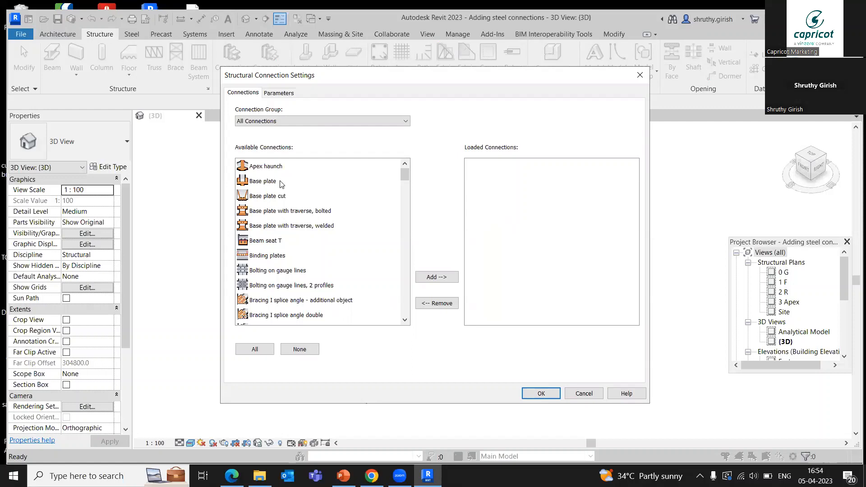
{"action": "left_click", "coordinate": [275, 166]}
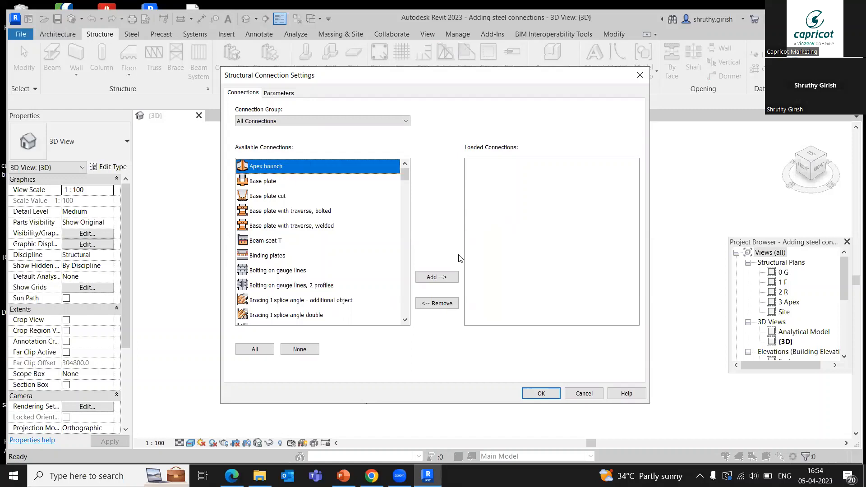
{"action": "left_click", "coordinate": [446, 277]}
{"action": "left_click", "coordinate": [262, 167]}
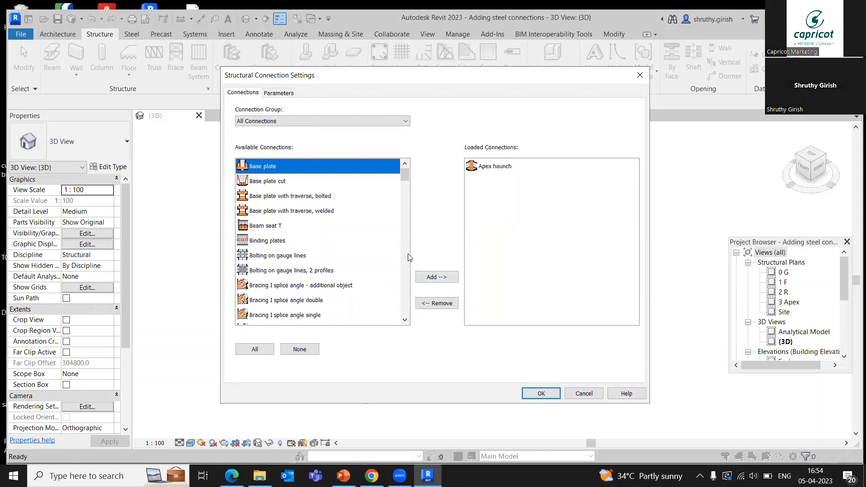
{"action": "left_click", "coordinate": [440, 277]}
Step: Load the Clip angle and Double side clip angle connections from the available connections
{"action": "scroll", "coordinate": [291, 235], "scroll_direction": "down", "scroll_amount": 3}
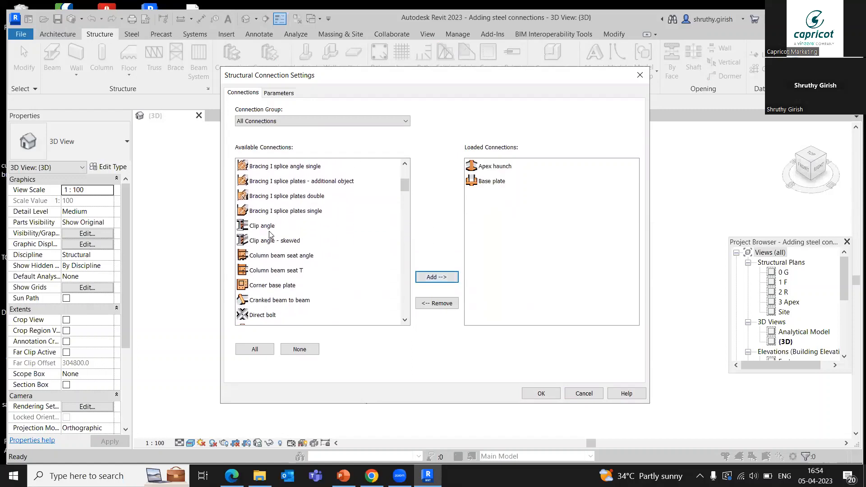
{"action": "left_click", "coordinate": [271, 228]}
{"action": "left_click", "coordinate": [430, 277]}
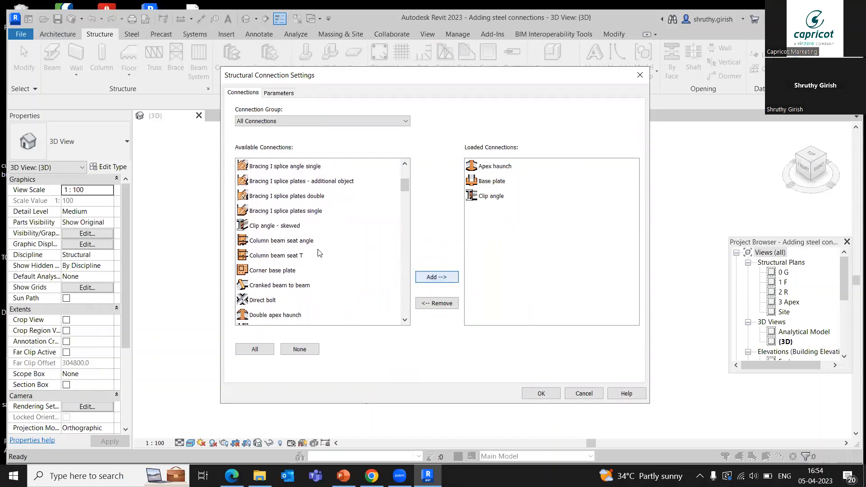
{"action": "scroll", "coordinate": [309, 252], "scroll_direction": "down", "scroll_amount": 1}
{"action": "scroll", "coordinate": [302, 254], "scroll_direction": "down", "scroll_amount": 2}
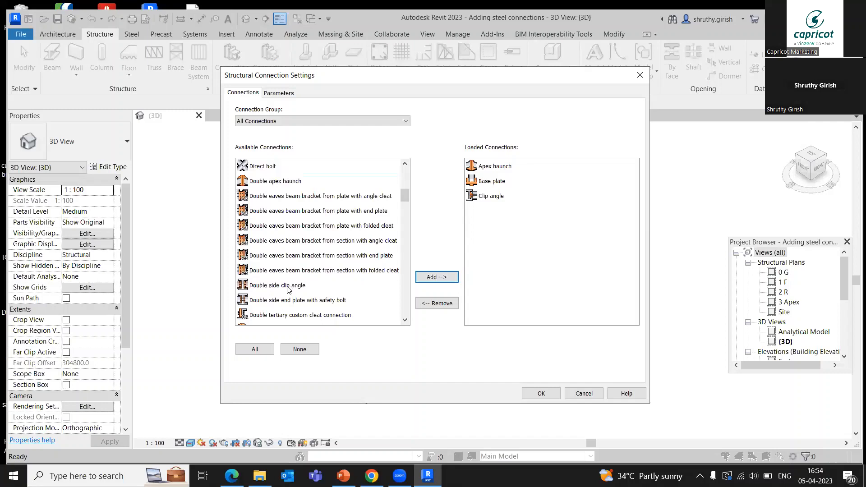
{"action": "left_click", "coordinate": [289, 285]}
{"action": "left_click", "coordinate": [431, 277]}
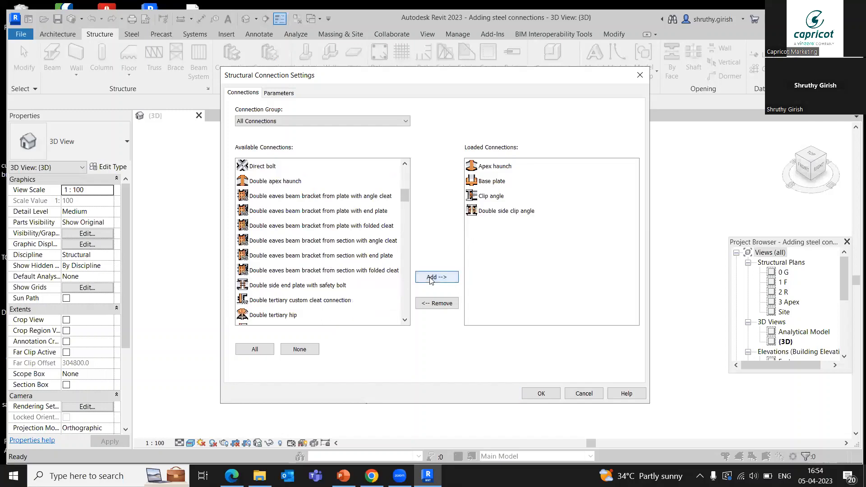
Step: Load the Knee of frame bolted, with haunch connection
{"action": "scroll", "coordinate": [290, 262], "scroll_direction": "down", "scroll_amount": 4}
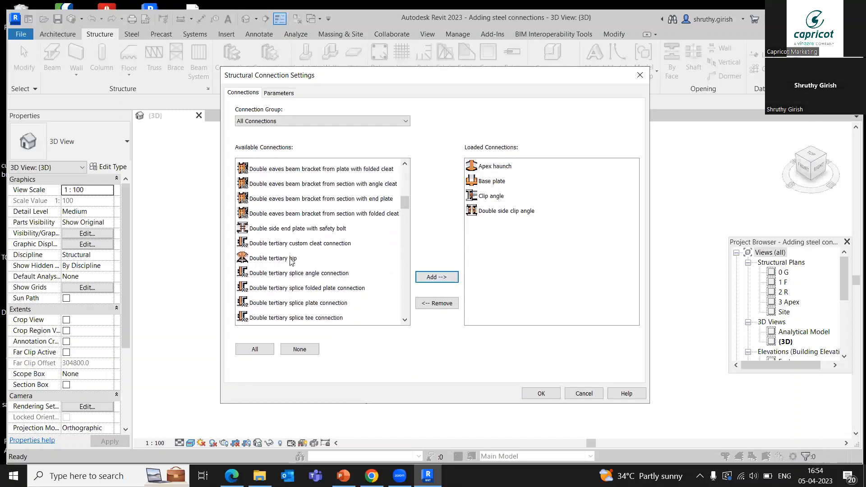
{"action": "scroll", "coordinate": [290, 261], "scroll_direction": "down", "scroll_amount": 6}
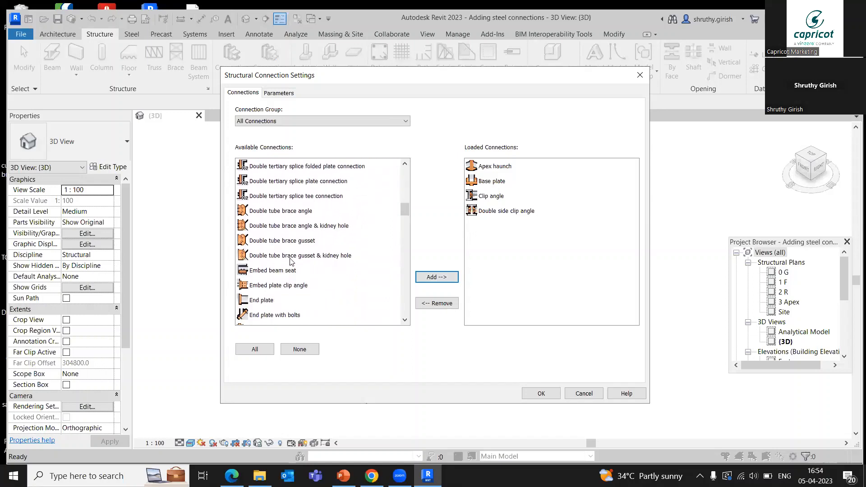
{"action": "scroll", "coordinate": [290, 261], "scroll_direction": "down", "scroll_amount": 3}
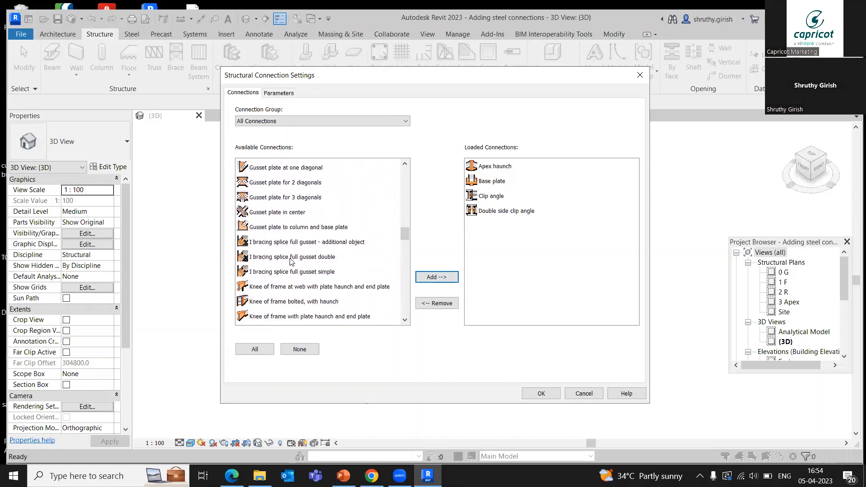
{"action": "left_click", "coordinate": [293, 285]}
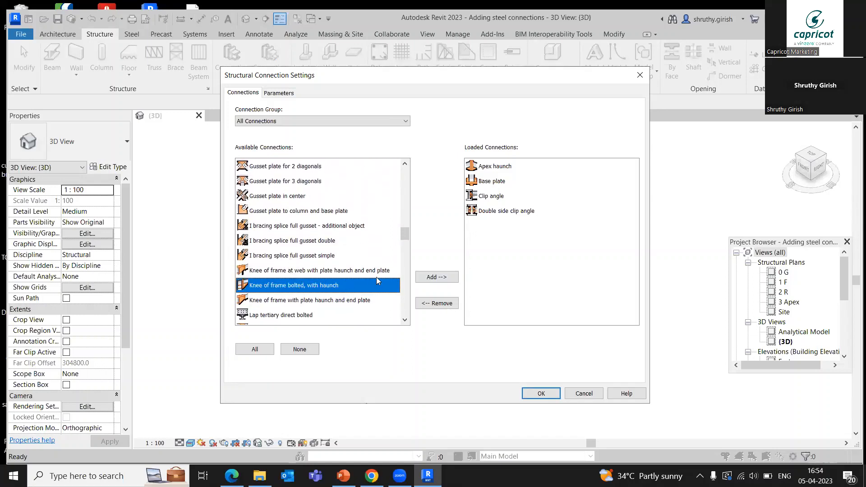
{"action": "left_click", "coordinate": [436, 277]}
Step: Load the Tube connection with sandwich plates and accept the Structural Connection Settings
{"action": "scroll", "coordinate": [305, 268], "scroll_direction": "down", "scroll_amount": 3}
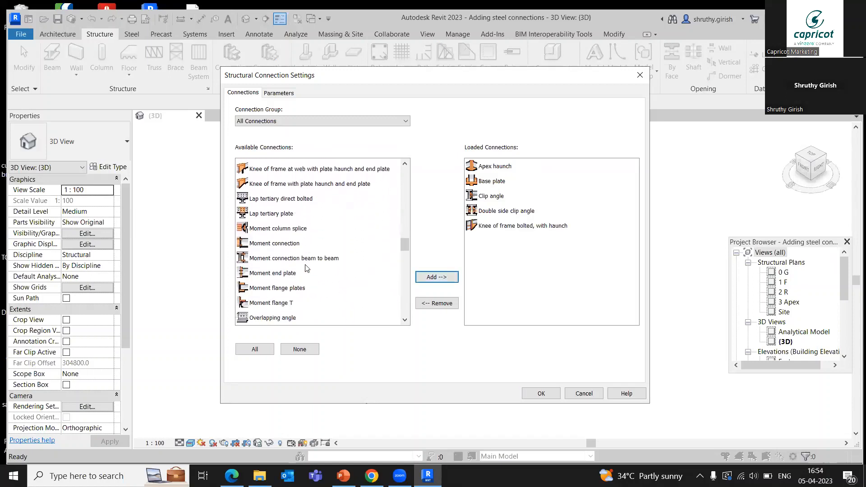
{"action": "scroll", "coordinate": [306, 268], "scroll_direction": "down", "scroll_amount": 9}
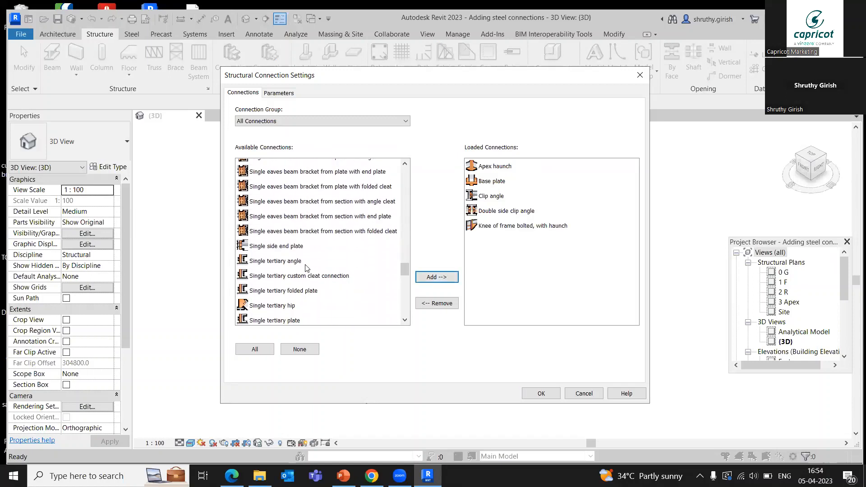
{"action": "scroll", "coordinate": [306, 268], "scroll_direction": "down", "scroll_amount": 6}
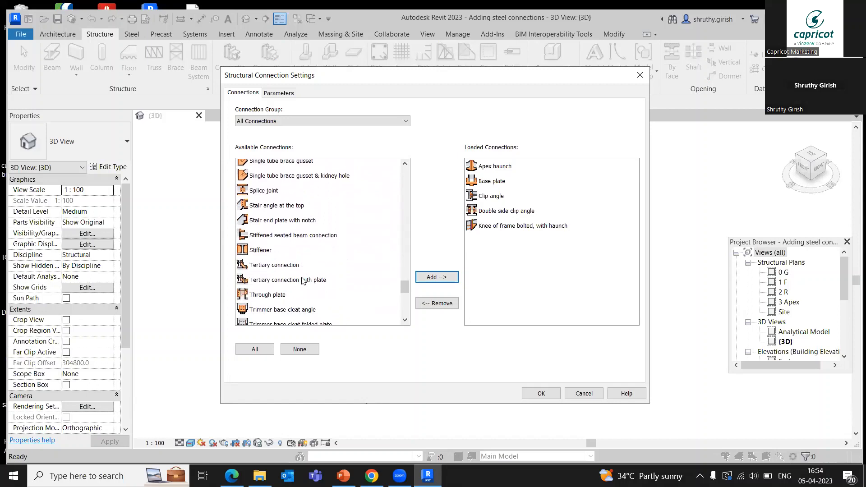
{"action": "scroll", "coordinate": [302, 280], "scroll_direction": "down", "scroll_amount": 6}
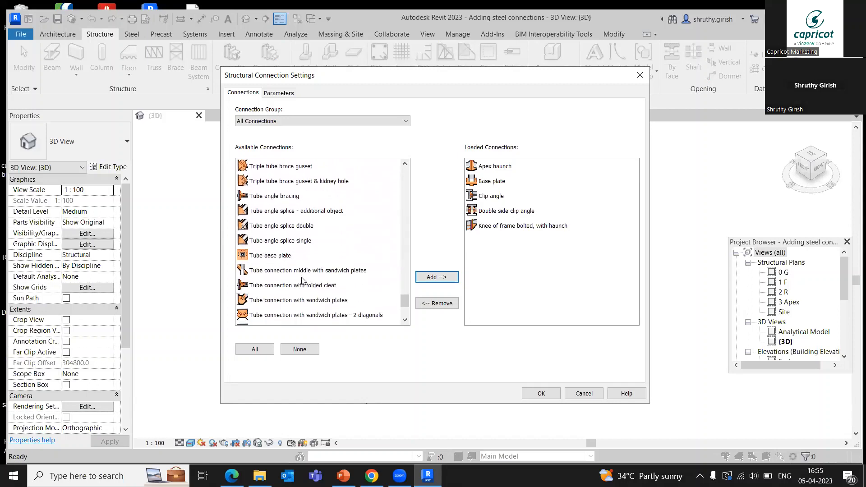
{"action": "scroll", "coordinate": [303, 280], "scroll_direction": "down", "scroll_amount": 1}
{"action": "left_click", "coordinate": [299, 256]}
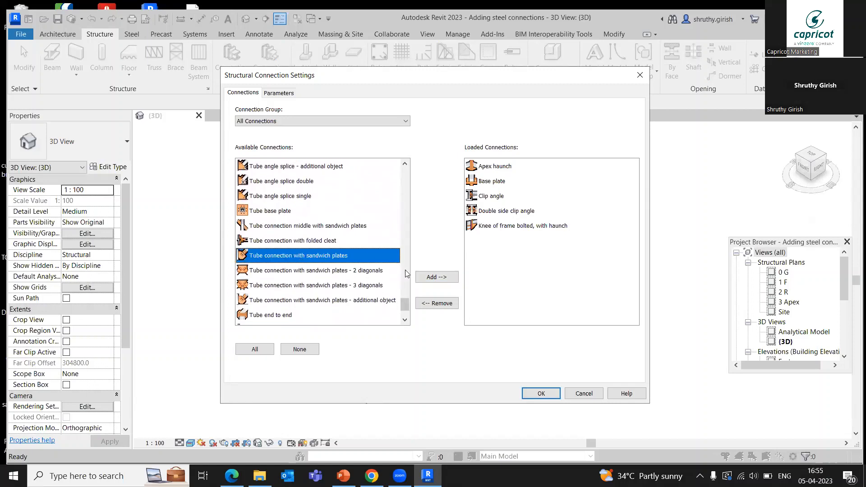
{"action": "left_click", "coordinate": [429, 278]}
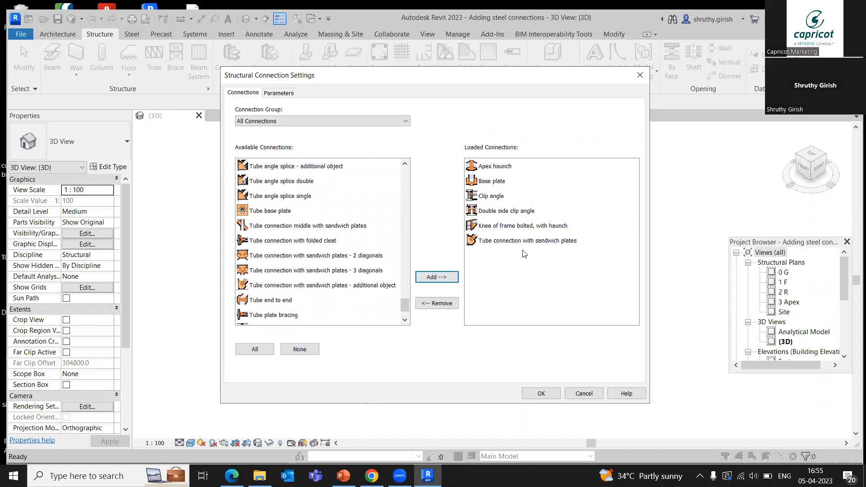
{"action": "left_click", "coordinate": [542, 392]}
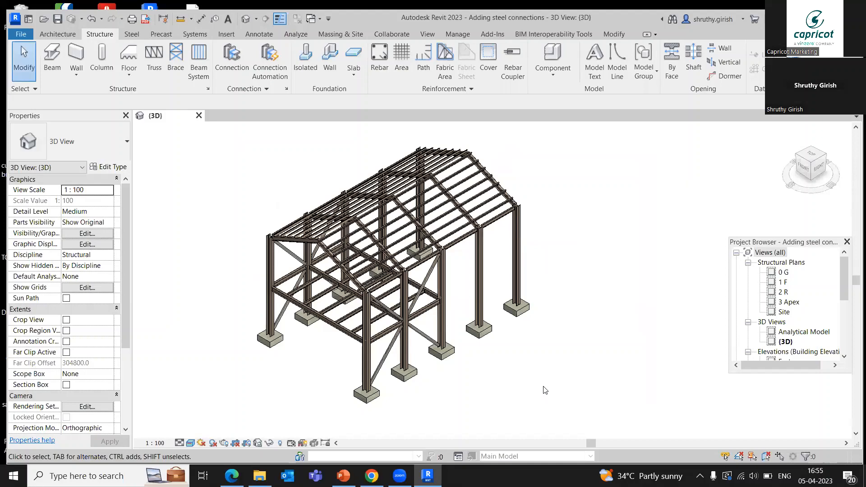
Step: Try to place a Tube connection with sandwich plates between the front corner column and its lower tube brace
{"action": "left_click", "coordinate": [131, 34]}
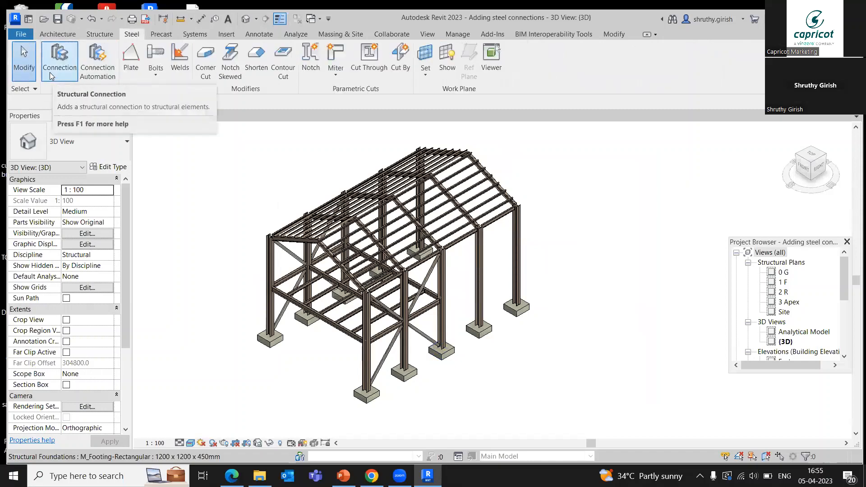
{"action": "left_click", "coordinate": [95, 34]}
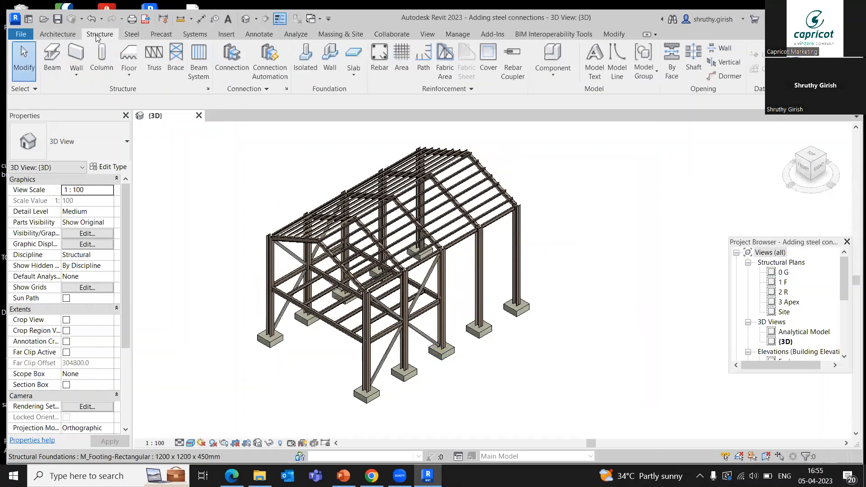
{"action": "left_click", "coordinate": [235, 68]}
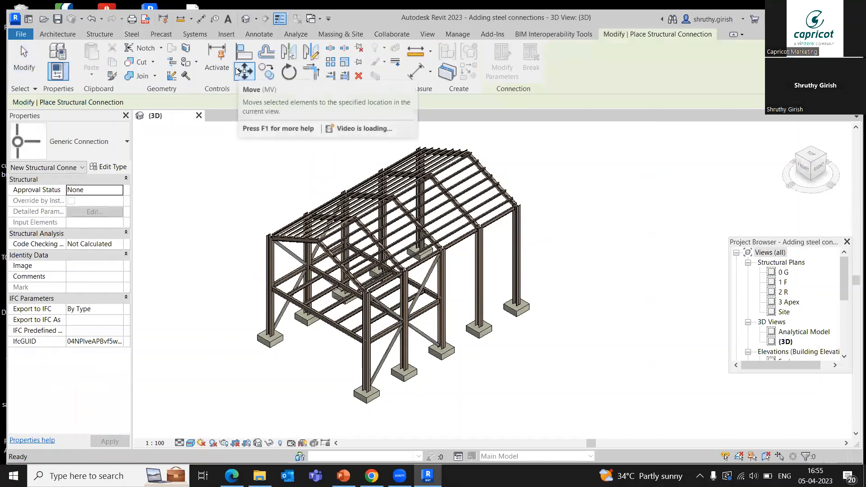
{"action": "scroll", "coordinate": [387, 344], "scroll_direction": "up", "scroll_amount": 1}
{"action": "middle_click_drag", "start_coordinate": [496, 355], "coordinate": [578, 316]}
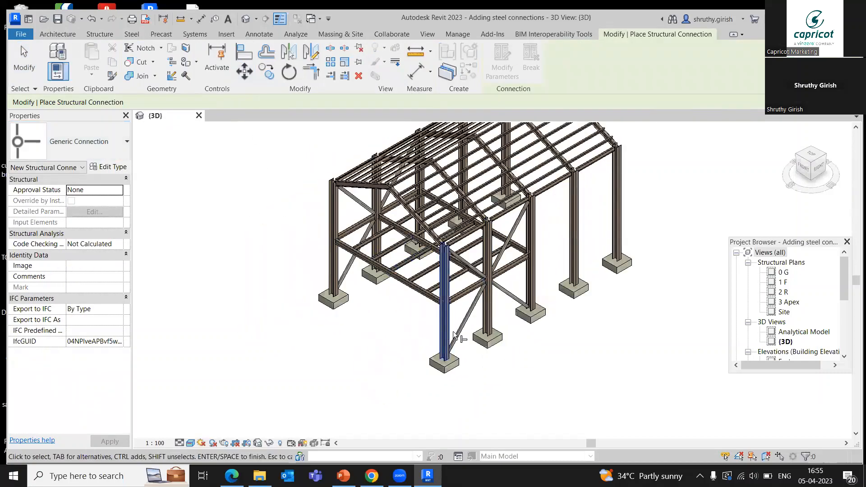
{"action": "scroll", "coordinate": [460, 338], "scroll_direction": "up", "scroll_amount": 3}
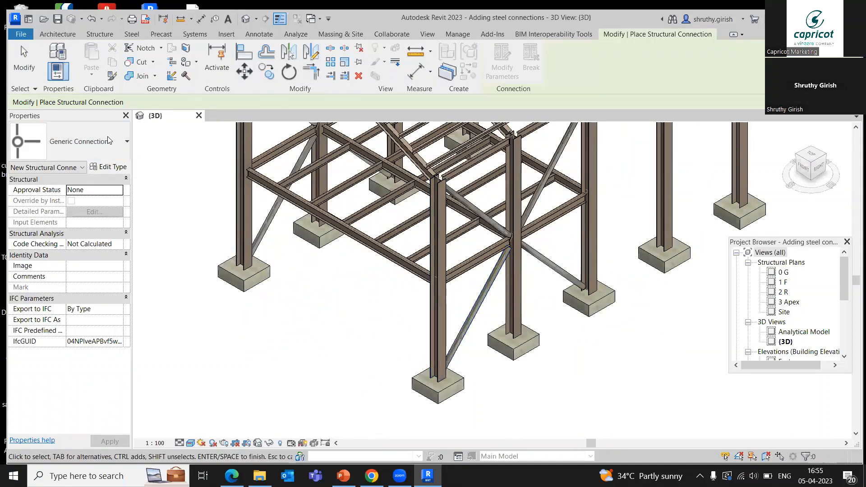
{"action": "left_click", "coordinate": [120, 154]}
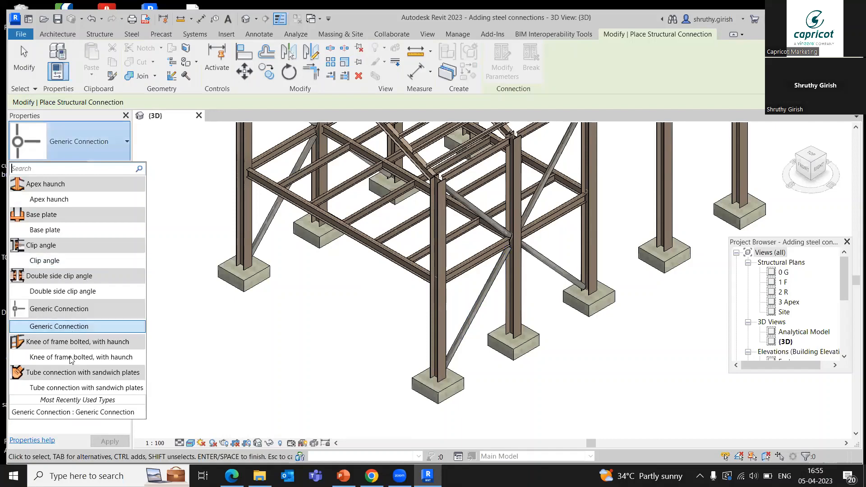
{"action": "left_click", "coordinate": [65, 389]}
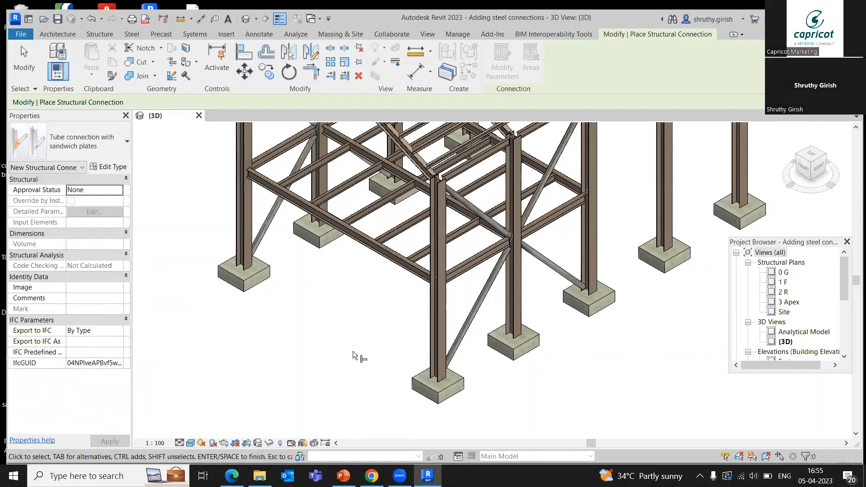
{"action": "scroll", "coordinate": [440, 361], "scroll_direction": "up", "scroll_amount": 5}
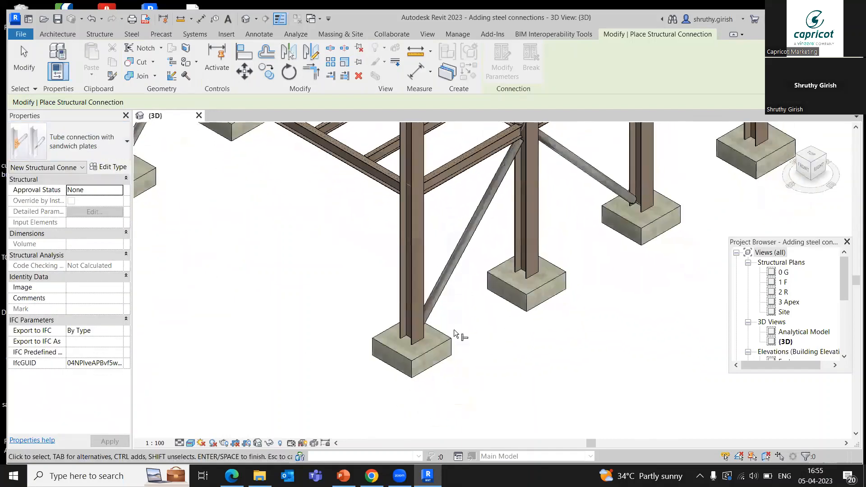
{"action": "left_click", "coordinate": [407, 318]}
{"action": "scroll", "coordinate": [451, 293], "scroll_direction": "down", "scroll_amount": 3}
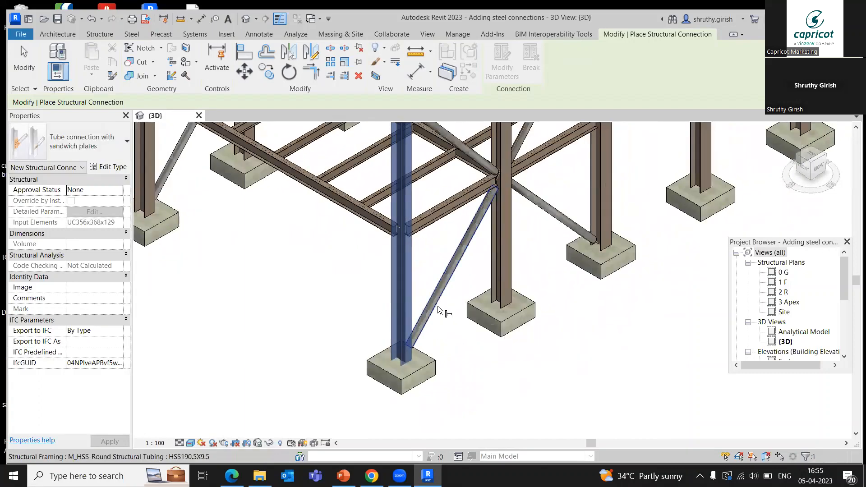
{"action": "scroll", "coordinate": [431, 303], "scroll_direction": "up", "scroll_amount": 2}
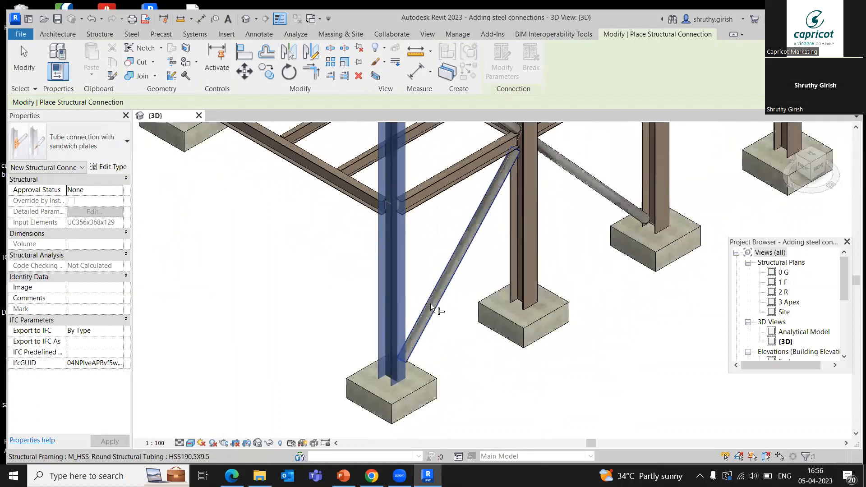
{"action": "left_click", "coordinate": [430, 303]}
{"action": "key", "text": "Return"}
Step: Examine the attempted tube connection at the base of the front corner column and deselect it
{"action": "middle_click_drag", "start_coordinate": [426, 371], "coordinate": [432, 301]}
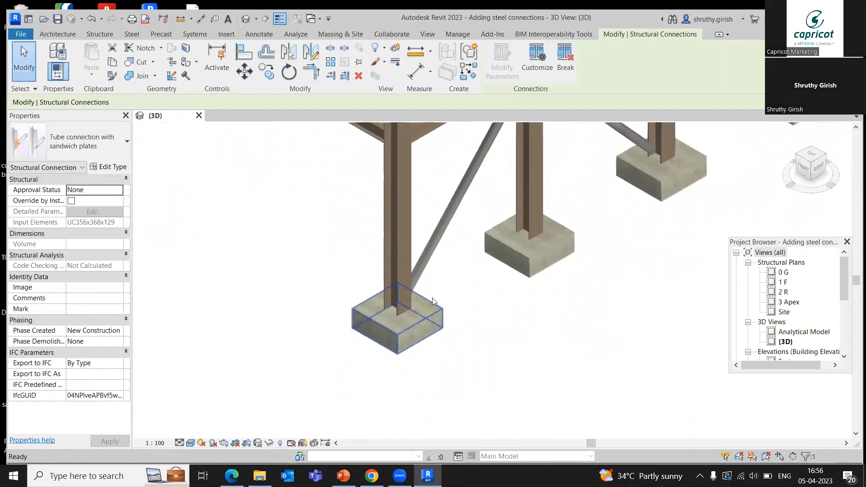
{"action": "scroll", "coordinate": [393, 320], "scroll_direction": "up", "scroll_amount": 2}
{"action": "left_click", "coordinate": [411, 317]}
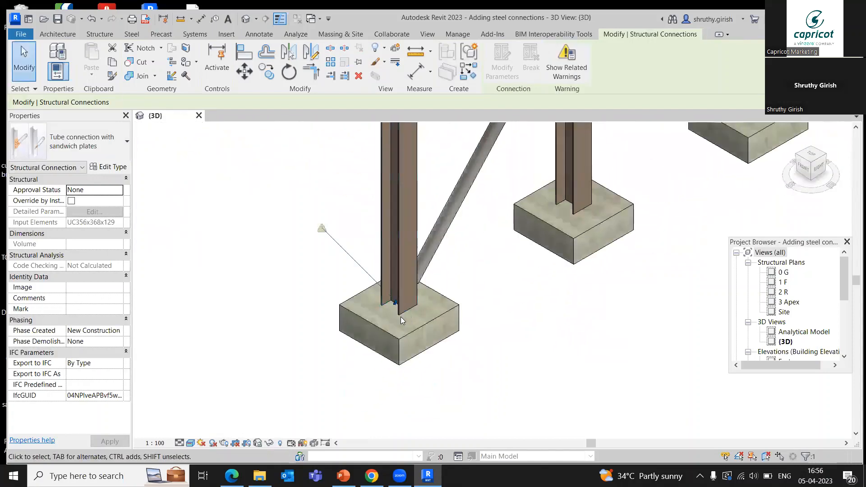
{"action": "scroll", "coordinate": [485, 326], "scroll_direction": "down", "scroll_amount": 2}
{"action": "left_click", "coordinate": [479, 319]}
{"action": "scroll", "coordinate": [476, 319], "scroll_direction": "down", "scroll_amount": 4}
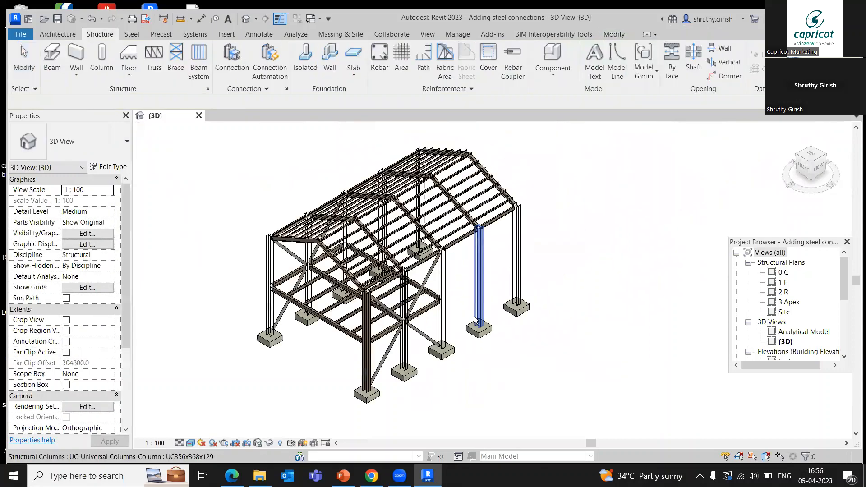
Step: Join the lower tube brace to the front corner column with a Tube connection with sandwich plates
{"action": "scroll", "coordinate": [401, 383], "scroll_direction": "up", "scroll_amount": 4}
{"action": "scroll", "coordinate": [402, 350], "scroll_direction": "up", "scroll_amount": 1}
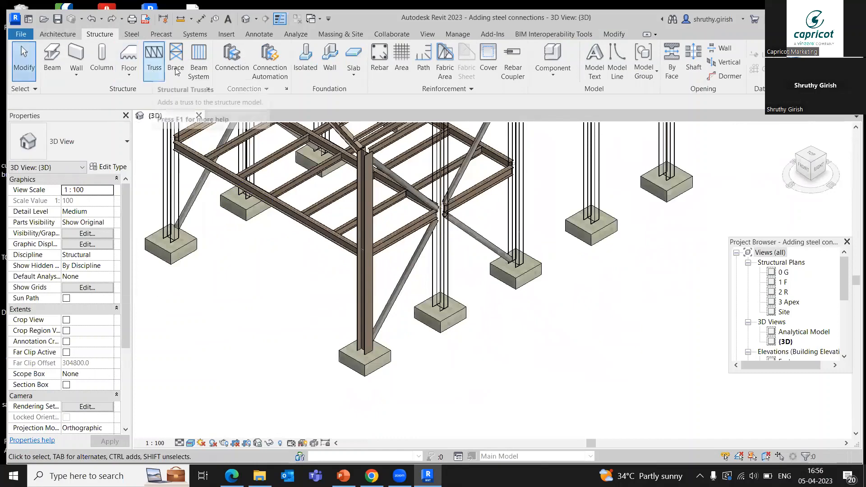
{"action": "left_click", "coordinate": [231, 60]}
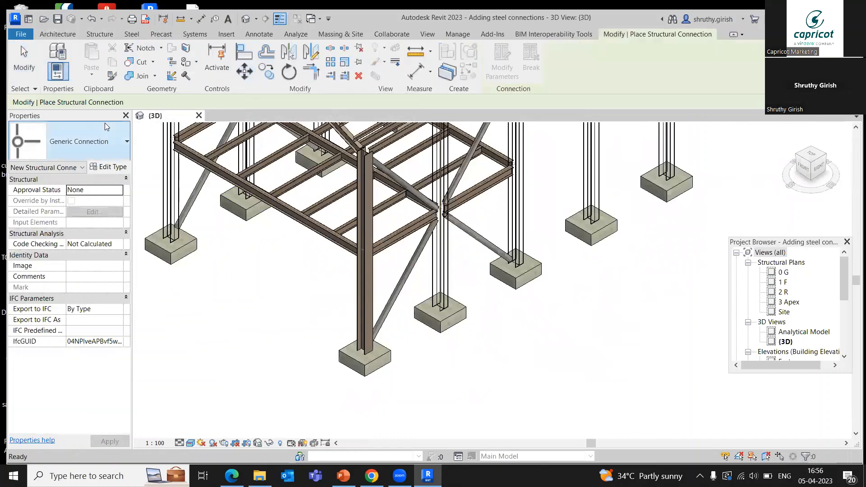
{"action": "left_click", "coordinate": [79, 141]}
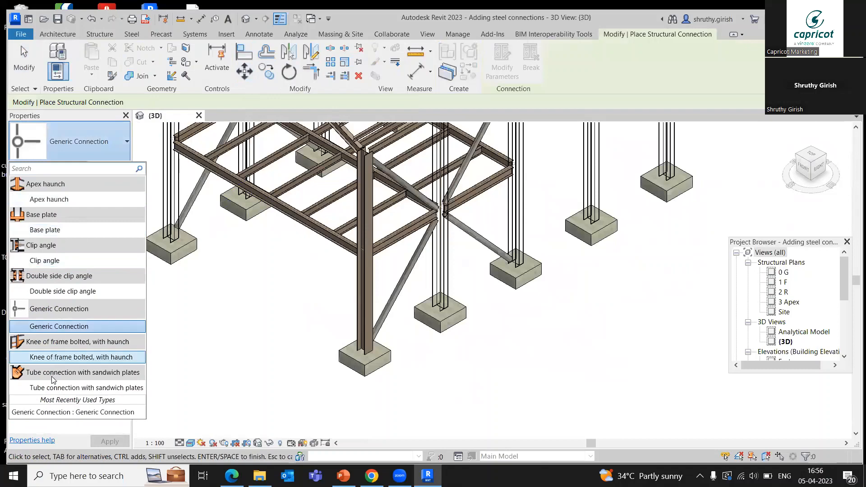
{"action": "left_click", "coordinate": [86, 387]}
{"action": "scroll", "coordinate": [387, 337], "scroll_direction": "up", "scroll_amount": 2}
{"action": "scroll", "coordinate": [387, 334], "scroll_direction": "up", "scroll_amount": 1}
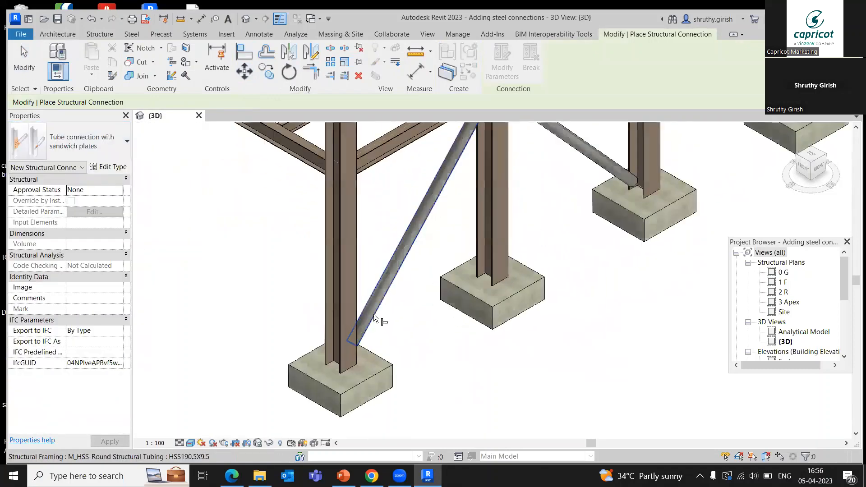
{"action": "left_click", "coordinate": [368, 302]}
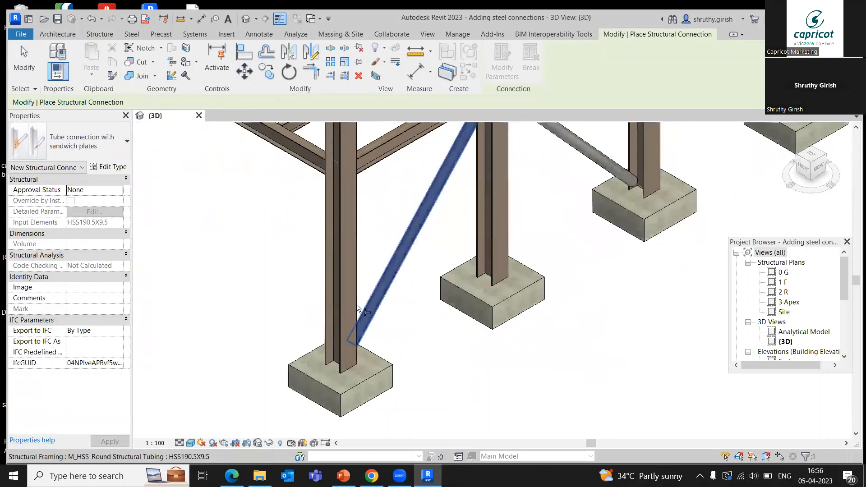
{"action": "left_click", "coordinate": [353, 304]}
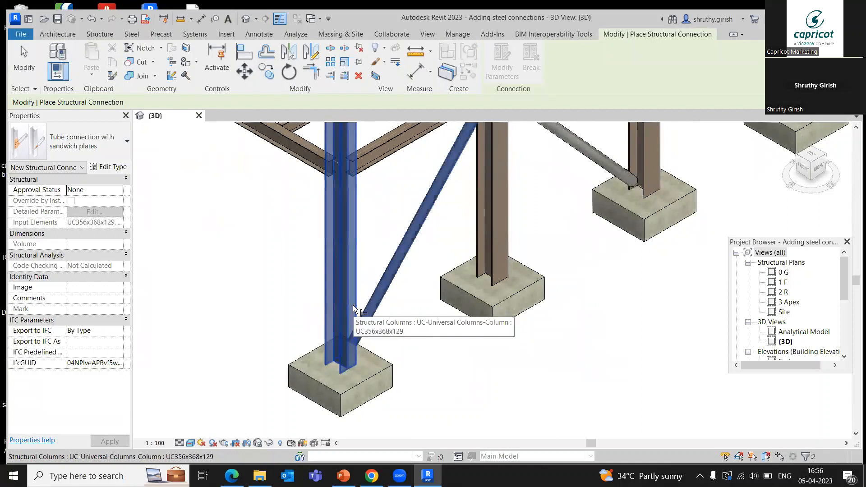
{"action": "key", "text": "Return"}
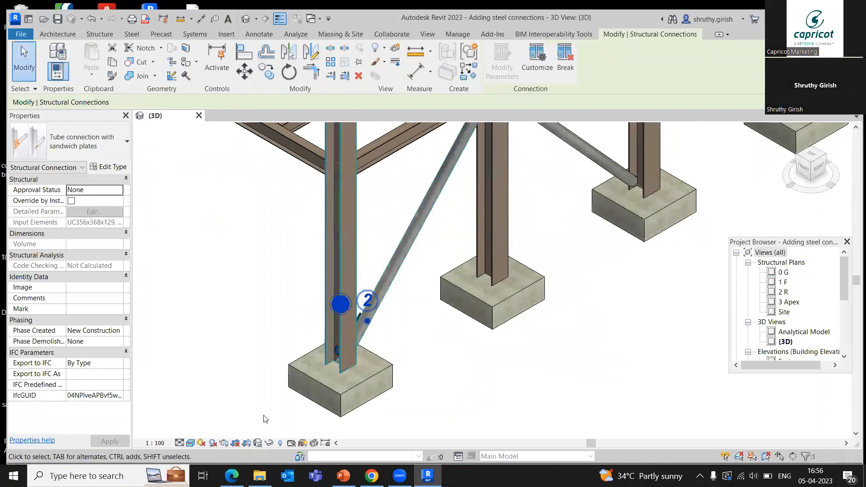
Step: Set the 3D view's detail level to Fine and select the sandwich-plate connection at the base of the corner column
{"action": "left_click", "coordinate": [179, 443]}
{"action": "left_click", "coordinate": [187, 432]}
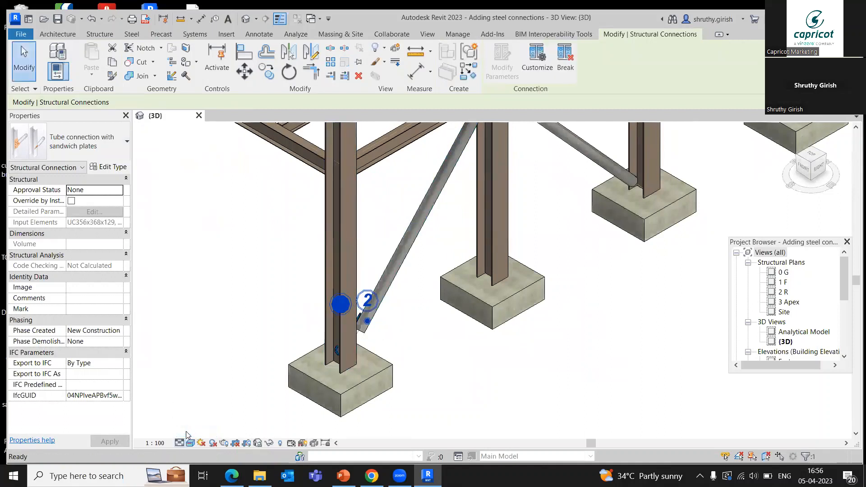
{"action": "left_click", "coordinate": [227, 423]}
{"action": "scroll", "coordinate": [440, 360], "scroll_direction": "down", "scroll_amount": 1}
{"action": "middle_click_drag", "start_coordinate": [440, 363], "coordinate": [369, 328], "text": "shift"}
{"action": "scroll", "coordinate": [340, 226], "scroll_direction": "up", "scroll_amount": 2}
{"action": "middle_click_drag", "start_coordinate": [340, 226], "coordinate": [429, 378]}
{"action": "scroll", "coordinate": [421, 341], "scroll_direction": "up", "scroll_amount": 7}
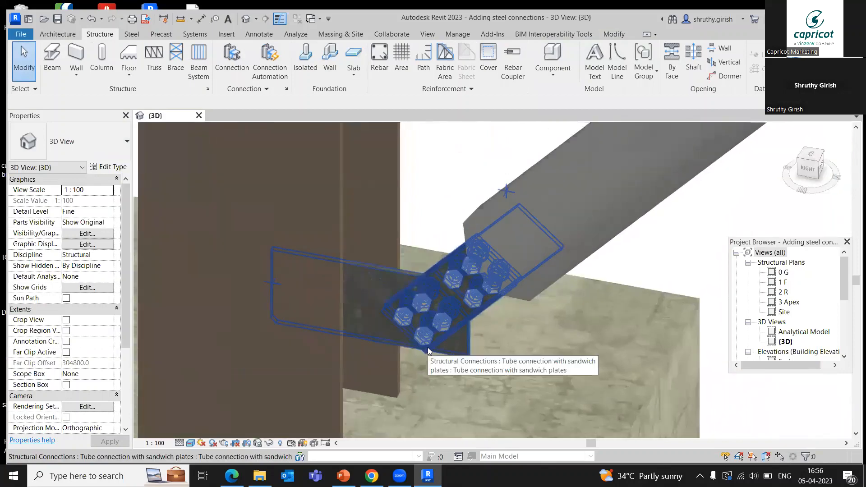
{"action": "middle_click_drag", "start_coordinate": [428, 347], "coordinate": [456, 345], "text": "shift"}
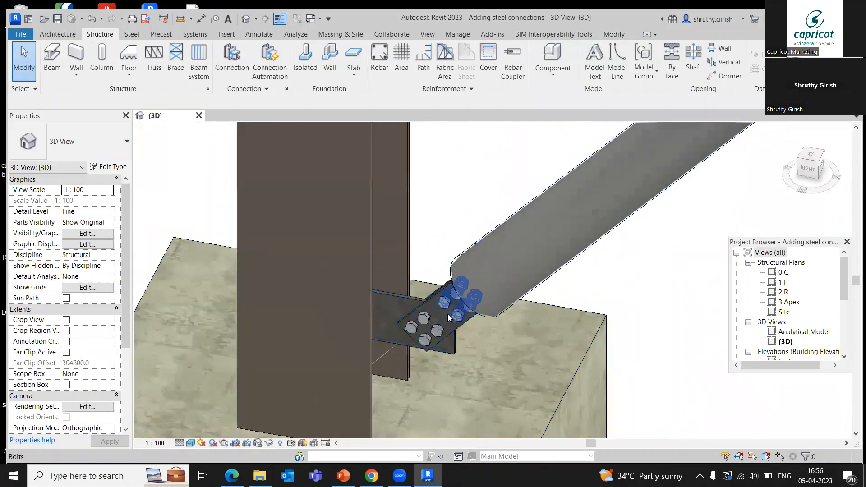
{"action": "left_click", "coordinate": [415, 303]}
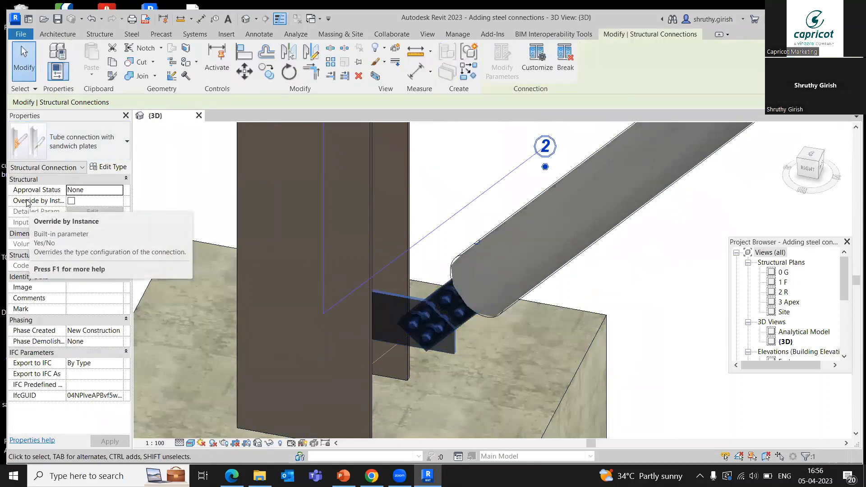
Step: Enable Override by Instance for the selected tube connection with sandwich plates and open its modification parameters
{"action": "left_click", "coordinate": [71, 201]}
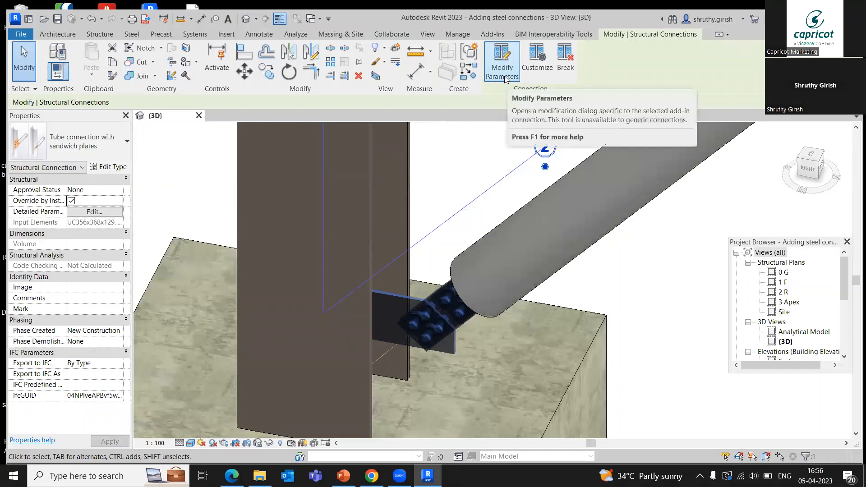
{"action": "left_click", "coordinate": [71, 201]}
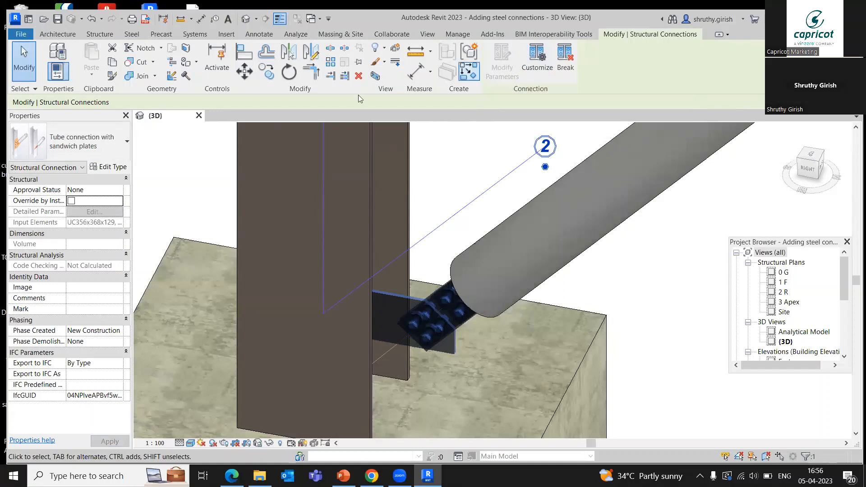
{"action": "left_click", "coordinate": [71, 201]}
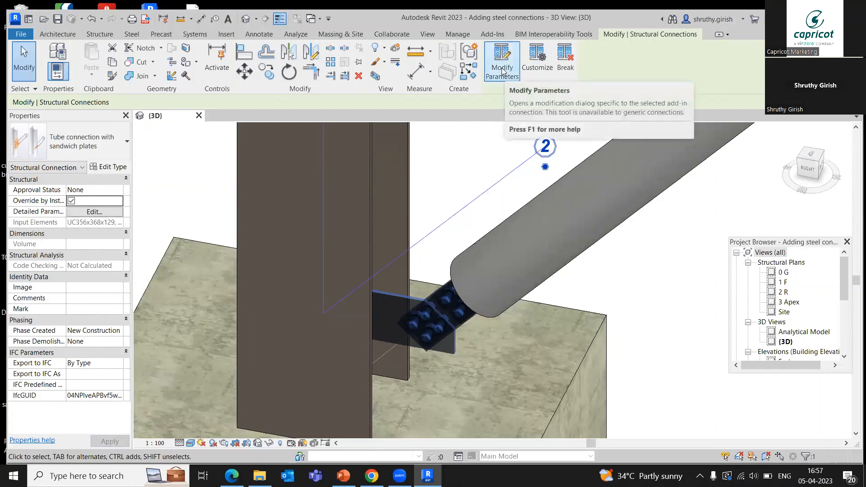
{"action": "left_click", "coordinate": [502, 72]}
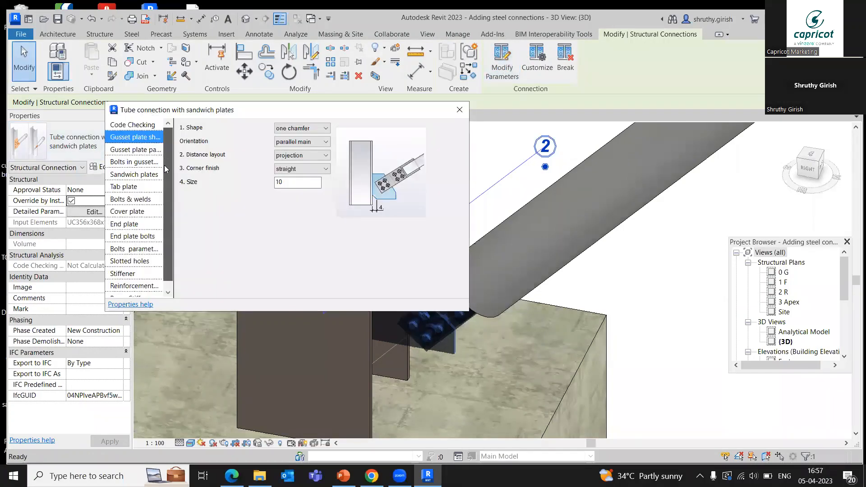
Step: Review the connection's gusset plate shape, gusset plate parameters and sandwich plate settings
{"action": "mouse_move", "coordinate": [164, 165]}
{"action": "left_mouse_down"}
{"action": "mouse_move", "coordinate": [164, 211]}
{"action": "mouse_move", "coordinate": [167, 172]}
{"action": "left_mouse_up"}
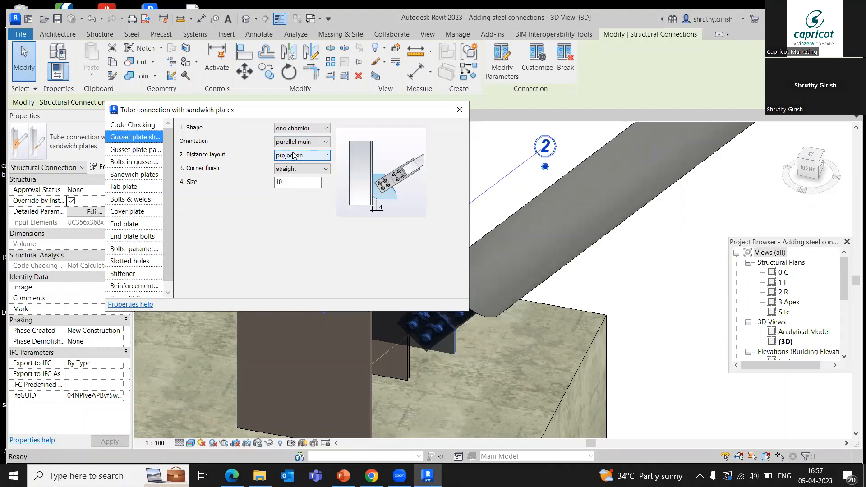
{"action": "left_click", "coordinate": [139, 148]}
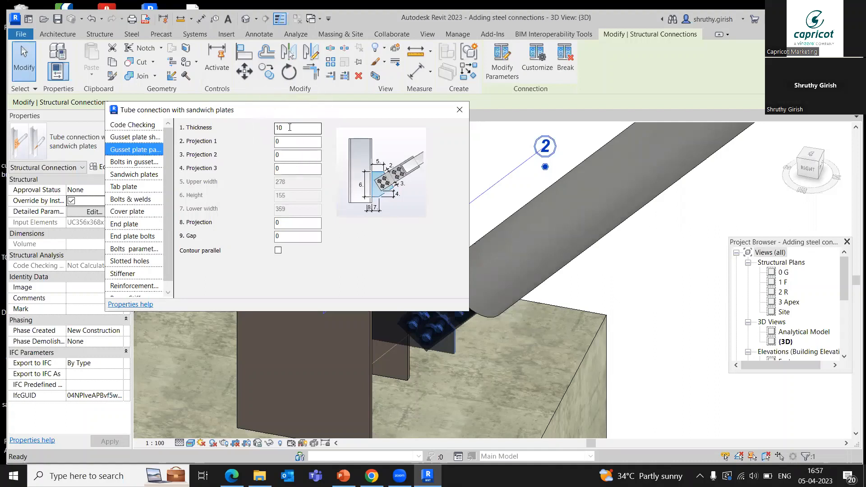
{"action": "left_click_drag", "start_coordinate": [289, 127], "coordinate": [272, 127]}
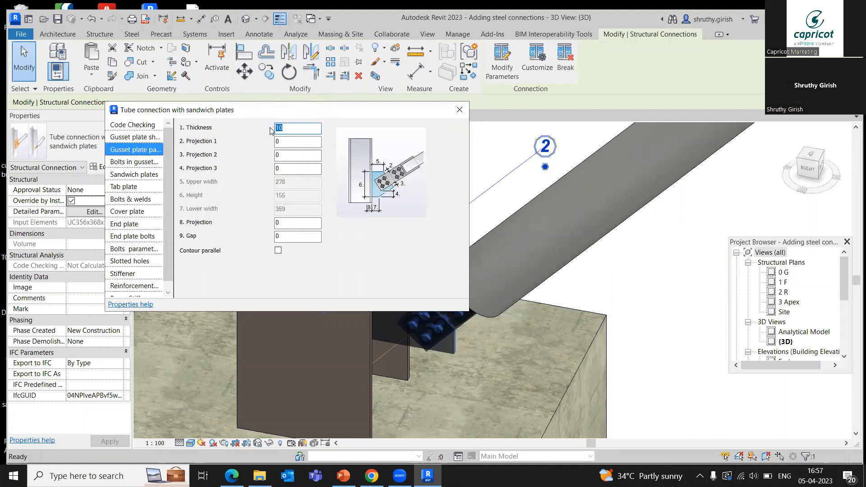
{"action": "left_click", "coordinate": [284, 142]}
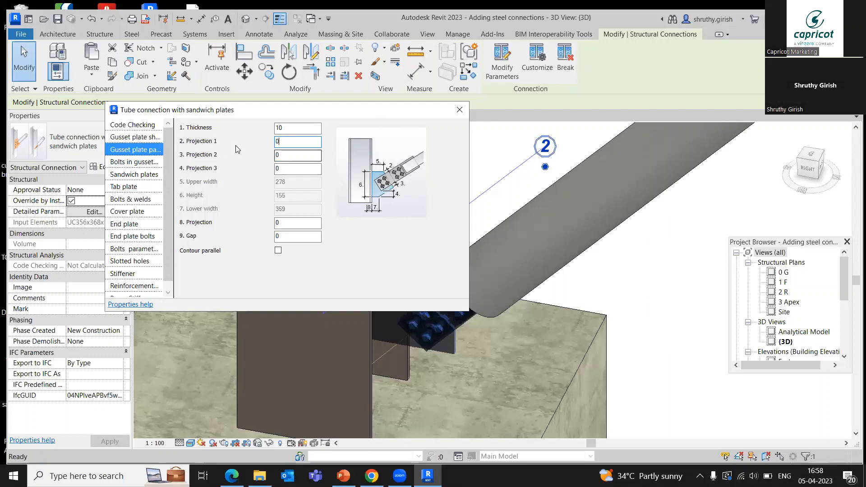
{"action": "left_click", "coordinate": [145, 177]}
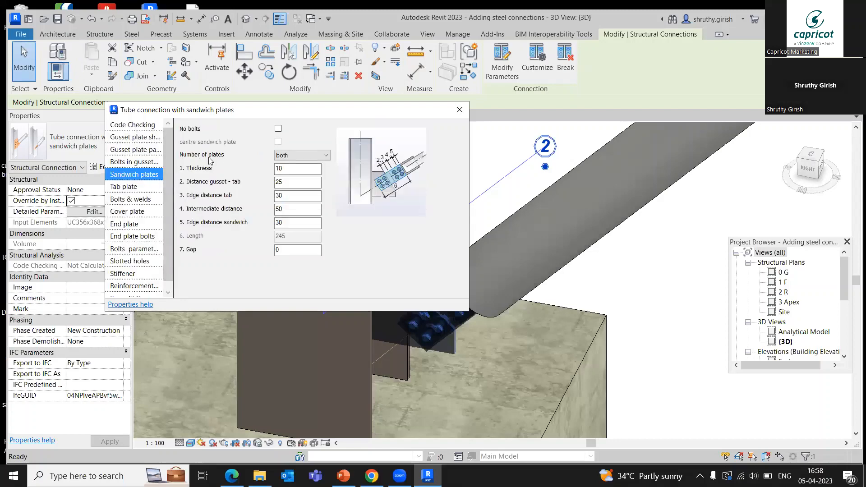
{"action": "left_click", "coordinate": [287, 171]}
{"action": "left_click", "coordinate": [185, 256]}
Step: Set the tube connection's bolt diameter to 10.00 mm and finish editing its parameters
{"action": "left_click", "coordinate": [135, 199]}
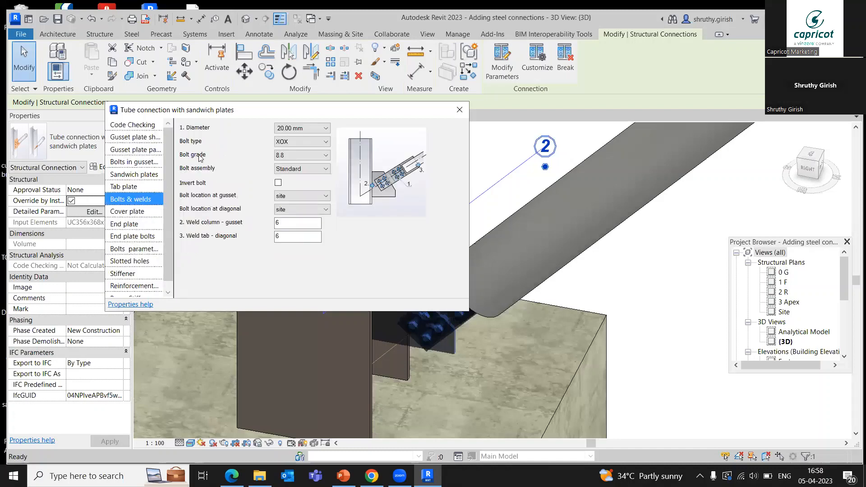
{"action": "left_click", "coordinate": [287, 131]}
{"action": "left_click", "coordinate": [293, 130]}
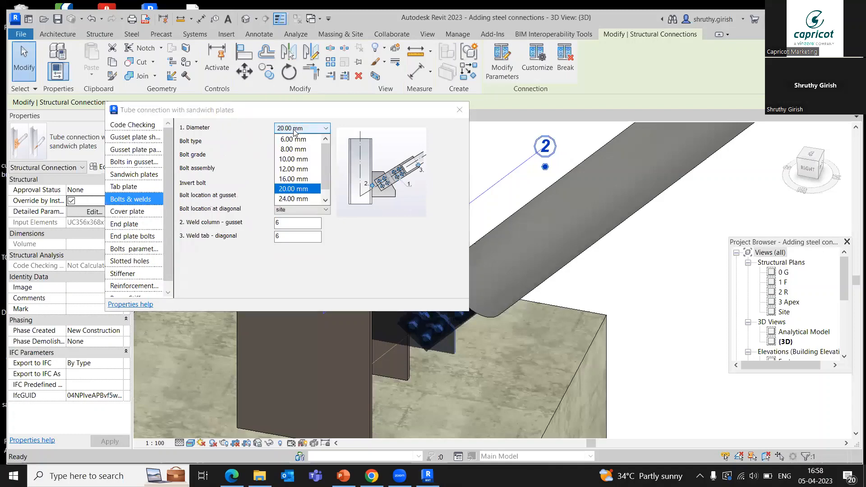
{"action": "left_click", "coordinate": [591, 220]}
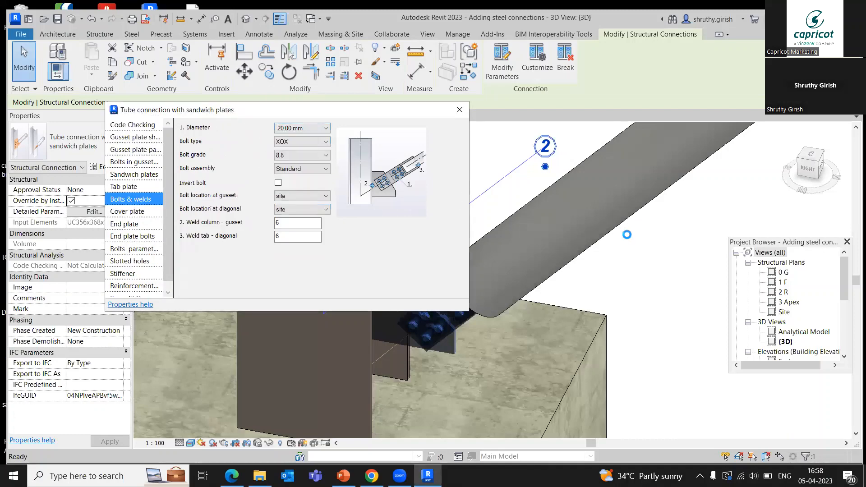
{"action": "middle_click_drag", "start_coordinate": [609, 268], "coordinate": [590, 207]}
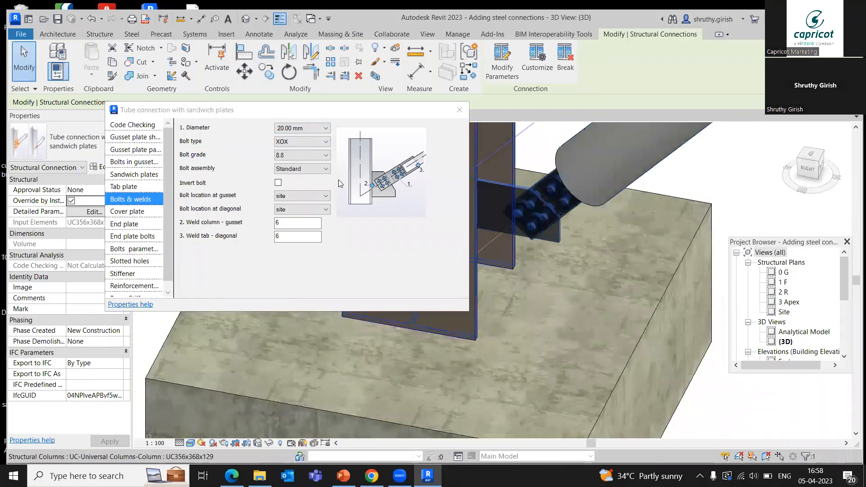
{"action": "left_click", "coordinate": [307, 129]}
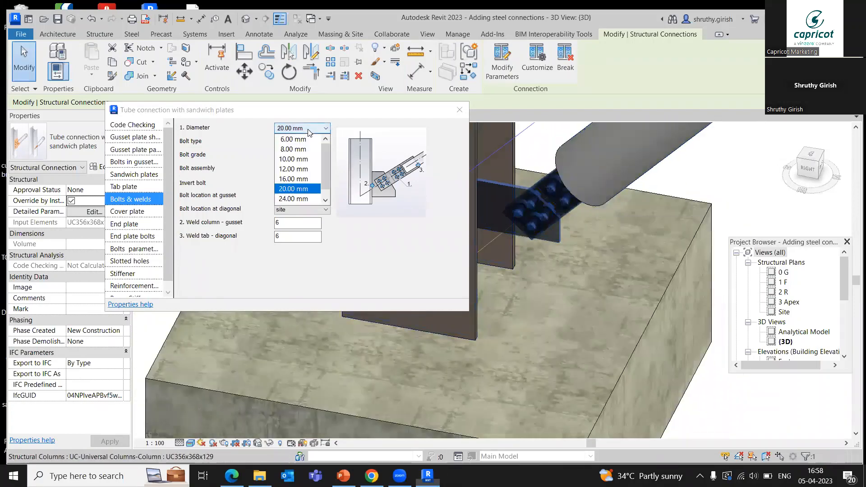
{"action": "left_click", "coordinate": [298, 159]}
{"action": "scroll", "coordinate": [541, 208], "scroll_direction": "up", "scroll_amount": 3}
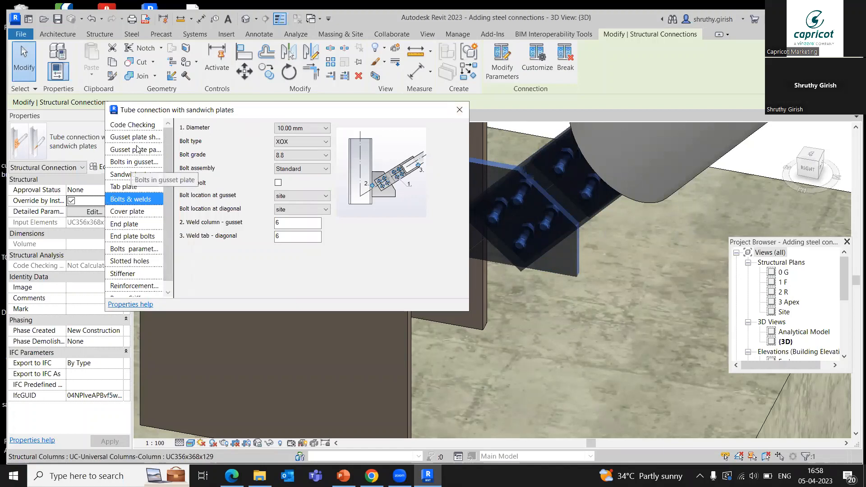
{"action": "left_click", "coordinate": [459, 110]}
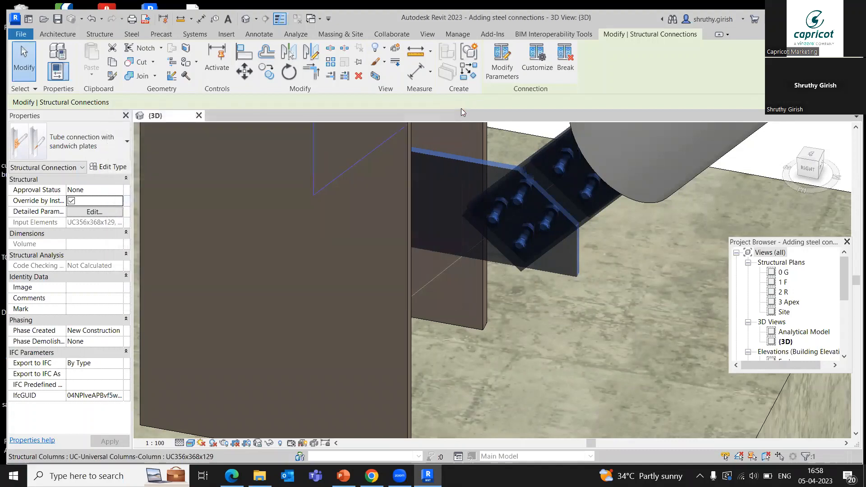
Step: Propagate the modified tube connection to the matching brace-to-column joints in the model
{"action": "scroll", "coordinate": [441, 215], "scroll_direction": "down", "scroll_amount": 4}
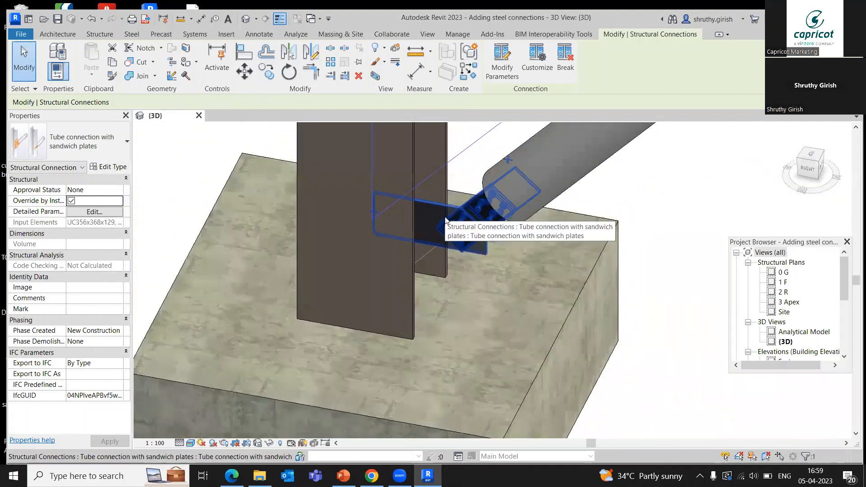
{"action": "right_click", "coordinate": [445, 184]}
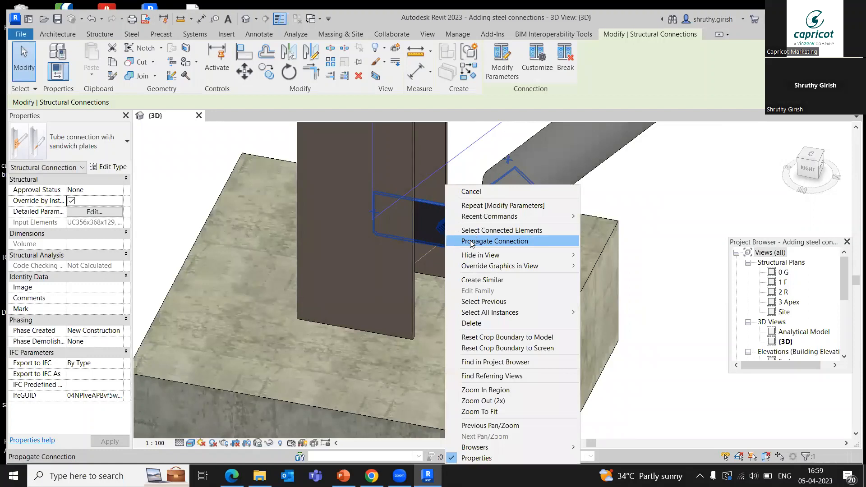
{"action": "left_click", "coordinate": [471, 242]}
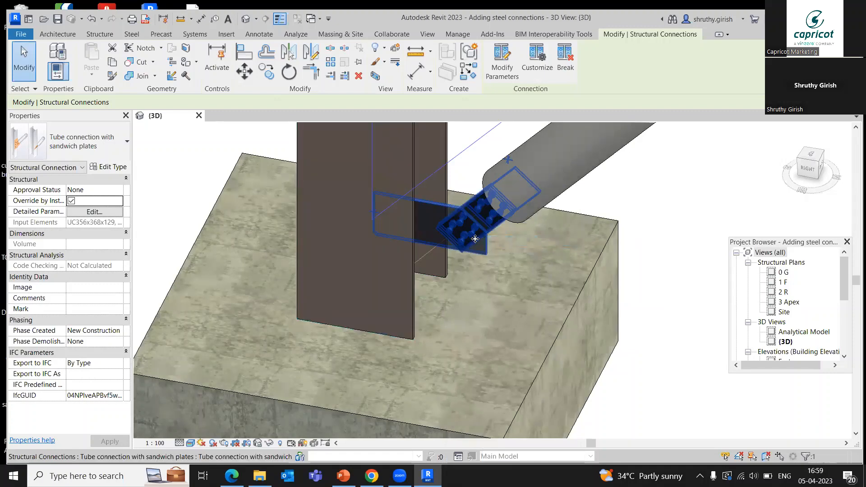
Step: Examine the column and brace joints around the steel frame for the propagated tube connections
{"action": "scroll", "coordinate": [508, 265], "scroll_direction": "down", "scroll_amount": 5}
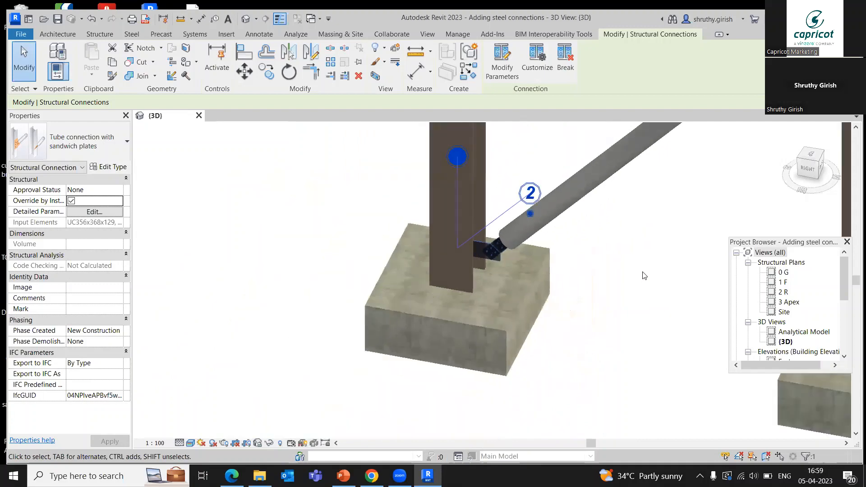
{"action": "middle_click_drag", "start_coordinate": [676, 273], "coordinate": [471, 230]}
{"action": "scroll", "coordinate": [404, 252], "scroll_direction": "up", "scroll_amount": 4}
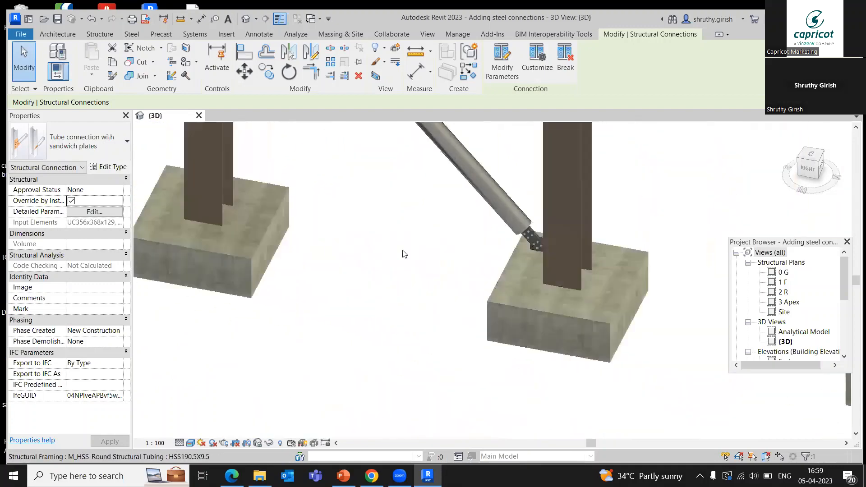
{"action": "scroll", "coordinate": [446, 289], "scroll_direction": "down", "scroll_amount": 5}
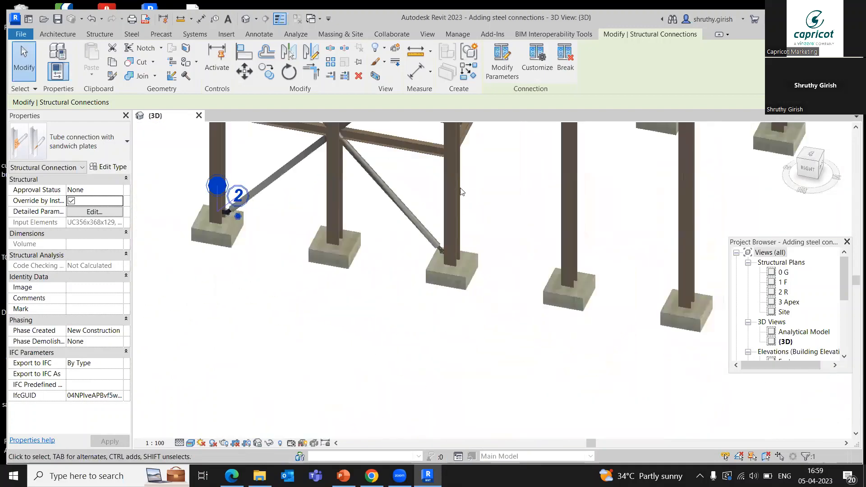
{"action": "middle_click_drag", "start_coordinate": [460, 191], "coordinate": [481, 334]}
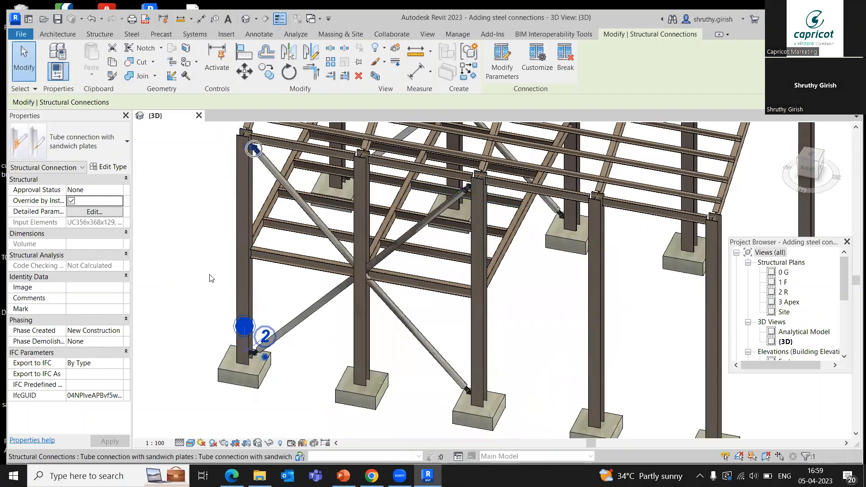
{"action": "scroll", "coordinate": [224, 217], "scroll_direction": "down", "scroll_amount": 2}
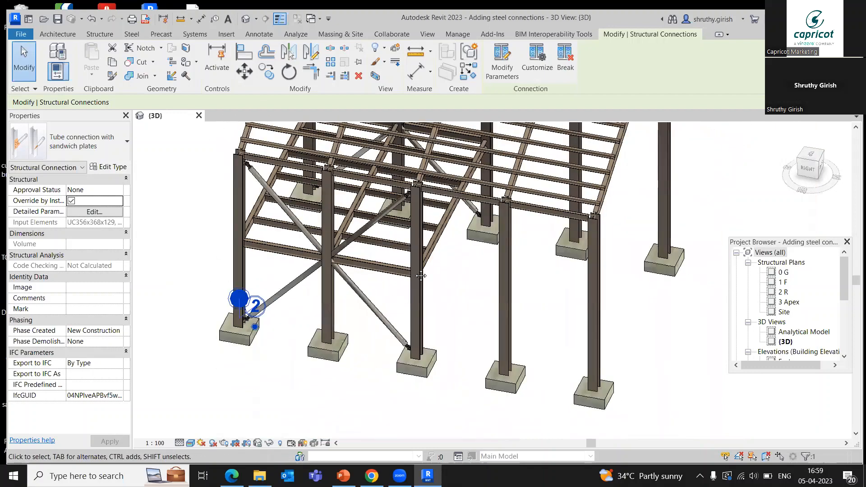
{"action": "middle_click_drag", "start_coordinate": [421, 276], "coordinate": [357, 299], "text": "shift"}
{"action": "middle_click_drag", "start_coordinate": [208, 284], "coordinate": [392, 297], "text": "shift"}
{"action": "scroll", "coordinate": [399, 298], "scroll_direction": "up", "scroll_amount": 2}
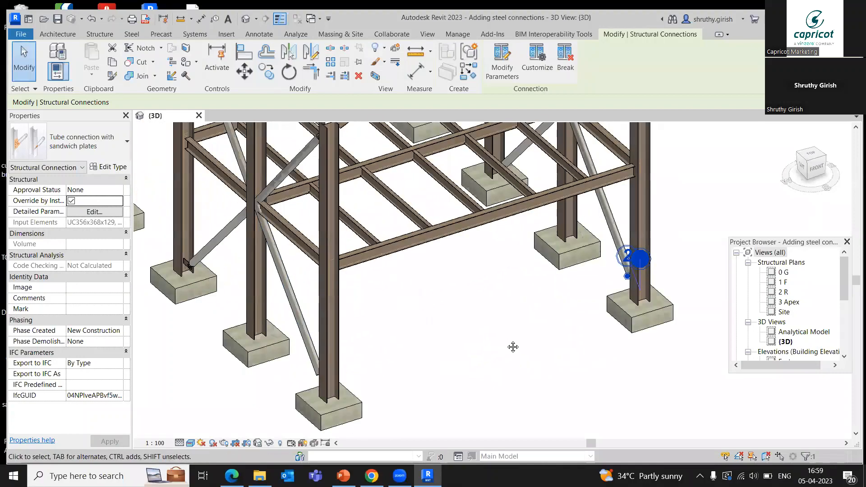
{"action": "scroll", "coordinate": [311, 243], "scroll_direction": "up", "scroll_amount": 3}
{"action": "middle_click_drag", "start_coordinate": [320, 156], "coordinate": [275, 231]}
{"action": "scroll", "coordinate": [279, 149], "scroll_direction": "down", "scroll_amount": 1}
{"action": "scroll", "coordinate": [293, 180], "scroll_direction": "down", "scroll_amount": 3}
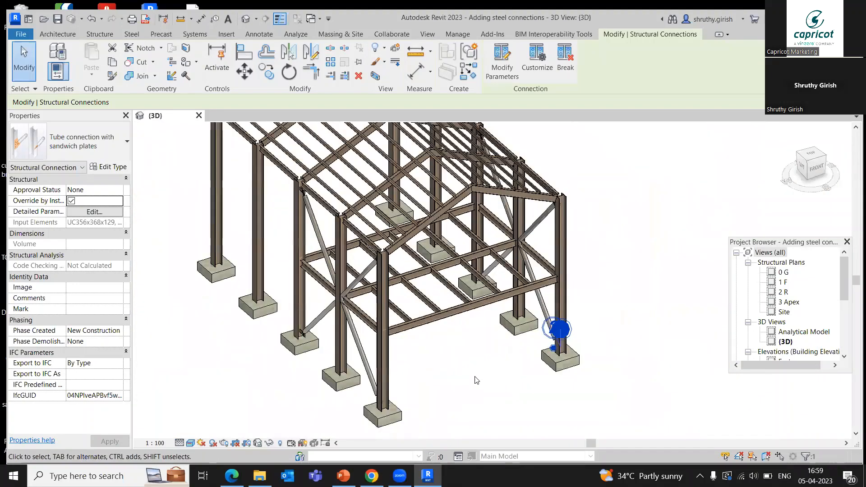
{"action": "middle_click_drag", "start_coordinate": [442, 369], "coordinate": [548, 356], "text": "shift"}
{"action": "middle_click_drag", "start_coordinate": [609, 362], "coordinate": [511, 386]}
{"action": "scroll", "coordinate": [520, 381], "scroll_direction": "up", "scroll_amount": 1}
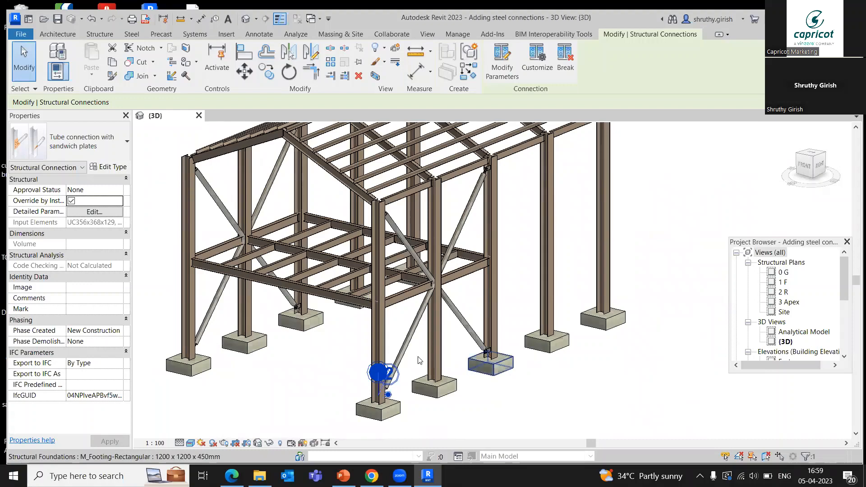
{"action": "middle_click_drag", "start_coordinate": [559, 384], "coordinate": [588, 359]}
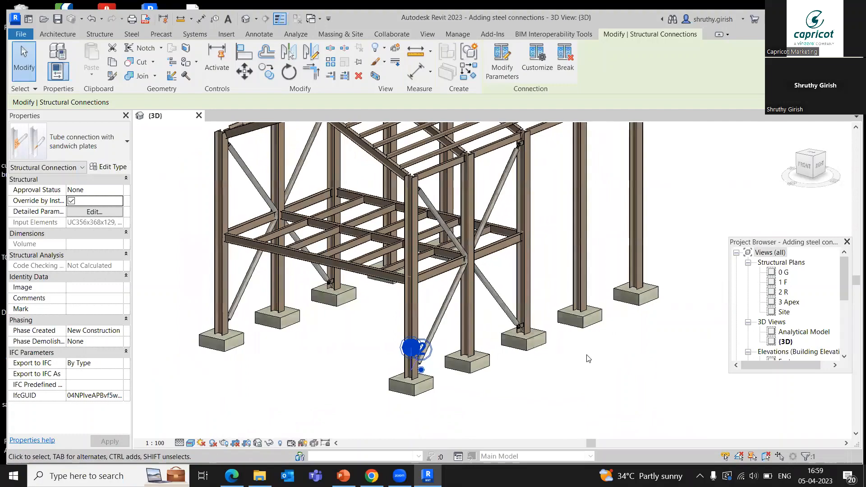
{"action": "middle_click_drag", "start_coordinate": [282, 352], "coordinate": [264, 407]}
{"action": "middle_click_drag", "start_coordinate": [313, 214], "coordinate": [300, 276]}
{"action": "scroll", "coordinate": [299, 276], "scroll_direction": "up", "scroll_amount": 1}
{"action": "middle_click_drag", "start_coordinate": [202, 200], "coordinate": [220, 179]}
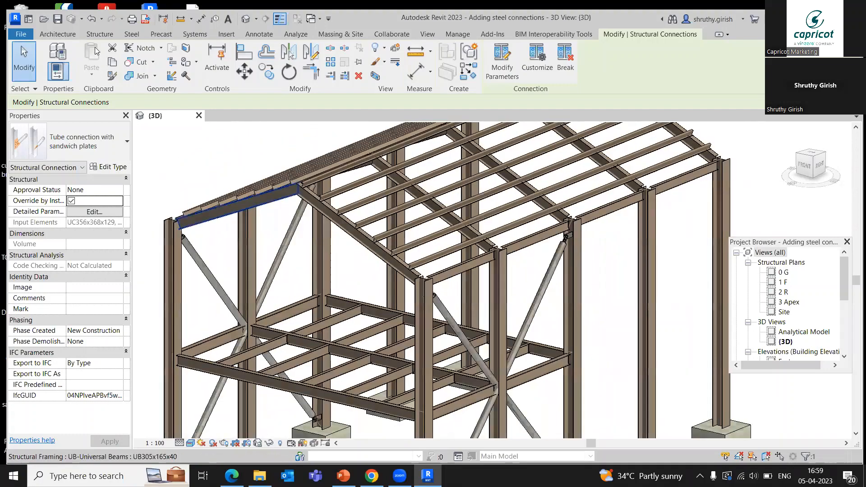
Step: Try to place an Apex haunch connection between the two end rafters where they meet at the roof ridge
{"action": "left_click", "coordinate": [99, 34]}
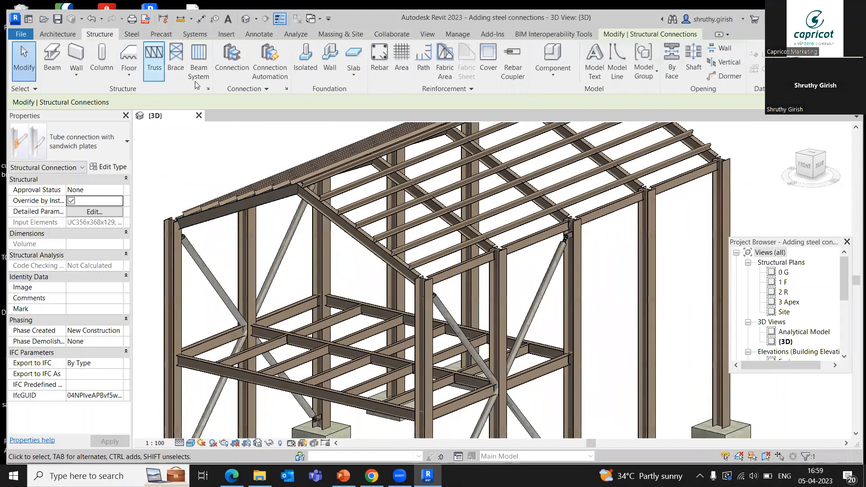
{"action": "left_click", "coordinate": [223, 71]}
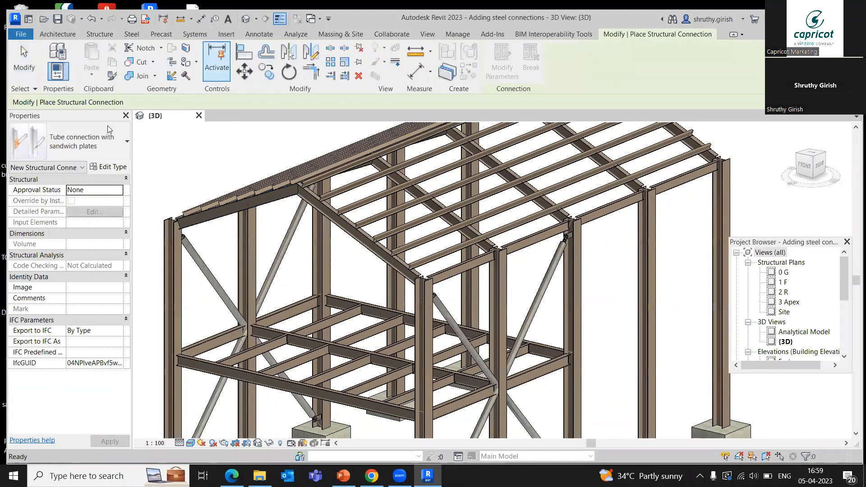
{"action": "left_click", "coordinate": [104, 156]}
{"action": "left_click", "coordinate": [59, 197]}
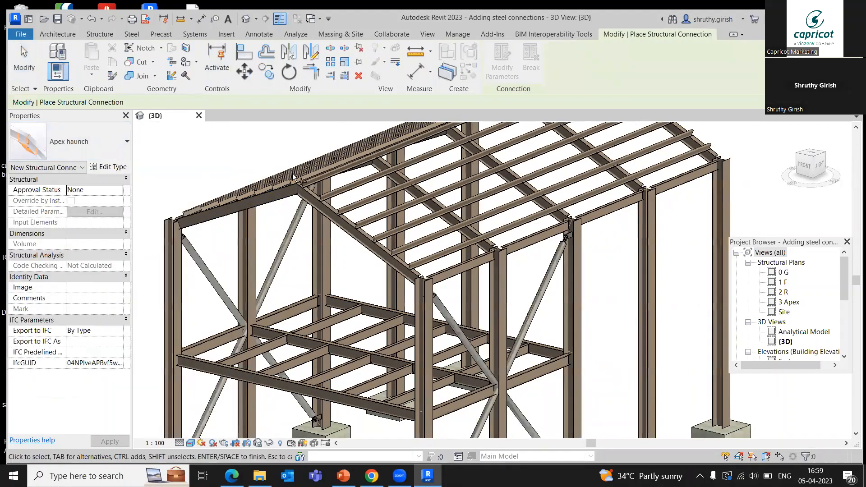
{"action": "scroll", "coordinate": [307, 255], "scroll_direction": "up", "scroll_amount": 5}
{"action": "middle_click_drag", "start_coordinate": [341, 265], "coordinate": [419, 265]}
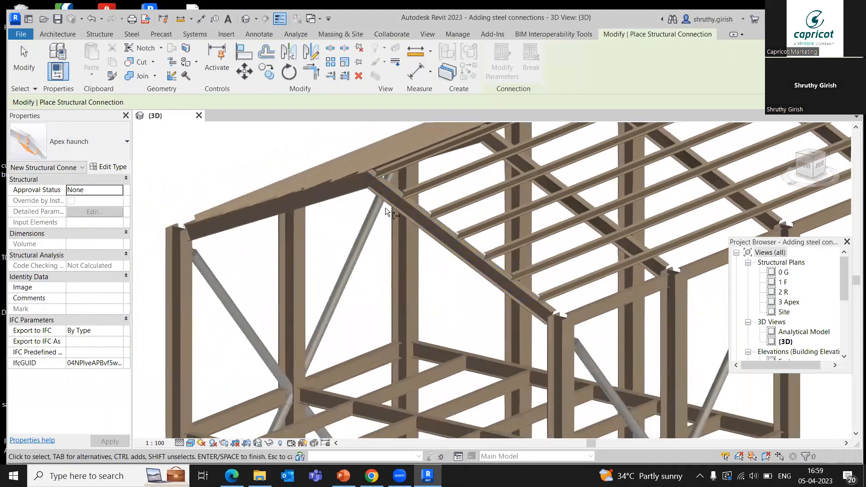
{"action": "left_click", "coordinate": [391, 189]}
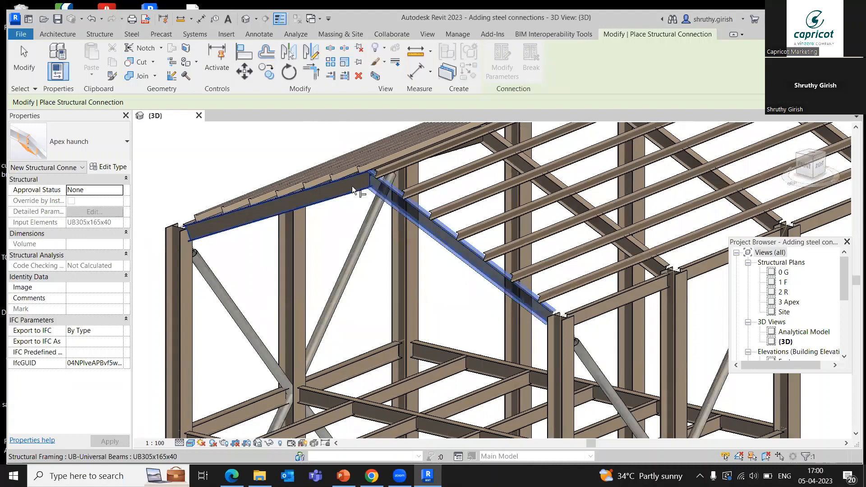
{"action": "scroll", "coordinate": [350, 179], "scroll_direction": "up", "scroll_amount": 2}
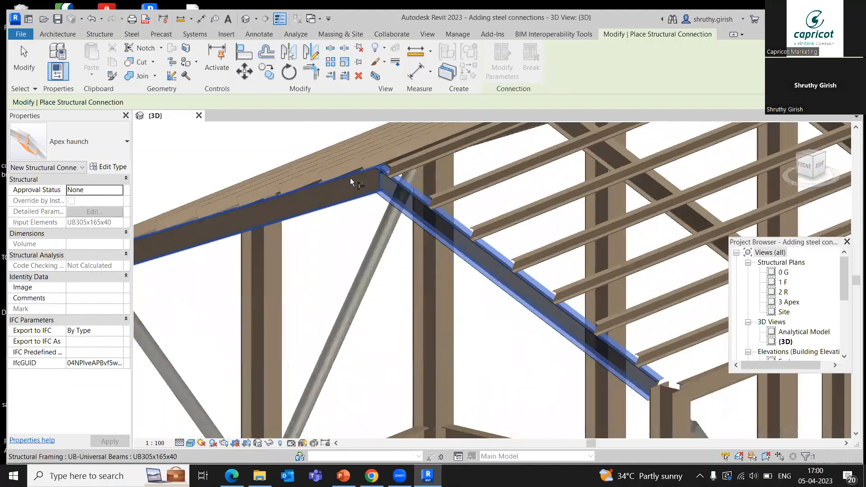
{"action": "scroll", "coordinate": [350, 177], "scroll_direction": "up", "scroll_amount": 2}
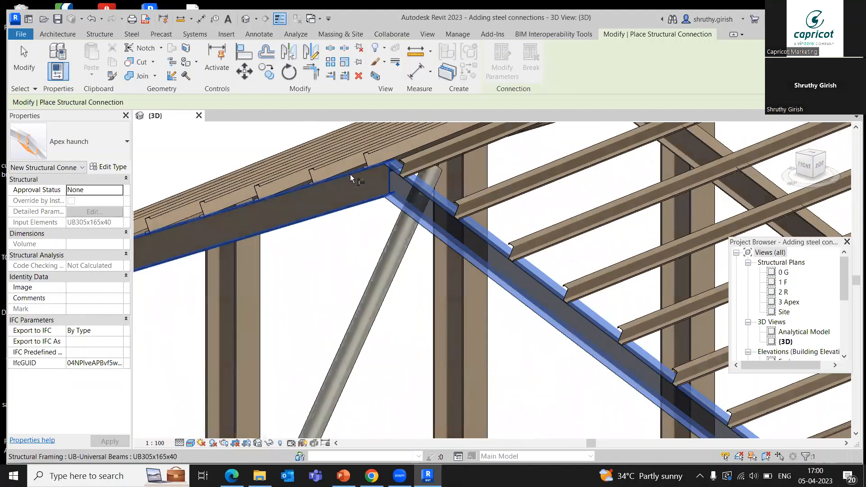
{"action": "left_click", "coordinate": [351, 177]}
{"action": "middle_click_drag", "start_coordinate": [343, 191], "coordinate": [378, 280]}
{"action": "scroll", "coordinate": [340, 243], "scroll_direction": "down", "scroll_amount": 5}
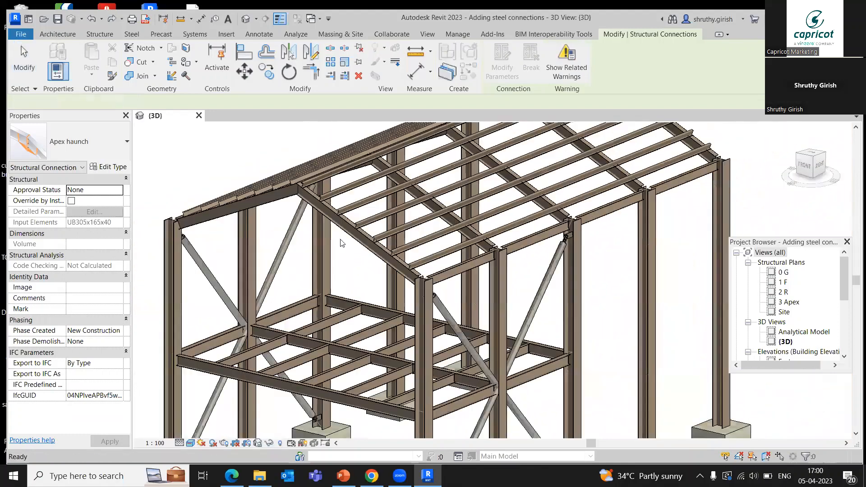
Step: Retry the Apex haunch on the same two end rafters, picking the front-slope rafter before the opposite one
{"action": "middle_click_drag", "start_coordinate": [337, 240], "coordinate": [344, 282], "text": "shift"}
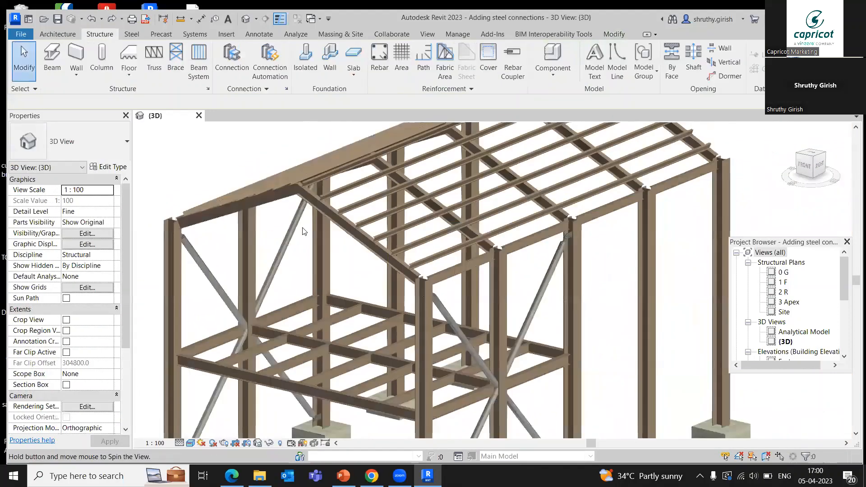
{"action": "middle_click_drag", "start_coordinate": [303, 231], "coordinate": [311, 243], "text": "shift"}
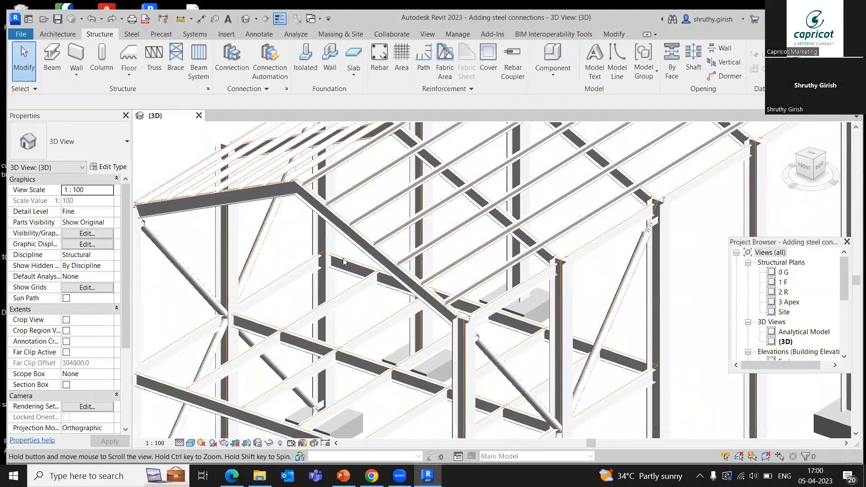
{"action": "scroll", "coordinate": [151, 155], "scroll_direction": "up", "scroll_amount": 3}
{"action": "left_click", "coordinate": [225, 65]}
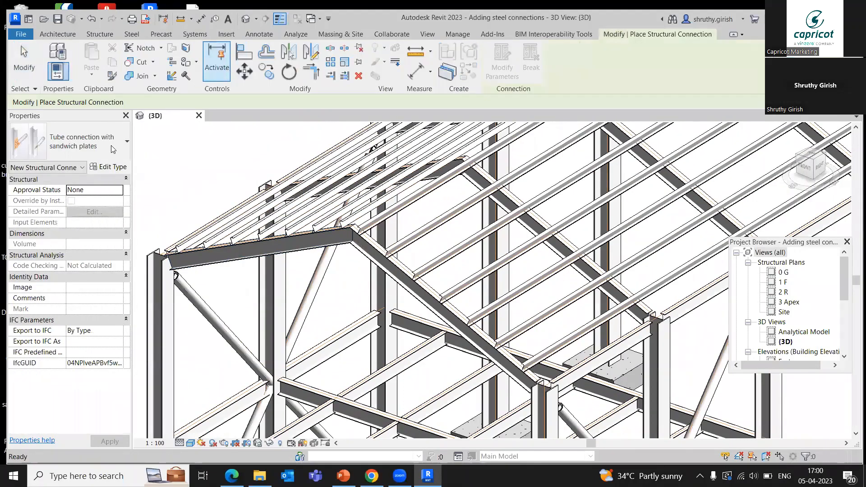
{"action": "left_click", "coordinate": [94, 143]}
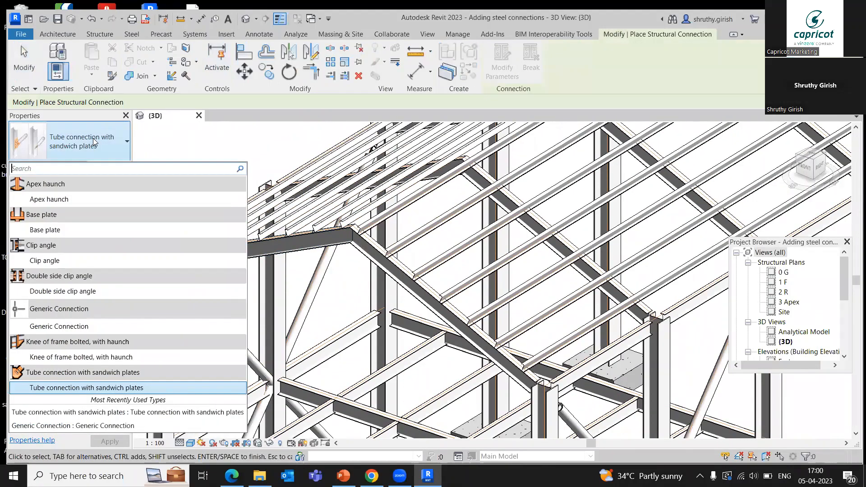
{"action": "left_click", "coordinate": [92, 199]}
{"action": "scroll", "coordinate": [376, 234], "scroll_direction": "up", "scroll_amount": 3}
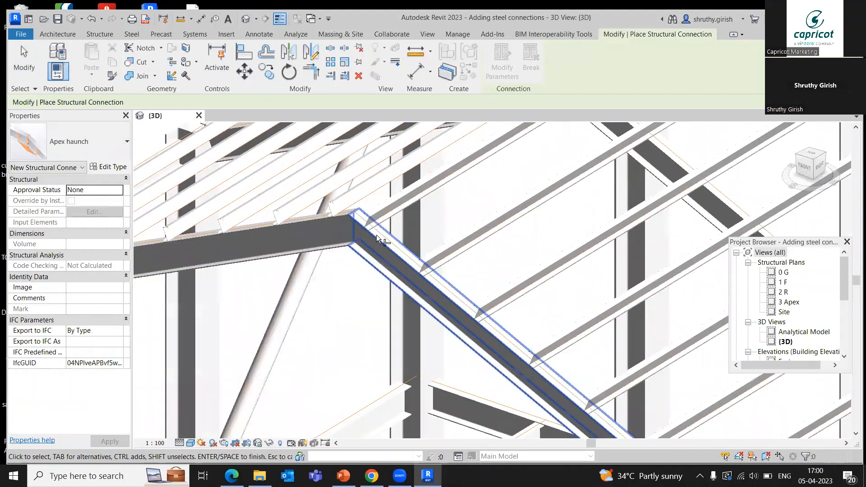
{"action": "left_click", "coordinate": [376, 234]}
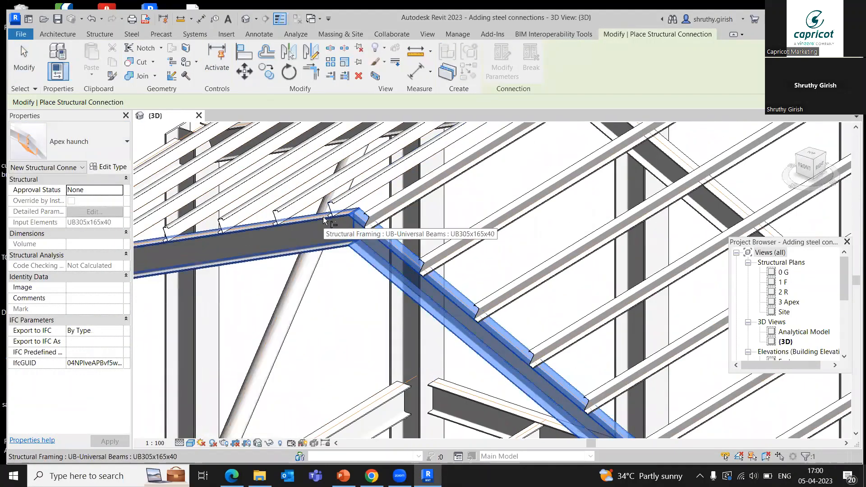
{"action": "key", "text": "ctrl"}
{"action": "left_click", "coordinate": [324, 220]}
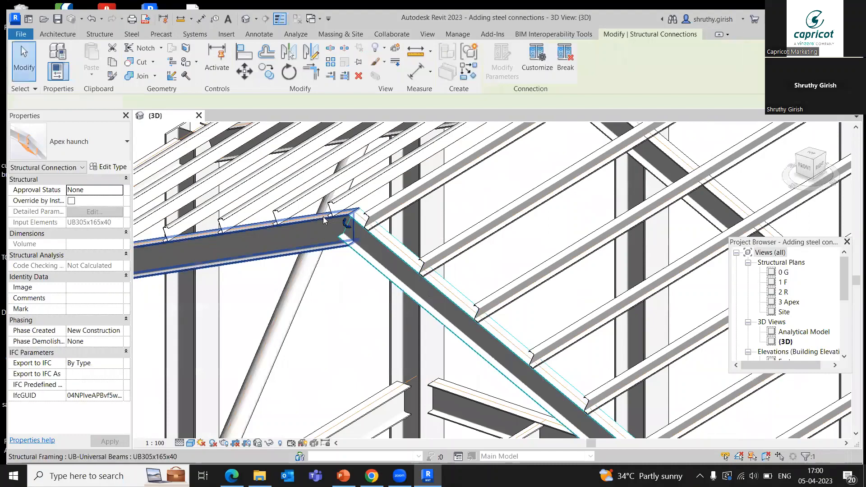
{"action": "scroll", "coordinate": [351, 288], "scroll_direction": "down", "scroll_amount": 5}
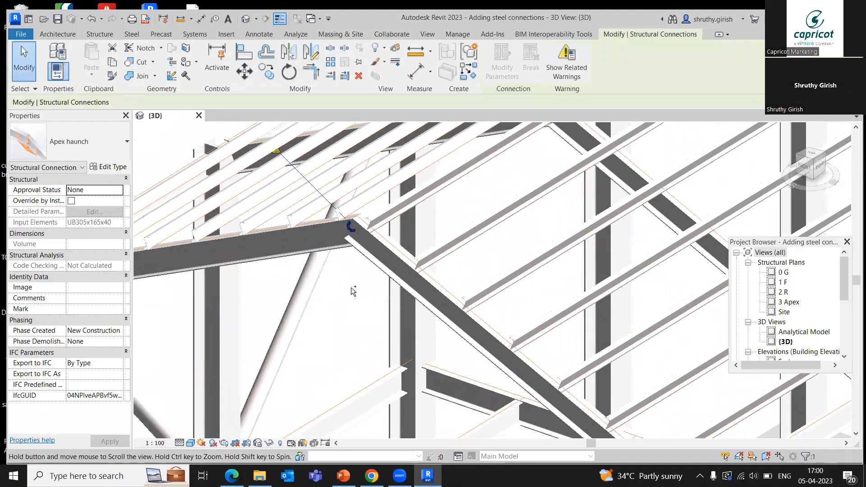
{"action": "key", "text": "Escape"}
Step: Place a tube connection with sandwich plates between the two end rafters at the ridge, and change its type to Apex haunch
{"action": "scroll", "coordinate": [363, 267], "scroll_direction": "up", "scroll_amount": 2}
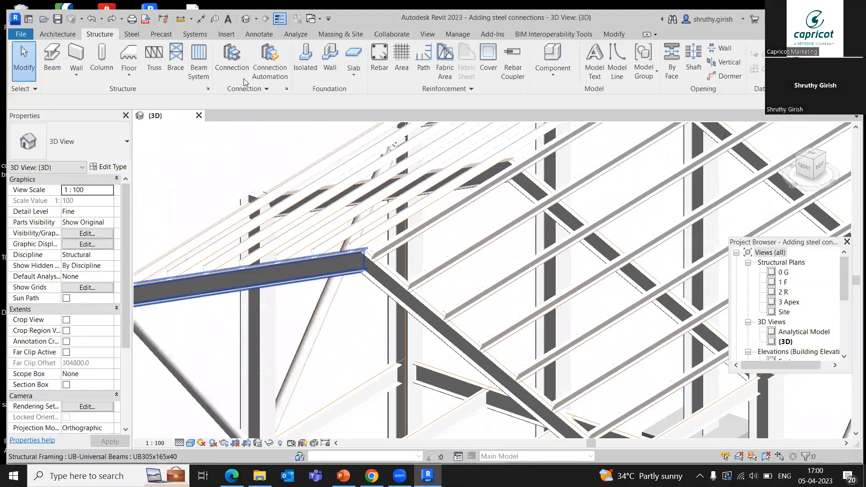
{"action": "left_click", "coordinate": [232, 58]}
{"action": "left_click", "coordinate": [357, 257]}
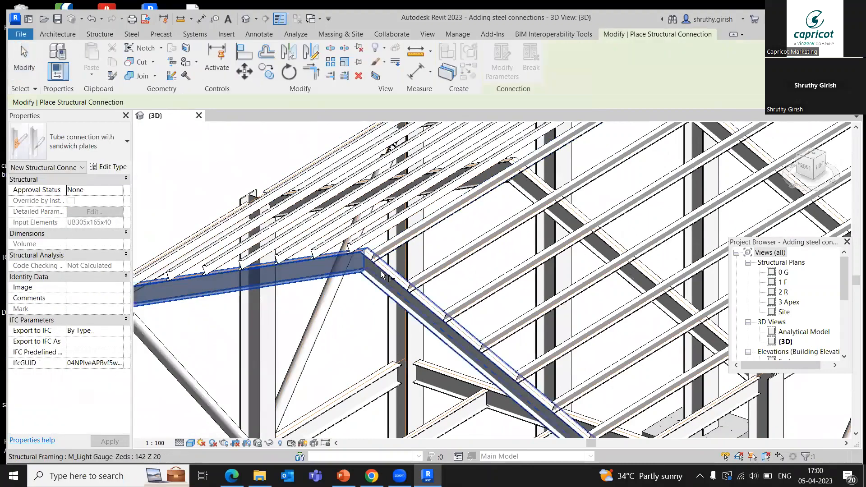
{"action": "left_click", "coordinate": [383, 270]}
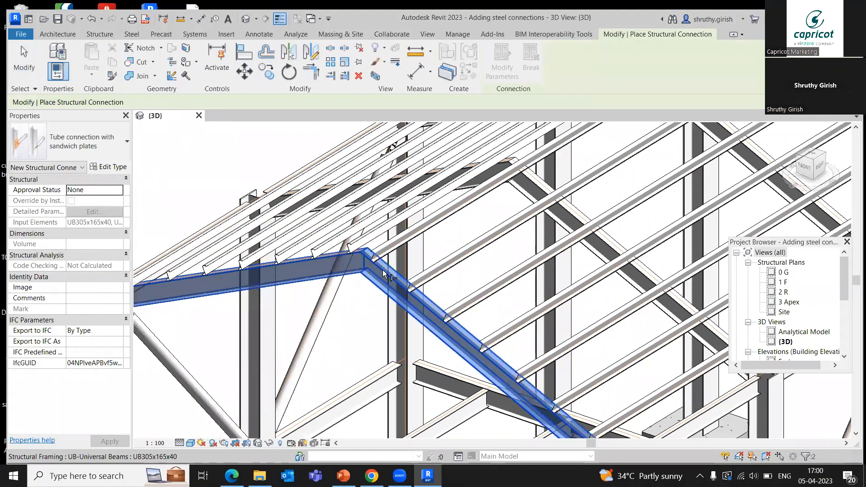
{"action": "key", "text": "Return"}
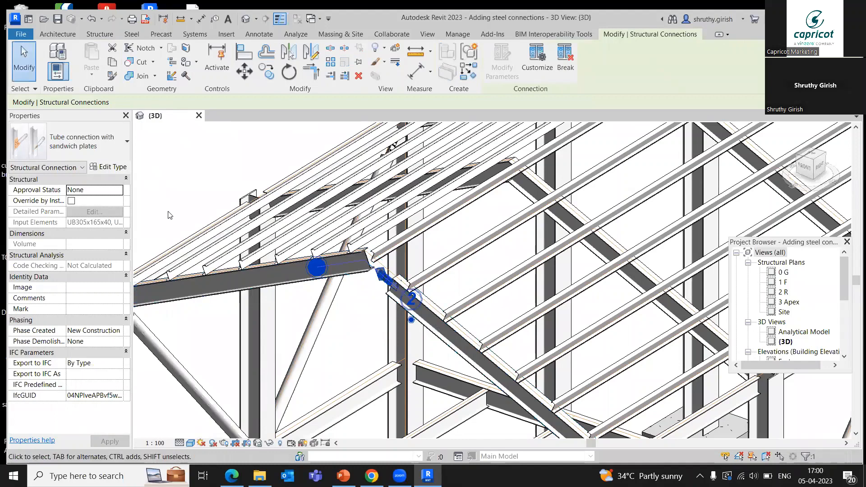
{"action": "left_click", "coordinate": [80, 152]}
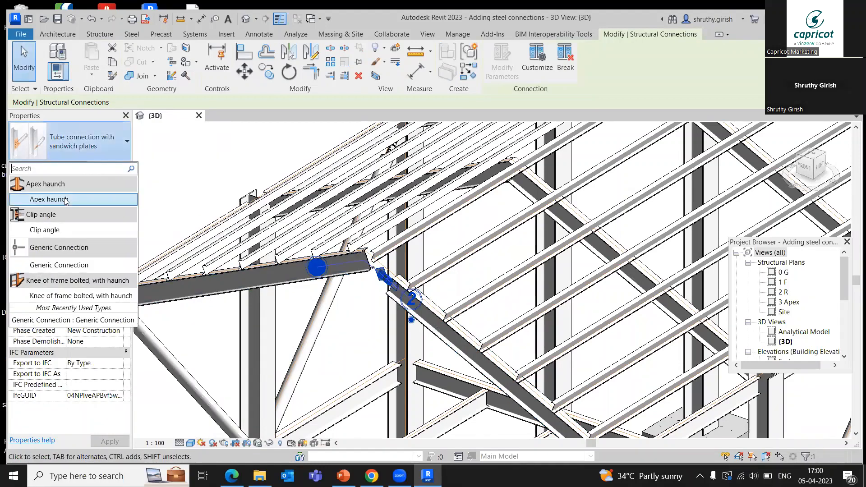
{"action": "left_click", "coordinate": [49, 199]}
{"action": "left_click", "coordinate": [367, 325]}
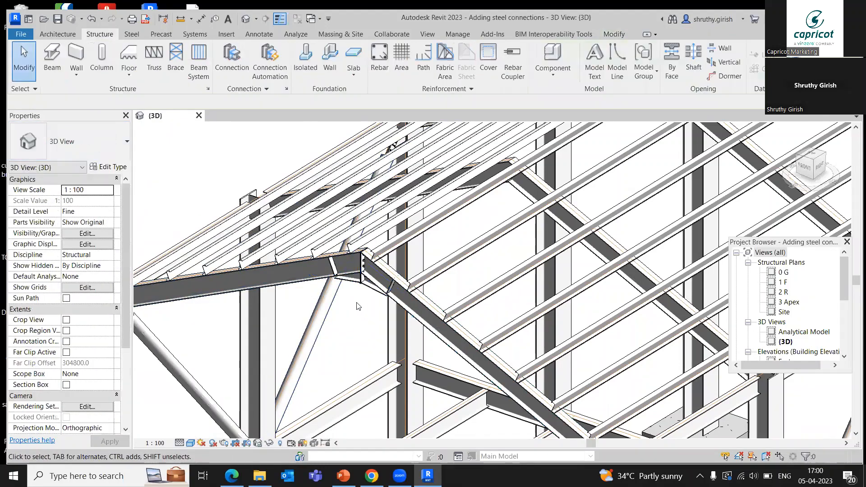
Step: Enable the by-instance override on the placed apex haunch and open its parameters for editing
{"action": "scroll", "coordinate": [357, 301], "scroll_direction": "up", "scroll_amount": 2}
{"action": "middle_click_drag", "start_coordinate": [374, 253], "coordinate": [432, 233]}
{"action": "scroll", "coordinate": [435, 235], "scroll_direction": "up", "scroll_amount": 3}
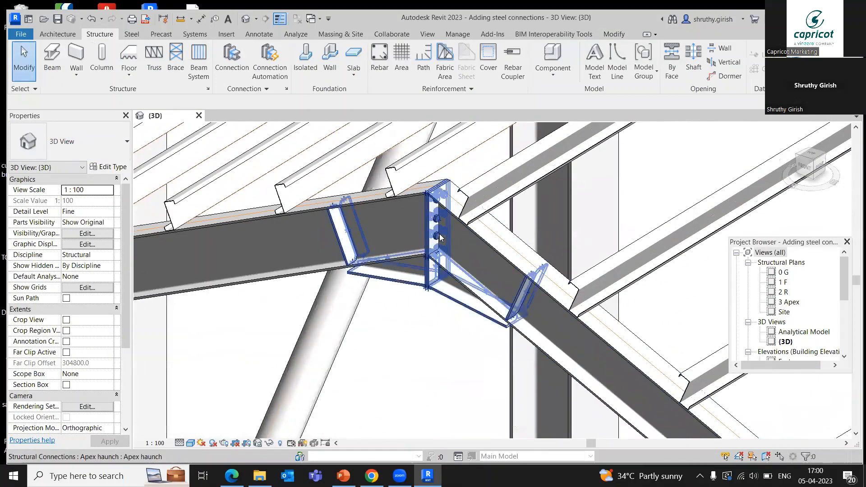
{"action": "left_click", "coordinate": [441, 238]}
{"action": "scroll", "coordinate": [439, 234], "scroll_direction": "down", "scroll_amount": 4}
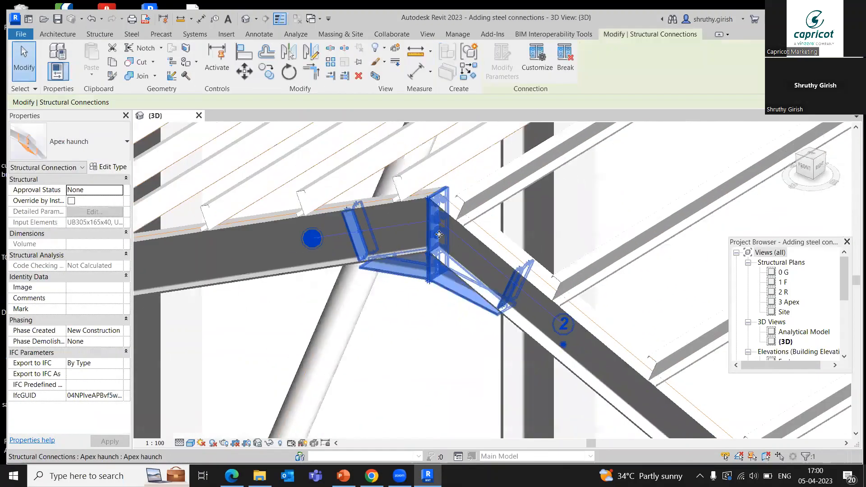
{"action": "left_click", "coordinate": [71, 201]}
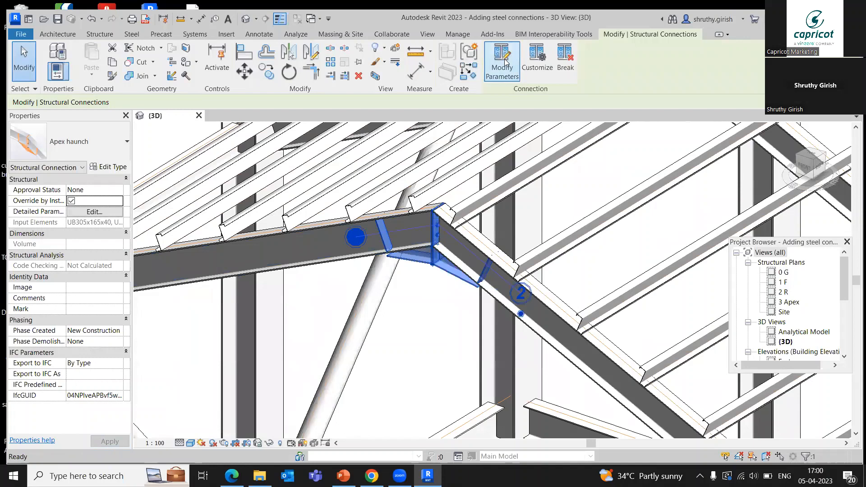
{"action": "left_click", "coordinate": [501, 64]}
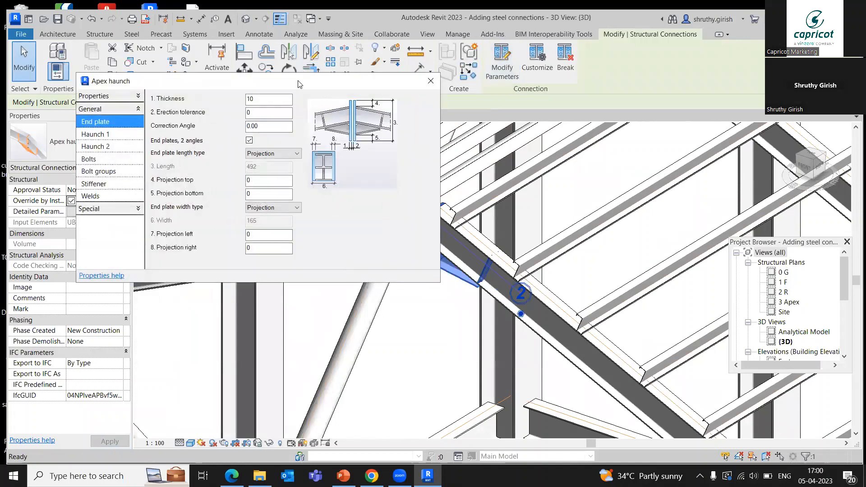
{"action": "left_click_drag", "start_coordinate": [291, 83], "coordinate": [284, 81]}
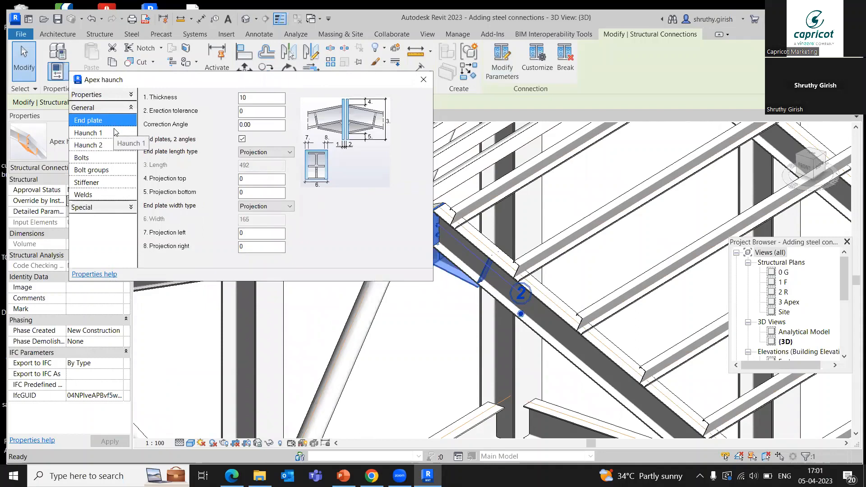
Step: Review the apex haunch's end plate and Haunch 1 settings, keeping Profile as the haunch type
{"action": "left_click_drag", "start_coordinate": [246, 98], "coordinate": [235, 97]}
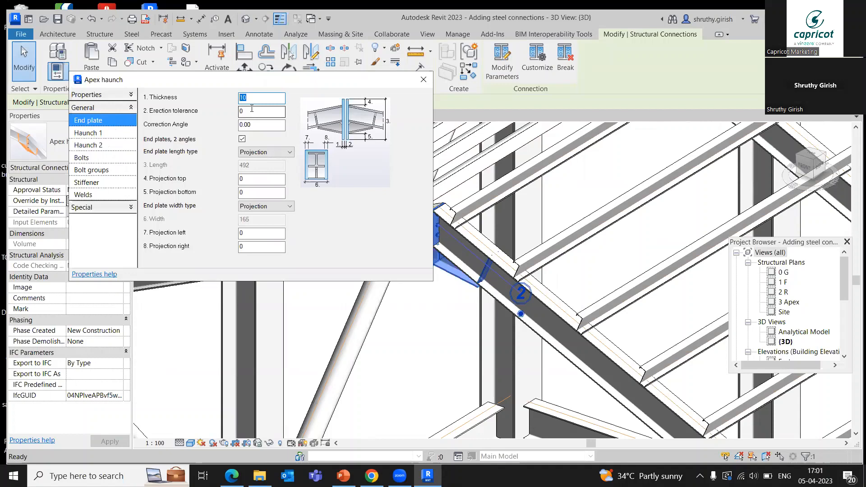
{"action": "left_click", "coordinate": [123, 141]}
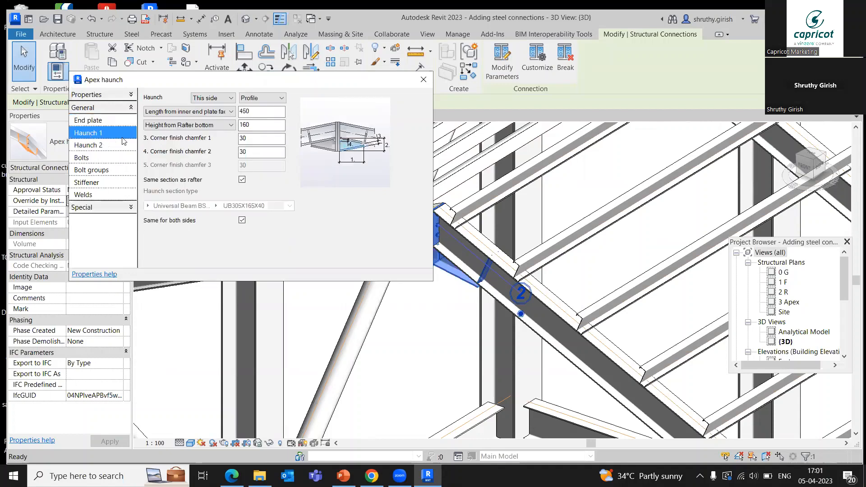
{"action": "left_click", "coordinate": [255, 99]}
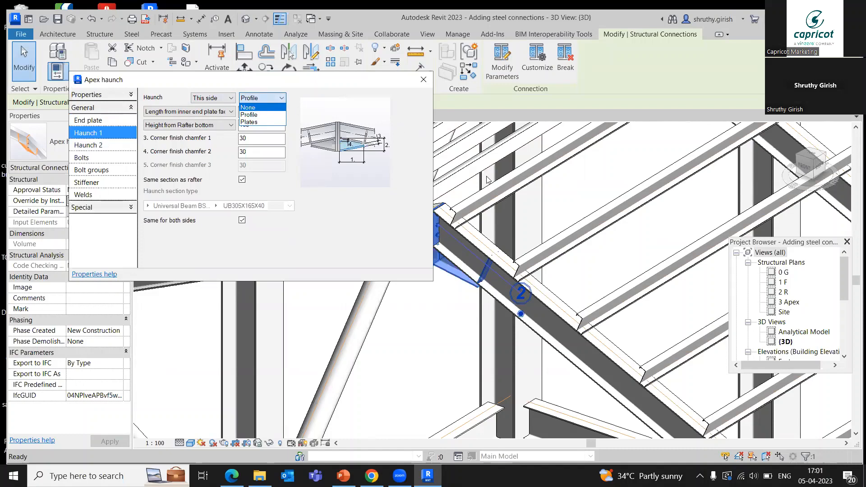
{"action": "scroll", "coordinate": [486, 176], "scroll_direction": "down", "scroll_amount": 2}
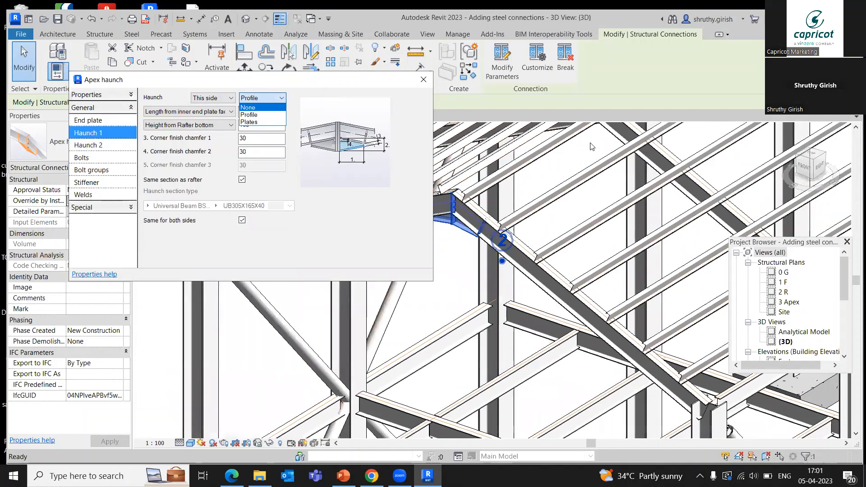
{"action": "middle_click_drag", "start_coordinate": [524, 193], "coordinate": [591, 165], "text": "shift"}
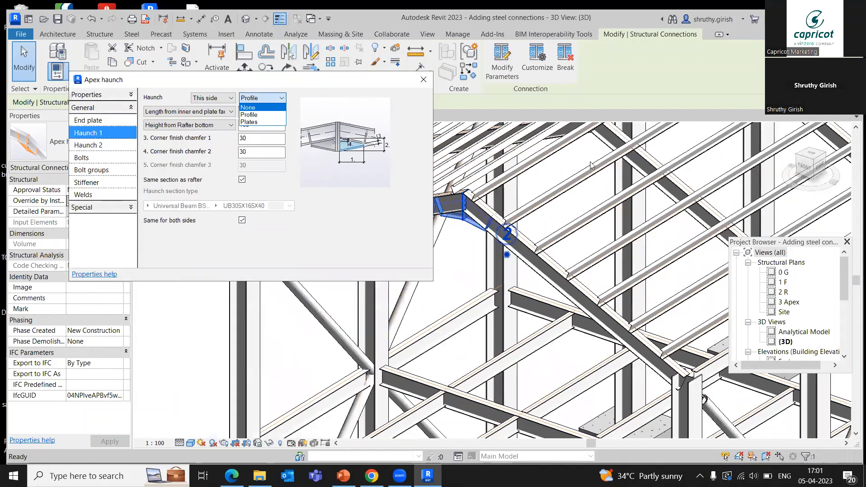
{"action": "scroll", "coordinate": [473, 243], "scroll_direction": "up", "scroll_amount": 2}
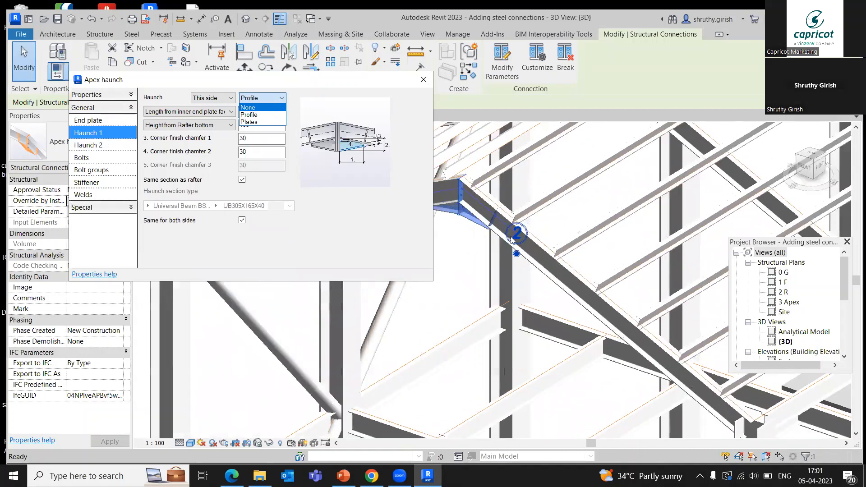
{"action": "middle_click_drag", "start_coordinate": [511, 237], "coordinate": [514, 238], "text": "shift"}
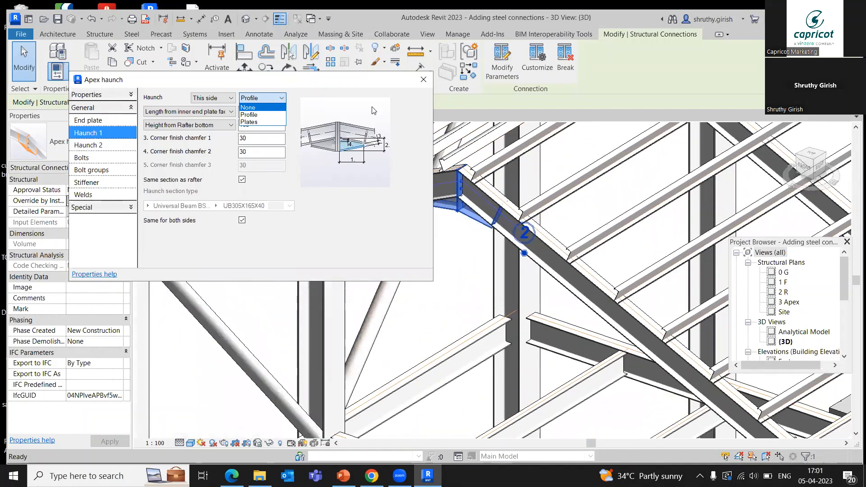
{"action": "left_click", "coordinate": [253, 115]}
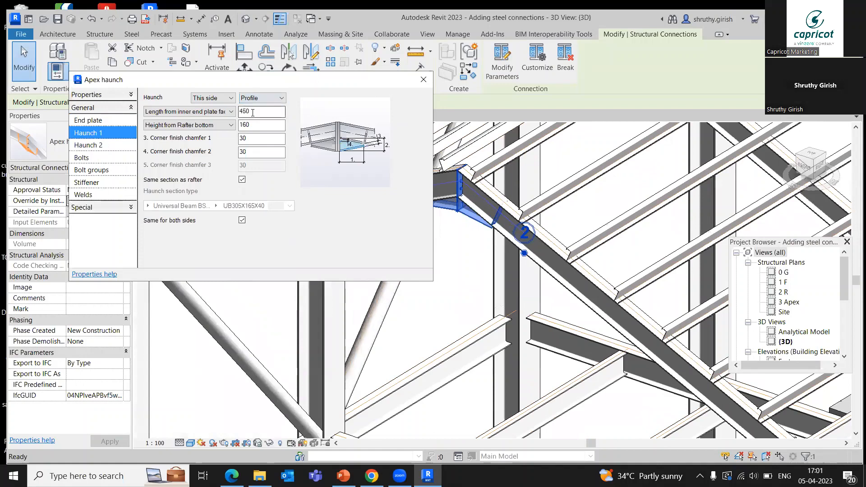
Step: Try None as the Haunch 1 type on this side of the apex haunch, and change it to Plates
{"action": "left_click", "coordinate": [252, 103]}
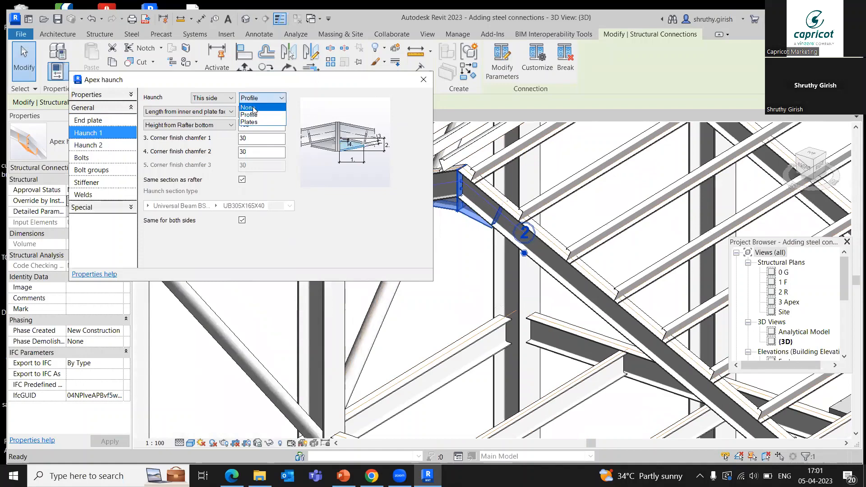
{"action": "left_click", "coordinate": [255, 110]}
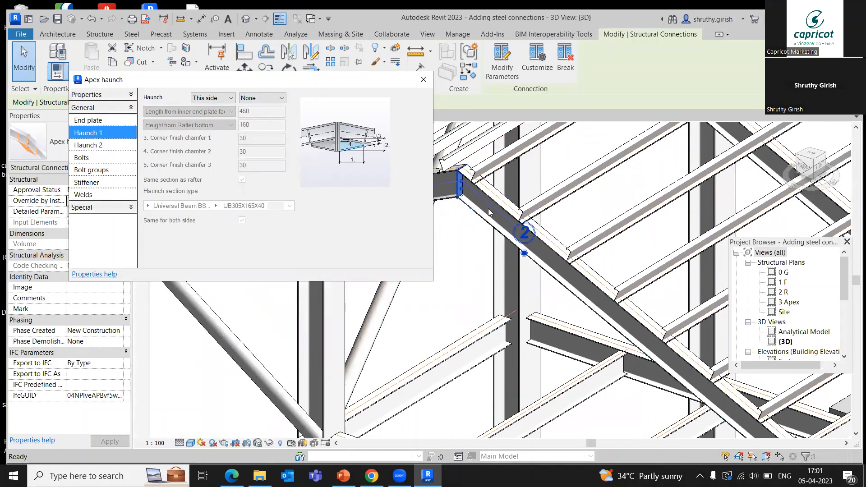
{"action": "left_click", "coordinate": [262, 100]}
{"action": "left_click", "coordinate": [254, 120]}
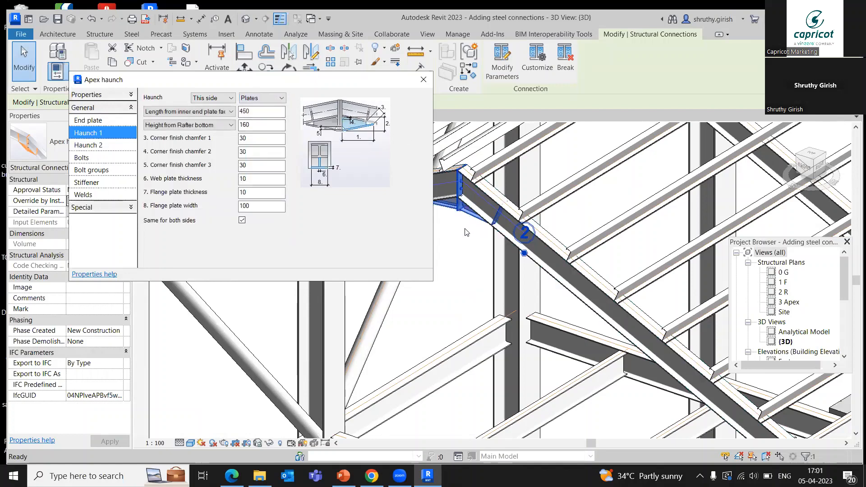
{"action": "scroll", "coordinate": [464, 232], "scroll_direction": "up", "scroll_amount": 1}
{"action": "middle_click_drag", "start_coordinate": [465, 233], "coordinate": [512, 256]}
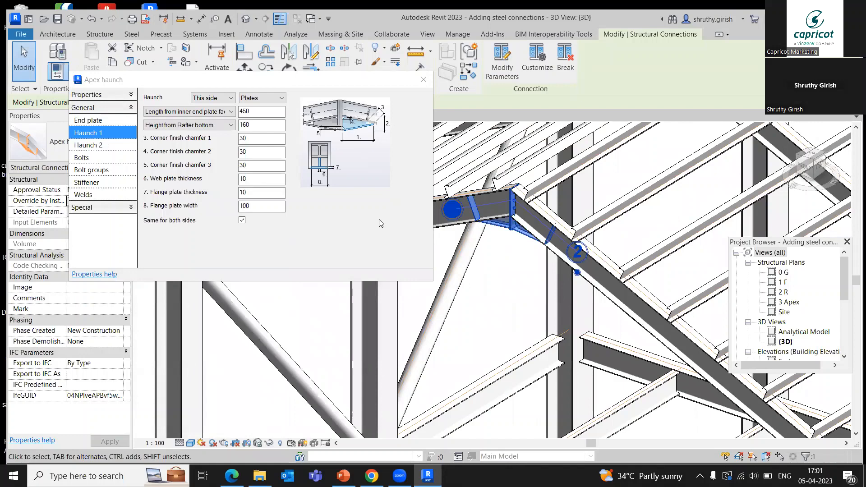
Step: Set the apex haunch's bolt diameter to 10 mm and inspect the bolts on the end plate
{"action": "left_click", "coordinate": [114, 146]}
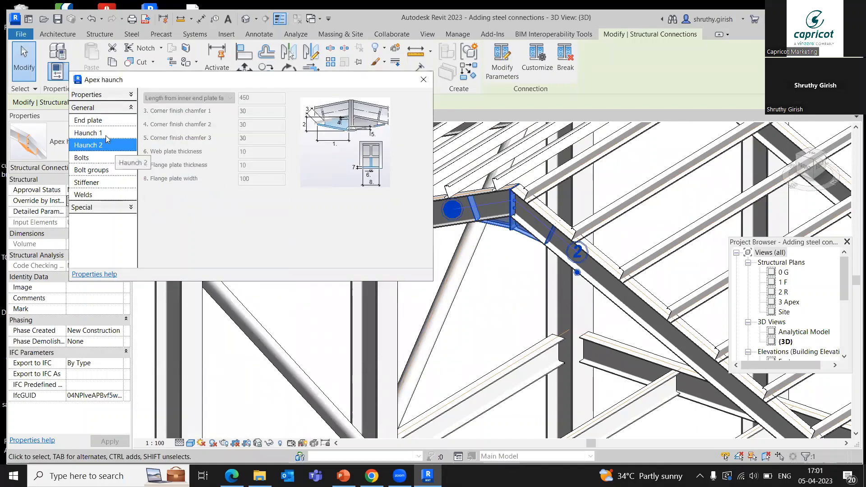
{"action": "left_click", "coordinate": [106, 134]}
{"action": "left_click", "coordinate": [97, 161]}
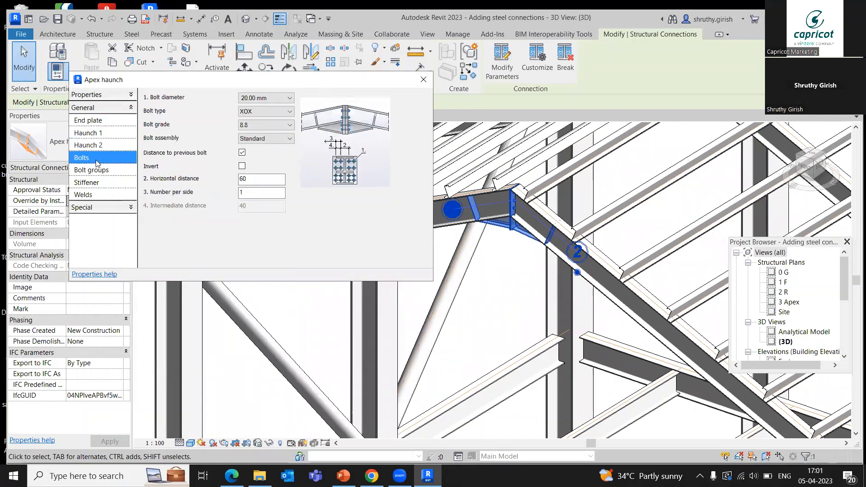
{"action": "left_click", "coordinate": [253, 97]}
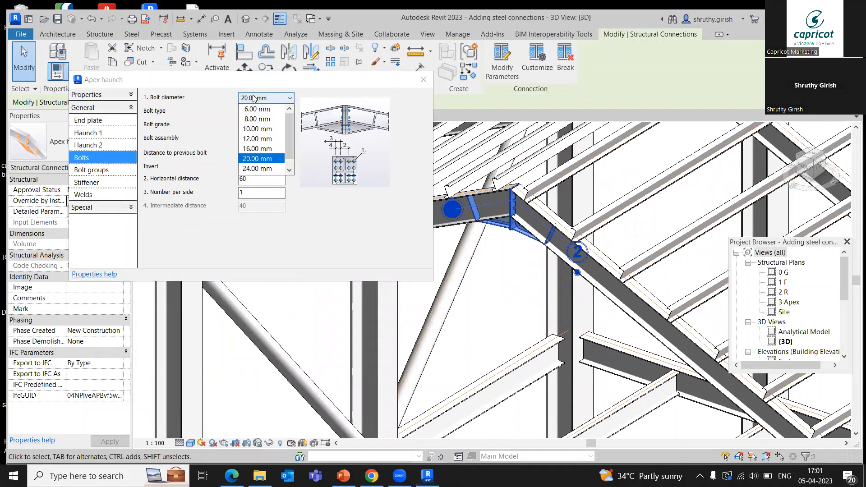
{"action": "left_click", "coordinate": [255, 129]}
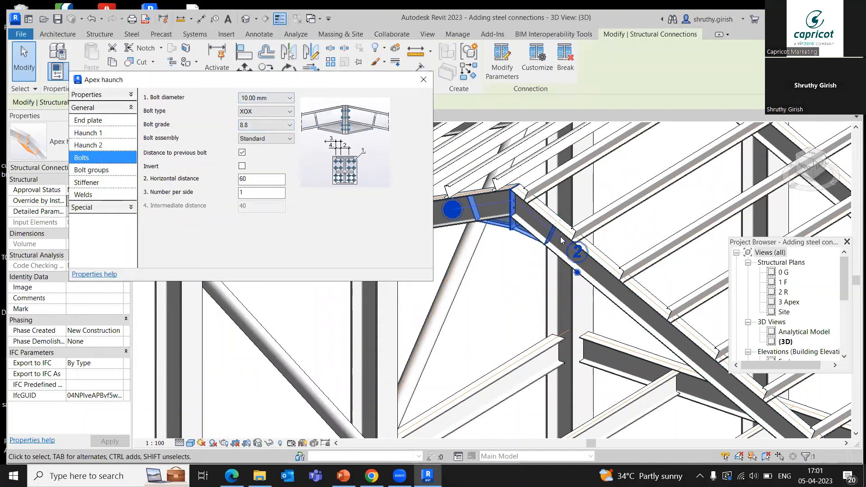
{"action": "scroll", "coordinate": [495, 187], "scroll_direction": "up", "scroll_amount": 5}
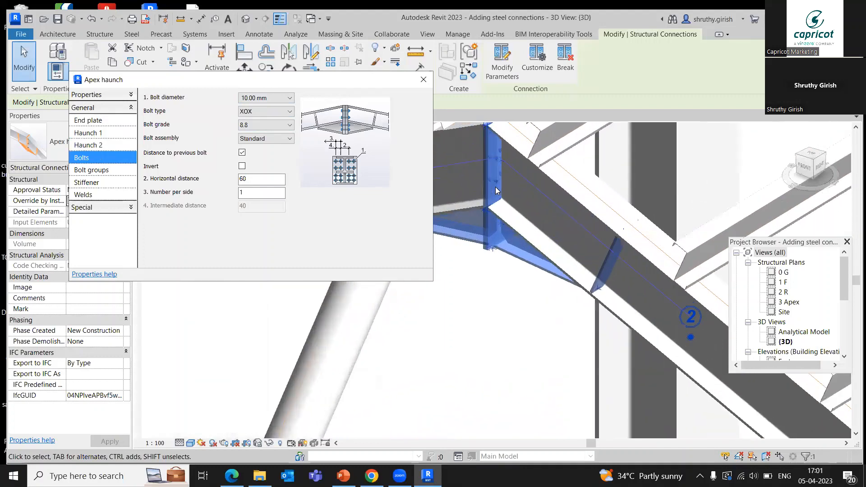
{"action": "scroll", "coordinate": [494, 178], "scroll_direction": "down", "scroll_amount": 6}
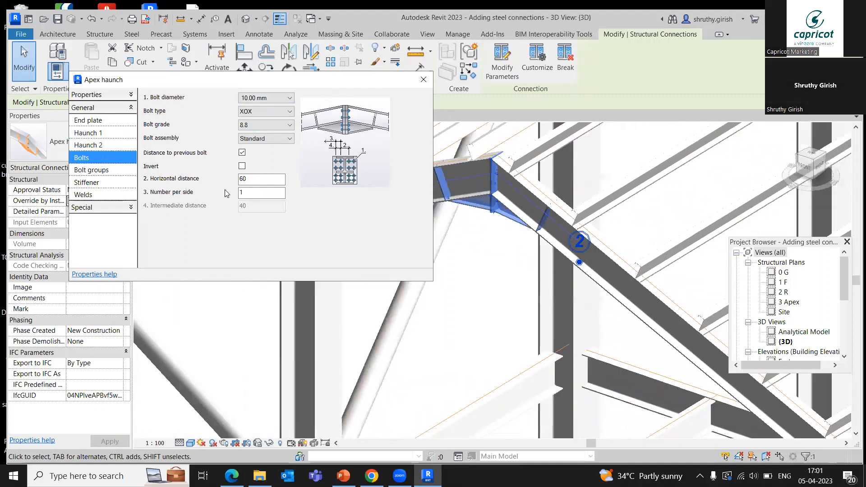
Step: Set both Stiffener 1 and Stiffener 2 of the apex haunch to none
{"action": "left_click", "coordinate": [96, 188]}
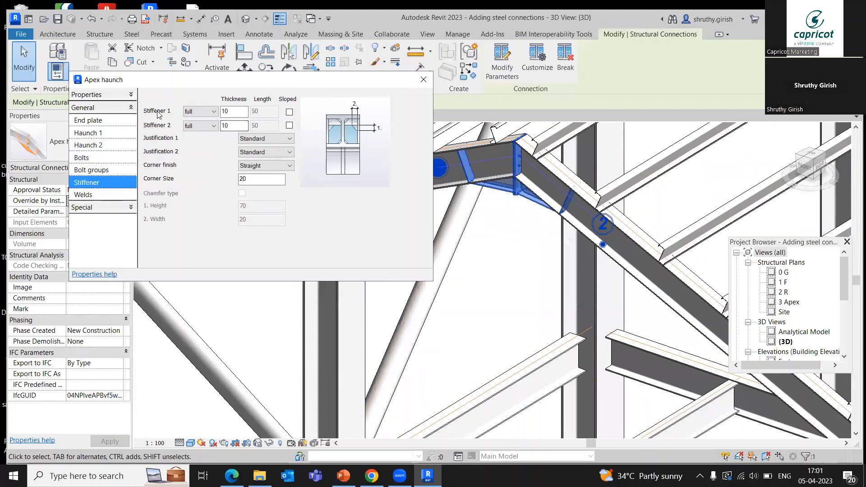
{"action": "left_click", "coordinate": [192, 115]}
{"action": "left_click", "coordinate": [192, 121]}
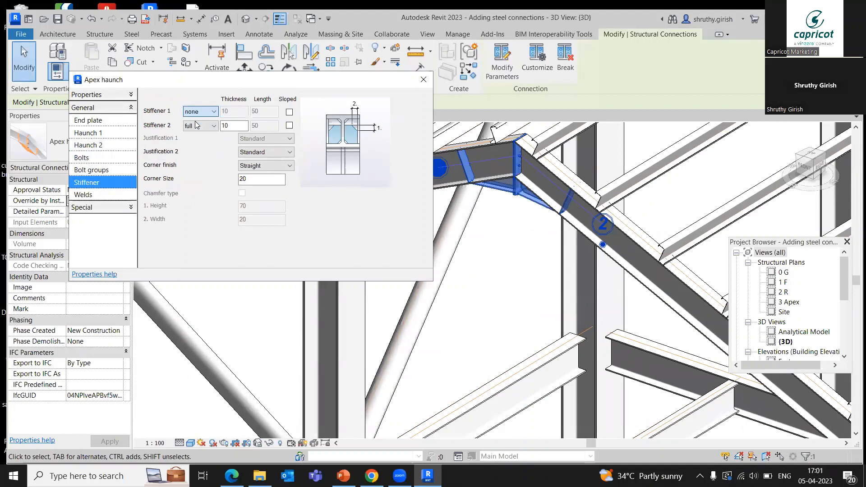
{"action": "left_click", "coordinate": [189, 128]}
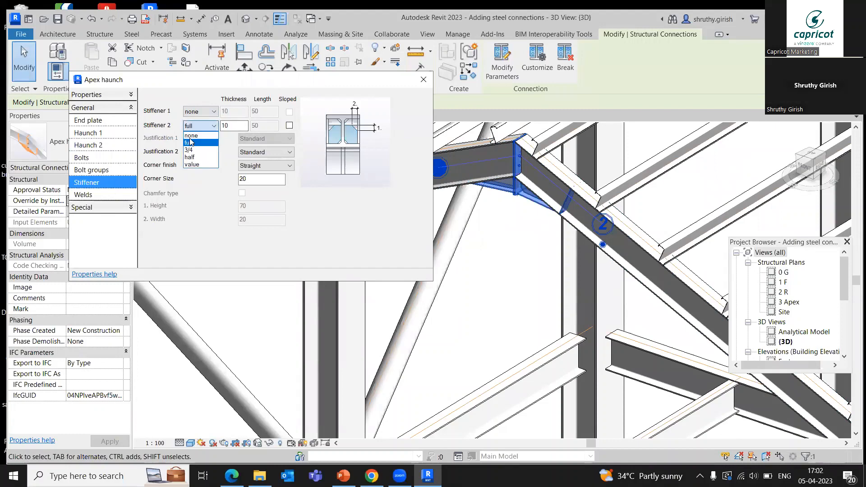
{"action": "left_click", "coordinate": [191, 135]}
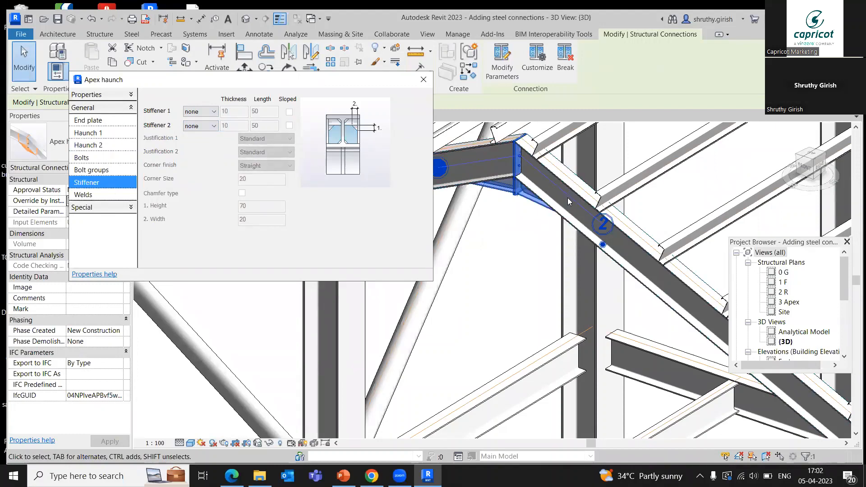
{"action": "left_click", "coordinate": [192, 113]}
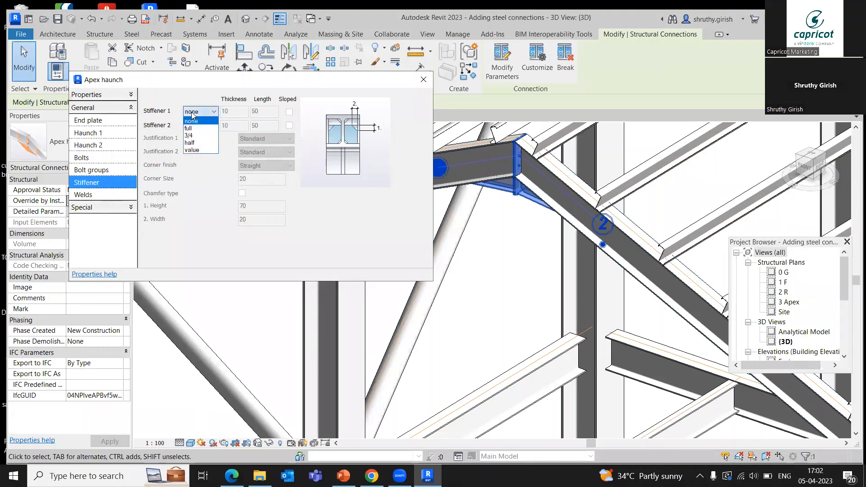
{"action": "left_click", "coordinate": [192, 168]}
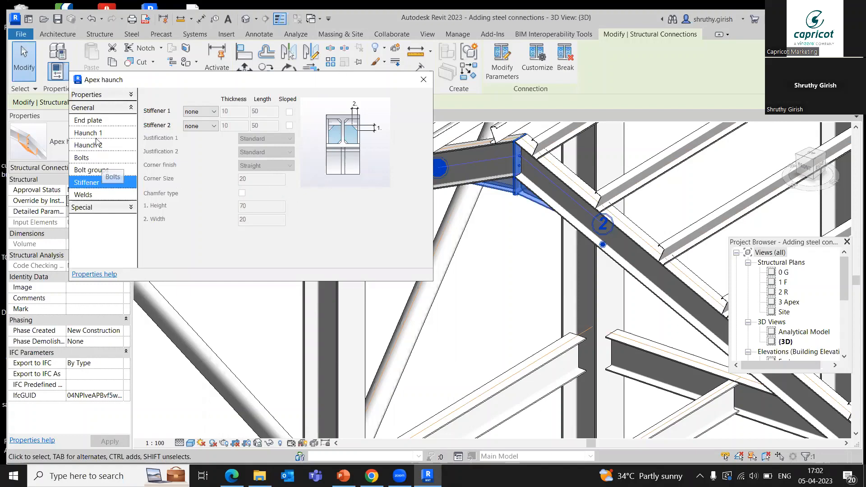
Step: Review the apex haunch's end plate, haunch, bolt, bolt group, stiffener and weld settings, and close its parameters
{"action": "left_click", "coordinate": [94, 121]}
{"action": "left_click", "coordinate": [94, 134]}
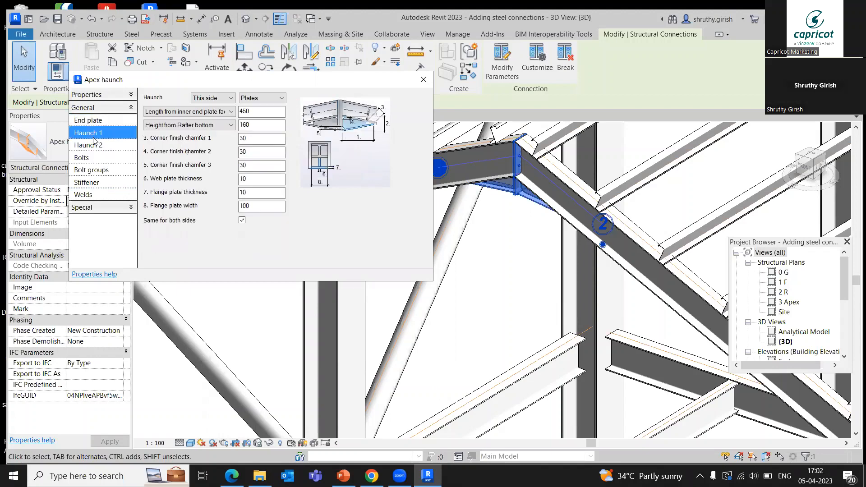
{"action": "left_click", "coordinate": [93, 147]}
{"action": "left_click", "coordinate": [93, 160]}
{"action": "left_click", "coordinate": [92, 172]}
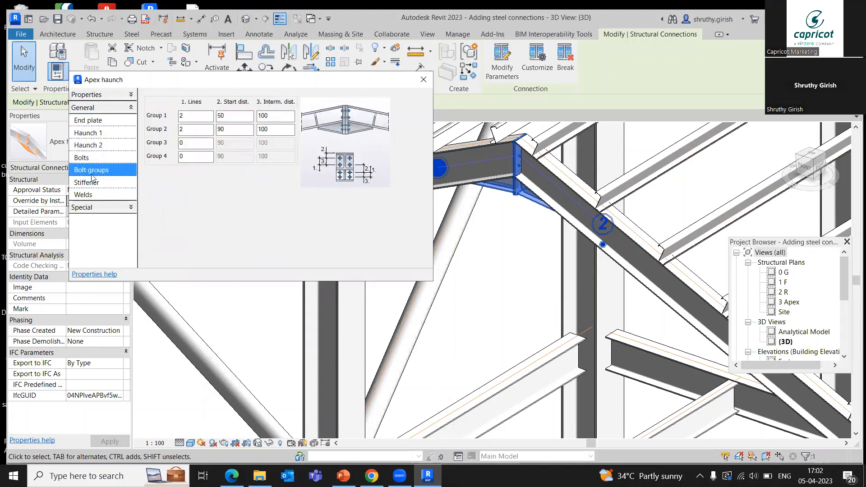
{"action": "left_click", "coordinate": [96, 184]}
{"action": "left_click", "coordinate": [94, 195]}
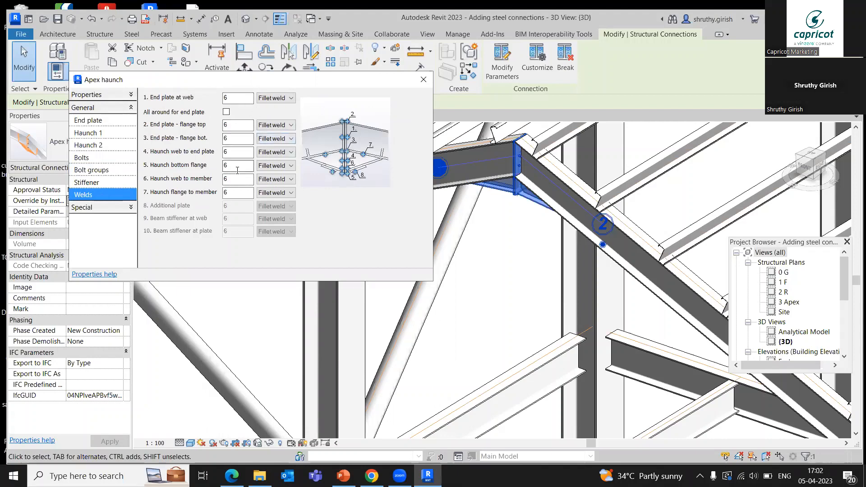
{"action": "left_click", "coordinate": [423, 81]}
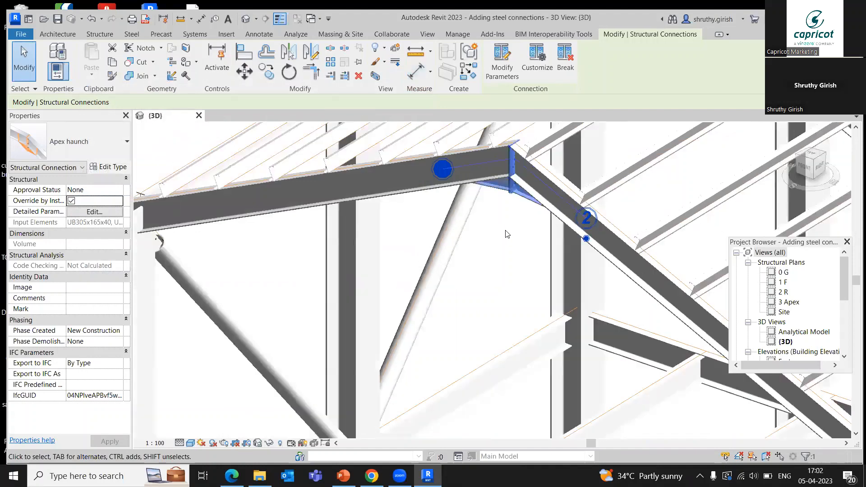
Step: Examine the apex haunches at the ridge of the other portal frames and the whole structure, and clear the connection selection
{"action": "mouse_move", "coordinate": [505, 232]}
{"action": "middle_mouse_down"}
{"action": "mouse_move", "coordinate": [485, 258]}
{"action": "mouse_move", "coordinate": [489, 233]}
{"action": "middle_mouse_up"}
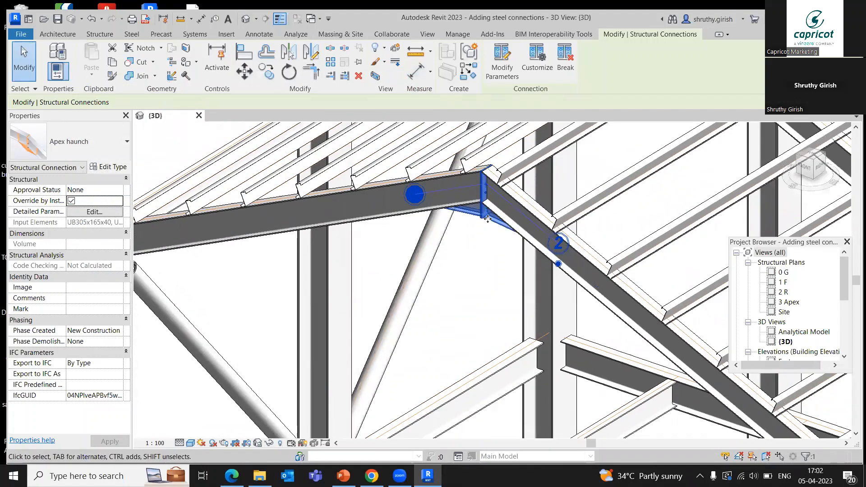
{"action": "right_click", "coordinate": [487, 219]}
{"action": "left_click", "coordinate": [521, 241]}
{"action": "scroll", "coordinate": [487, 244], "scroll_direction": "down", "scroll_amount": 3}
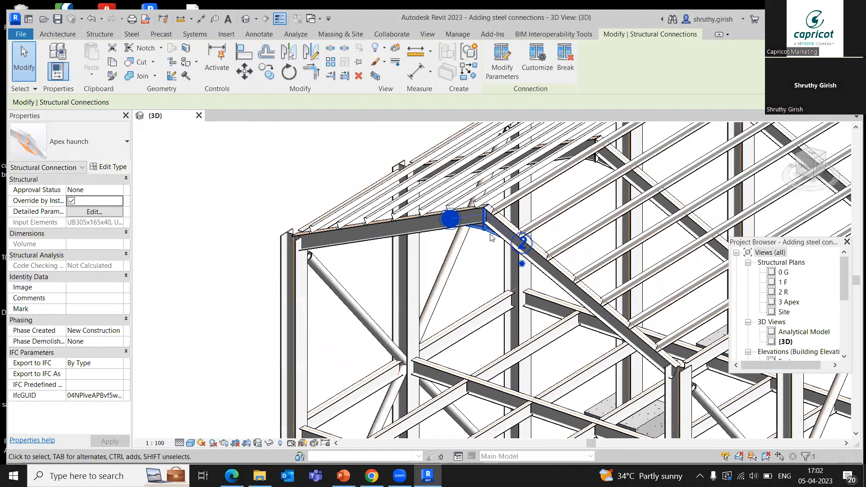
{"action": "scroll", "coordinate": [491, 238], "scroll_direction": "up", "scroll_amount": 8}
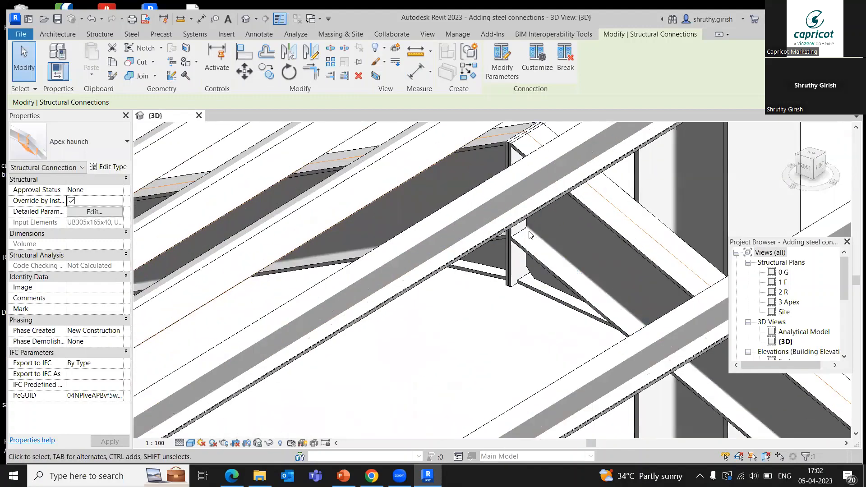
{"action": "scroll", "coordinate": [529, 235], "scroll_direction": "down", "scroll_amount": 2}
{"action": "middle_click_drag", "start_coordinate": [479, 286], "coordinate": [550, 236]}
{"action": "scroll", "coordinate": [550, 236], "scroll_direction": "down", "scroll_amount": 2}
{"action": "middle_click_drag", "start_coordinate": [587, 214], "coordinate": [564, 199]}
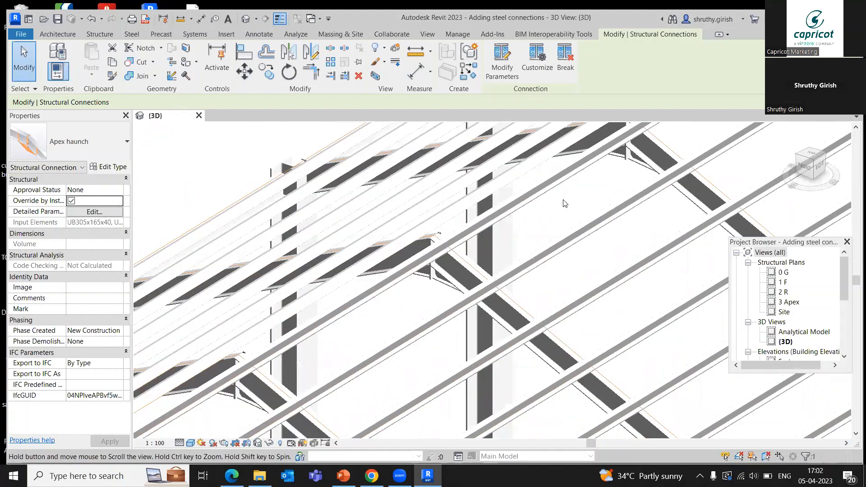
{"action": "middle_click_drag", "start_coordinate": [457, 262], "coordinate": [454, 266]}
{"action": "middle_click_drag", "start_coordinate": [502, 208], "coordinate": [602, 153]}
{"action": "scroll", "coordinate": [611, 183], "scroll_direction": "up", "scroll_amount": 2}
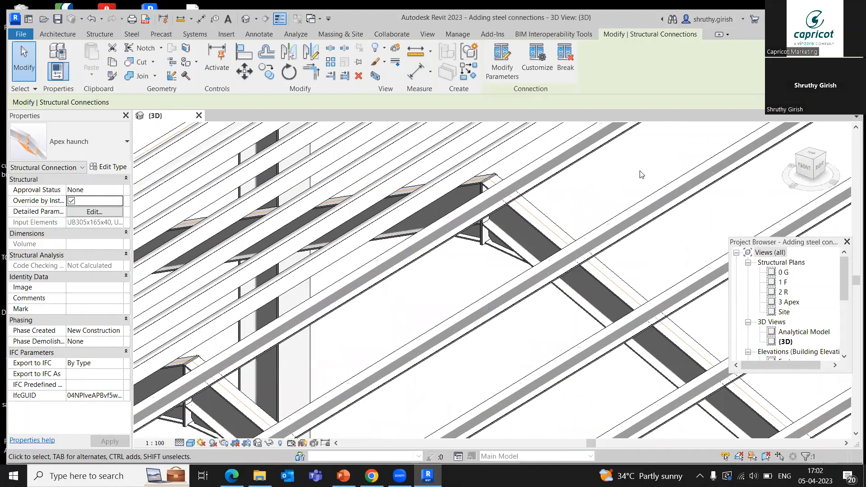
{"action": "scroll", "coordinate": [641, 172], "scroll_direction": "down", "scroll_amount": 3}
{"action": "middle_click_drag", "start_coordinate": [626, 184], "coordinate": [570, 221]}
{"action": "middle_click_drag", "start_coordinate": [654, 134], "coordinate": [585, 182]}
{"action": "scroll", "coordinate": [585, 182], "scroll_direction": "up", "scroll_amount": 1}
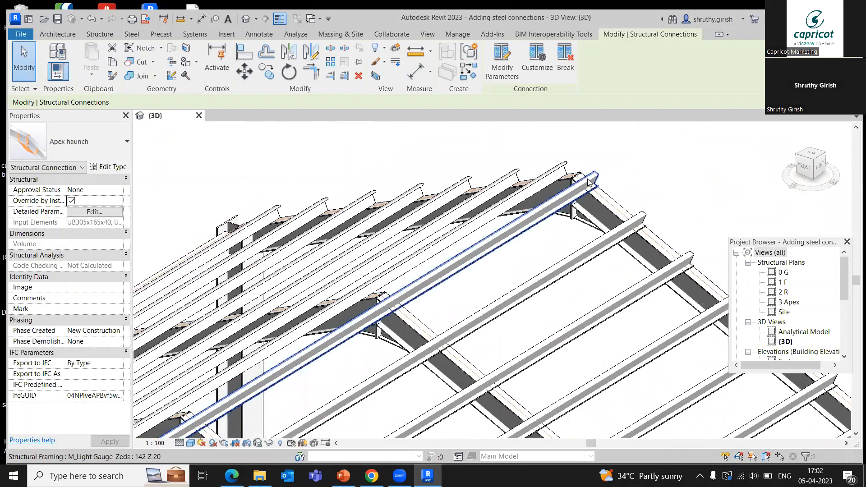
{"action": "scroll", "coordinate": [585, 182], "scroll_direction": "down", "scroll_amount": 1}
{"action": "scroll", "coordinate": [575, 206], "scroll_direction": "down", "scroll_amount": 4}
{"action": "middle_click_drag", "start_coordinate": [538, 368], "coordinate": [534, 269]}
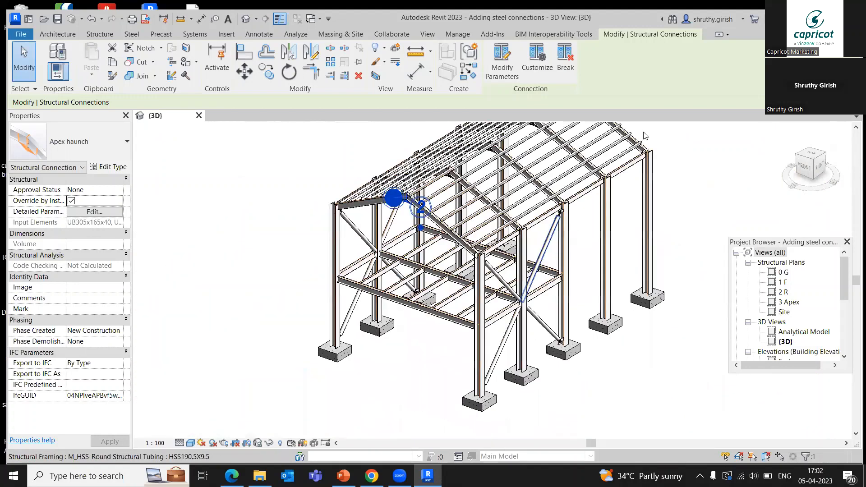
{"action": "middle_click_drag", "start_coordinate": [586, 370], "coordinate": [608, 334], "text": "shift"}
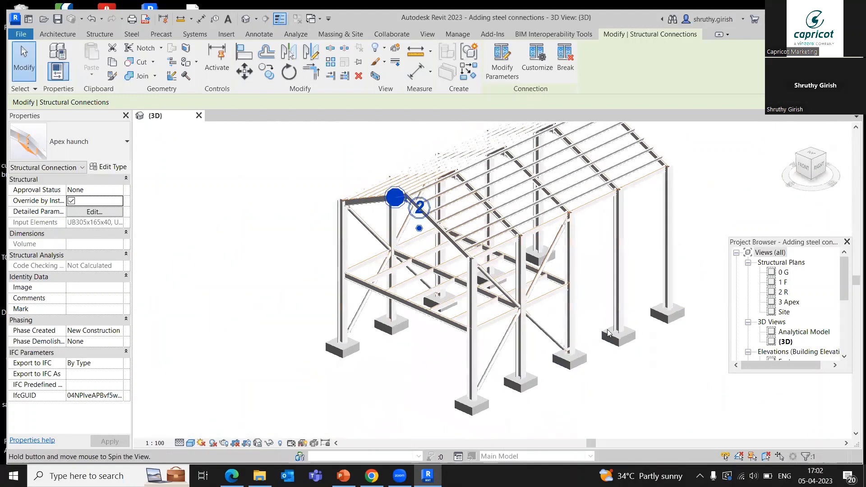
{"action": "middle_click_drag", "start_coordinate": [275, 245], "coordinate": [247, 242]}
{"action": "scroll", "coordinate": [248, 242], "scroll_direction": "up", "scroll_amount": 1}
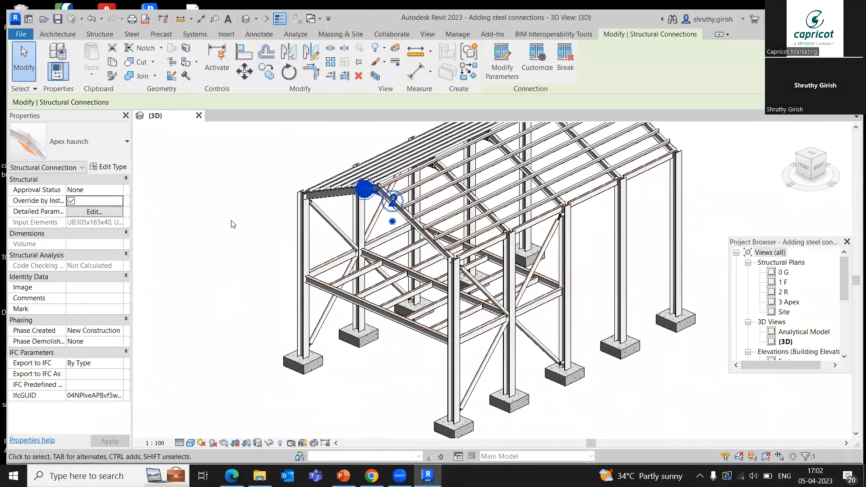
{"action": "key", "text": "Escape"}
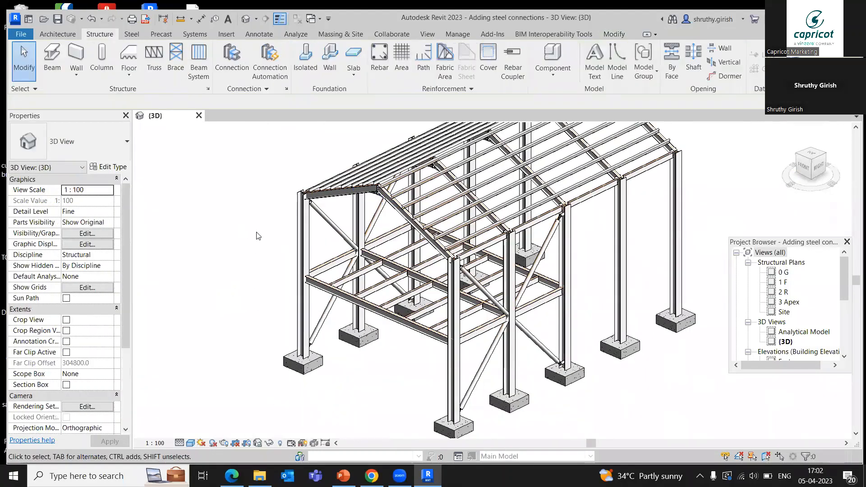
Step: Place a Clip angle connection between the corner column and the UB254x102x28 eaves beam above the tube brace
{"action": "left_click", "coordinate": [232, 56]}
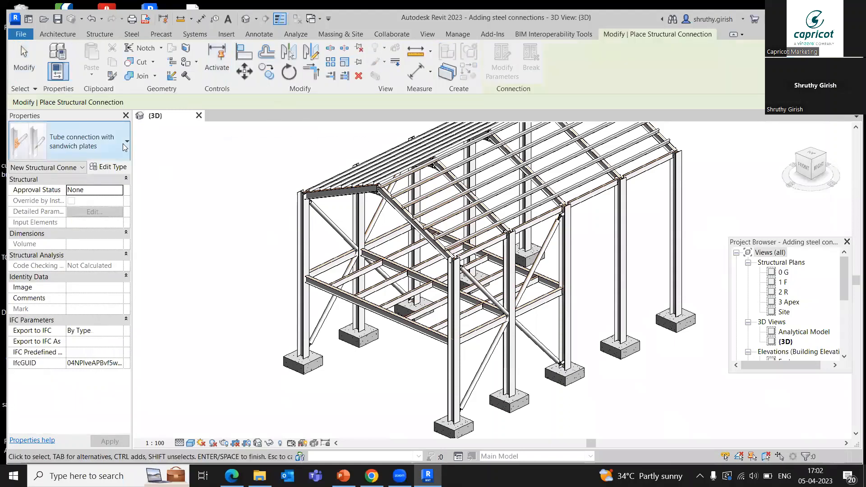
{"action": "left_click", "coordinate": [122, 143]}
{"action": "left_click", "coordinate": [44, 260]}
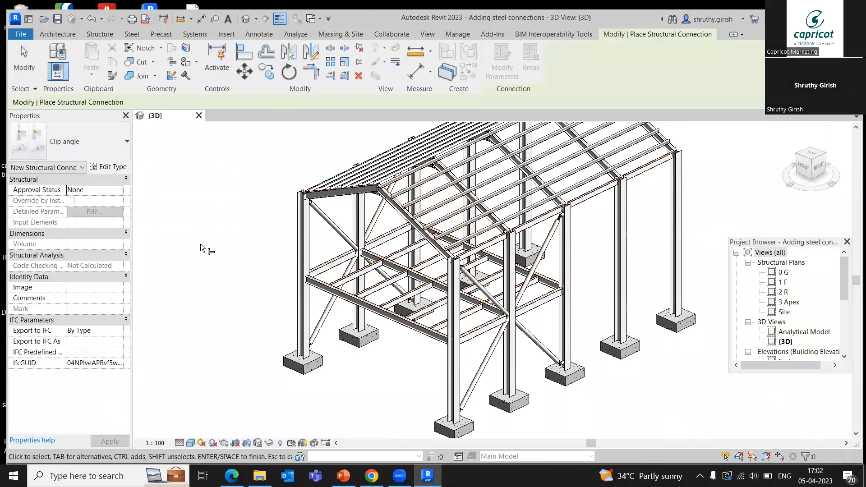
{"action": "scroll", "coordinate": [218, 280], "scroll_direction": "down", "scroll_amount": 2}
{"action": "scroll", "coordinate": [235, 270], "scroll_direction": "down", "scroll_amount": 1}
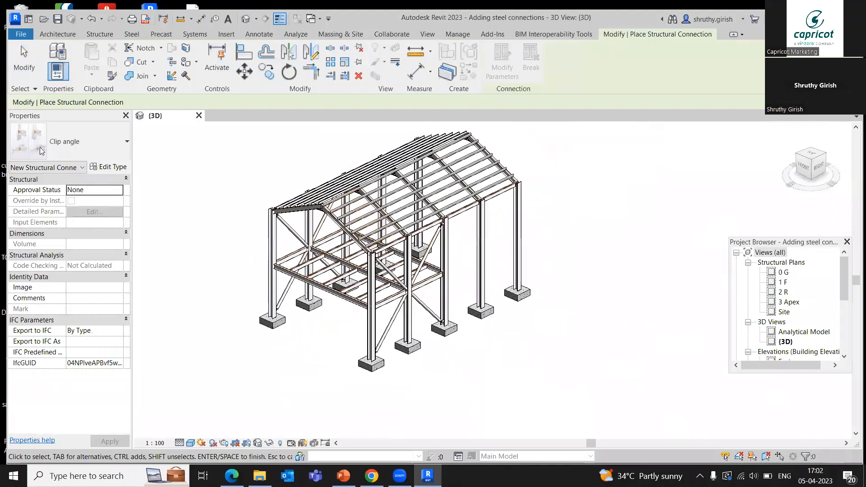
{"action": "scroll", "coordinate": [456, 297], "scroll_direction": "up", "scroll_amount": 4}
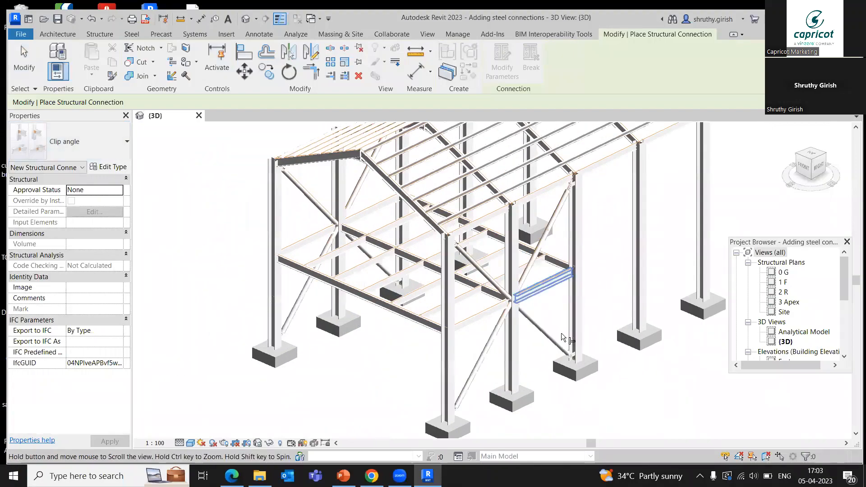
{"action": "middle_click_drag", "start_coordinate": [557, 345], "coordinate": [303, 229], "text": "shift"}
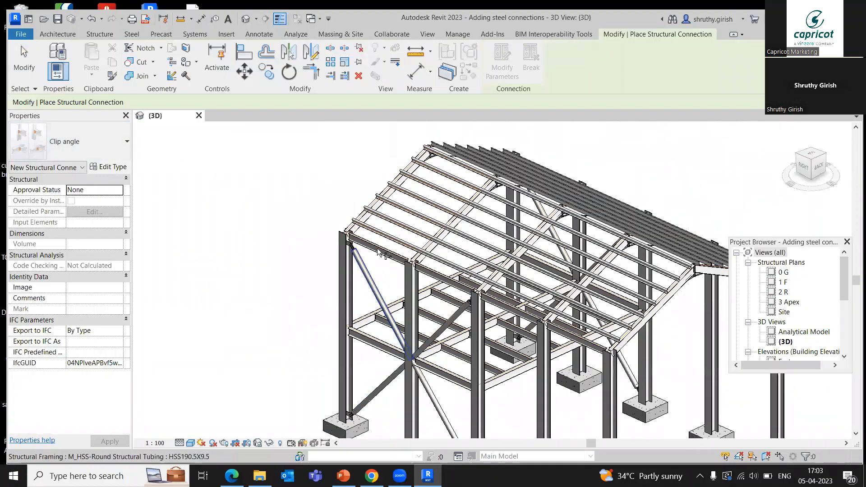
{"action": "scroll", "coordinate": [378, 246], "scroll_direction": "up", "scroll_amount": 2}
{"action": "scroll", "coordinate": [376, 241], "scroll_direction": "up", "scroll_amount": 5}
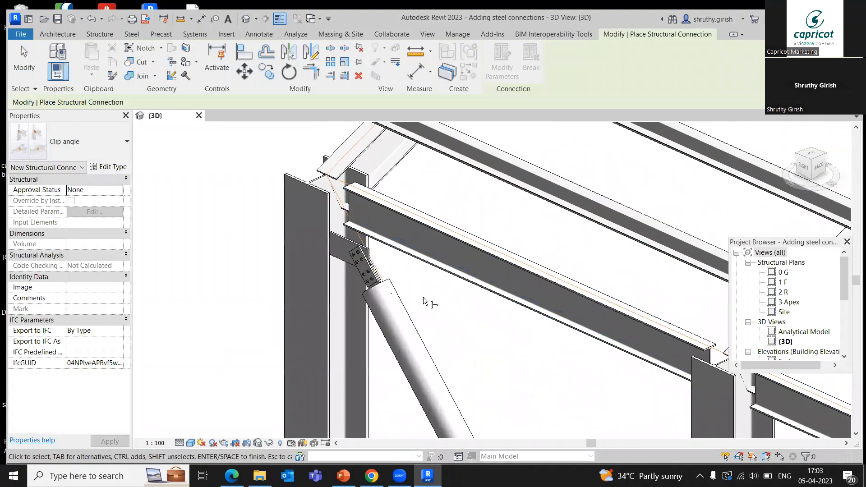
{"action": "middle_click_drag", "start_coordinate": [438, 321], "coordinate": [435, 298]}
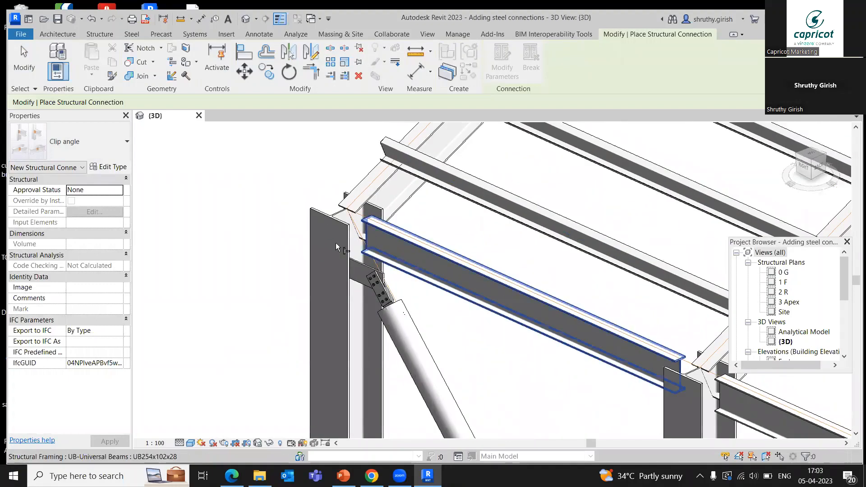
{"action": "left_click", "coordinate": [341, 225]}
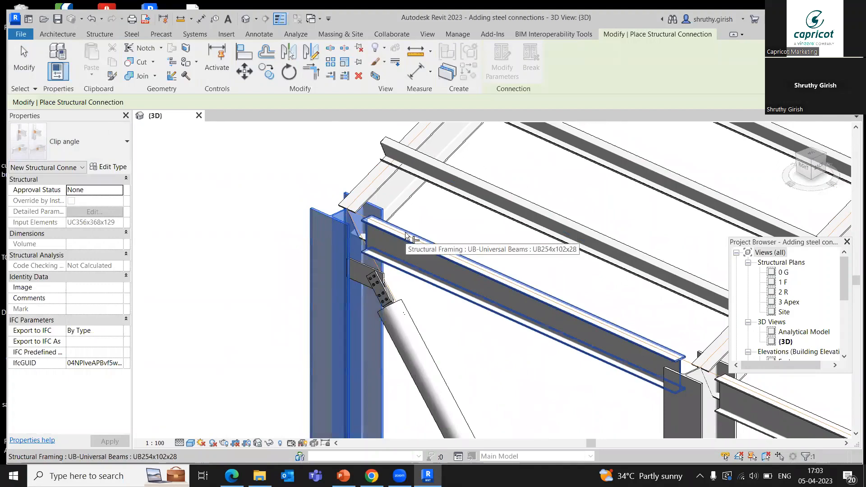
{"action": "left_click", "coordinate": [406, 235]}
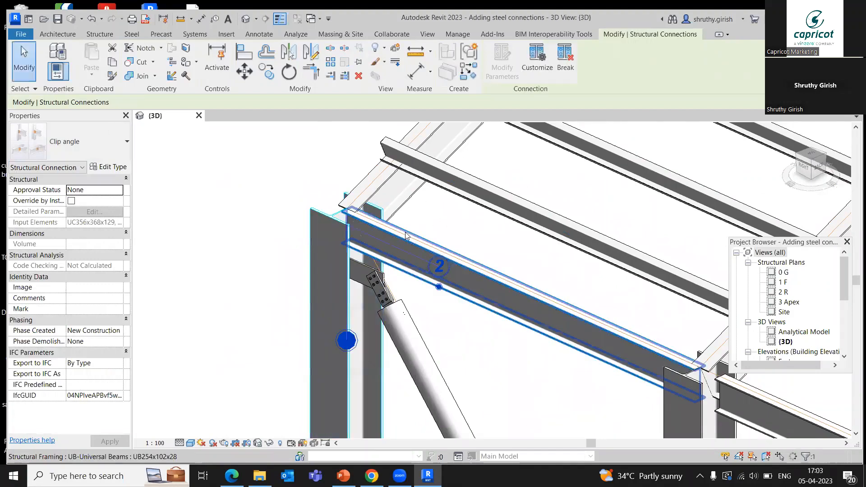
Step: Enable override by instance for the clip angle and review its angle cleat, vertical bolt and horizontal bolt parameters
{"action": "scroll", "coordinate": [353, 228], "scroll_direction": "up", "scroll_amount": 4}
{"action": "scroll", "coordinate": [372, 275], "scroll_direction": "down", "scroll_amount": 1}
{"action": "middle_click_drag", "start_coordinate": [359, 283], "coordinate": [367, 218], "text": "shift"}
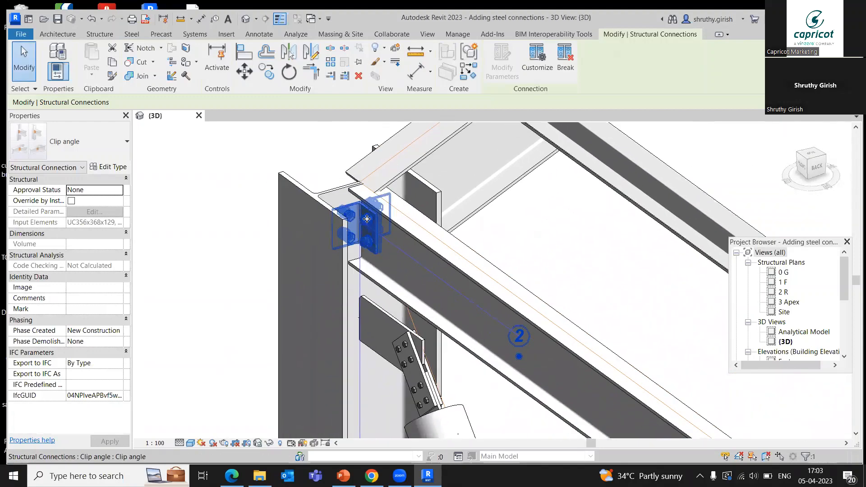
{"action": "left_click", "coordinate": [72, 201]}
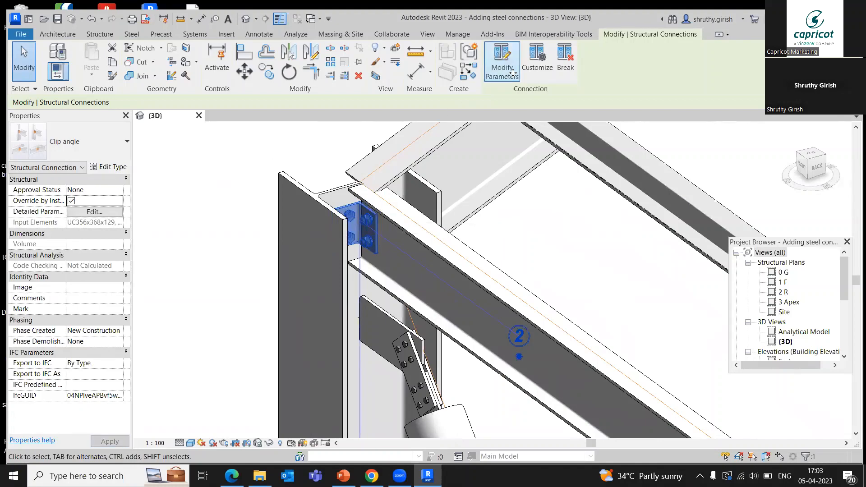
{"action": "left_click", "coordinate": [512, 70]}
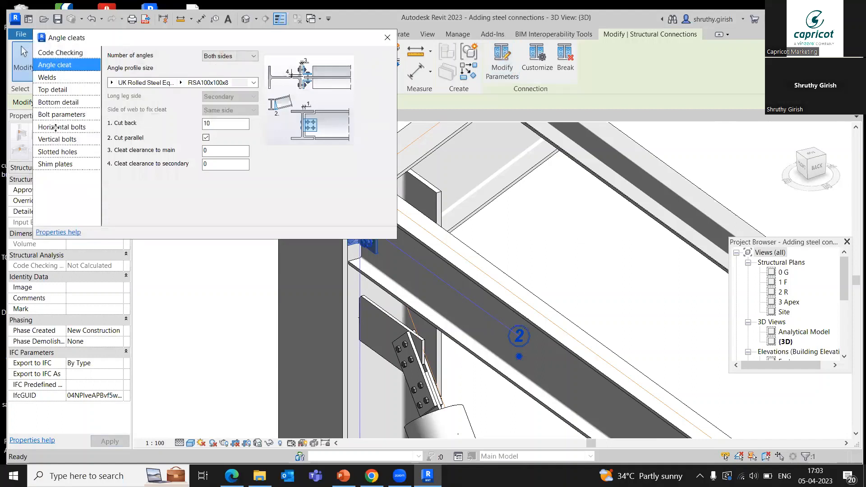
{"action": "left_click", "coordinate": [64, 139]}
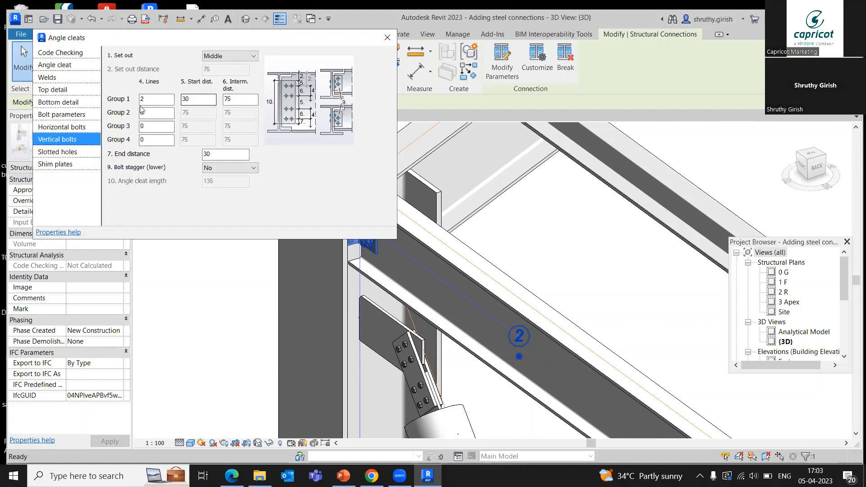
{"action": "left_click", "coordinate": [69, 129]}
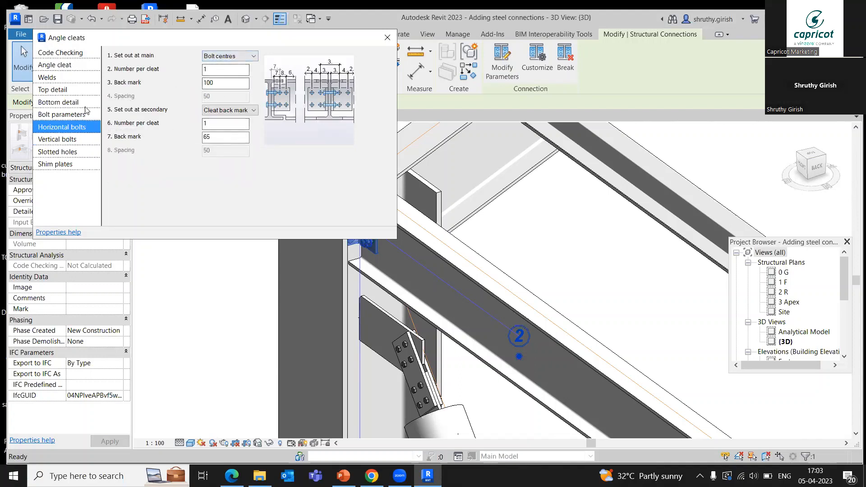
Step: Set the clip angle's bolt diameter to 10 mm and close its parameters
{"action": "left_click", "coordinate": [81, 115]}
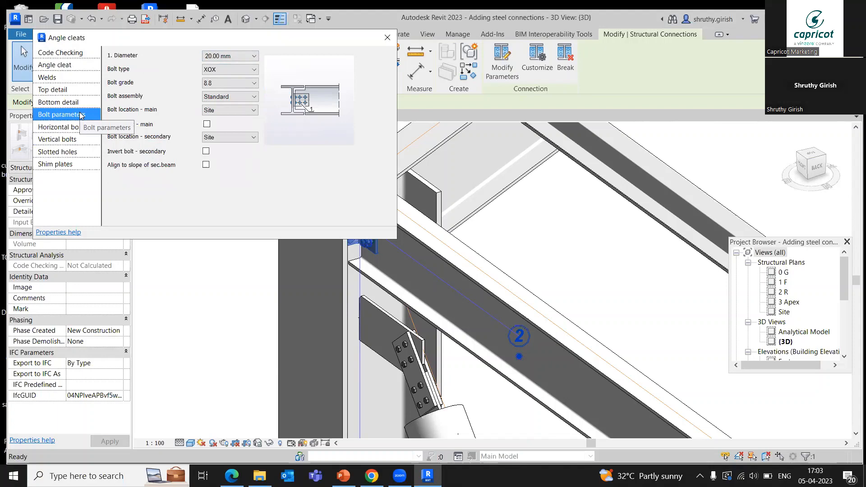
{"action": "left_click", "coordinate": [204, 56]}
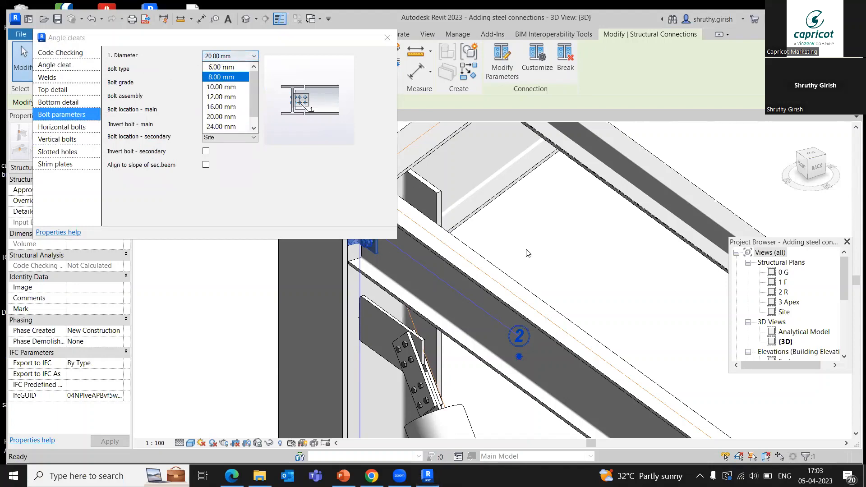
{"action": "left_click", "coordinate": [521, 217]}
{"action": "middle_click_drag", "start_coordinate": [489, 251], "coordinate": [412, 247], "text": "shift"}
{"action": "scroll", "coordinate": [411, 245], "scroll_direction": "up", "scroll_amount": 3}
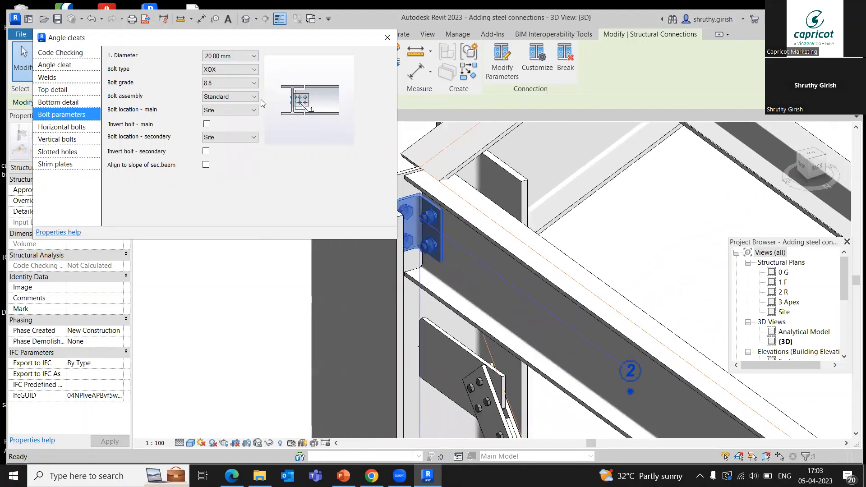
{"action": "left_click", "coordinate": [252, 56]}
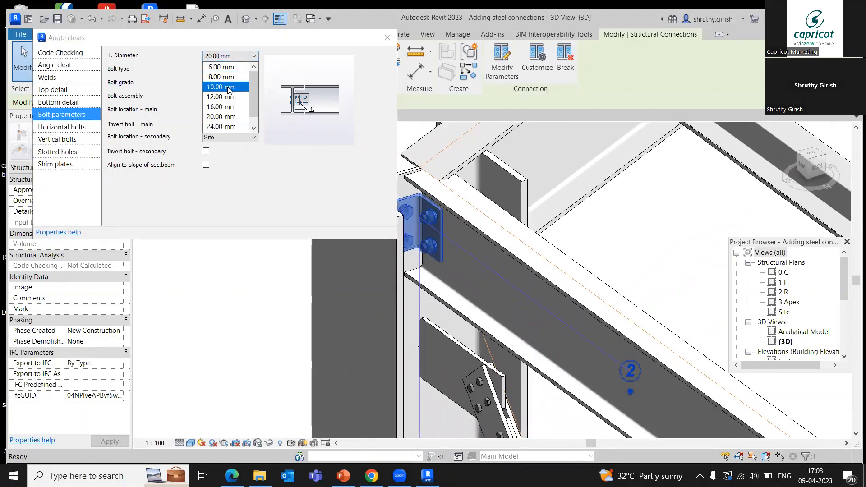
{"action": "left_click", "coordinate": [228, 88]}
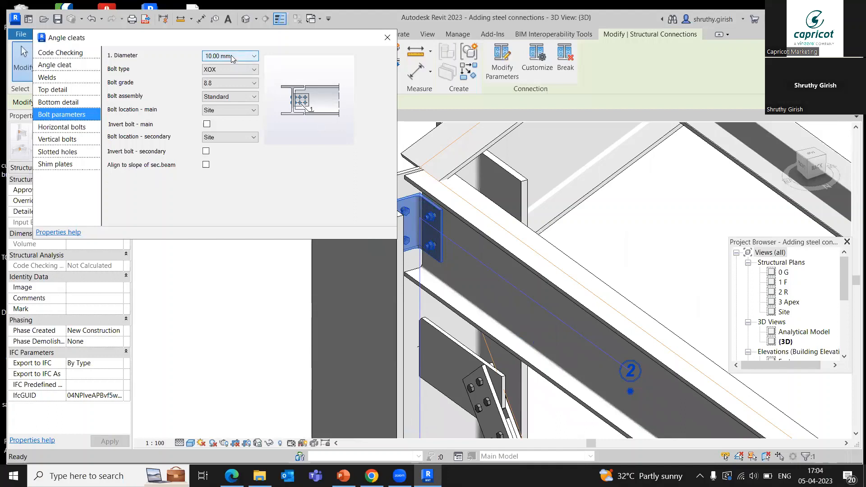
{"action": "left_click", "coordinate": [387, 38]}
Step: Propagate the clip angle connection to the matching column and beam joints, and clear the selection
{"action": "scroll", "coordinate": [404, 200], "scroll_direction": "down", "scroll_amount": 2}
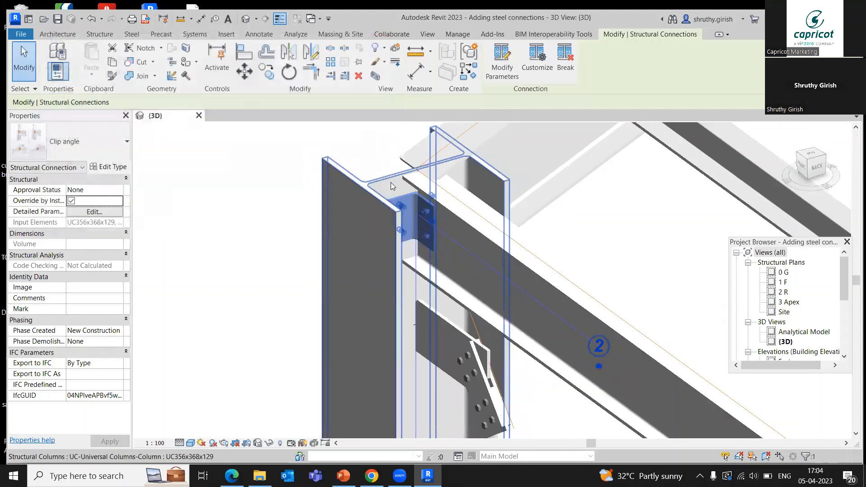
{"action": "right_click", "coordinate": [403, 200]}
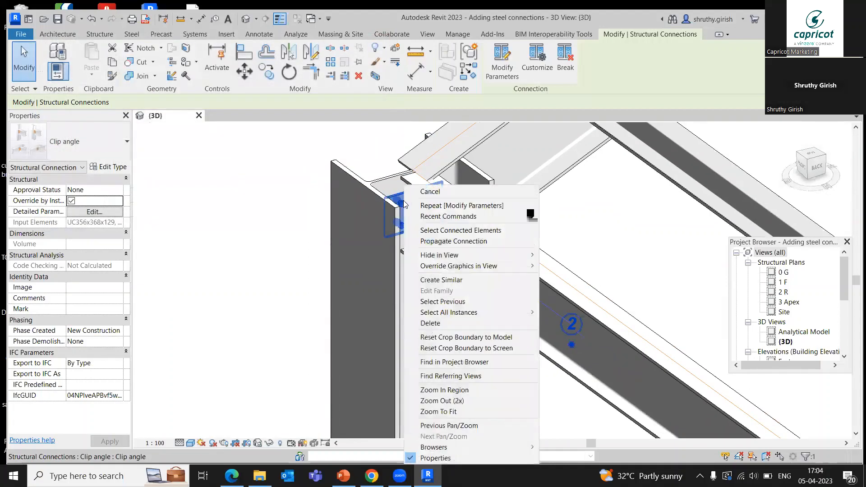
{"action": "left_click", "coordinate": [439, 240]}
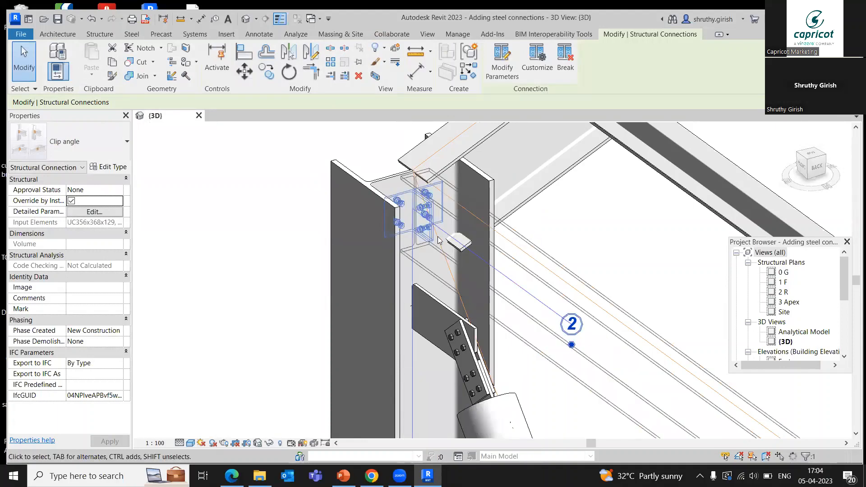
{"action": "scroll", "coordinate": [438, 236], "scroll_direction": "down", "scroll_amount": 2}
{"action": "scroll", "coordinate": [457, 207], "scroll_direction": "down", "scroll_amount": 5}
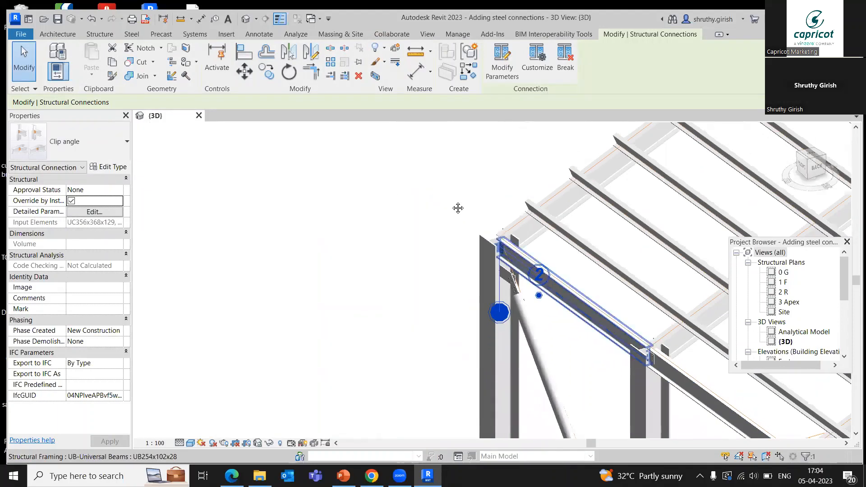
{"action": "scroll", "coordinate": [327, 242], "scroll_direction": "down", "scroll_amount": 4}
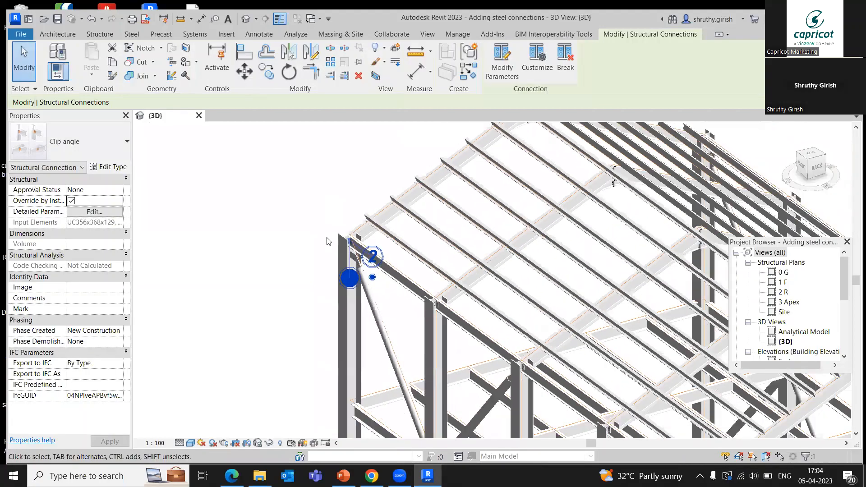
{"action": "key", "text": "Escape"}
Step: Place a Knee of frame bolted, with haunch connection between the front gable's corner column and the UB305x165x40 rafter
{"action": "middle_click_drag", "start_coordinate": [299, 314], "coordinate": [665, 336], "text": "shift"}
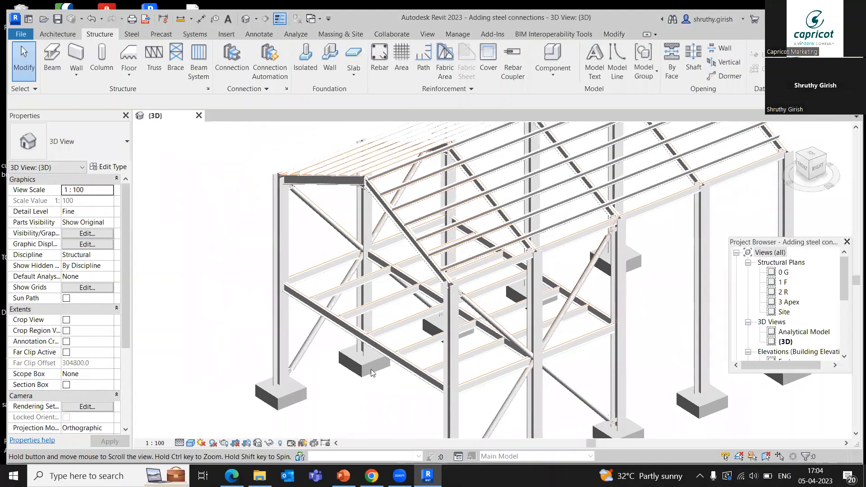
{"action": "middle_click_drag", "start_coordinate": [359, 425], "coordinate": [413, 424], "text": "shift"}
{"action": "middle_click_drag", "start_coordinate": [348, 412], "coordinate": [485, 374]}
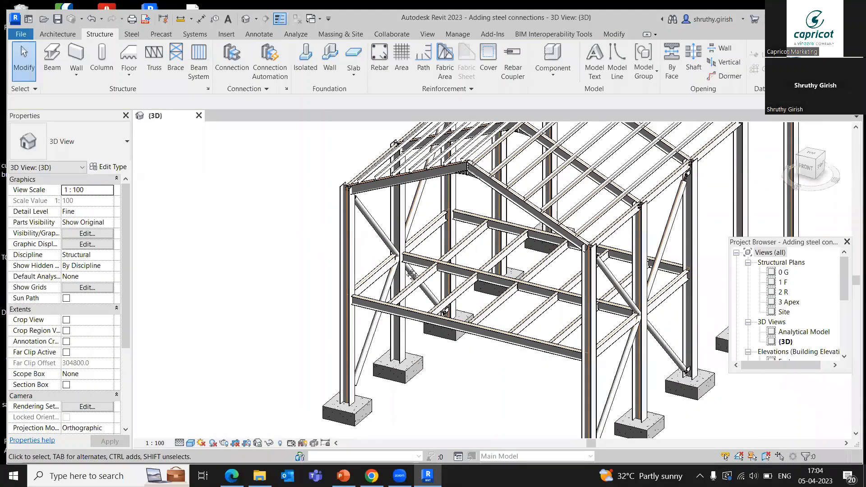
{"action": "scroll", "coordinate": [396, 208], "scroll_direction": "up", "scroll_amount": 6}
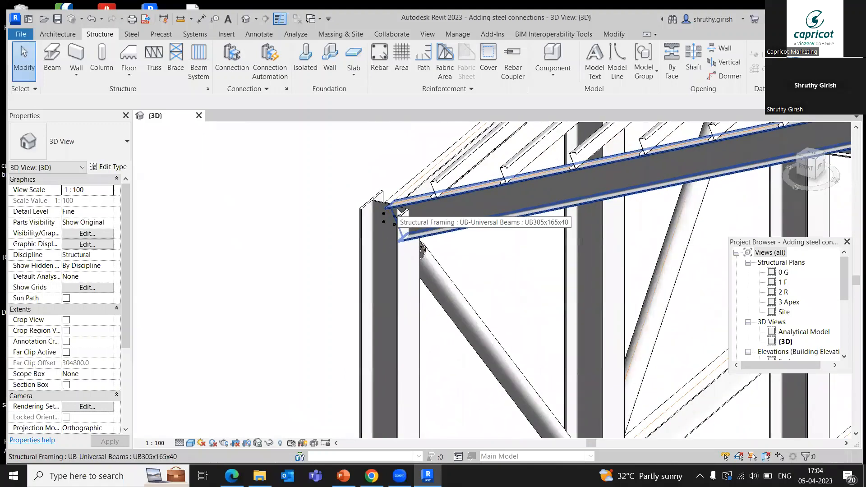
{"action": "left_click", "coordinate": [230, 64]}
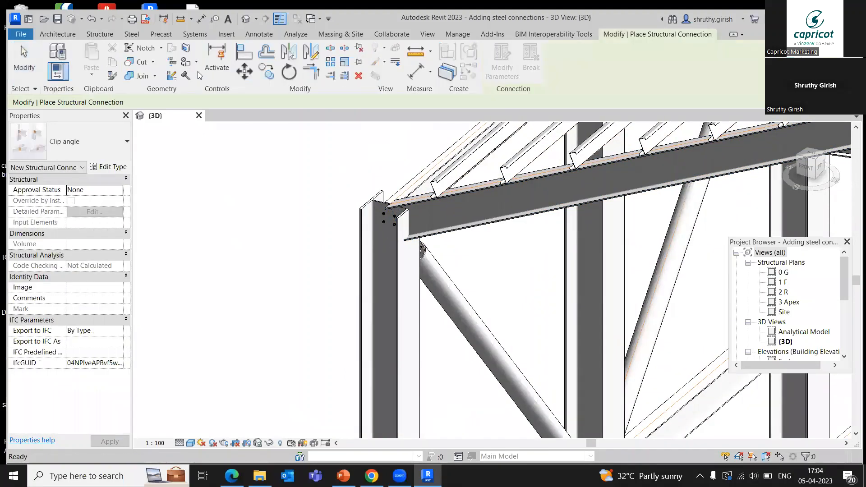
{"action": "left_click", "coordinate": [103, 142]}
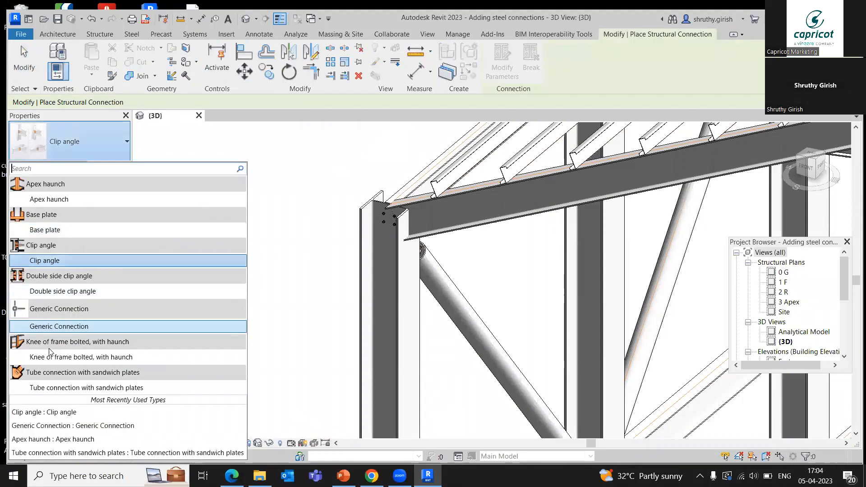
{"action": "left_click", "coordinate": [81, 357]}
{"action": "scroll", "coordinate": [386, 217], "scroll_direction": "up", "scroll_amount": 2}
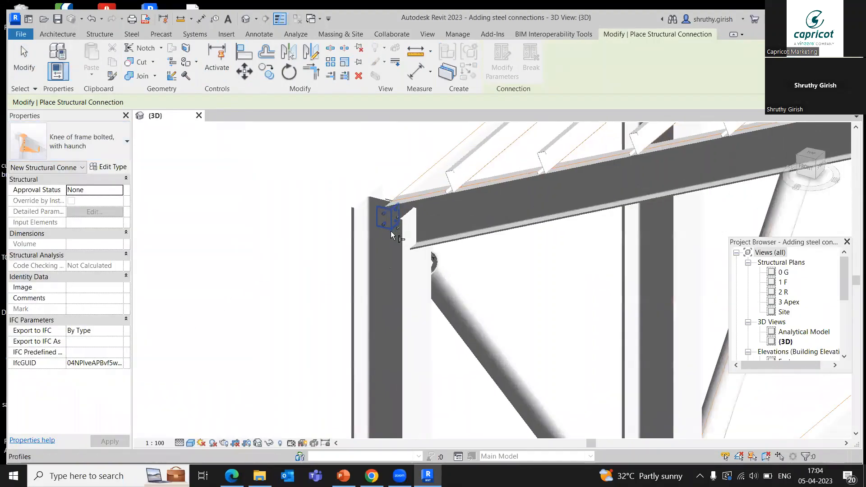
{"action": "left_click", "coordinate": [397, 242]}
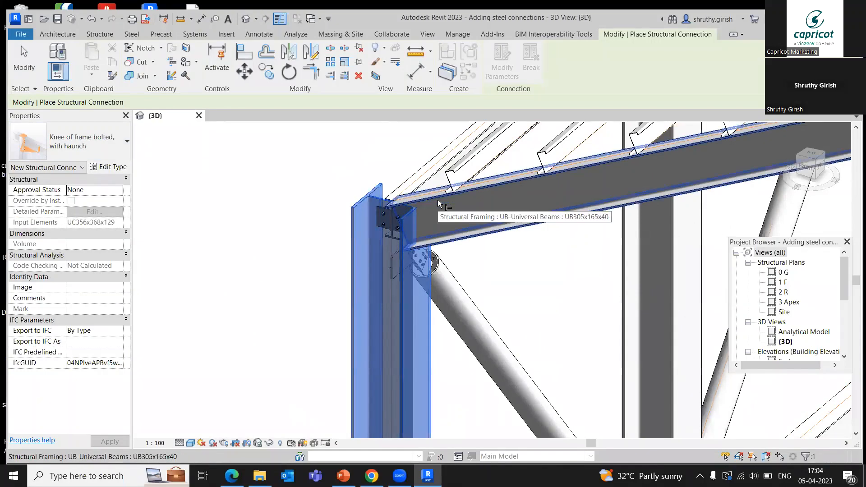
{"action": "left_click", "coordinate": [459, 236]}
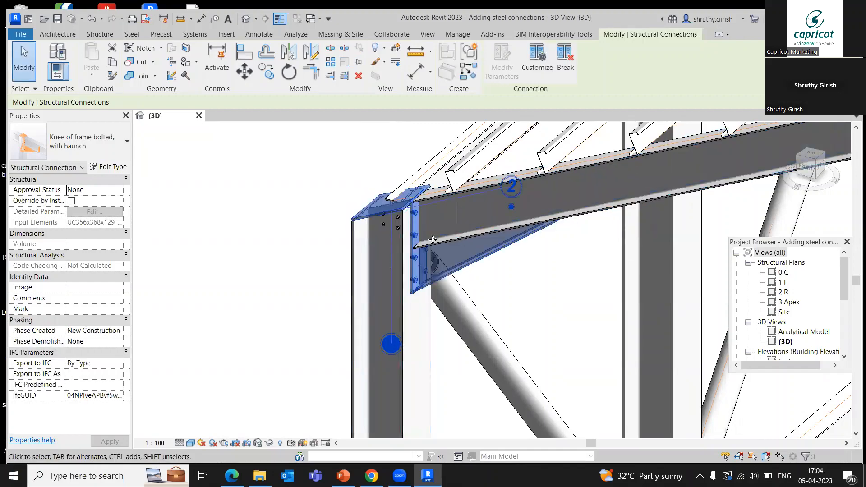
Step: Enable override by instance for the knee connection and open its haunch parameters
{"action": "scroll", "coordinate": [440, 236], "scroll_direction": "up", "scroll_amount": 1}
{"action": "middle_click_drag", "start_coordinate": [525, 280], "coordinate": [504, 266]}
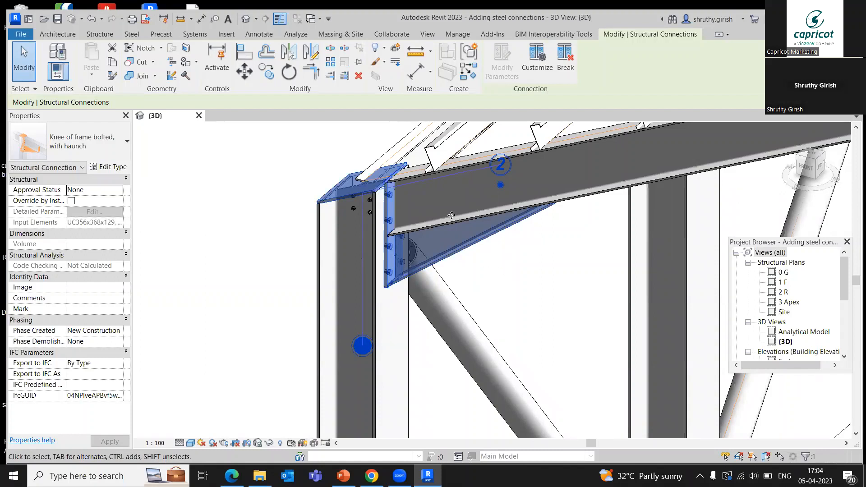
{"action": "left_click", "coordinate": [71, 201]}
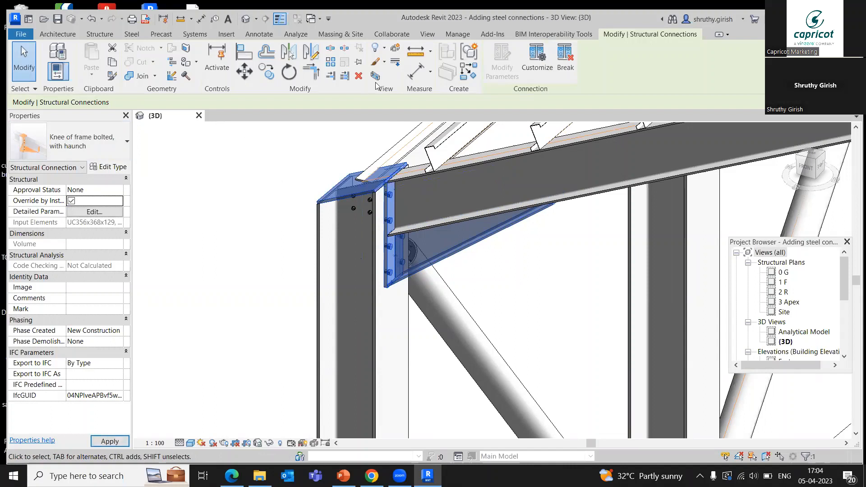
{"action": "left_click", "coordinate": [510, 61]}
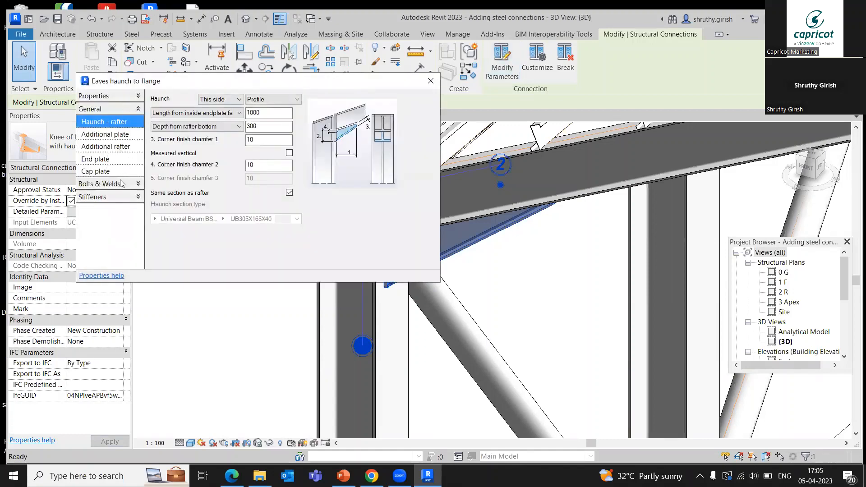
Step: Try the None and Half cap plate types on the knee connection, and return the type to Full
{"action": "left_click", "coordinate": [92, 172]}
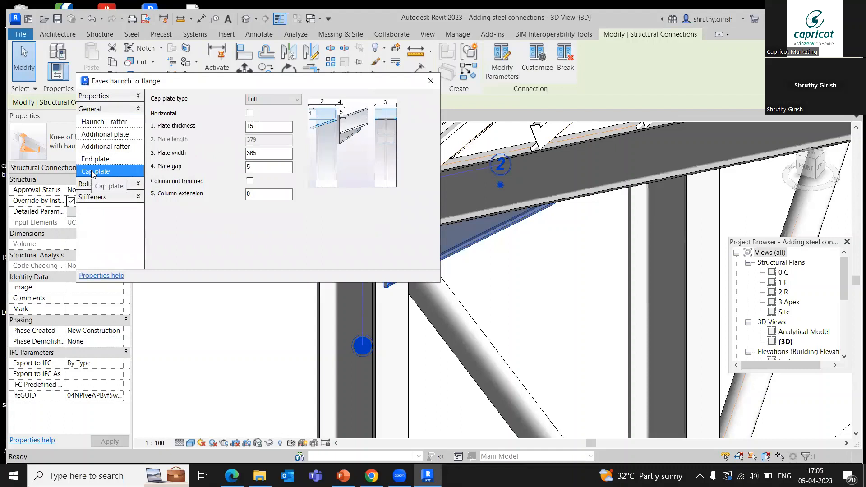
{"action": "left_click", "coordinate": [273, 101]}
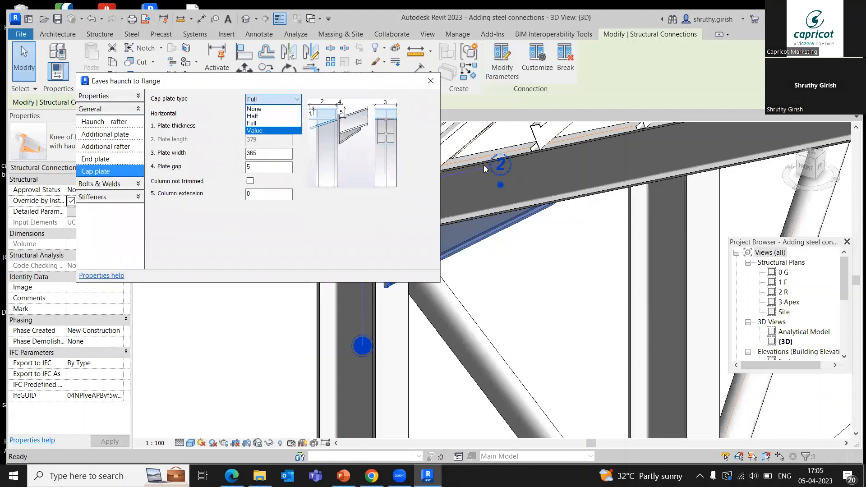
{"action": "scroll", "coordinate": [480, 234], "scroll_direction": "down", "scroll_amount": 3}
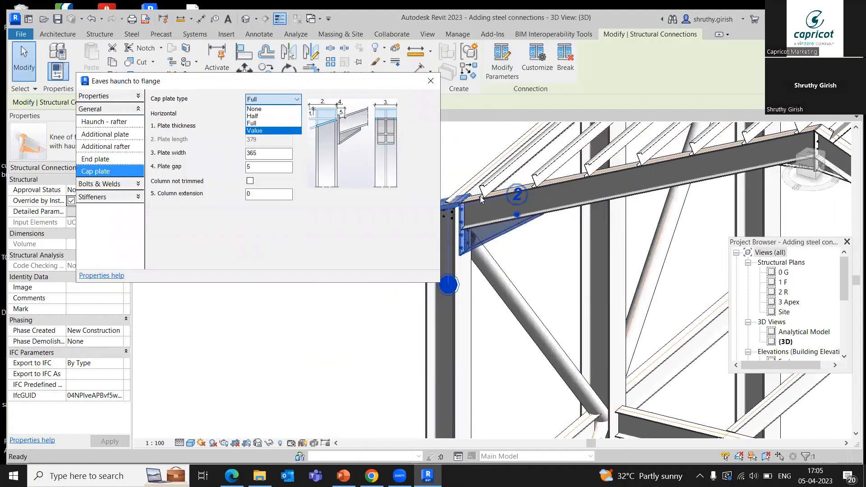
{"action": "middle_click_drag", "start_coordinate": [481, 199], "coordinate": [555, 276], "text": "shift"}
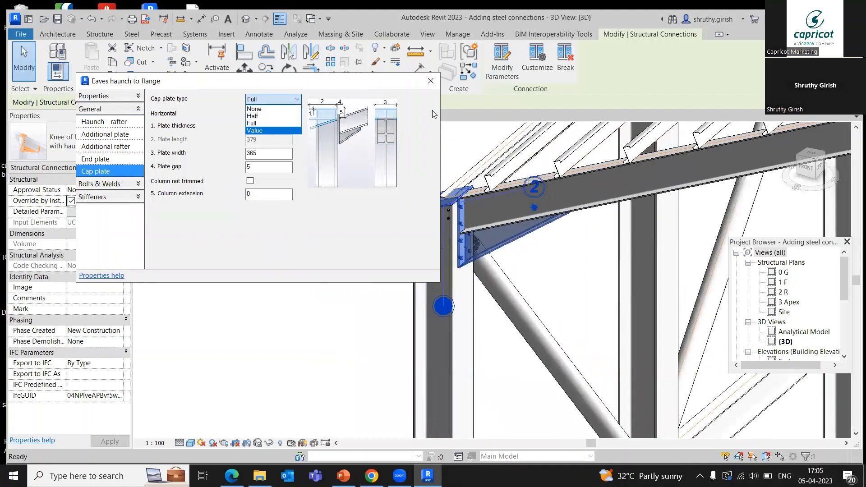
{"action": "left_click", "coordinate": [255, 109]}
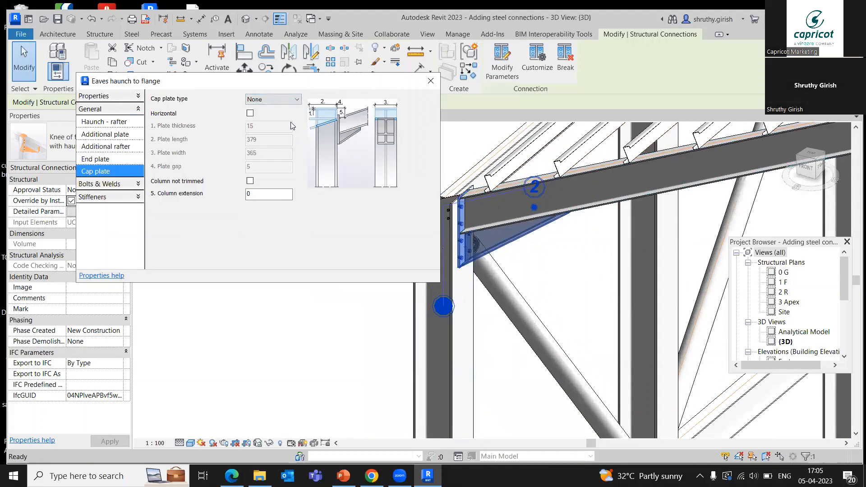
{"action": "left_click", "coordinate": [251, 100]}
{"action": "left_click", "coordinate": [255, 123]}
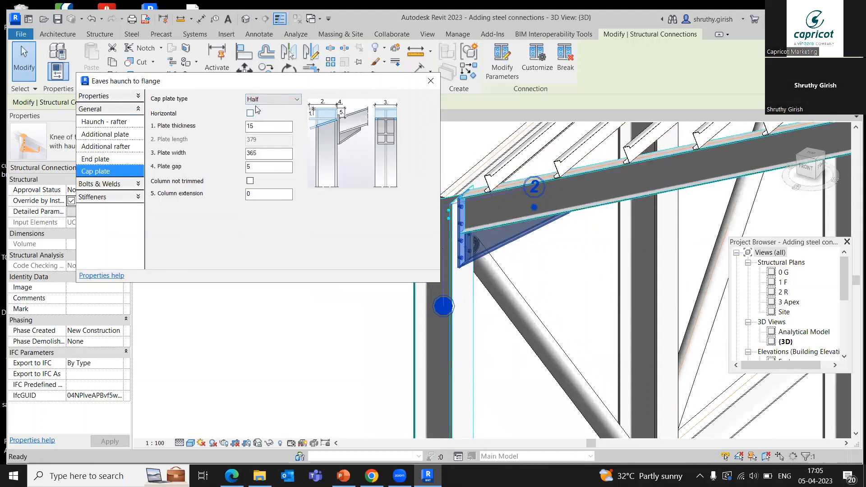
{"action": "left_click", "coordinate": [256, 100]}
{"action": "left_click", "coordinate": [255, 115]}
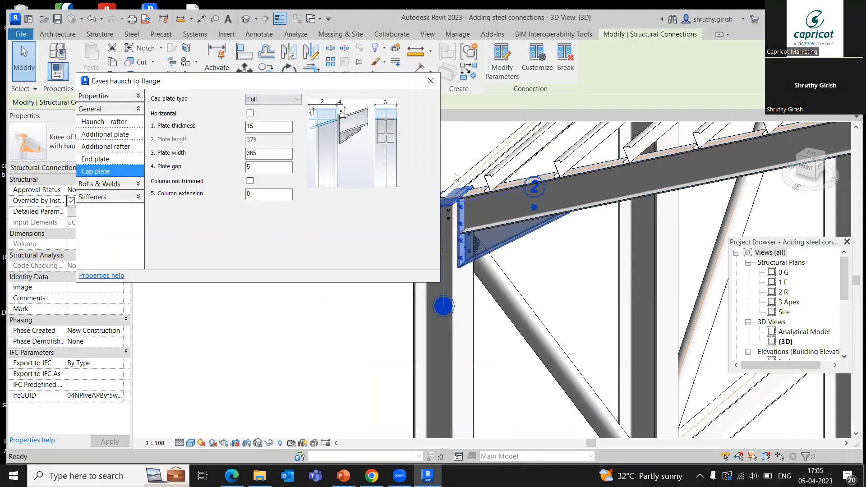
Step: Review the end plate settings and the available end plate length types for the knee connection
{"action": "left_click", "coordinate": [123, 161]}
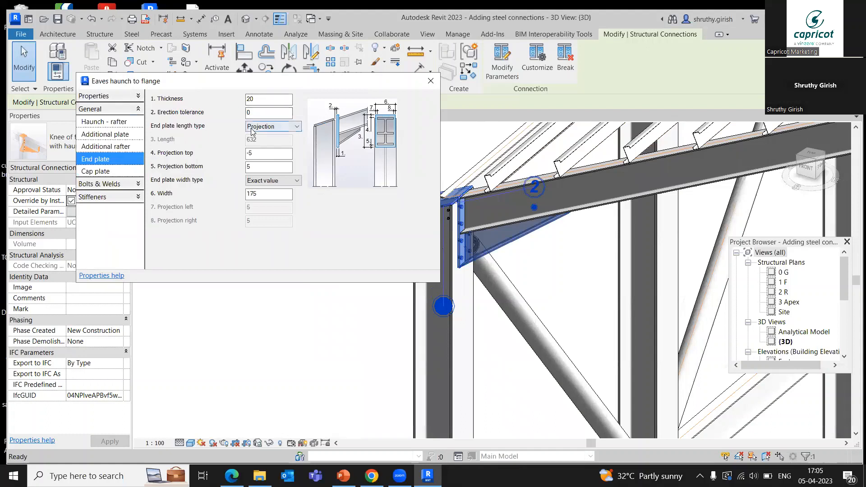
{"action": "left_click", "coordinate": [266, 128]}
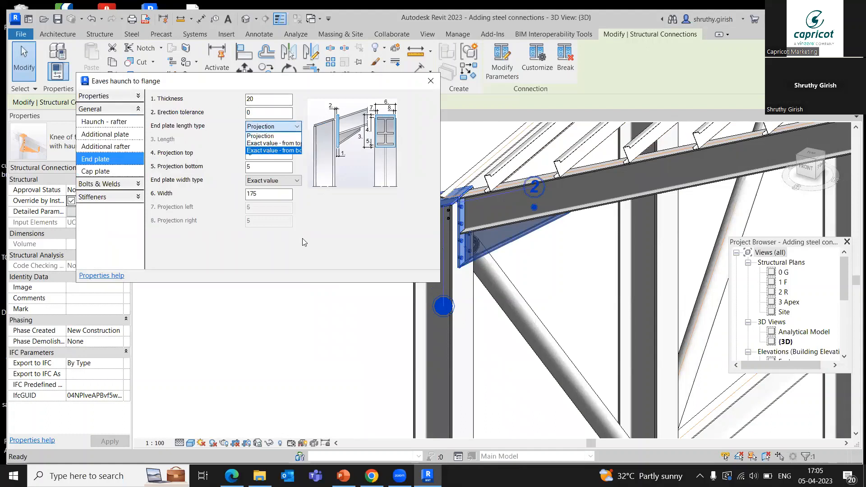
{"action": "left_click", "coordinate": [353, 242]}
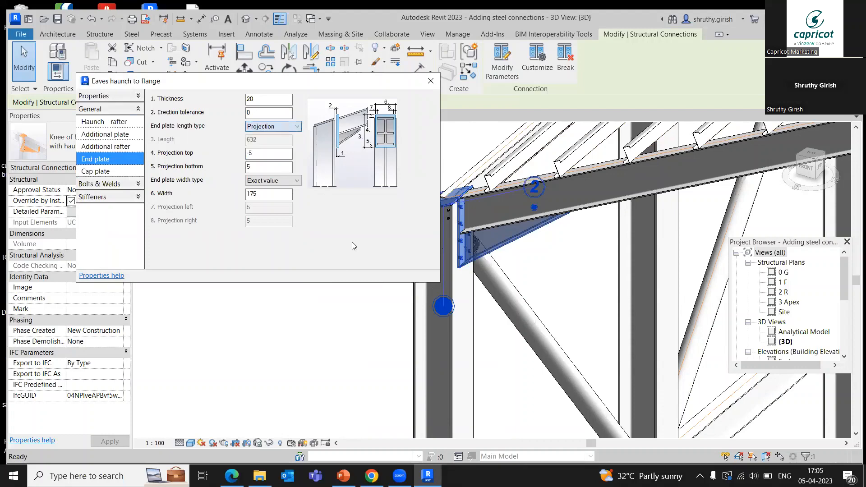
Step: Set the cap plate's column extension to 150 and close the knee connection's parameters
{"action": "left_click", "coordinate": [98, 174]}
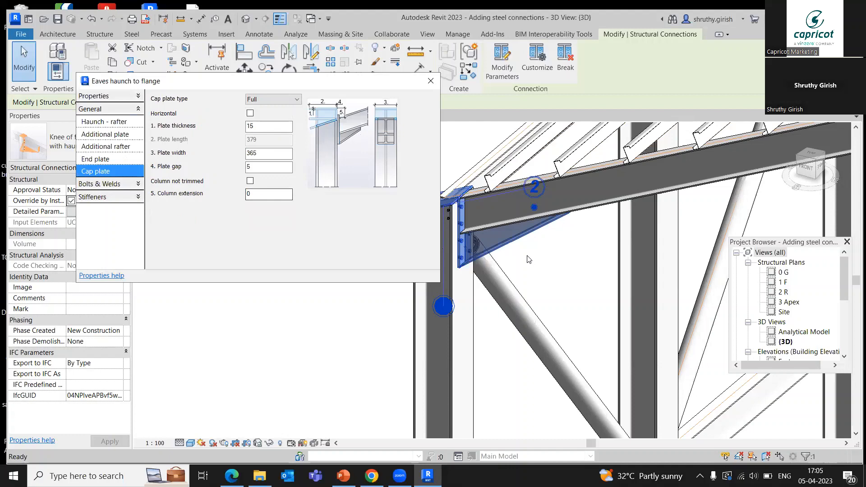
{"action": "scroll", "coordinate": [529, 259], "scroll_direction": "down", "scroll_amount": 1}
{"action": "middle_click_drag", "start_coordinate": [526, 257], "coordinate": [568, 228]}
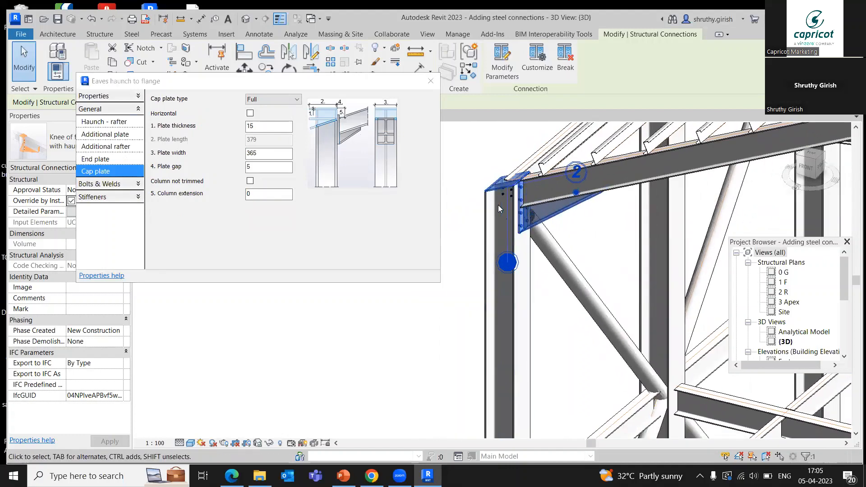
{"action": "scroll", "coordinate": [498, 204], "scroll_direction": "up", "scroll_amount": 1}
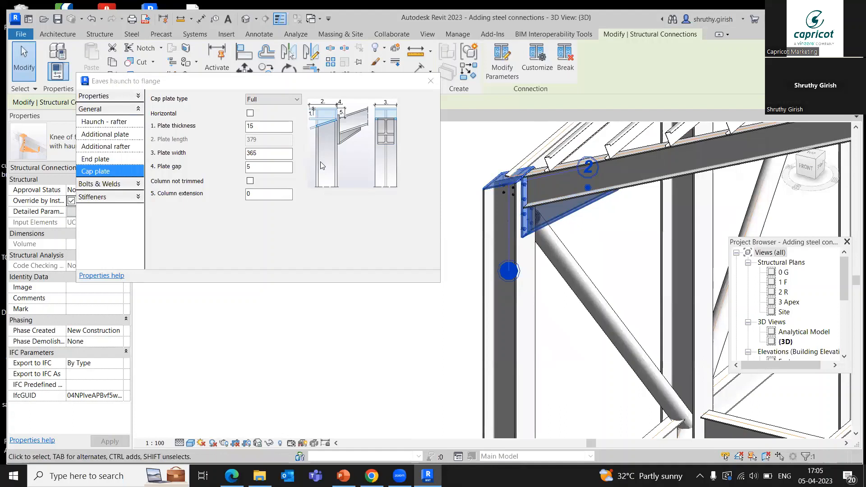
{"action": "left_click", "coordinate": [246, 194]}
{"action": "type", "text": "1"}
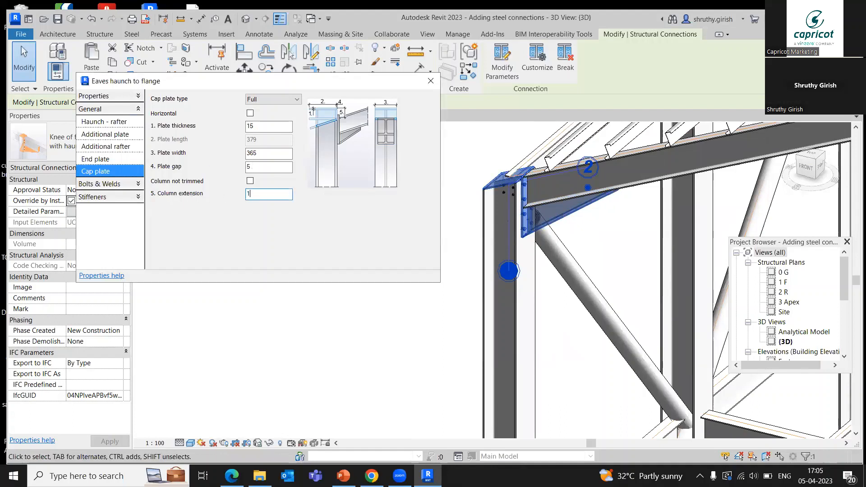
{"action": "type", "text": "50"}
{"action": "left_click", "coordinate": [112, 160]}
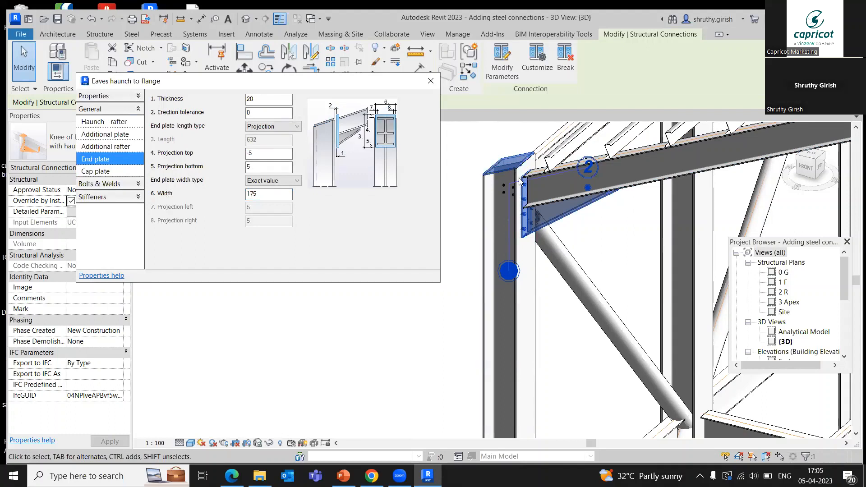
{"action": "middle_click_drag", "start_coordinate": [519, 181], "coordinate": [468, 180], "text": "shift"}
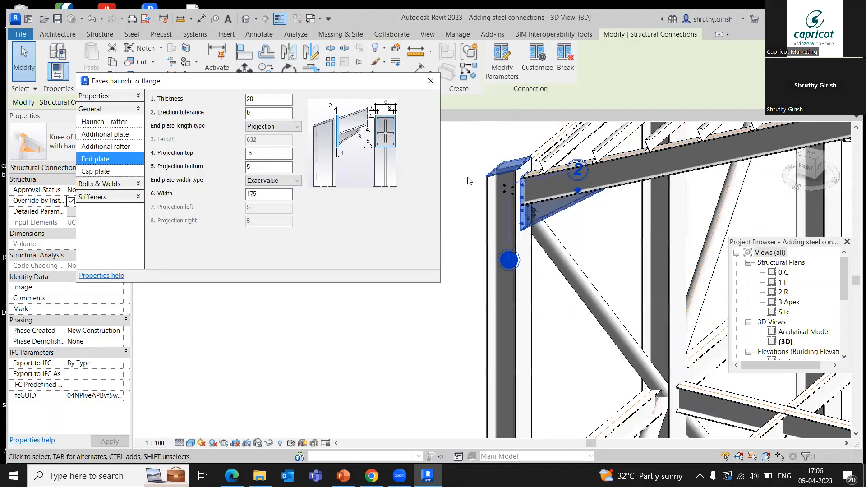
{"action": "mouse_move", "coordinate": [556, 290]}
{"action": "middle_mouse_down", "text": "shift"}
{"action": "mouse_move", "coordinate": [534, 294]}
{"action": "mouse_move", "coordinate": [543, 288]}
{"action": "middle_mouse_up", "text": "shift"}
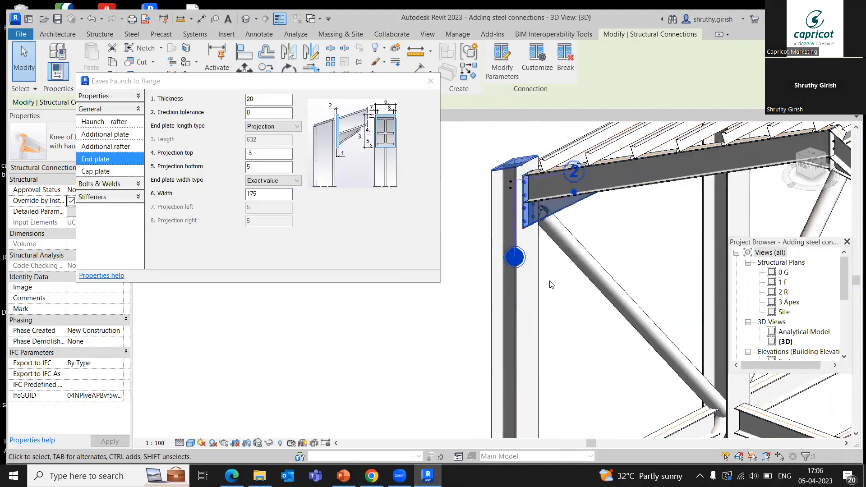
{"action": "middle_click_drag", "start_coordinate": [462, 161], "coordinate": [461, 197]}
{"action": "left_click", "coordinate": [431, 80]}
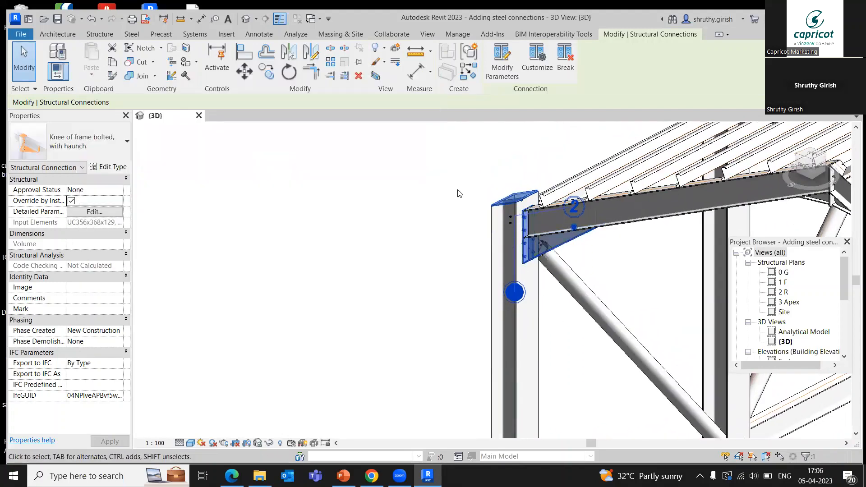
Step: Propagate the knee of frame connection with haunch to the matching column and rafter joints
{"action": "middle_click_drag", "start_coordinate": [492, 260], "coordinate": [349, 265]}
{"action": "left_click", "coordinate": [414, 307]}
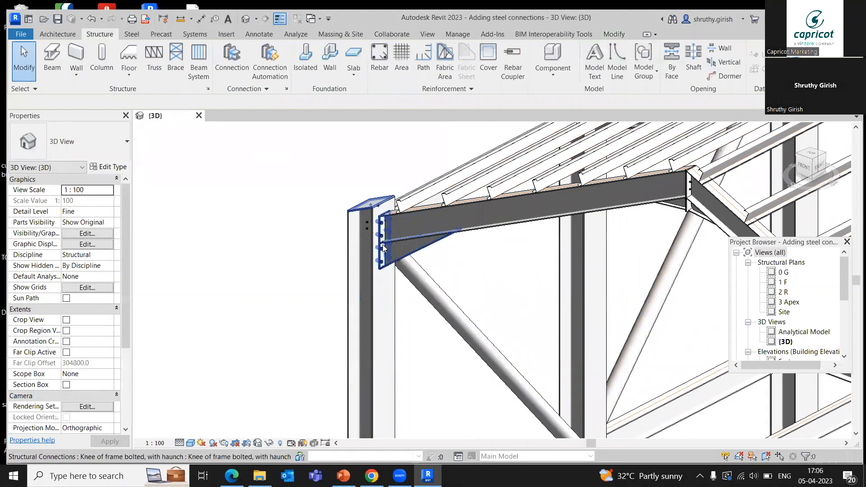
{"action": "left_click", "coordinate": [382, 248]}
{"action": "right_click", "coordinate": [383, 248]}
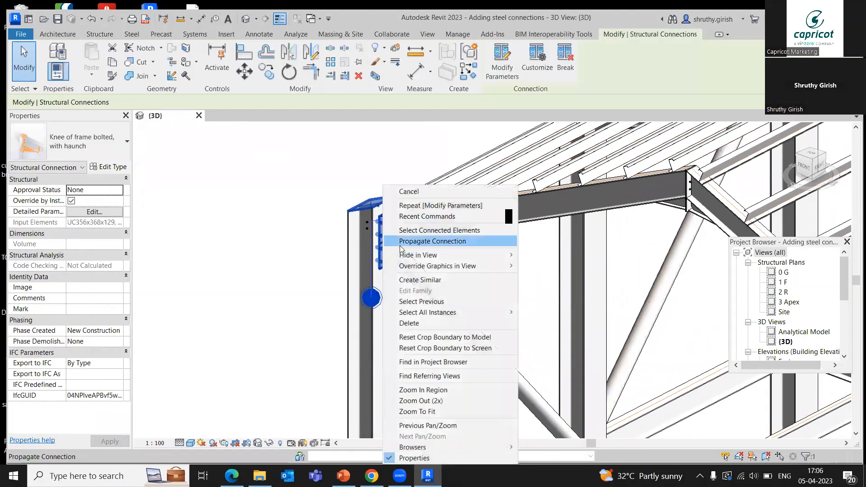
{"action": "left_click", "coordinate": [409, 241]}
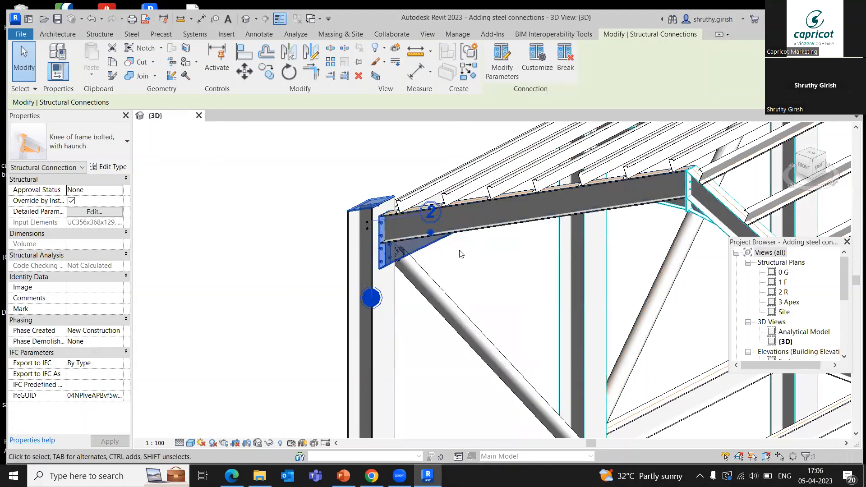
Step: Examine the propagated knee connections along both eaves and the column bases on their footings
{"action": "scroll", "coordinate": [461, 254], "scroll_direction": "down", "scroll_amount": 5}
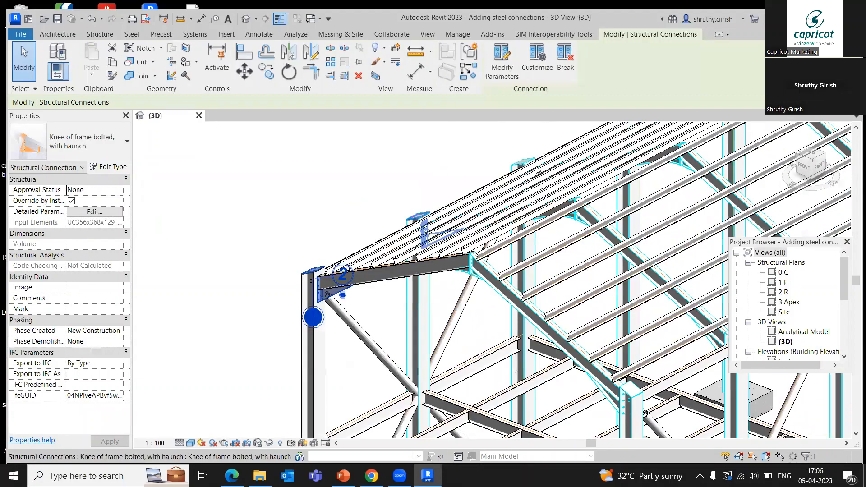
{"action": "scroll", "coordinate": [539, 163], "scroll_direction": "up", "scroll_amount": 2}
{"action": "scroll", "coordinate": [422, 162], "scroll_direction": "down", "scroll_amount": 5}
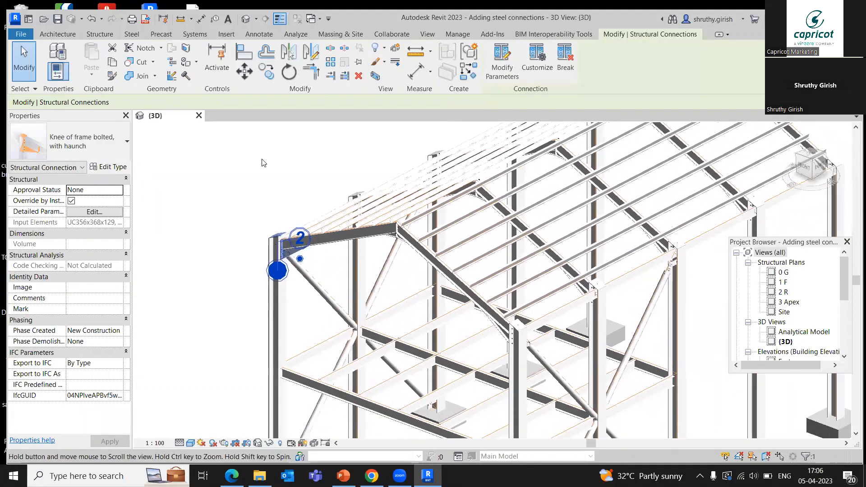
{"action": "middle_click_drag", "start_coordinate": [713, 220], "coordinate": [657, 206], "text": "shift"}
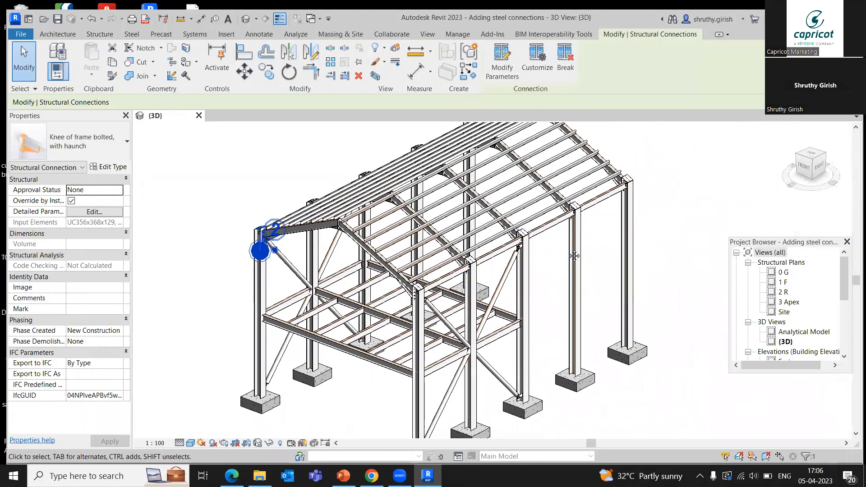
{"action": "middle_click_drag", "start_coordinate": [572, 256], "coordinate": [591, 266], "text": "shift"}
{"action": "scroll", "coordinate": [589, 266], "scroll_direction": "up", "scroll_amount": 2}
{"action": "middle_click_drag", "start_coordinate": [584, 218], "coordinate": [593, 193]}
{"action": "scroll", "coordinate": [576, 213], "scroll_direction": "down", "scroll_amount": 1}
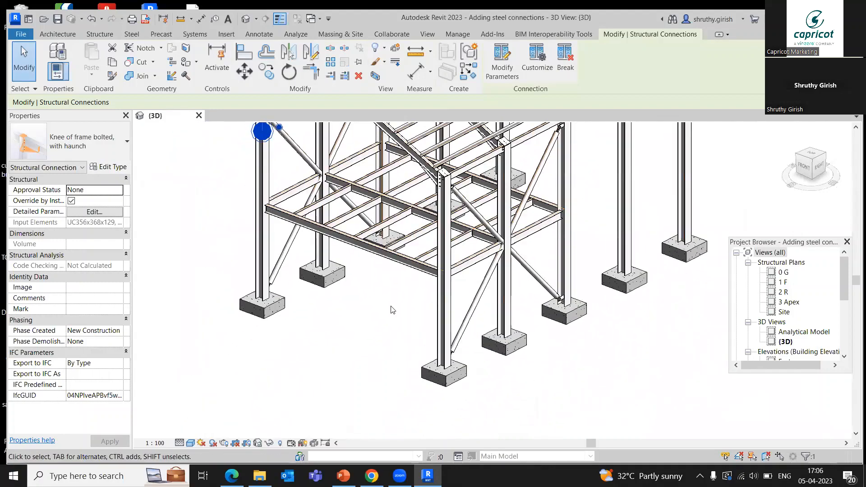
Step: Place a Base plate connection at the foot of the nearest front corner UC356x368x129 column
{"action": "left_click", "coordinate": [99, 34]}
{"action": "left_click", "coordinate": [231, 65]}
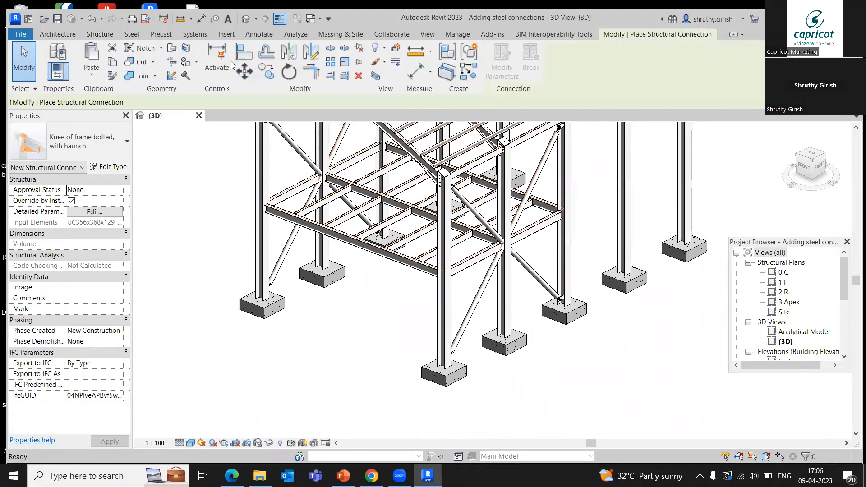
{"action": "left_click", "coordinate": [102, 149]}
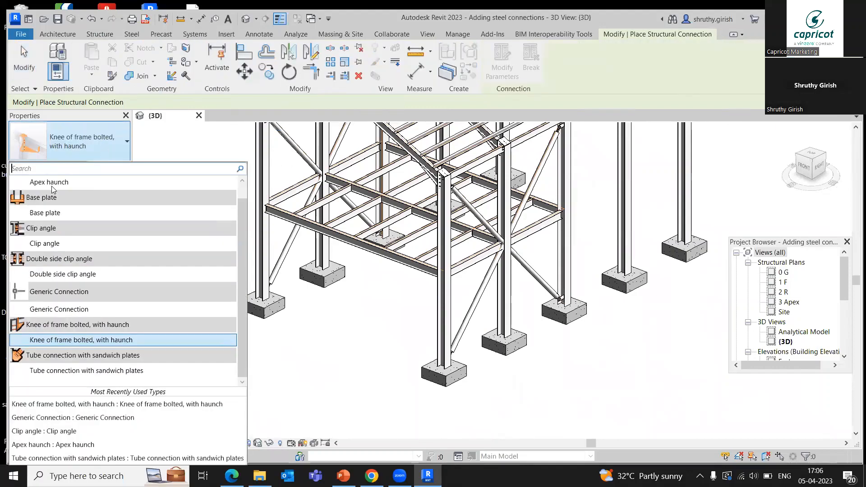
{"action": "left_click", "coordinate": [42, 216]}
{"action": "scroll", "coordinate": [446, 372], "scroll_direction": "up", "scroll_amount": 3}
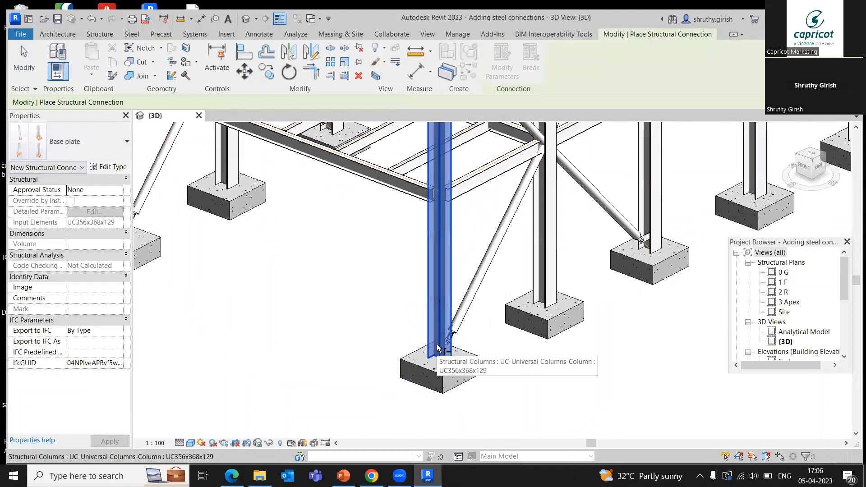
{"action": "left_click", "coordinate": [438, 348]}
{"action": "scroll", "coordinate": [496, 374], "scroll_direction": "up", "scroll_amount": 3}
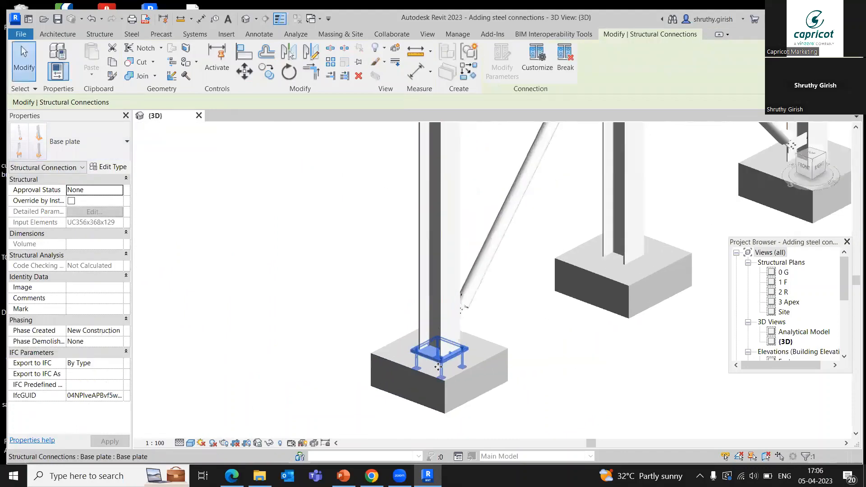
{"action": "key", "text": "Escape"}
Step: Enable override by instance for the new base plate and open its connection parameters
{"action": "left_click", "coordinate": [453, 355]}
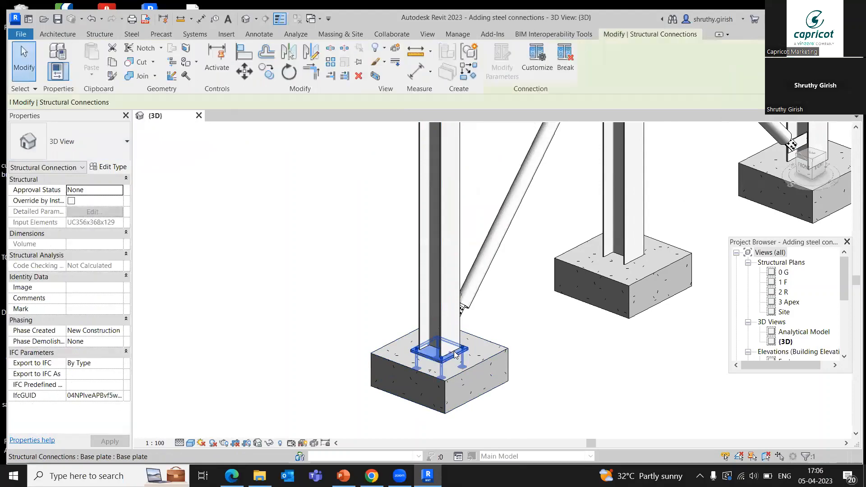
{"action": "left_click", "coordinate": [70, 200]}
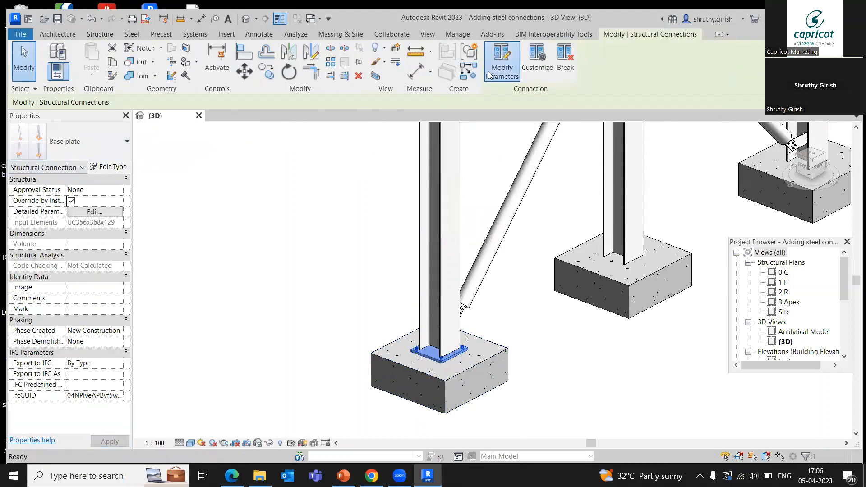
{"action": "left_click", "coordinate": [501, 67]}
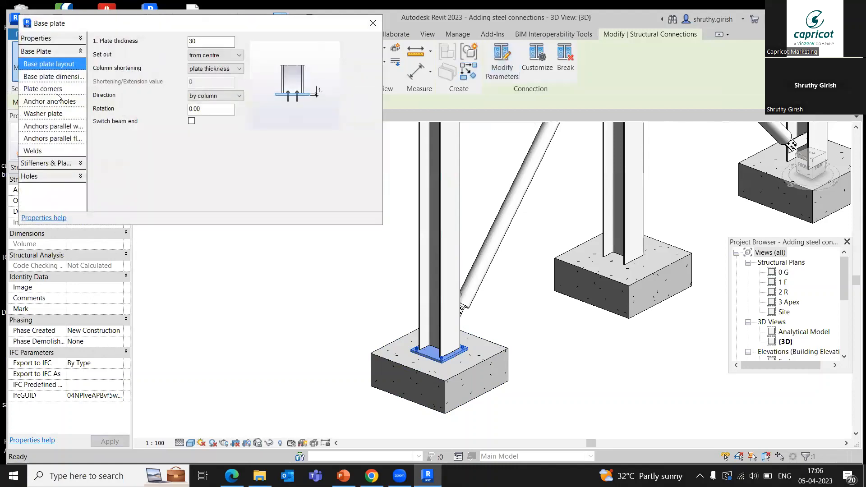
Step: Review the base plate's anchor and hole, washer plate and anchor spacing parameters, ending at Anchors parallel flange
{"action": "key", "text": "Down"}
{"action": "key", "text": "Down"}
{"action": "key", "text": "Down"}
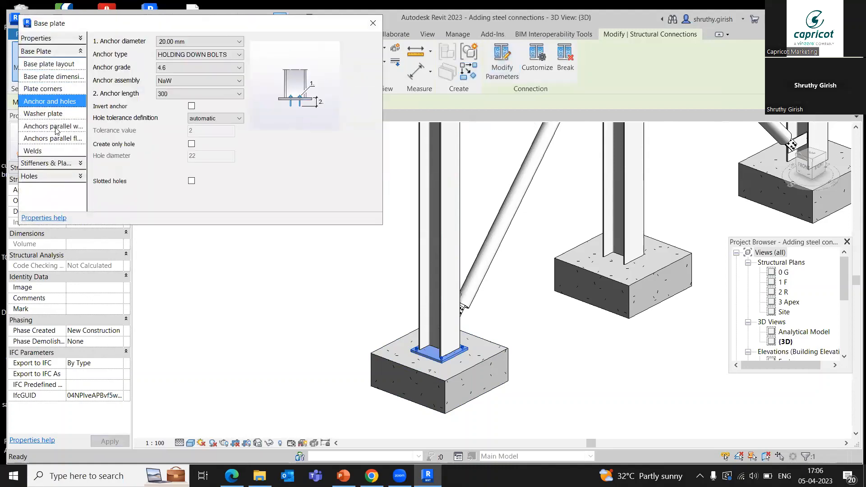
{"action": "key", "text": "Down"}
{"action": "key", "text": "Down"}
{"action": "left_click", "coordinate": [56, 138]}
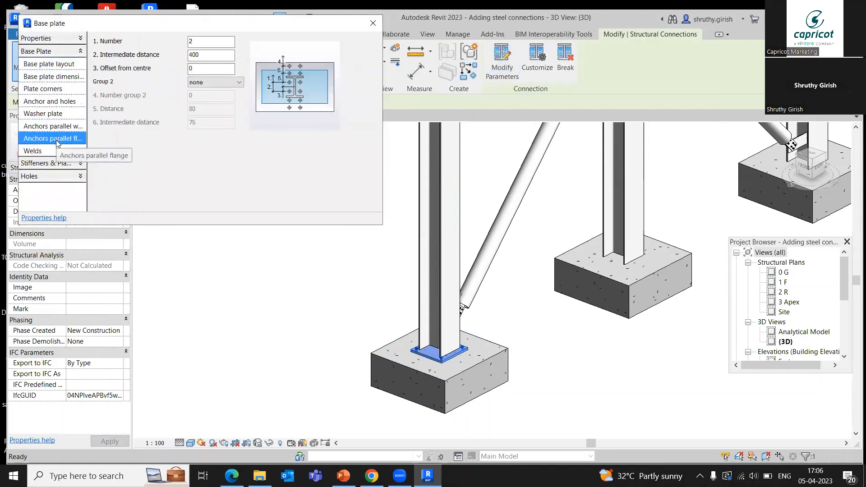
{"action": "left_click_drag", "start_coordinate": [103, 27], "coordinate": [81, 110]}
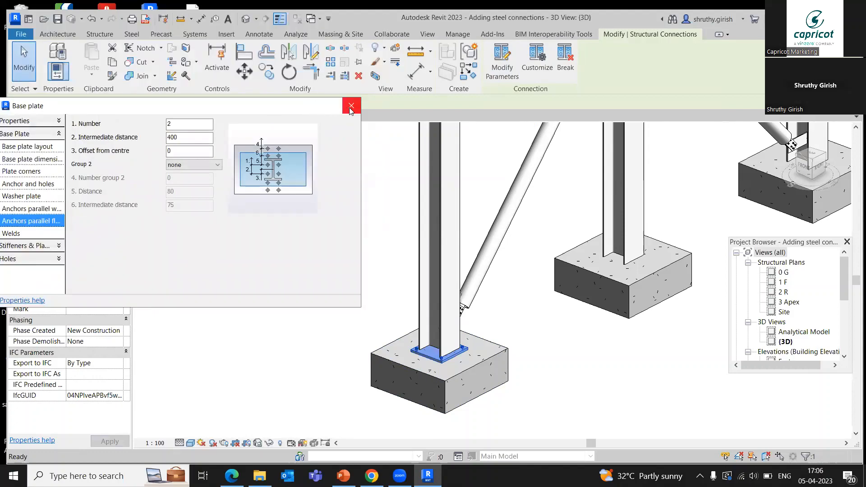
Step: Close the base plate parameters and propagate the Base plate connection to the matching column feet
{"action": "left_click", "coordinate": [351, 107]}
{"action": "right_click", "coordinate": [432, 353]}
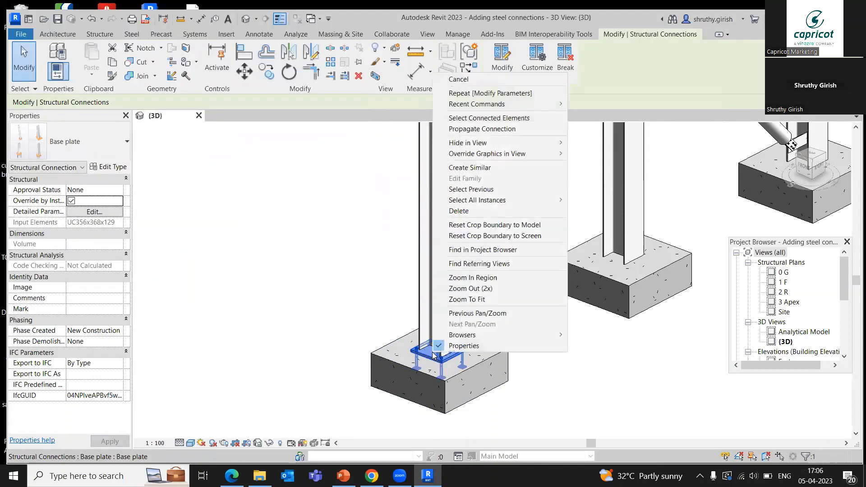
{"action": "left_click", "coordinate": [475, 129]}
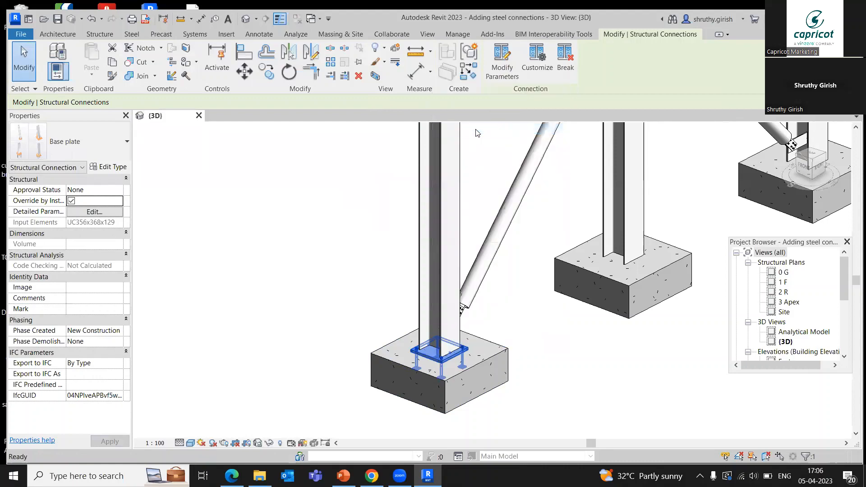
{"action": "left_click", "coordinate": [640, 347]}
Step: Examine the propagated base plates at the column feet and the connections across the whole frame
{"action": "scroll", "coordinate": [613, 339], "scroll_direction": "down", "scroll_amount": 5}
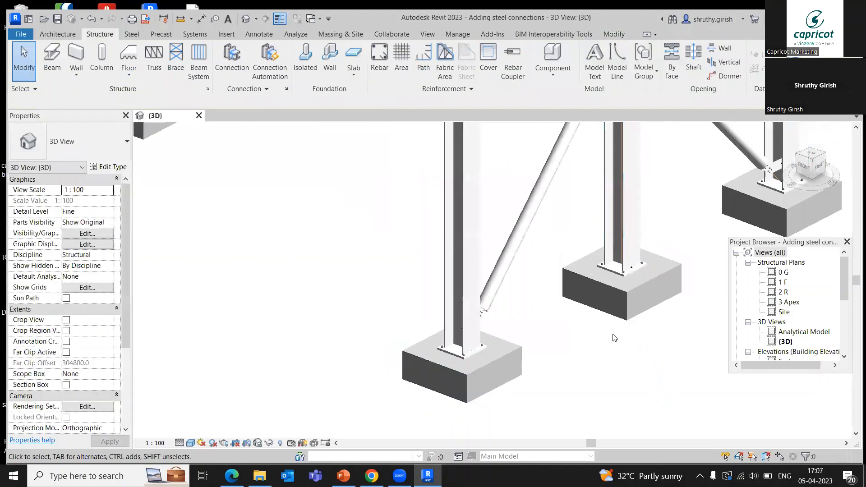
{"action": "scroll", "coordinate": [558, 342], "scroll_direction": "down", "scroll_amount": 1}
{"action": "middle_click_drag", "start_coordinate": [541, 342], "coordinate": [435, 366]}
{"action": "scroll", "coordinate": [482, 326], "scroll_direction": "down", "scroll_amount": 1}
{"action": "middle_click_drag", "start_coordinate": [581, 330], "coordinate": [566, 374]}
{"action": "scroll", "coordinate": [555, 325], "scroll_direction": "up", "scroll_amount": 1}
{"action": "scroll", "coordinate": [554, 321], "scroll_direction": "down", "scroll_amount": 4}
{"action": "scroll", "coordinate": [588, 345], "scroll_direction": "down", "scroll_amount": 2}
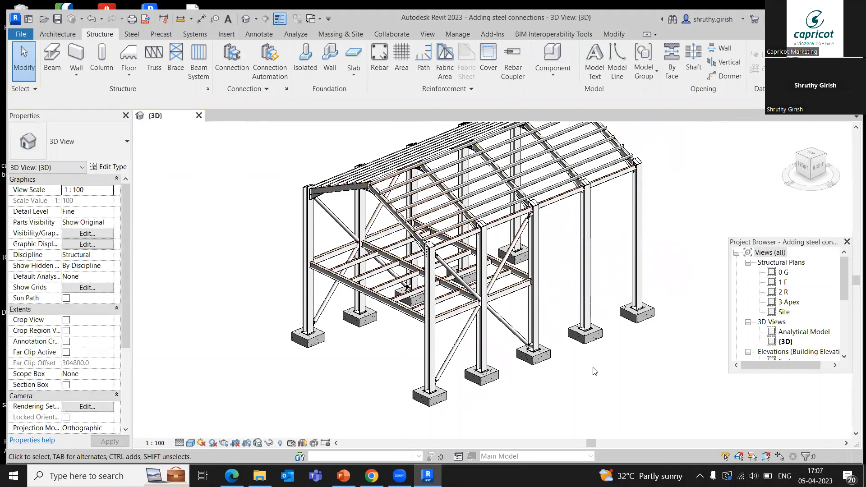
{"action": "middle_click_drag", "start_coordinate": [594, 371], "coordinate": [544, 384]}
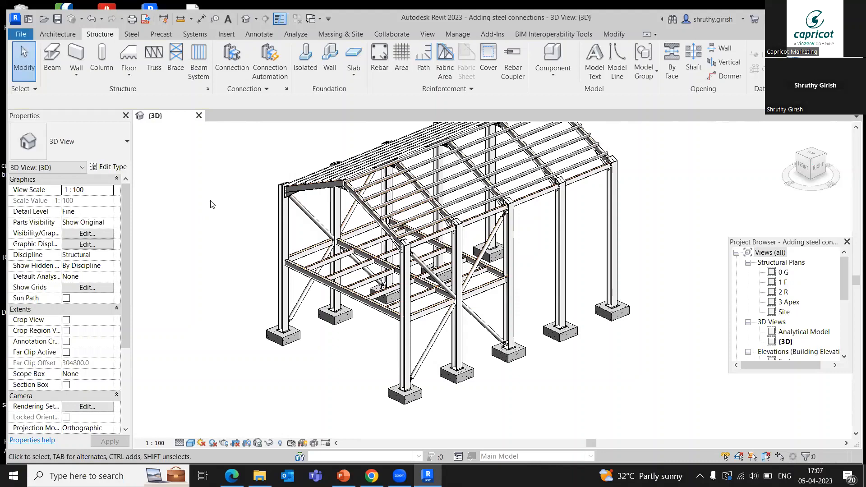
Step: Close the Adding steel connections model without saving and open the recent Customised steel connection-1 model
{"action": "left_click", "coordinate": [198, 115]}
{"action": "left_click", "coordinate": [463, 245]}
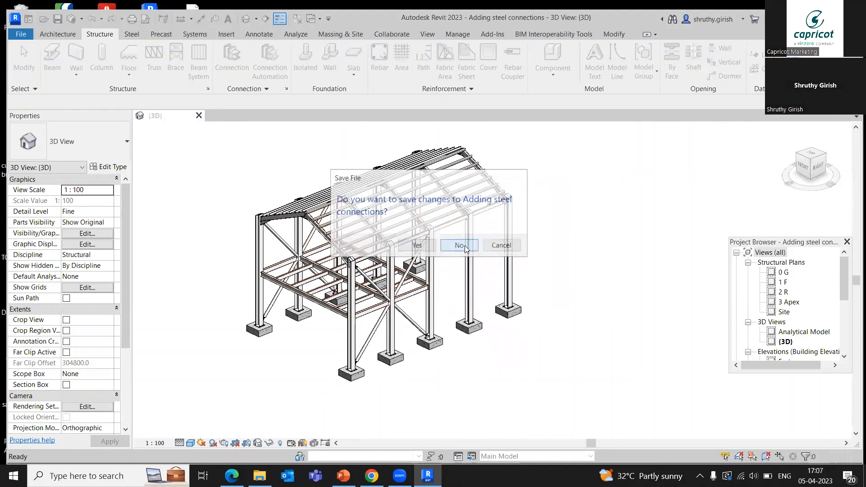
{"action": "left_click", "coordinate": [106, 151]}
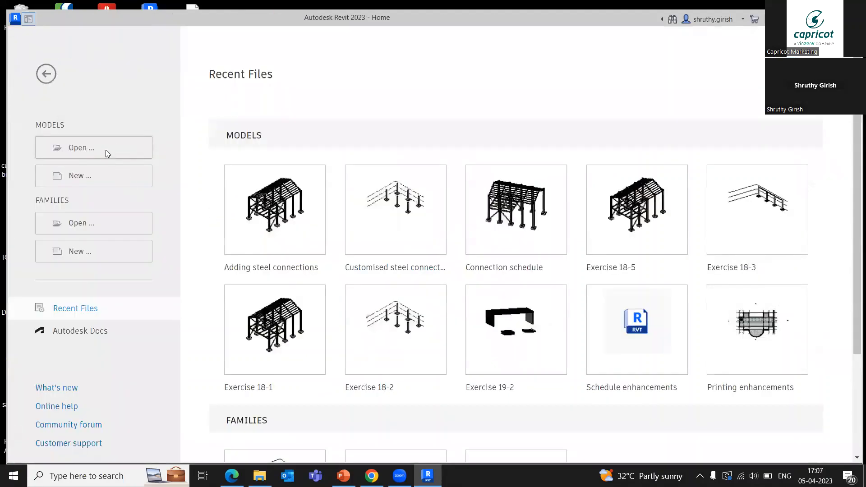
{"action": "left_click", "coordinate": [621, 102]}
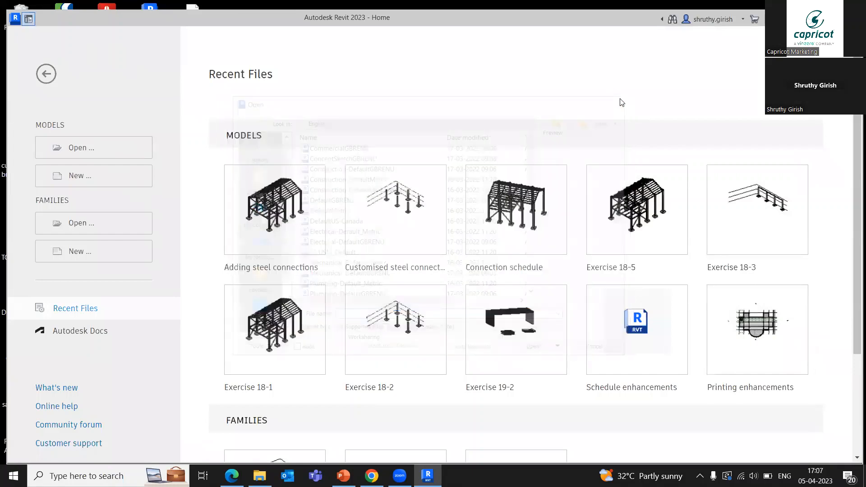
{"action": "left_click", "coordinate": [403, 210]}
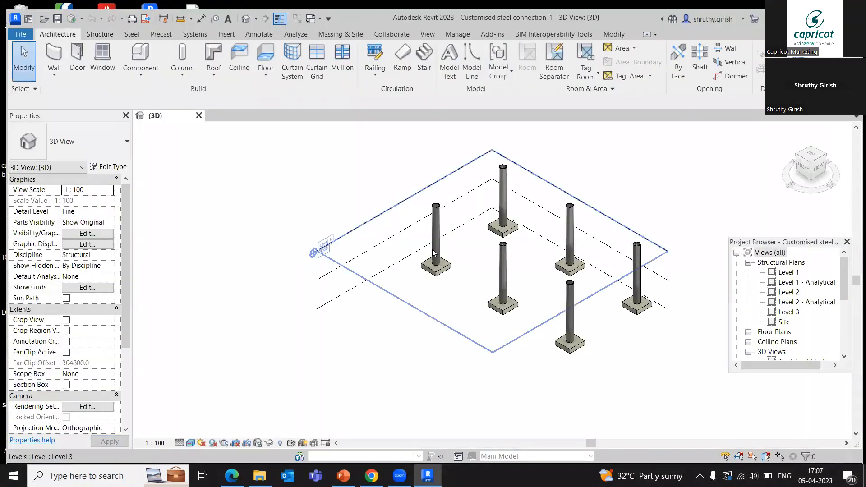
Step: Examine the six circular columns on their footings, the steel fabrication tools and the 3D view's detail level options
{"action": "middle_click_drag", "start_coordinate": [450, 319], "coordinate": [338, 344]}
{"action": "scroll", "coordinate": [339, 332], "scroll_direction": "up", "scroll_amount": 1}
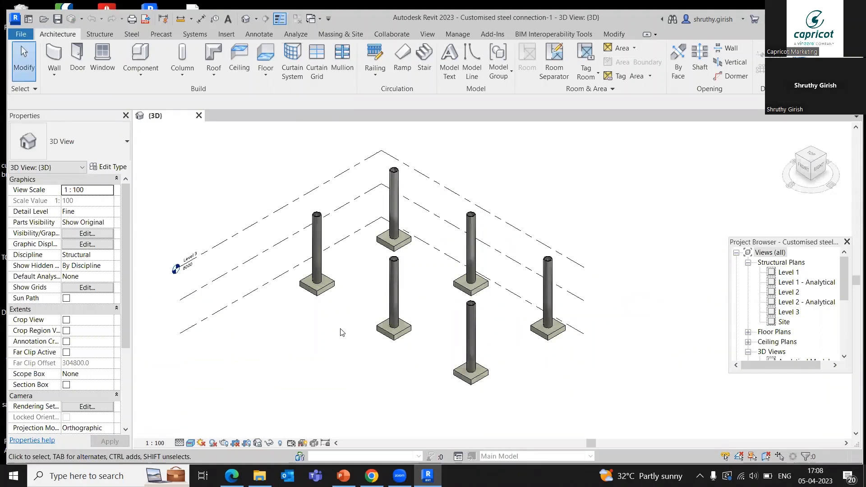
{"action": "left_click", "coordinate": [132, 34]}
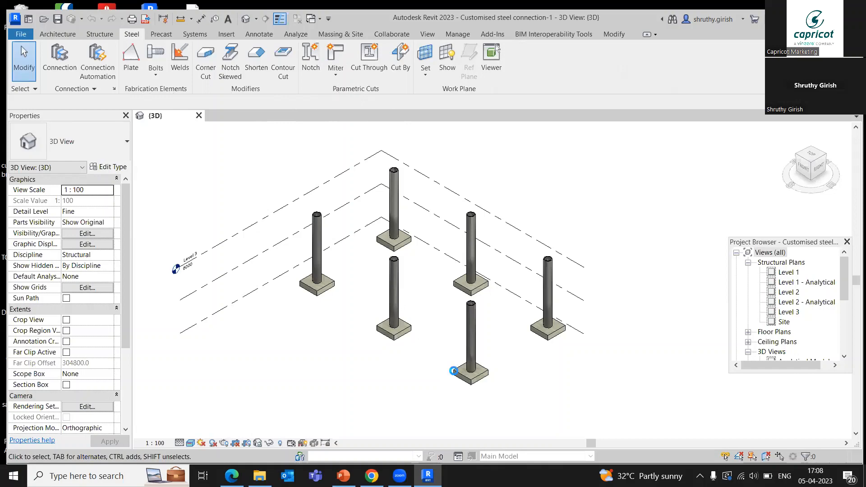
{"action": "middle_click_drag", "start_coordinate": [451, 366], "coordinate": [428, 384], "text": "shift"}
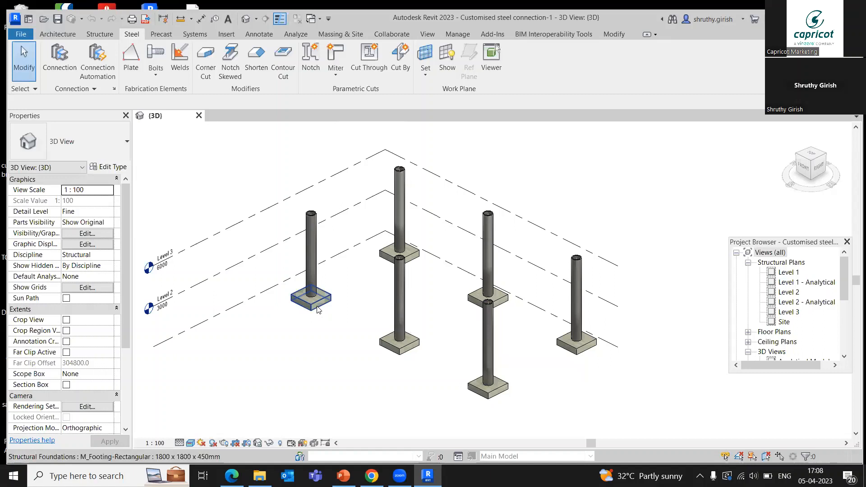
{"action": "middle_click_drag", "start_coordinate": [357, 293], "coordinate": [348, 303]}
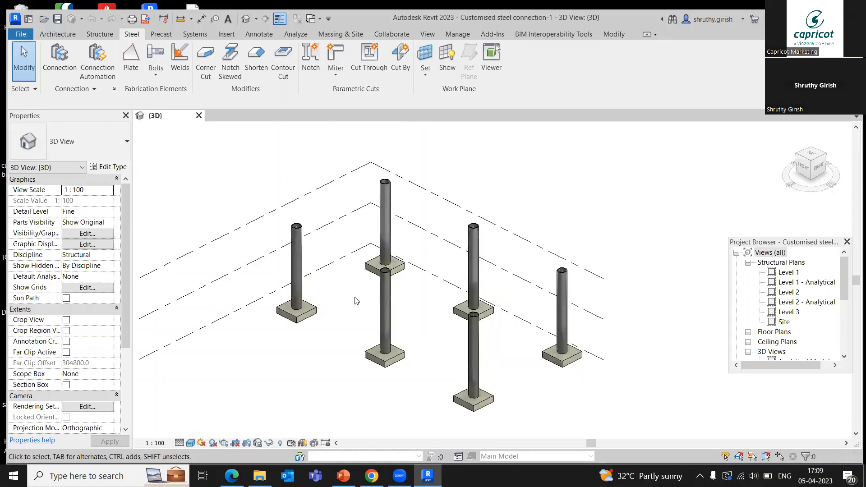
{"action": "scroll", "coordinate": [356, 301], "scroll_direction": "up", "scroll_amount": 2}
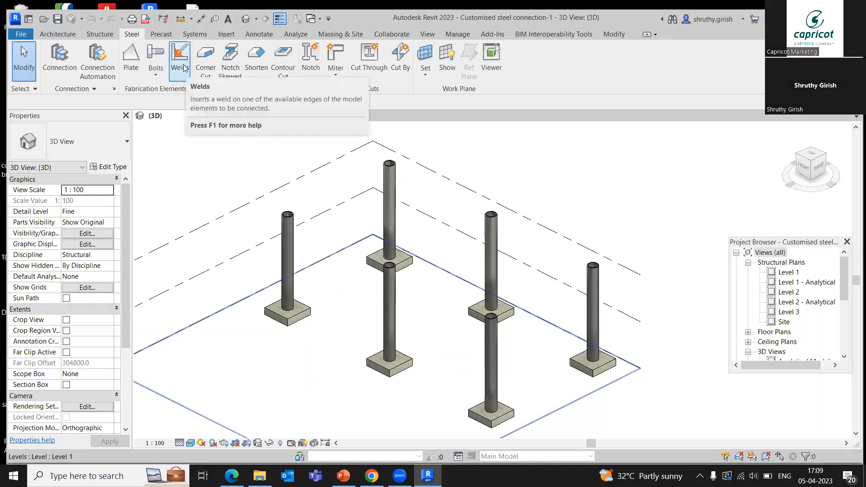
{"action": "left_click", "coordinate": [181, 441]}
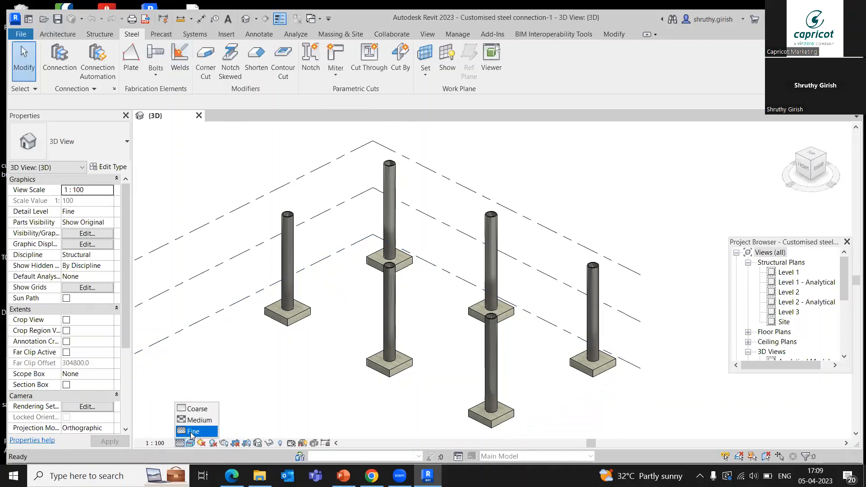
{"action": "left_click", "coordinate": [264, 413]}
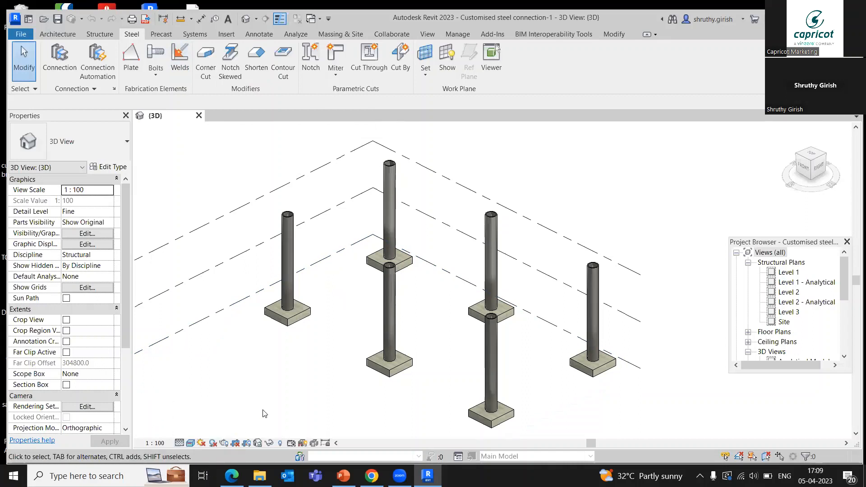
Step: Open the Level 1 structural plan at the column on grid intersection A-1
{"action": "double_click", "coordinate": [788, 273]}
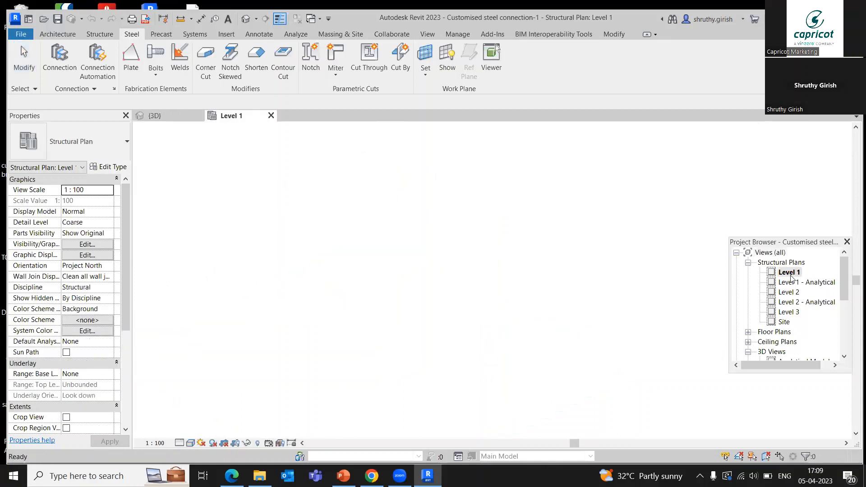
{"action": "scroll", "coordinate": [419, 242], "scroll_direction": "up", "scroll_amount": 5}
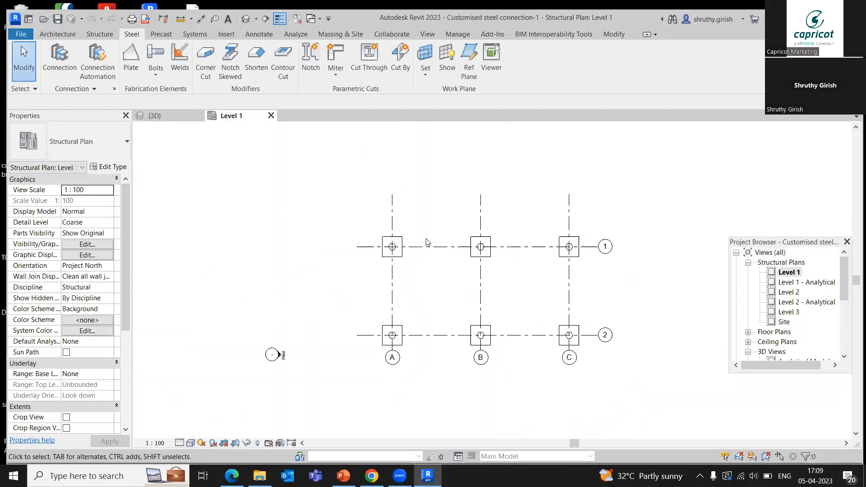
{"action": "middle_click_drag", "start_coordinate": [360, 224], "coordinate": [381, 279]}
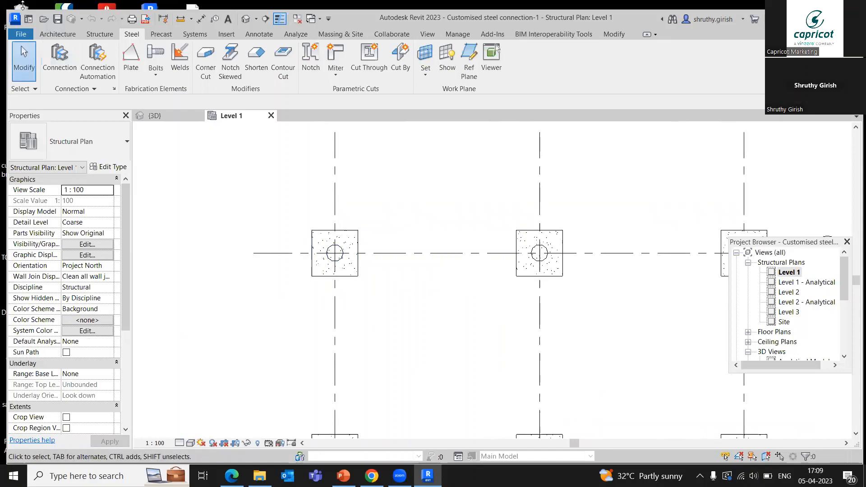
Step: Create a circular steel plate of radius 660 mm centred on the column at grid intersection A-1
{"action": "left_click", "coordinate": [132, 59]}
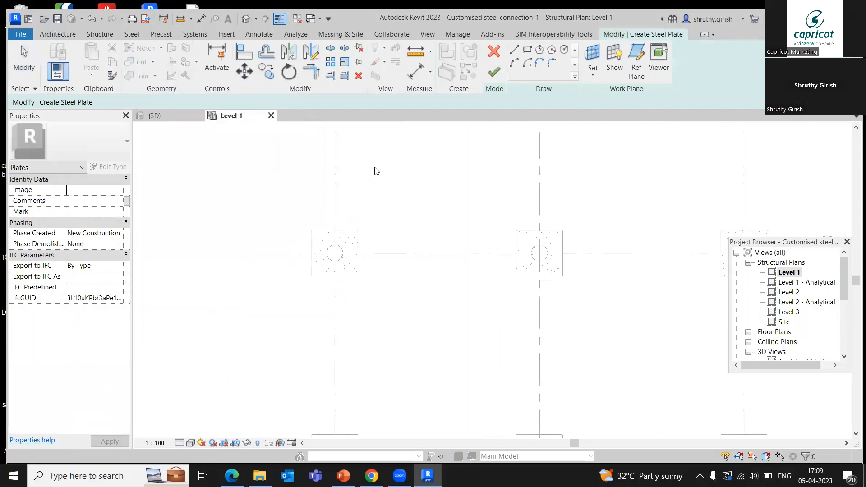
{"action": "middle_click_drag", "start_coordinate": [372, 170], "coordinate": [371, 197]}
{"action": "left_click", "coordinate": [527, 49]}
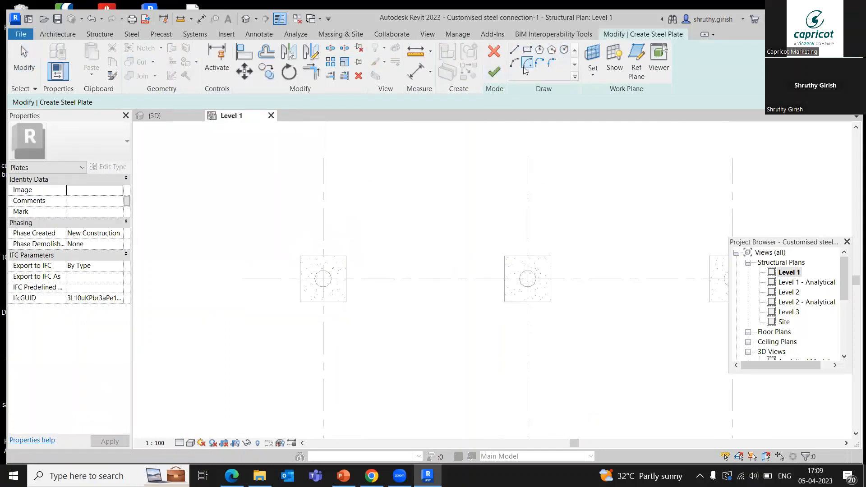
{"action": "left_click", "coordinate": [566, 53]}
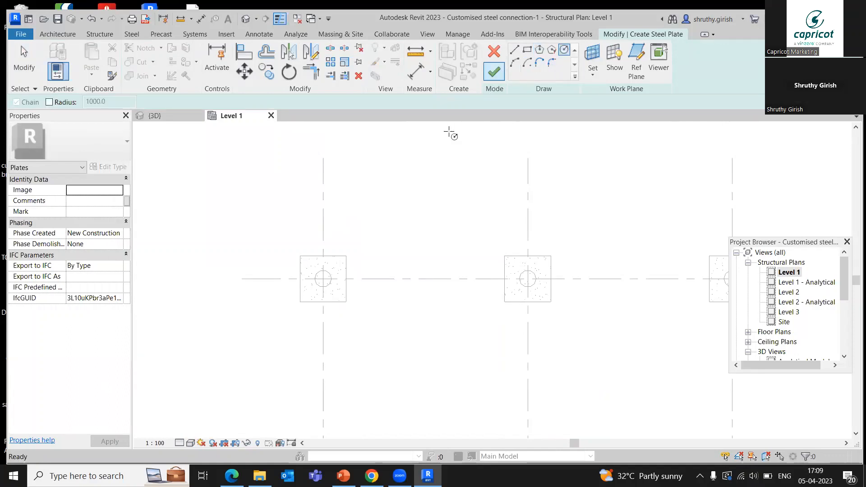
{"action": "left_click", "coordinate": [324, 278]}
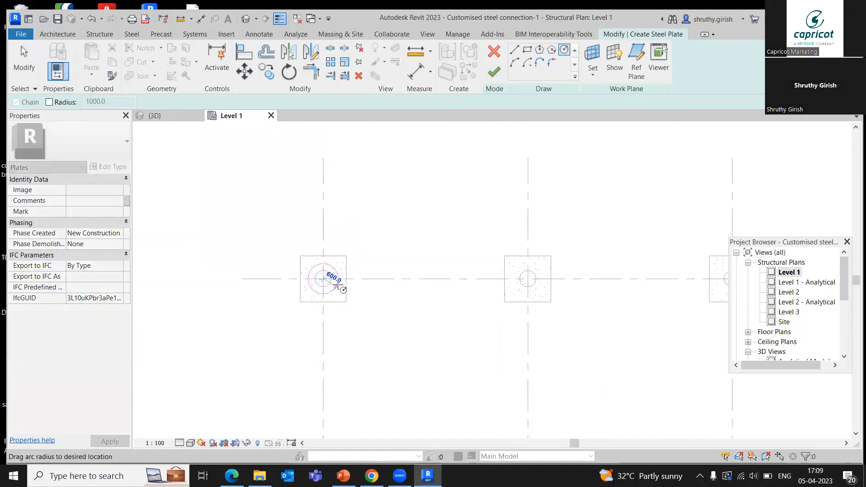
{"action": "type", "text": "660"}
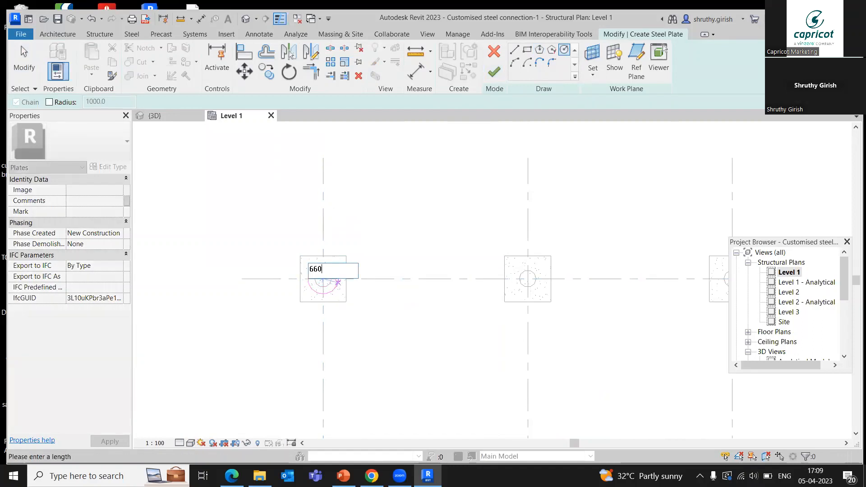
{"action": "key", "text": "Return"}
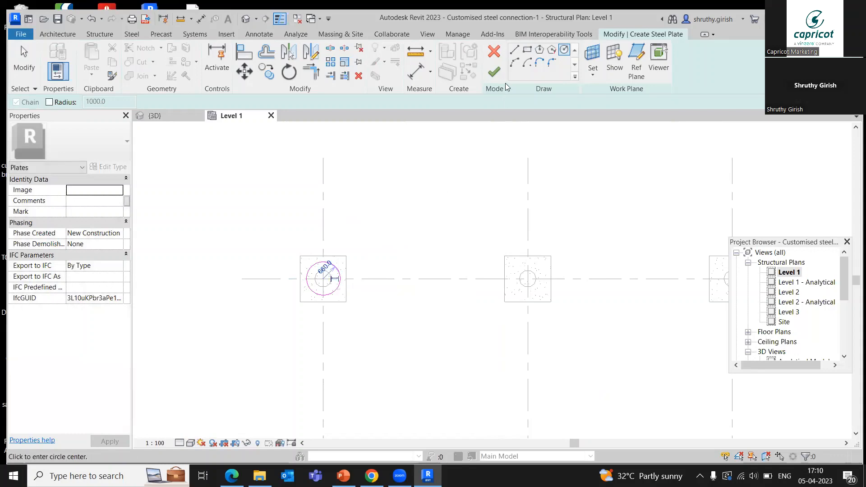
{"action": "left_click", "coordinate": [494, 72]}
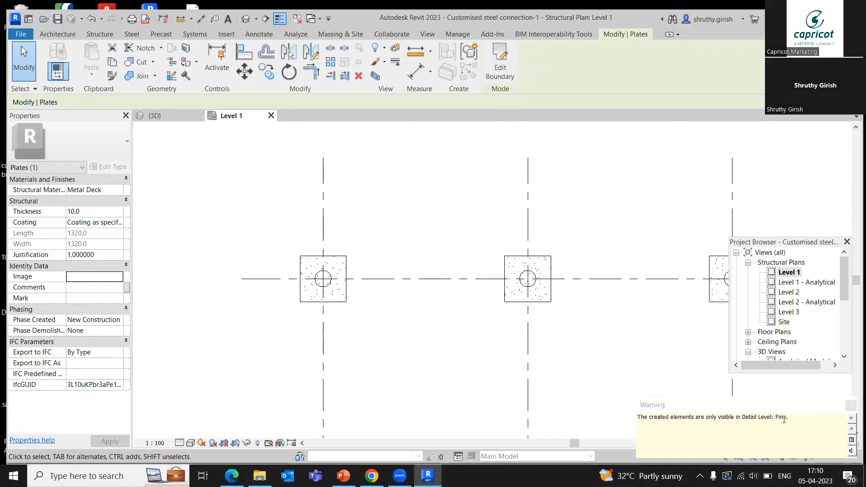
Step: Set the Level 1 plan's detail level to Fine
{"action": "left_click", "coordinate": [180, 443]}
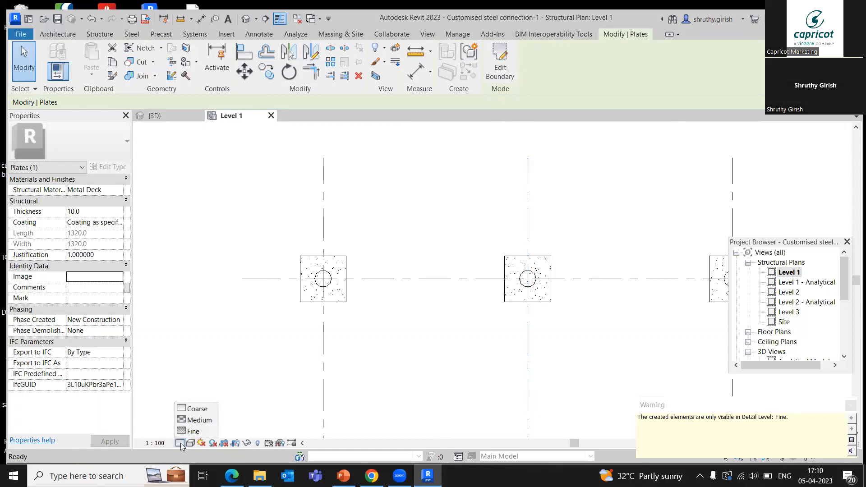
{"action": "left_click", "coordinate": [192, 430]}
{"action": "left_click", "coordinate": [361, 315]}
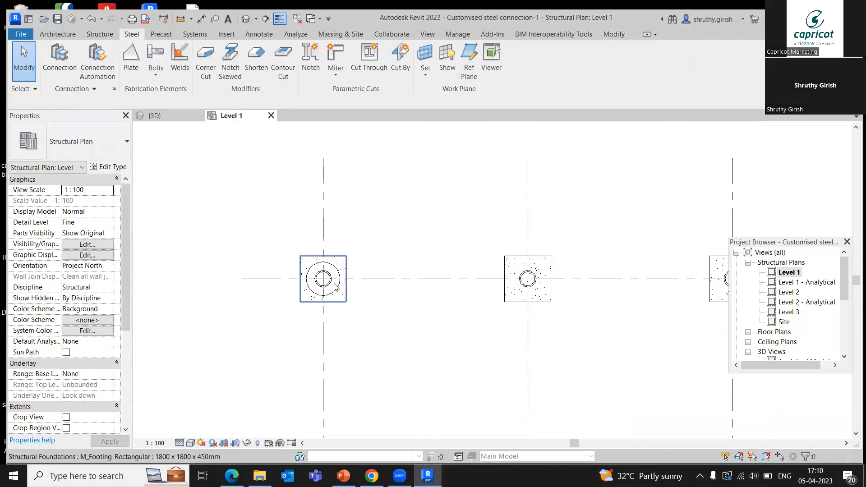
Step: Set the circular steel plate's thickness to 25 mm and apply it
{"action": "scroll", "coordinate": [327, 270], "scroll_direction": "up", "scroll_amount": 3}
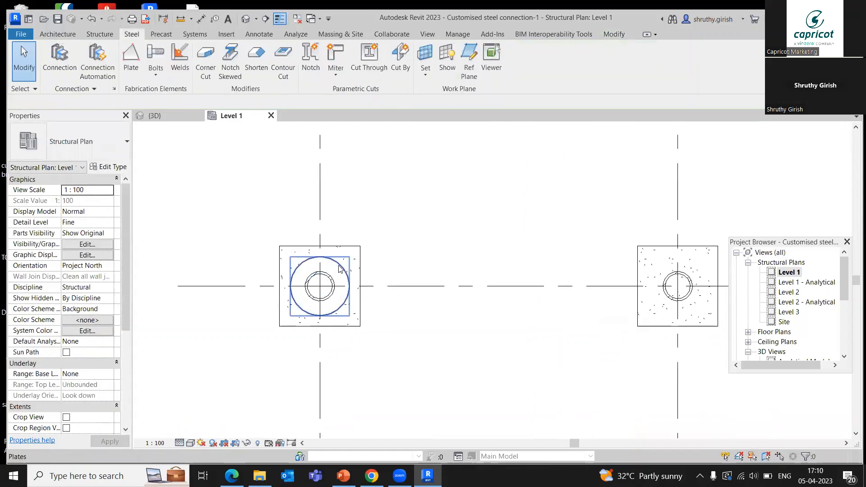
{"action": "left_click", "coordinate": [340, 268]}
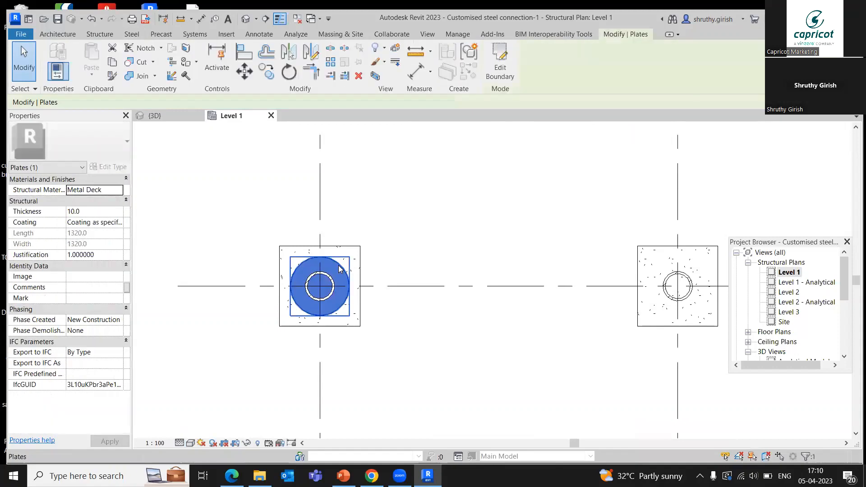
{"action": "left_click", "coordinate": [87, 213]}
{"action": "type", "text": "25"}
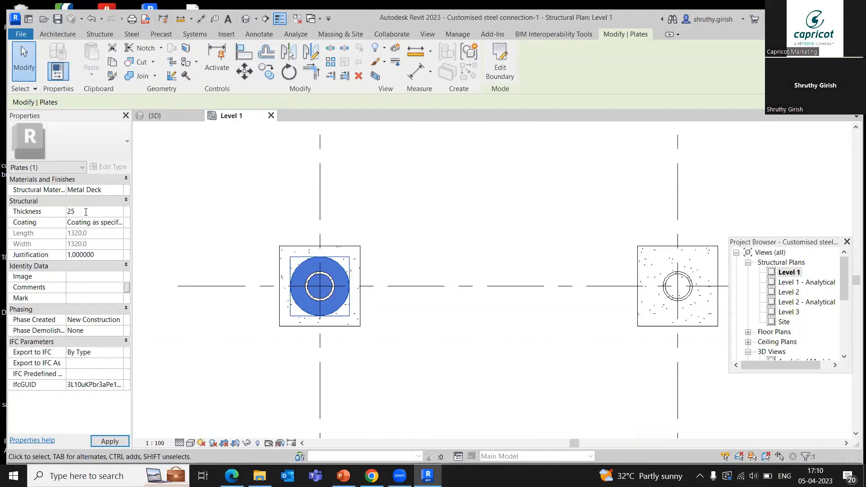
{"action": "left_click", "coordinate": [109, 441]}
{"action": "left_click", "coordinate": [243, 365]}
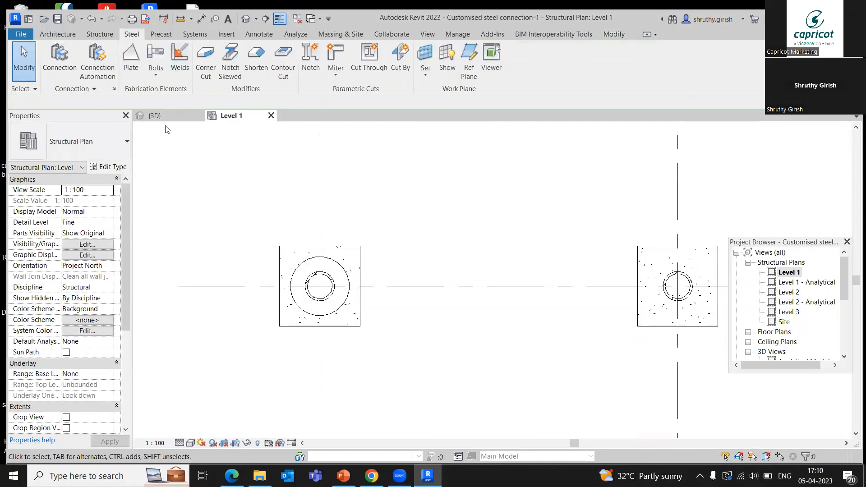
Step: Inspect the circular plate between the column and its footing in the 3D view
{"action": "left_click", "coordinate": [153, 117]}
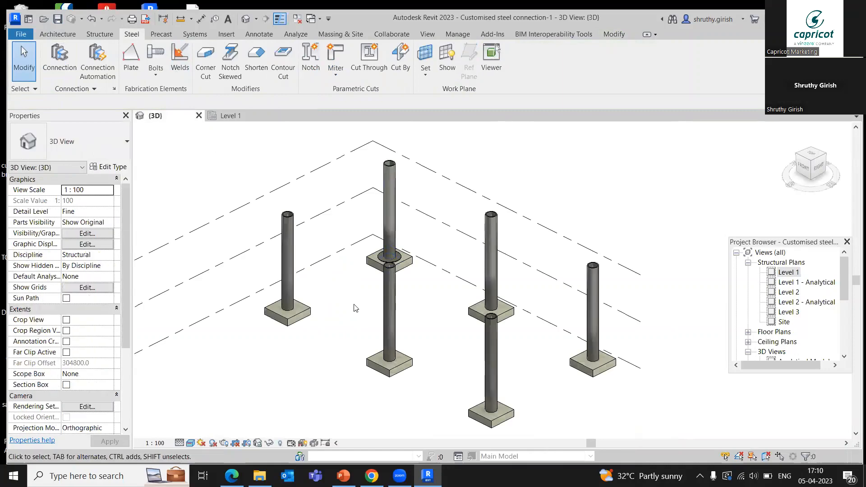
{"action": "middle_click_drag", "start_coordinate": [365, 311], "coordinate": [395, 316], "text": "shift"}
{"action": "scroll", "coordinate": [335, 276], "scroll_direction": "up", "scroll_amount": 6}
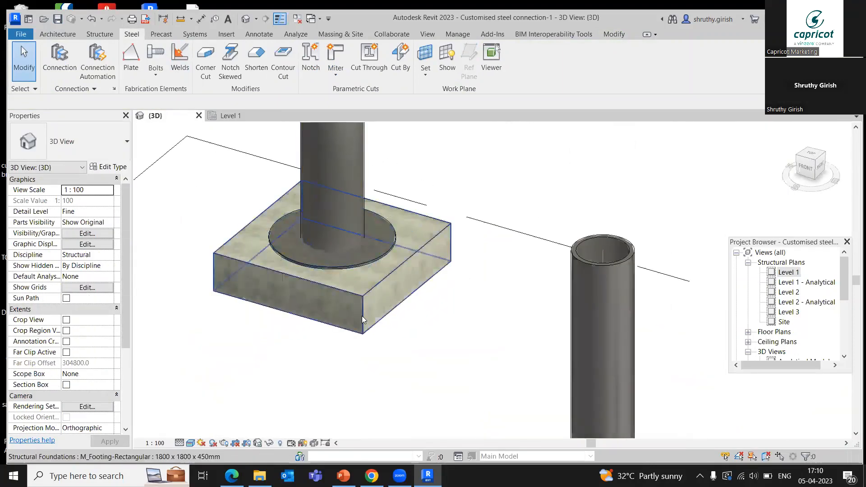
{"action": "scroll", "coordinate": [340, 251], "scroll_direction": "up", "scroll_amount": 3}
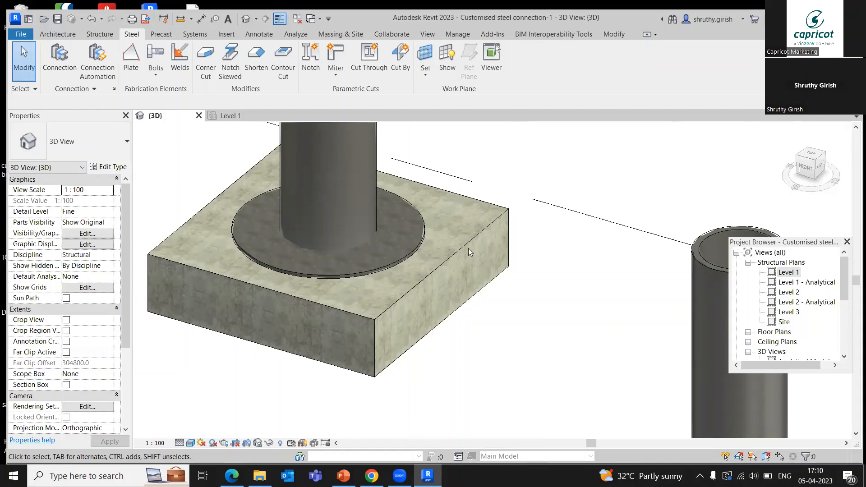
Step: Open the North elevation and set its detail level to Fine
{"action": "scroll", "coordinate": [484, 287], "scroll_direction": "down", "scroll_amount": 3}
{"action": "scroll", "coordinate": [782, 315], "scroll_direction": "down", "scroll_amount": 3}
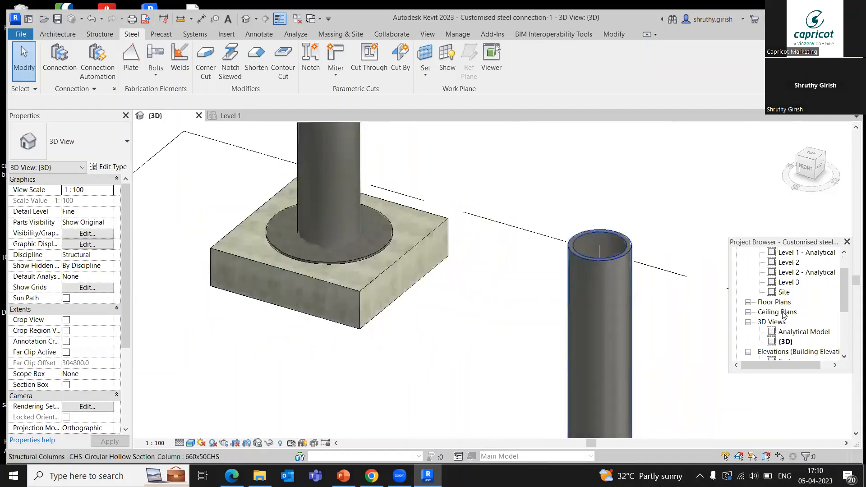
{"action": "double_click", "coordinate": [786, 332]}
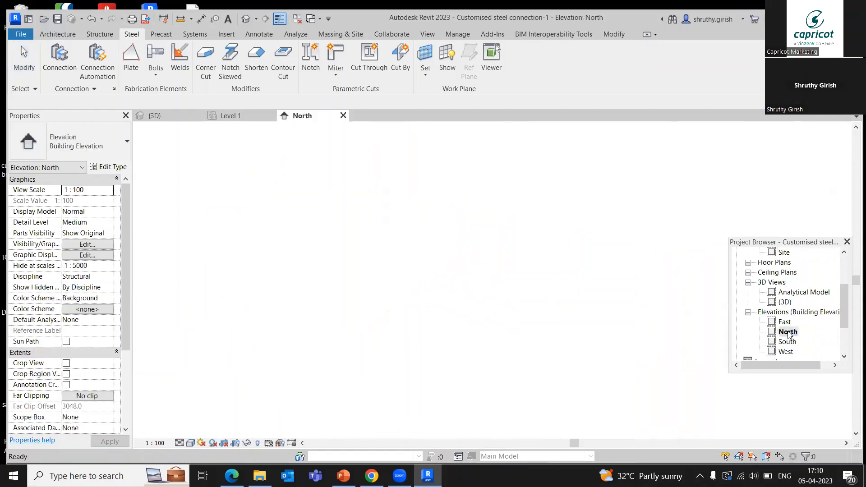
{"action": "middle_click_drag", "start_coordinate": [586, 345], "coordinate": [460, 298]}
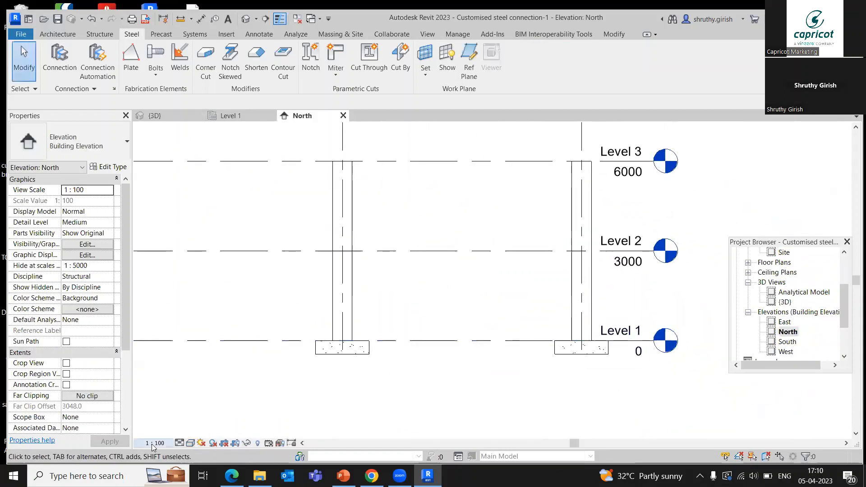
{"action": "left_click", "coordinate": [180, 442]}
{"action": "left_click", "coordinate": [193, 432]}
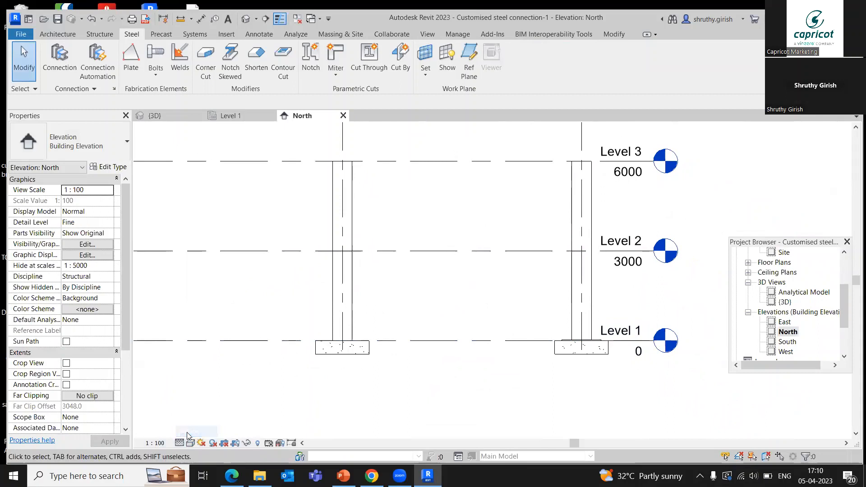
Step: Shorten the lower end of the circular column above the base plate by a length of 25 mm
{"action": "scroll", "coordinate": [452, 356], "scroll_direction": "up", "scroll_amount": 4}
{"action": "scroll", "coordinate": [448, 342], "scroll_direction": "up", "scroll_amount": 4}
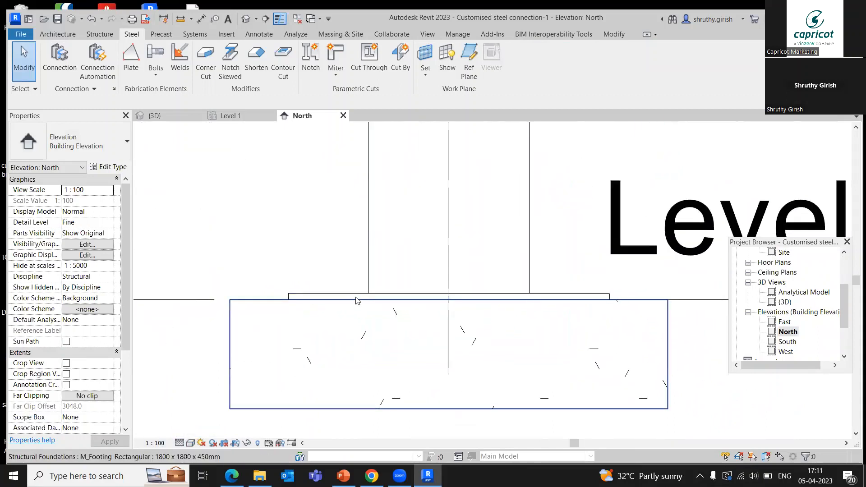
{"action": "scroll", "coordinate": [392, 354], "scroll_direction": "down", "scroll_amount": 3}
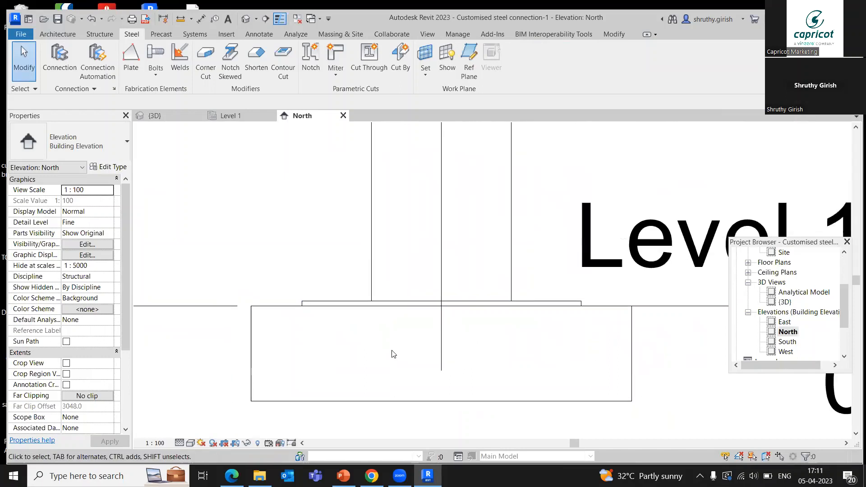
{"action": "left_click", "coordinate": [248, 68]}
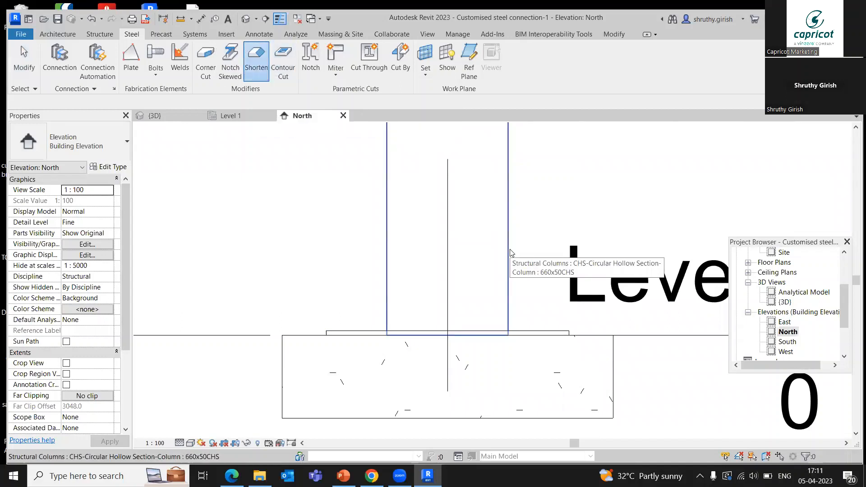
{"action": "left_click", "coordinate": [510, 253]}
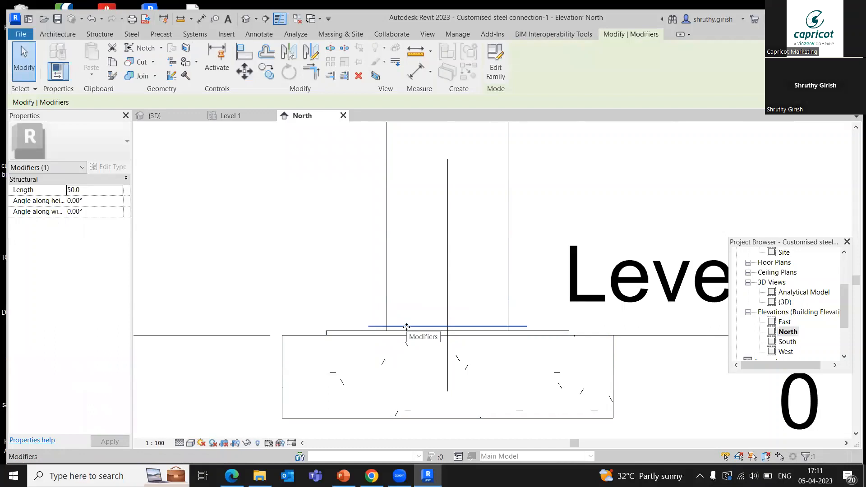
{"action": "left_click", "coordinate": [89, 188]}
{"action": "type", "text": "25"}
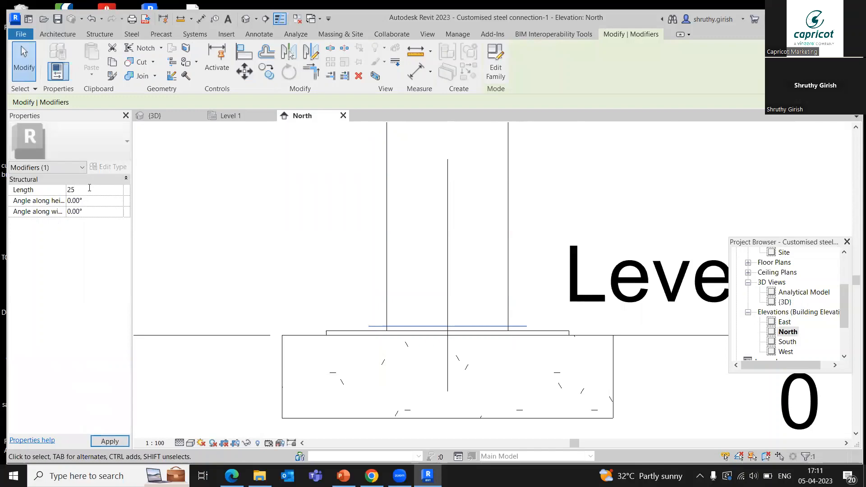
{"action": "left_click", "coordinate": [109, 442]}
{"action": "left_click", "coordinate": [295, 267]}
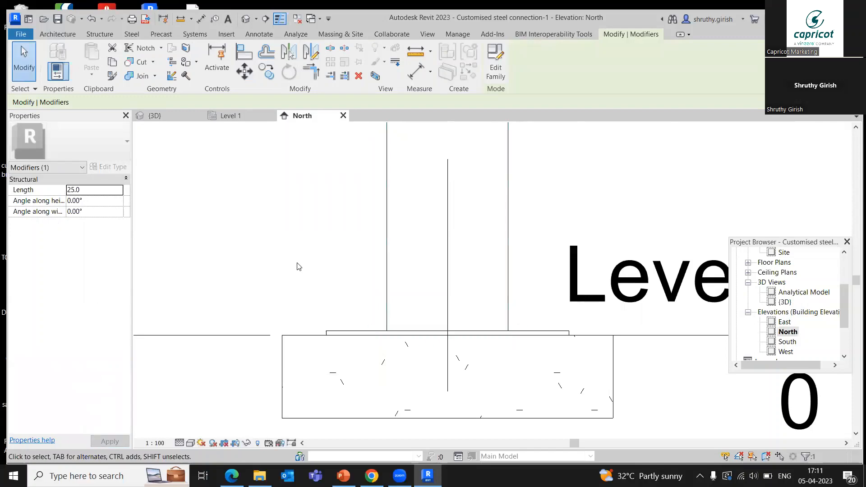
Step: Inspect the shortened column where it meets the circular plate in the 3D view
{"action": "left_click", "coordinate": [154, 115]}
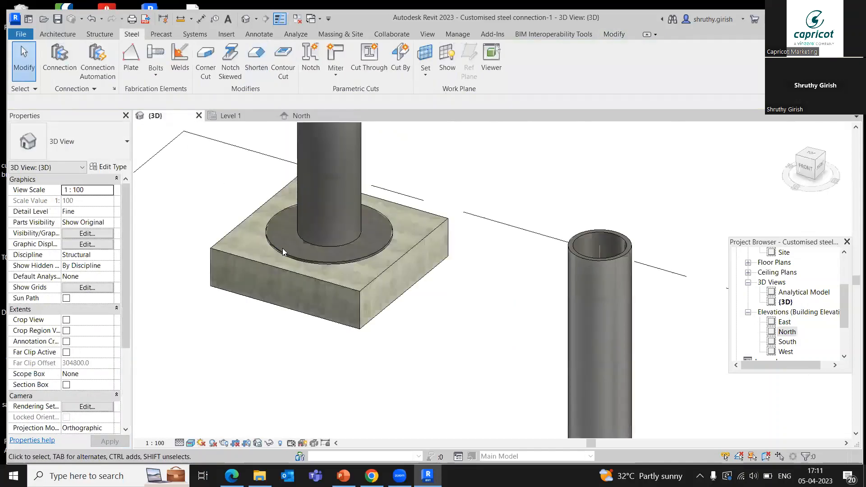
{"action": "scroll", "coordinate": [307, 247], "scroll_direction": "up", "scroll_amount": 5}
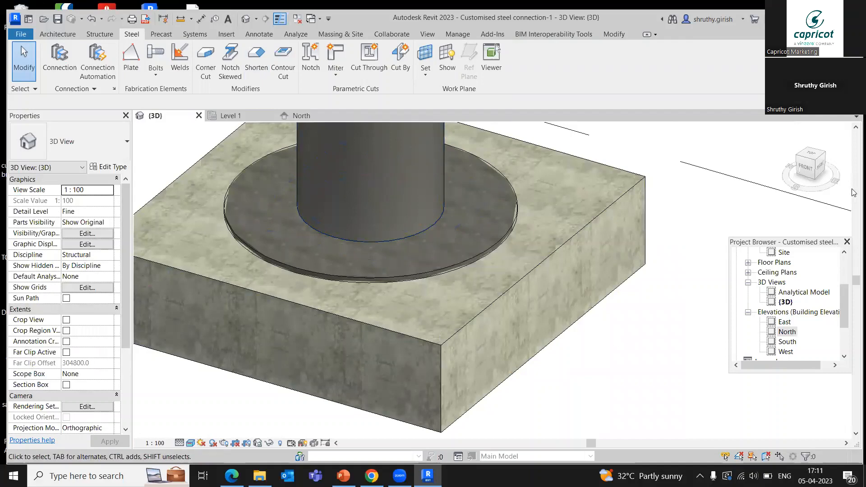
{"action": "scroll", "coordinate": [646, 352], "scroll_direction": "down", "scroll_amount": 1}
{"action": "scroll", "coordinate": [628, 349], "scroll_direction": "down", "scroll_amount": 5}
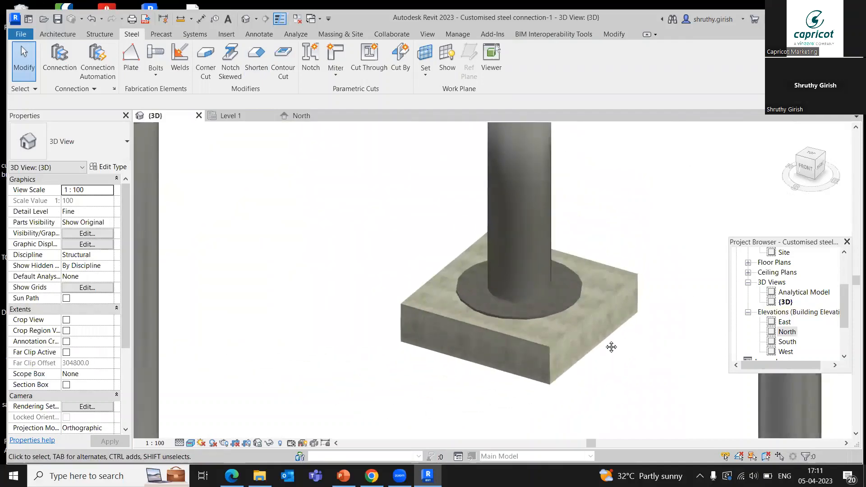
Step: In the Level 1 plan, start a bolt pattern for the column base elements and choose the circular plate as its plane
{"action": "left_click", "coordinate": [241, 115]}
{"action": "scroll", "coordinate": [315, 270], "scroll_direction": "up", "scroll_amount": 3}
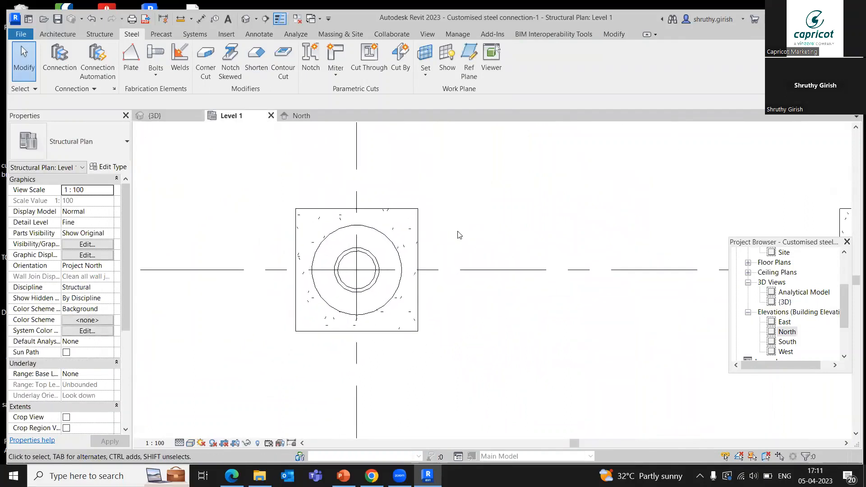
{"action": "left_click", "coordinate": [156, 56]}
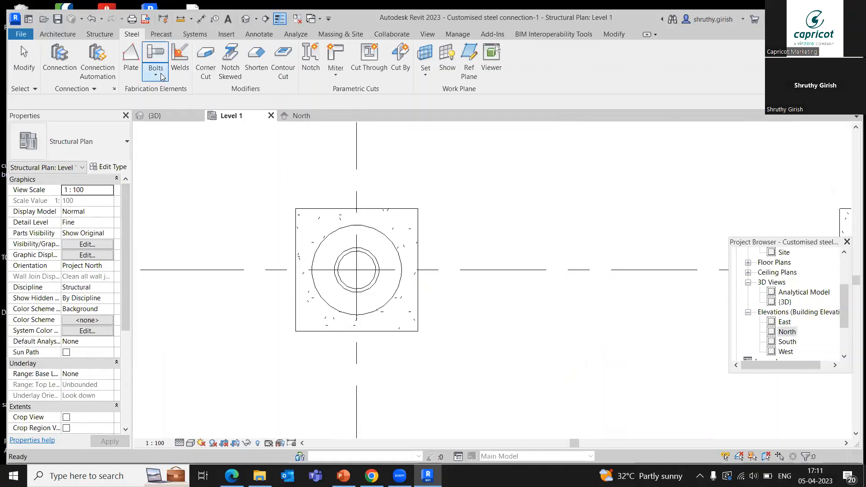
{"action": "left_click", "coordinate": [155, 74]}
{"action": "left_click", "coordinate": [174, 90]}
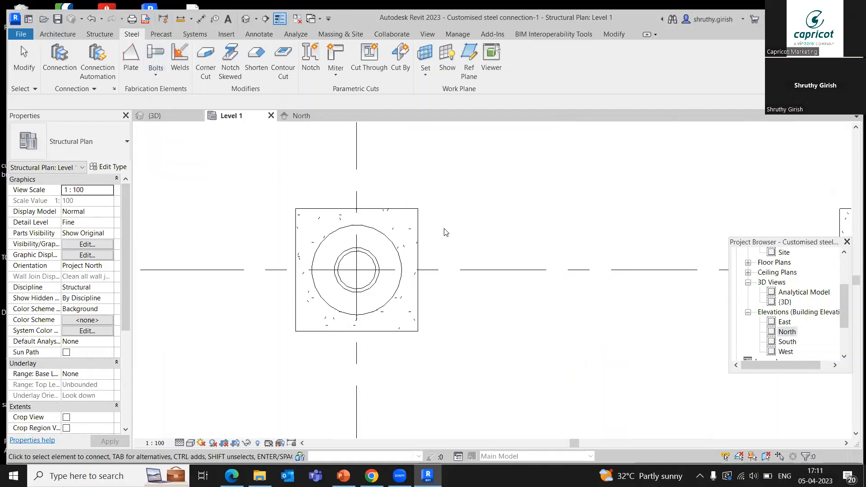
{"action": "left_click_drag", "start_coordinate": [441, 251], "coordinate": [371, 193]}
{"action": "key", "text": "Return"}
{"action": "left_click", "coordinate": [395, 254]}
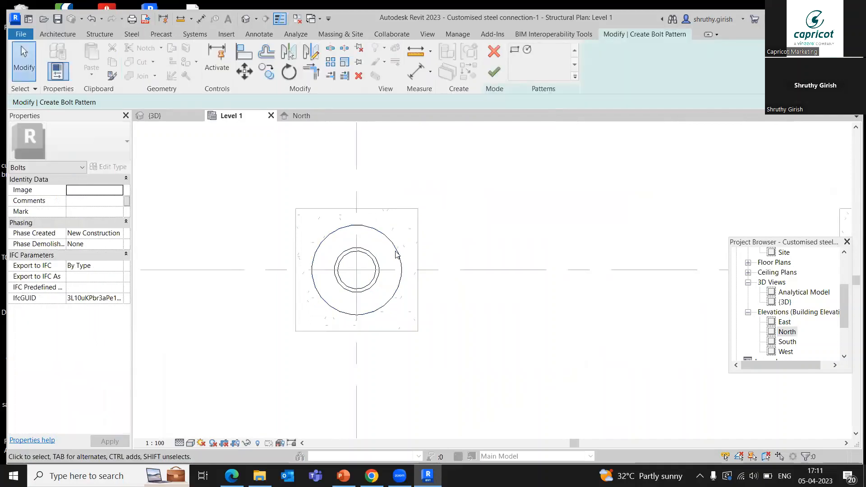
Step: Sketch a circular bolt pattern of radius 495 mm centred on the column and finish it
{"action": "left_click", "coordinate": [528, 50]}
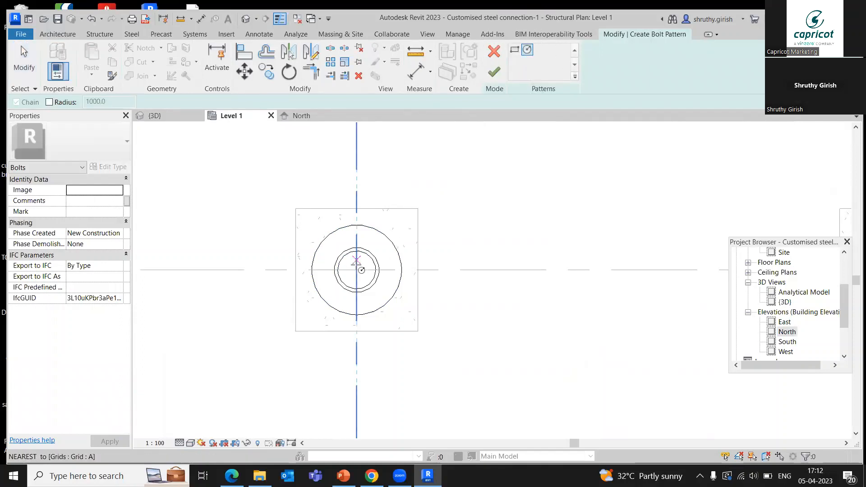
{"action": "left_click", "coordinate": [356, 270]}
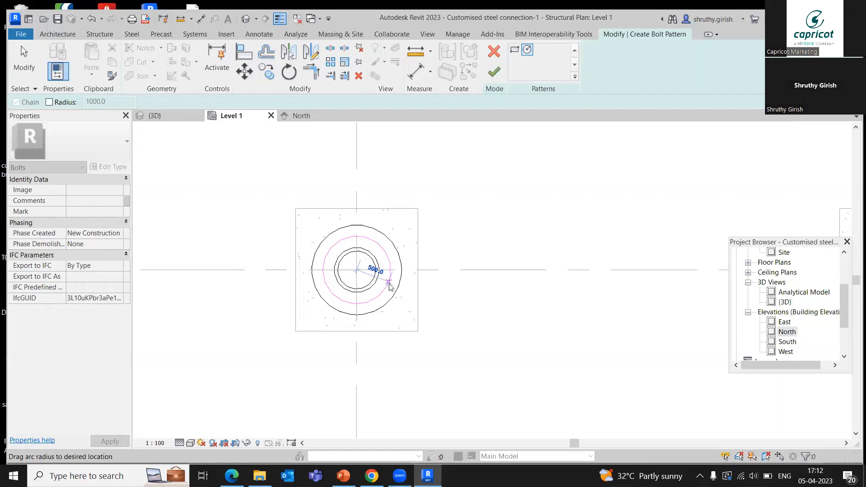
{"action": "type", "text": "4"}
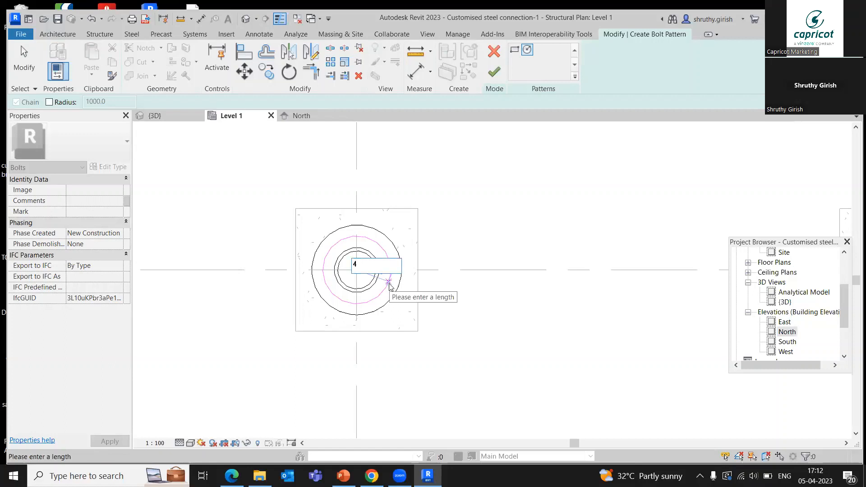
{"action": "type", "text": "95"}
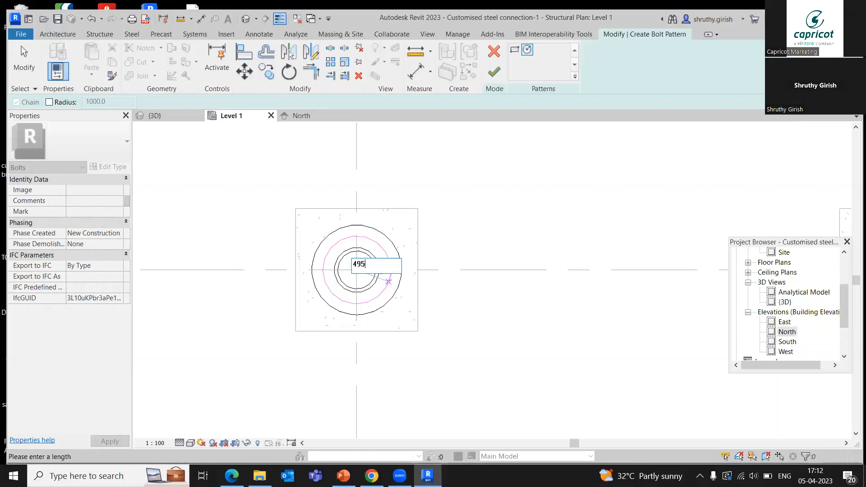
{"action": "key", "text": "Return"}
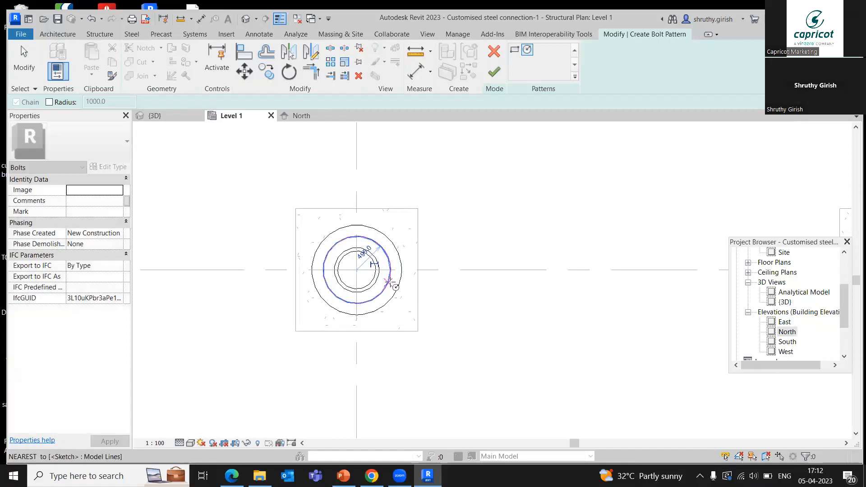
{"action": "left_click", "coordinate": [494, 74]}
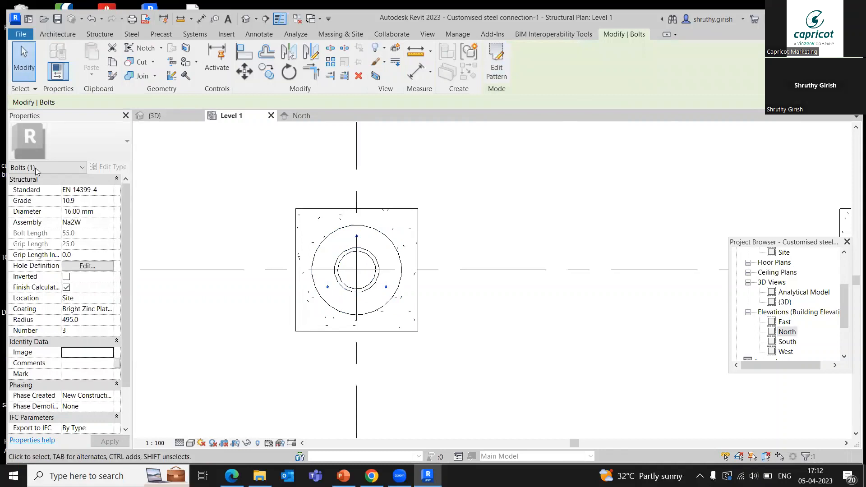
Step: Set the number of bolts in the circular pattern to 6
{"action": "left_click", "coordinate": [87, 334]}
{"action": "left_click", "coordinate": [94, 332]}
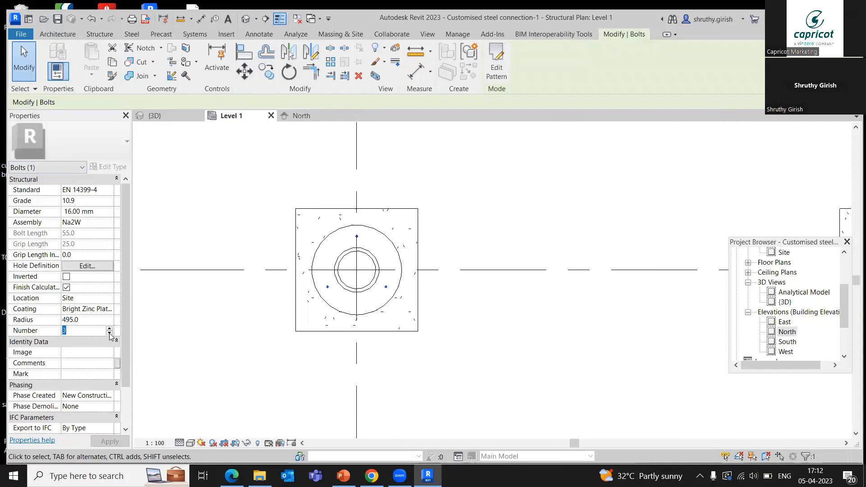
{"action": "left_click", "coordinate": [109, 329]}
{"action": "left_click", "coordinate": [109, 329]}
{"action": "left_click", "coordinate": [109, 329]}
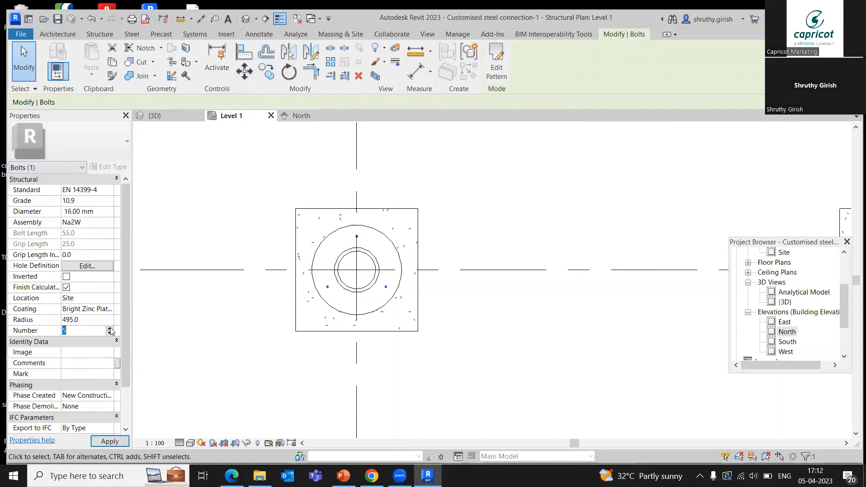
{"action": "left_click", "coordinate": [244, 329]}
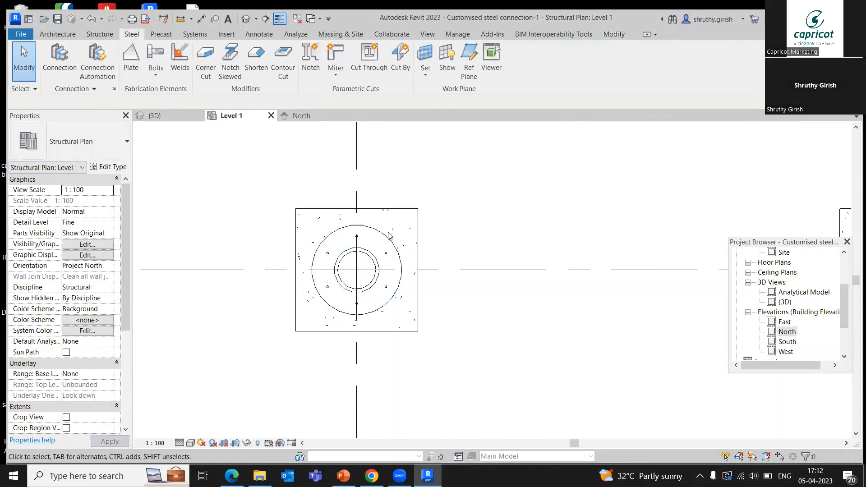
Step: Set the diameter of the base plate bolts to 24 mm and apply it
{"action": "left_click", "coordinate": [357, 239]}
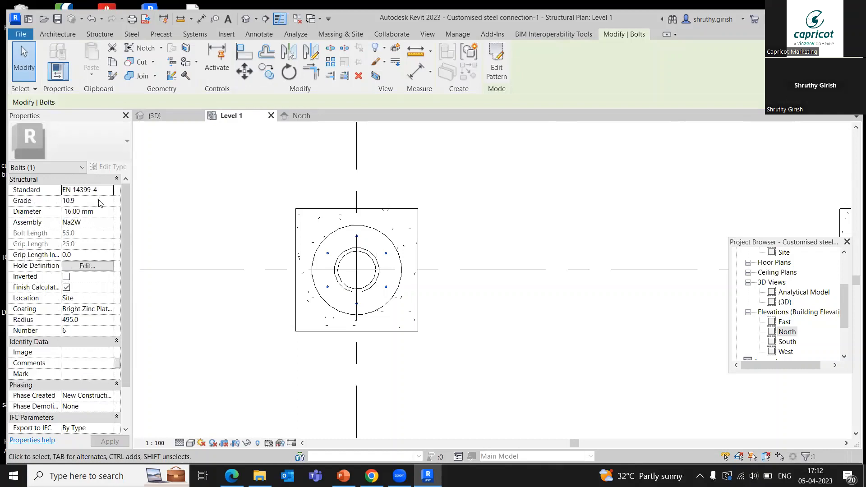
{"action": "left_click", "coordinate": [103, 211]}
{"action": "left_click", "coordinate": [108, 212]}
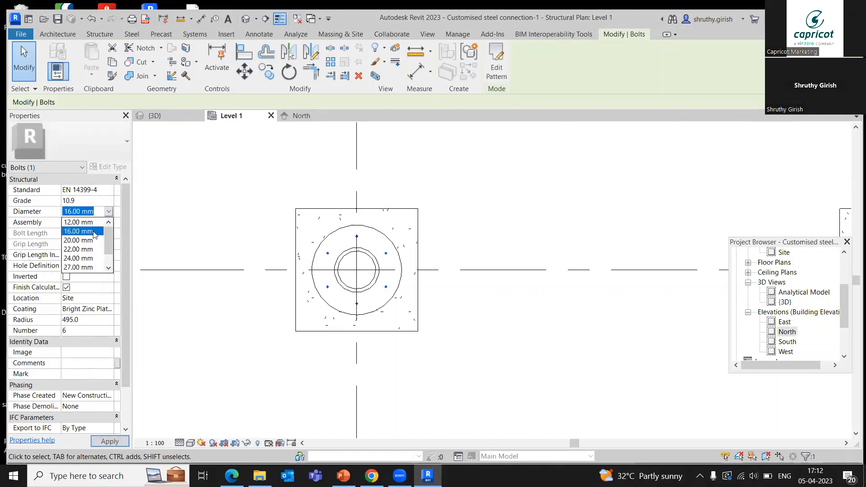
{"action": "left_click", "coordinate": [80, 259]}
{"action": "left_click", "coordinate": [110, 440]}
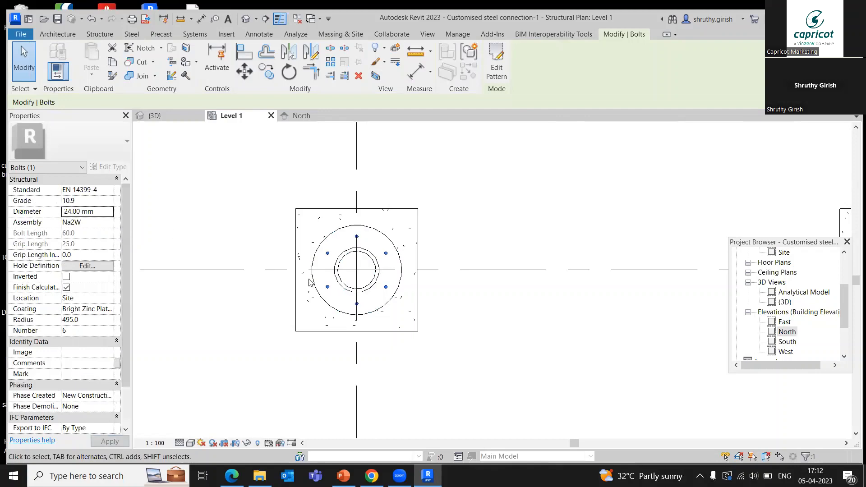
{"action": "left_click", "coordinate": [508, 224]}
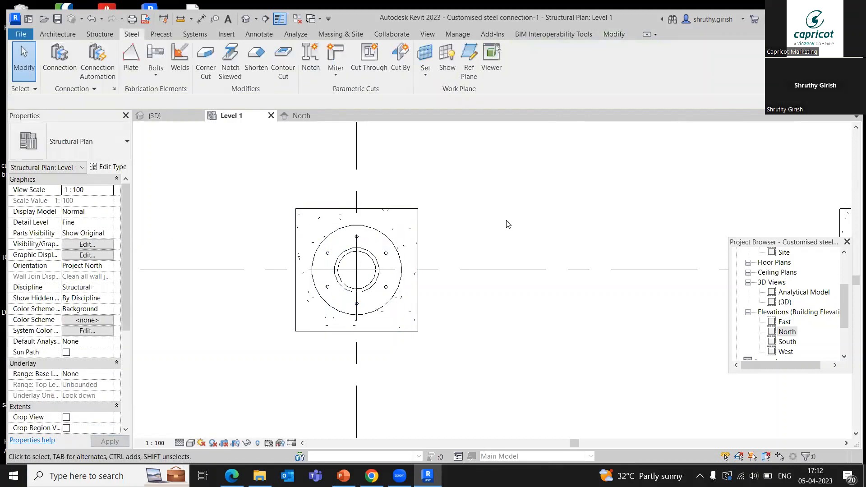
Step: In the North elevation, set the grip length increase of the base plate bolts to 300 mm and apply it
{"action": "scroll", "coordinate": [472, 231], "scroll_direction": "down", "scroll_amount": 2}
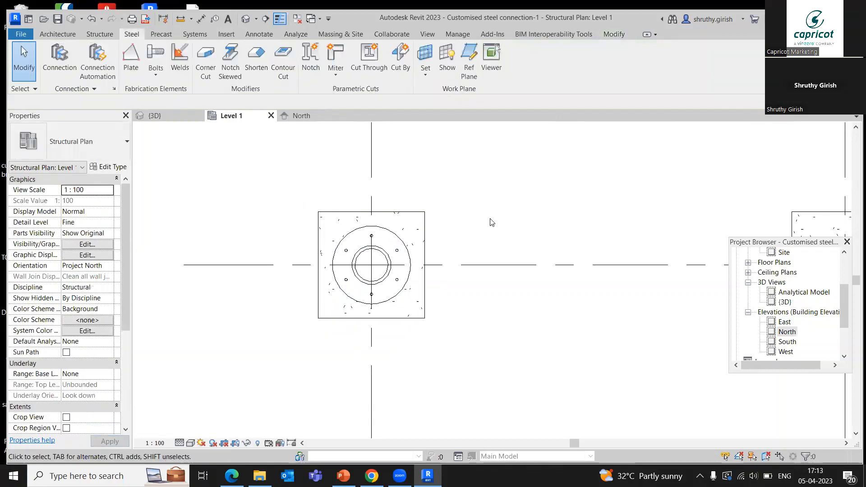
{"action": "left_click", "coordinate": [304, 118]}
{"action": "scroll", "coordinate": [405, 249], "scroll_direction": "down", "scroll_amount": 2}
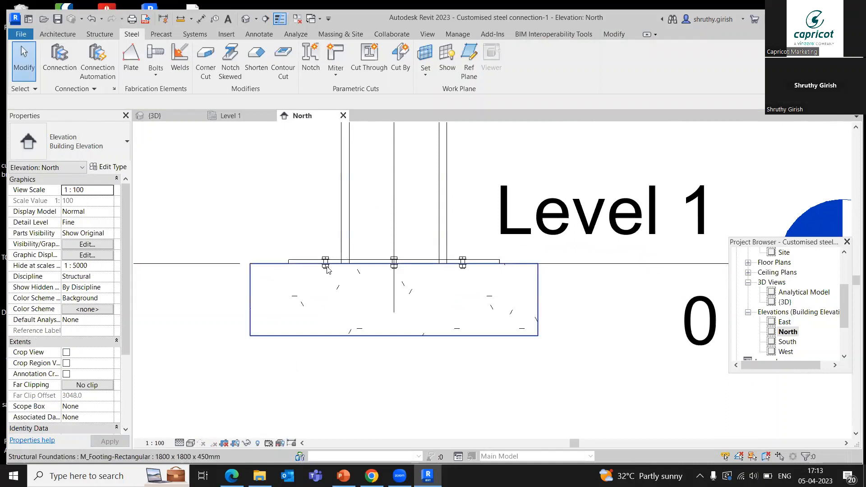
{"action": "scroll", "coordinate": [324, 259], "scroll_direction": "up", "scroll_amount": 2}
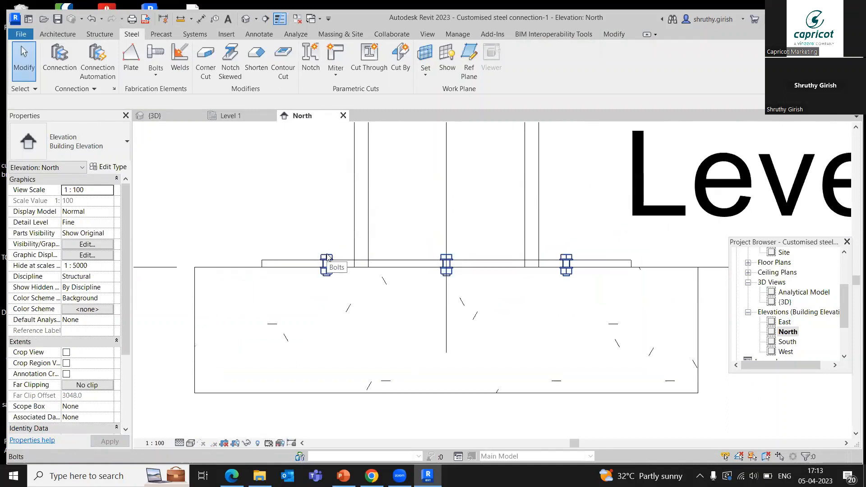
{"action": "left_click", "coordinate": [327, 257]}
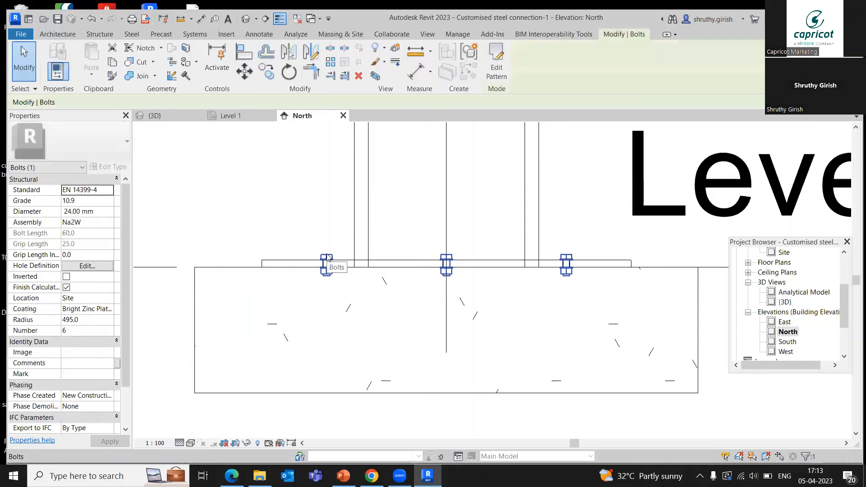
{"action": "left_click", "coordinate": [77, 255]}
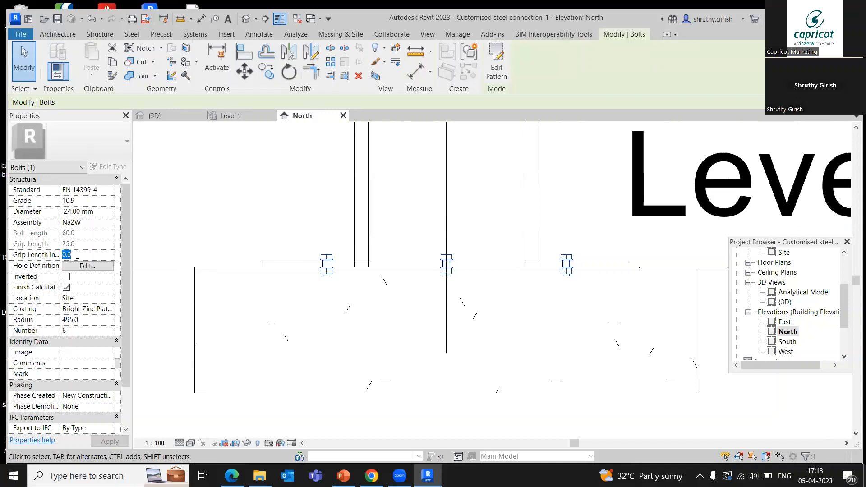
{"action": "type", "text": "300"}
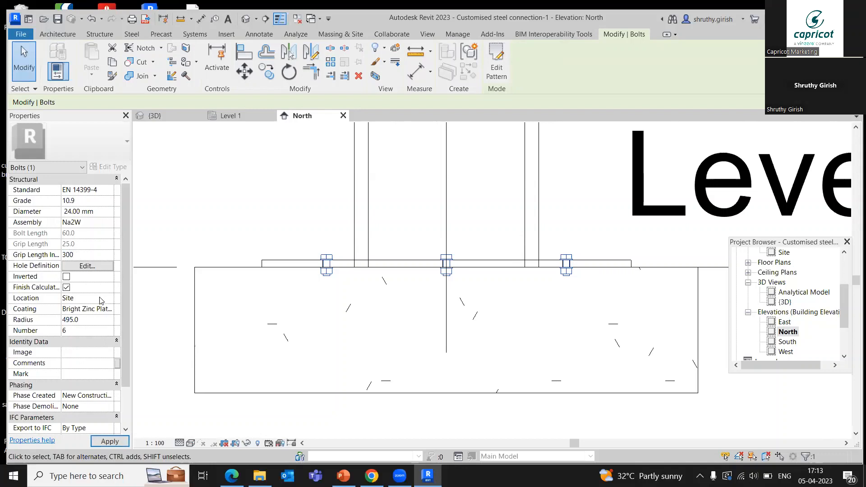
{"action": "left_click", "coordinate": [109, 441]}
{"action": "left_click", "coordinate": [329, 282]}
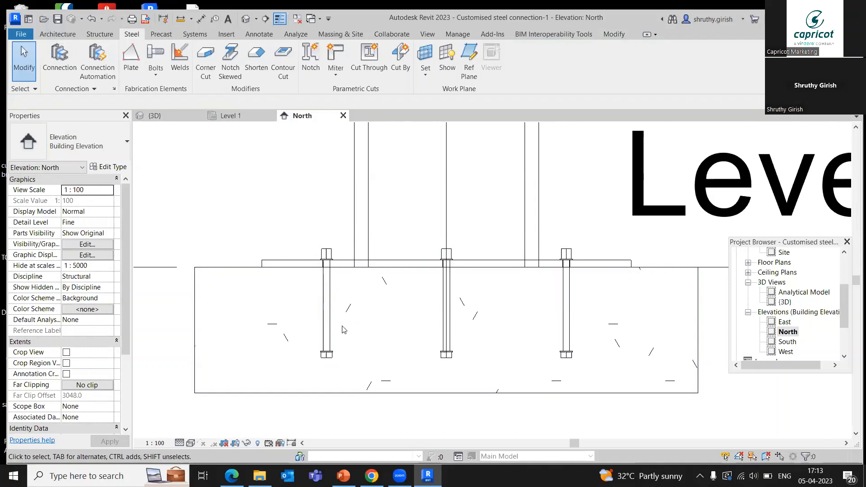
{"action": "scroll", "coordinate": [361, 352], "scroll_direction": "down", "scroll_amount": 4}
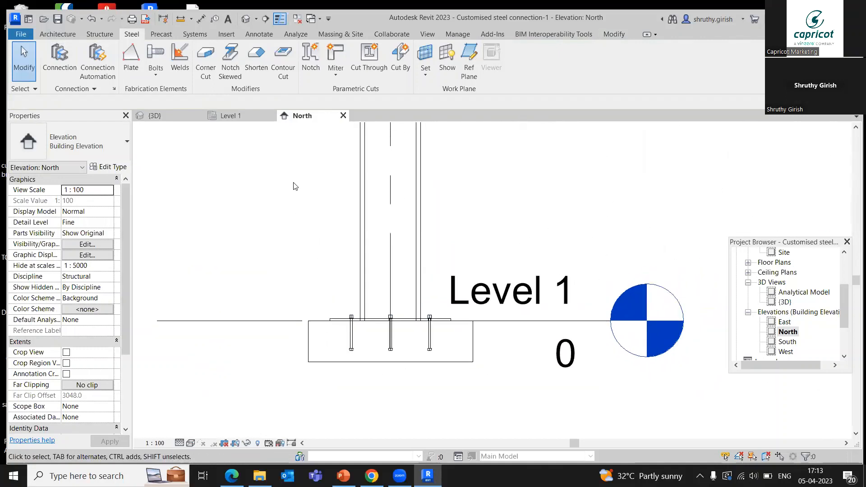
Step: Set the work plane of the North elevation to Grid 1 by name
{"action": "left_click", "coordinate": [231, 116]}
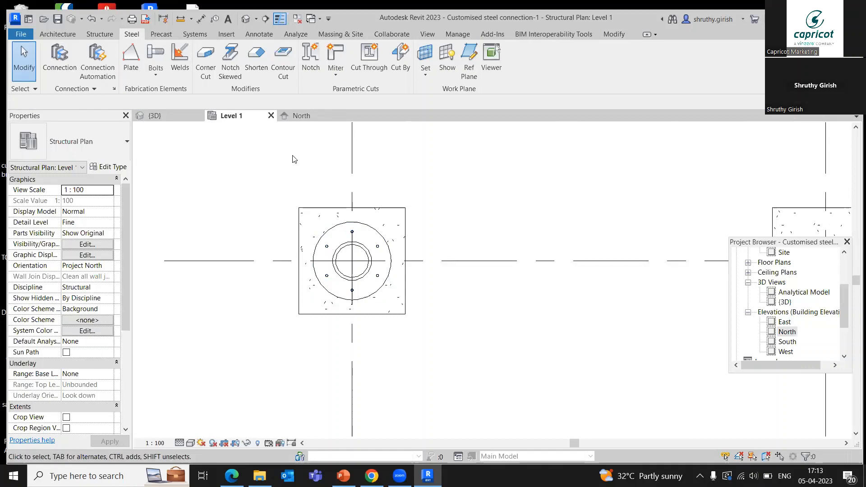
{"action": "left_click", "coordinate": [307, 116]}
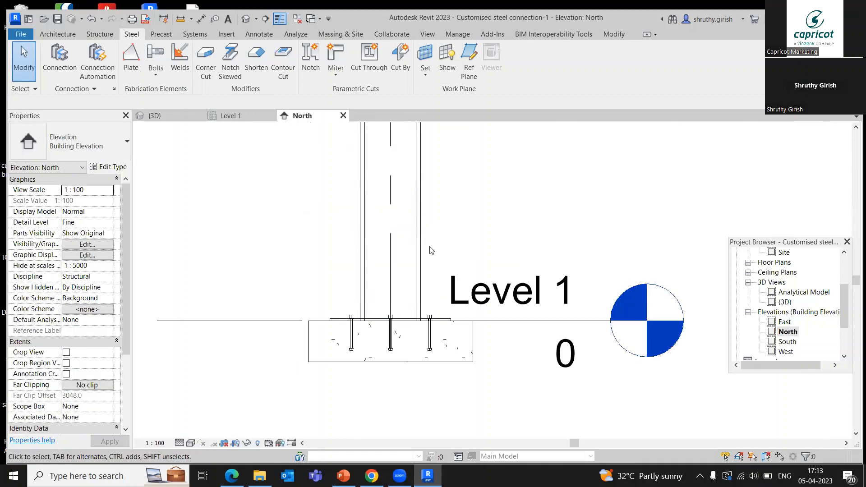
{"action": "middle_click_drag", "start_coordinate": [450, 189], "coordinate": [463, 202]}
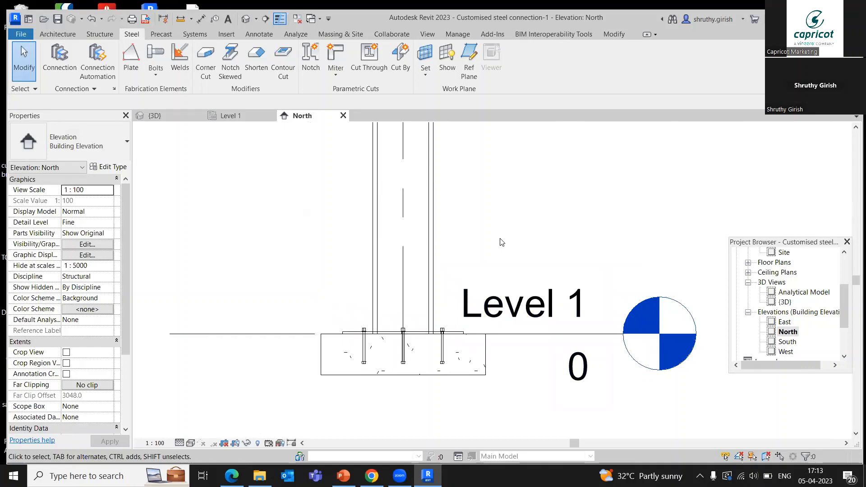
{"action": "scroll", "coordinate": [474, 243], "scroll_direction": "down", "scroll_amount": 2}
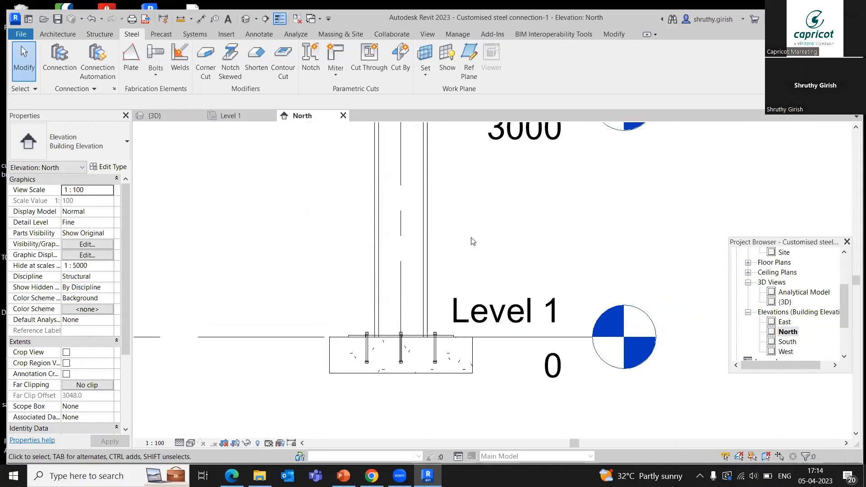
{"action": "left_click", "coordinate": [425, 70]}
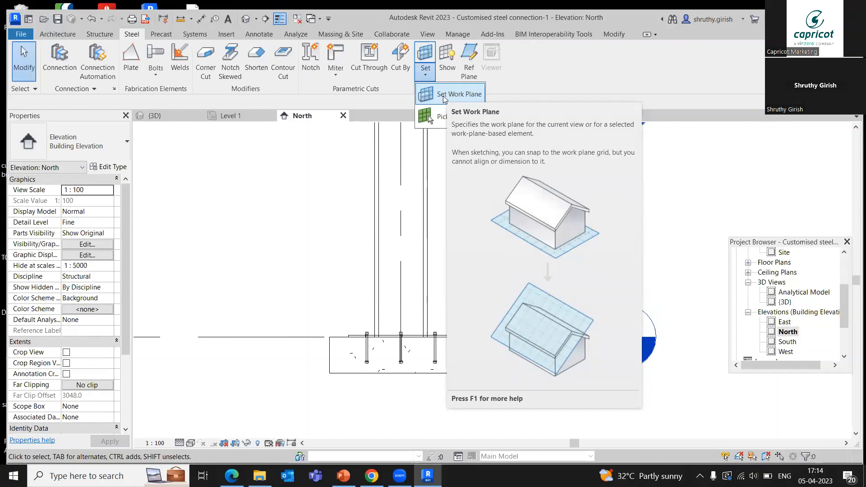
{"action": "left_click", "coordinate": [443, 96]}
{"action": "left_click", "coordinate": [611, 199]}
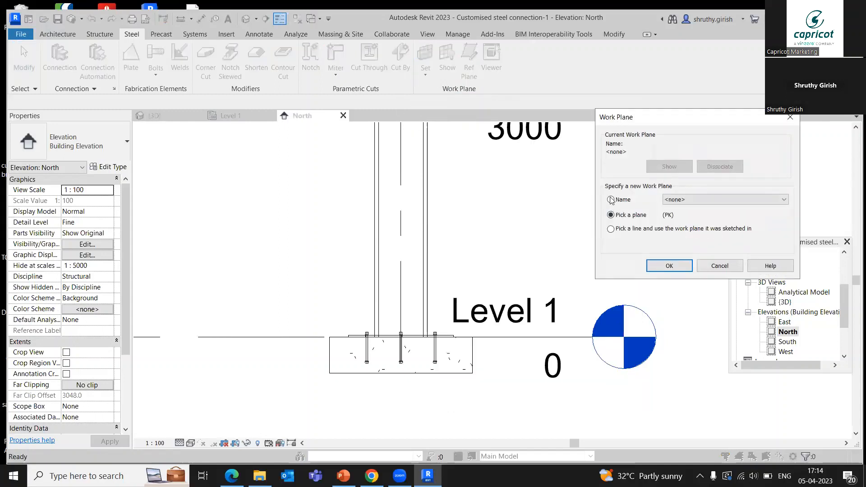
{"action": "left_click", "coordinate": [690, 199]}
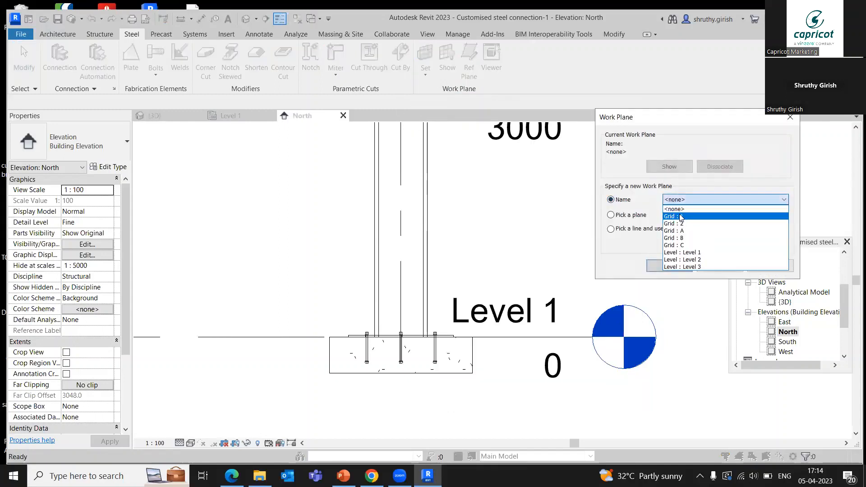
{"action": "left_click", "coordinate": [677, 216]}
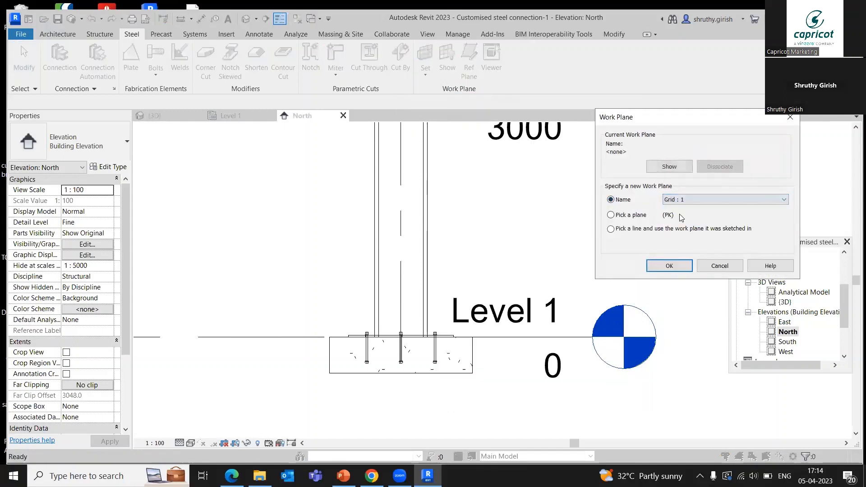
{"action": "left_click", "coordinate": [668, 266]}
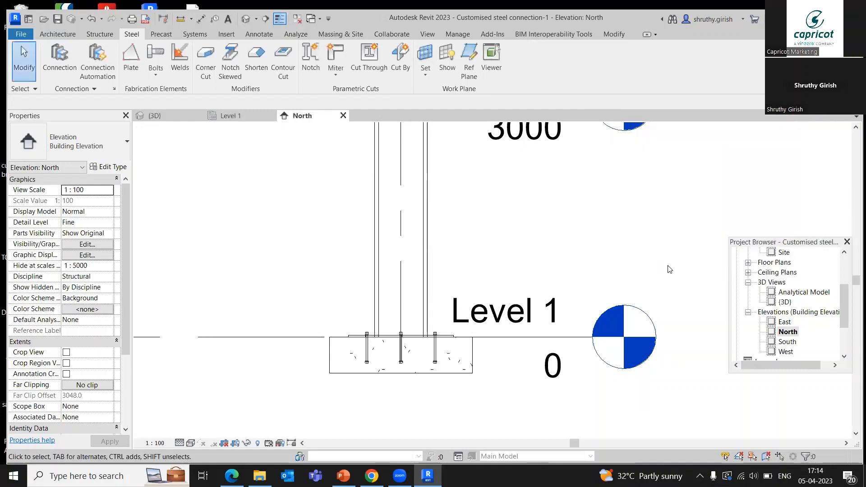
Step: Create a triangular steel stiffener plate 450 mm high along the column face, running from the column to the base plate's outer edge
{"action": "left_click", "coordinate": [135, 68]}
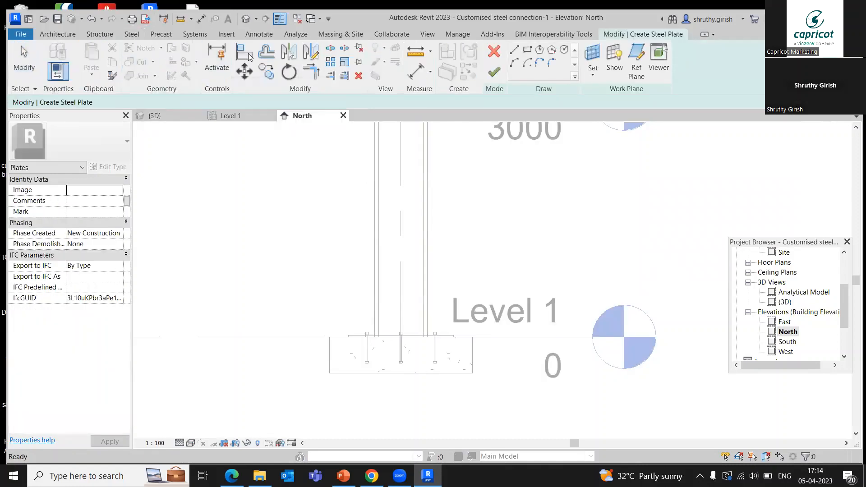
{"action": "scroll", "coordinate": [451, 356], "scroll_direction": "up", "scroll_amount": 5}
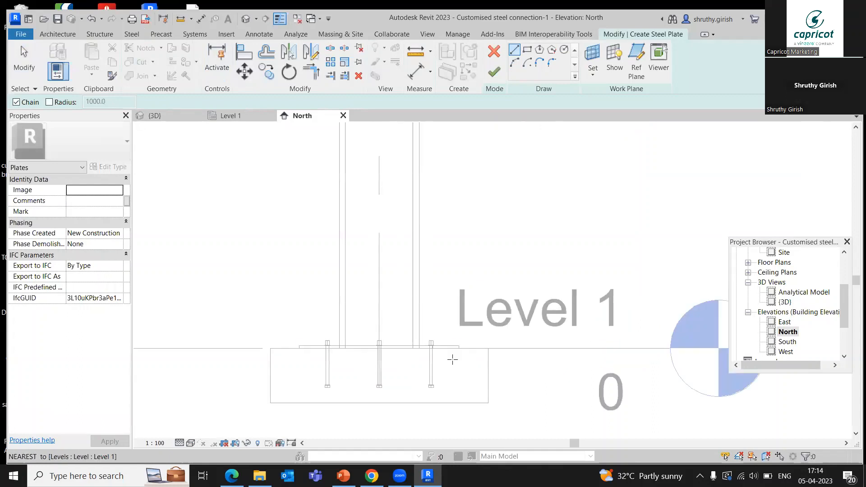
{"action": "left_click", "coordinate": [464, 332]}
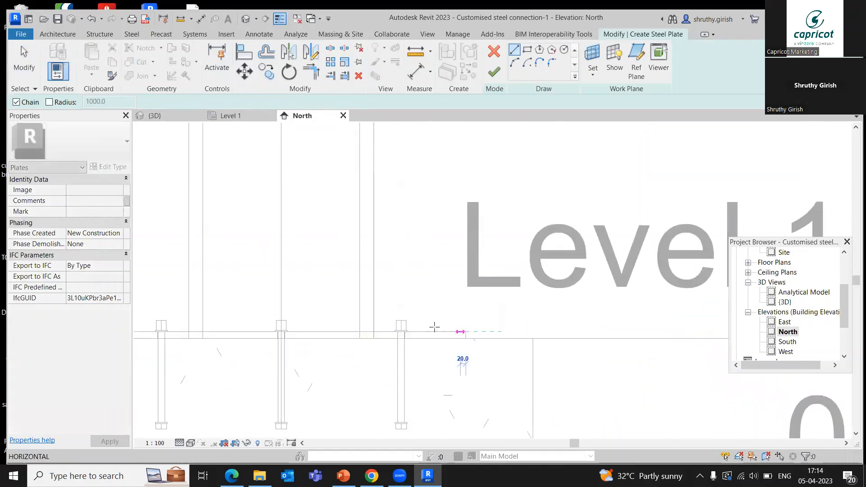
{"action": "scroll", "coordinate": [373, 331], "scroll_direction": "up", "scroll_amount": 3}
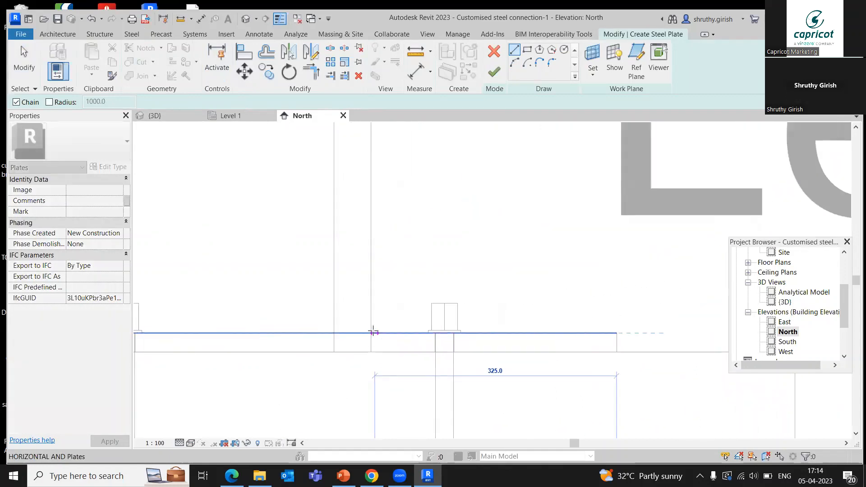
{"action": "left_click", "coordinate": [371, 333]}
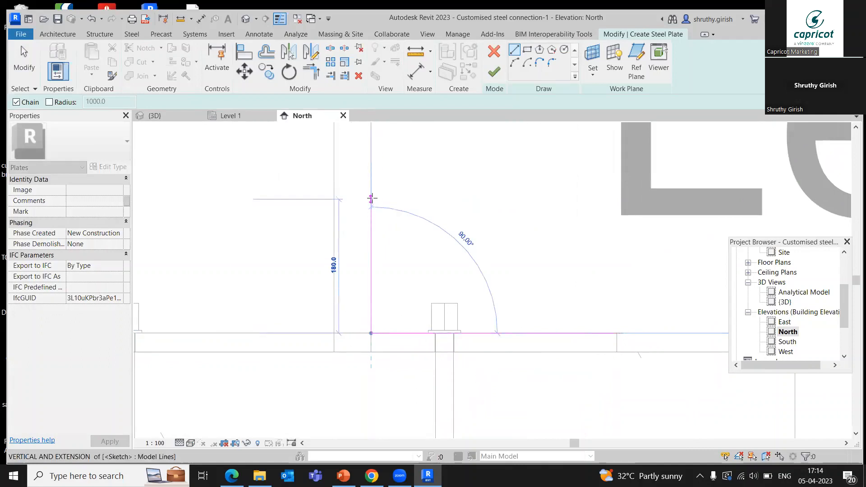
{"action": "type", "text": "450"}
{"action": "key", "text": "Return"}
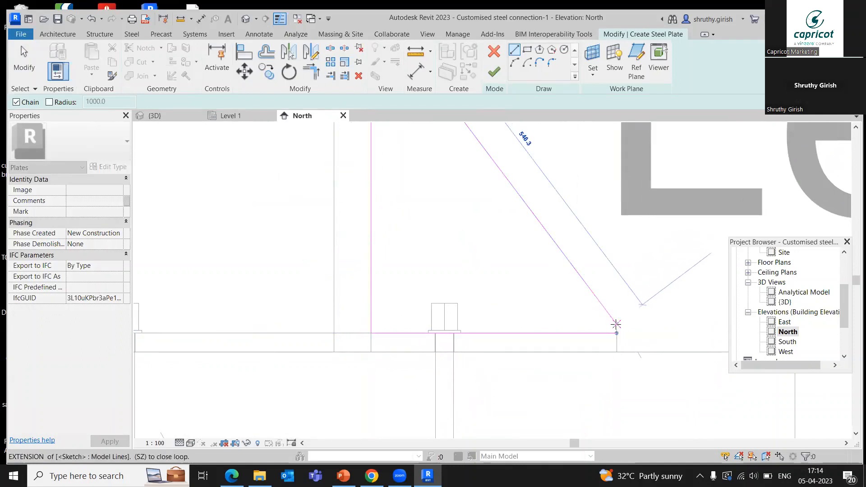
{"action": "left_click", "coordinate": [615, 333]}
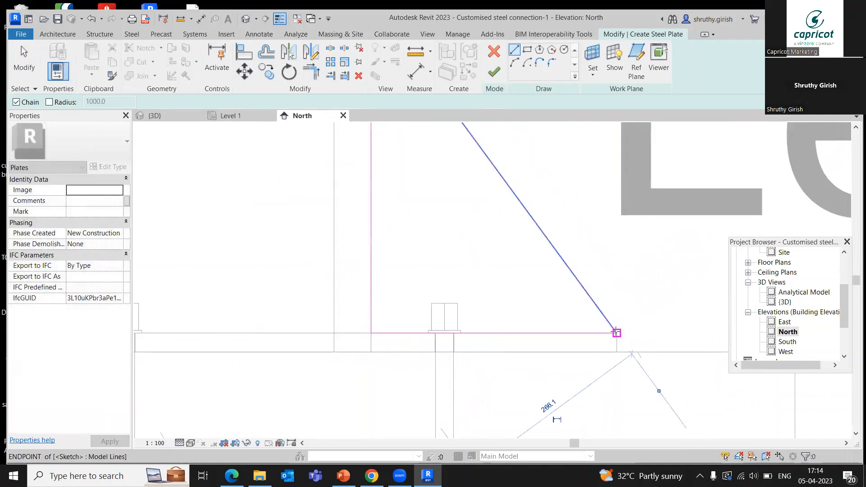
{"action": "left_click", "coordinate": [494, 71]}
Step: Examine the triangular stiffener plate at the column base in the 3D view
{"action": "scroll", "coordinate": [526, 373], "scroll_direction": "down", "scroll_amount": 2}
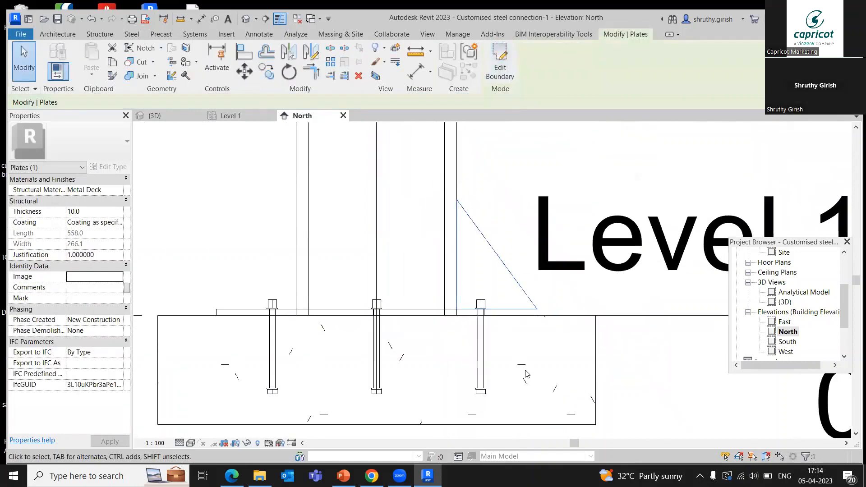
{"action": "scroll", "coordinate": [526, 374], "scroll_direction": "down", "scroll_amount": 1}
{"action": "left_click", "coordinate": [168, 116]}
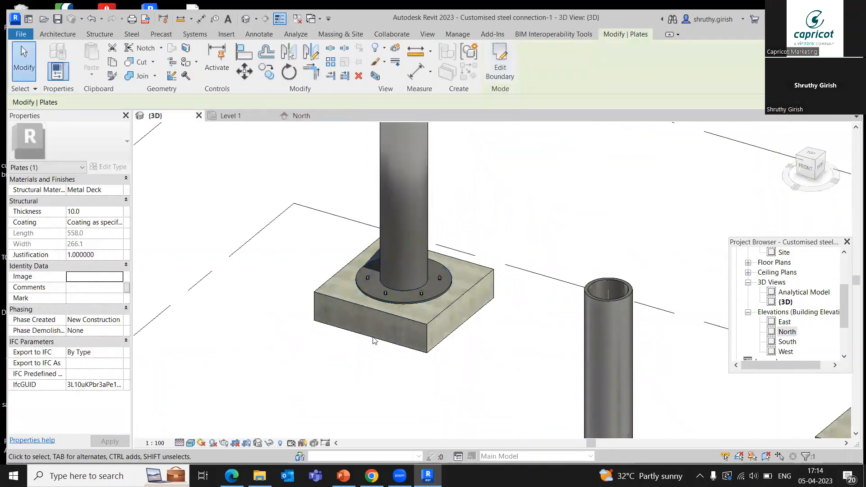
{"action": "middle_click_drag", "start_coordinate": [385, 351], "coordinate": [452, 341], "text": "shift"}
{"action": "left_click", "coordinate": [427, 338]}
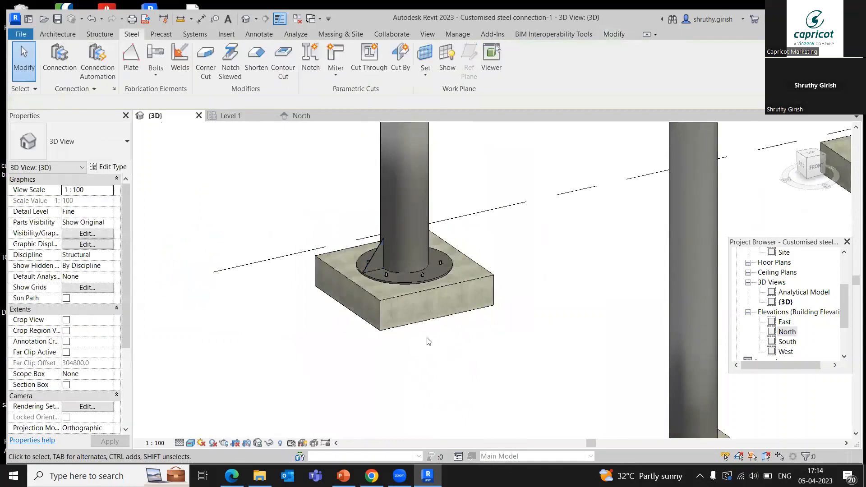
{"action": "scroll", "coordinate": [367, 247], "scroll_direction": "up", "scroll_amount": 5}
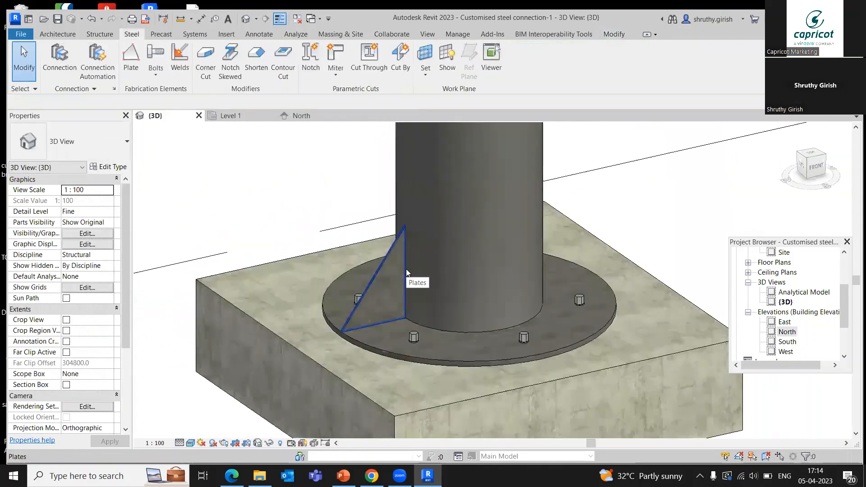
{"action": "scroll", "coordinate": [391, 258], "scroll_direction": "down", "scroll_amount": 3}
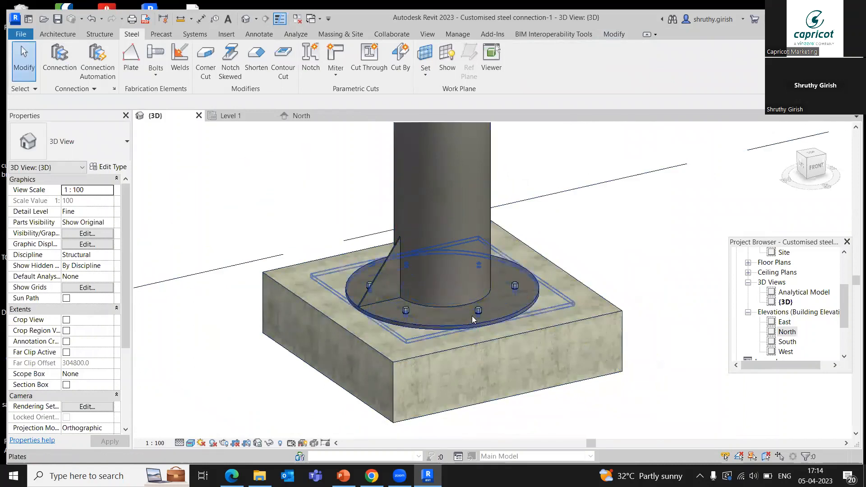
Step: In the Level 1 plan, move the stiffener plate by its end midpoint so that it is centred on the column's horizontal grid line
{"action": "left_click", "coordinate": [233, 116]}
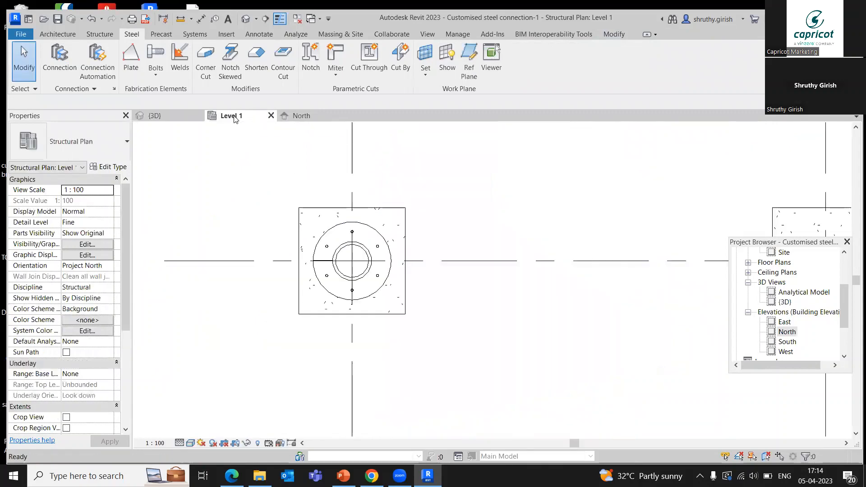
{"action": "scroll", "coordinate": [373, 264], "scroll_direction": "up", "scroll_amount": 10}
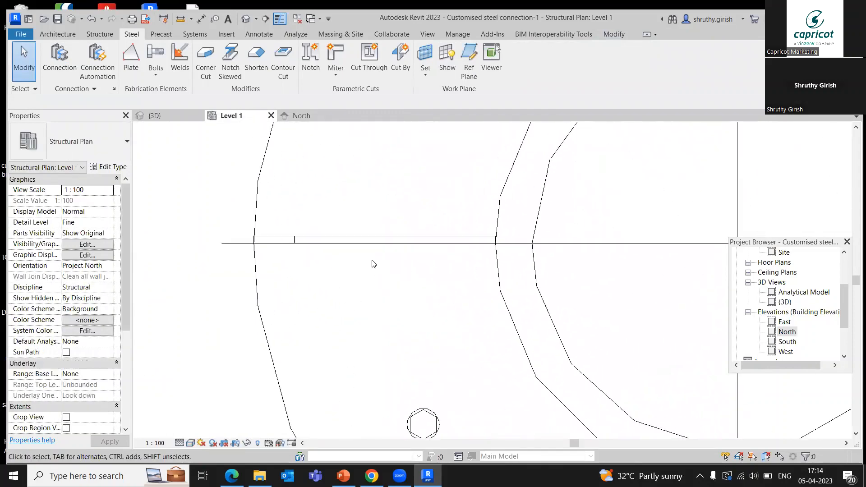
{"action": "left_click", "coordinate": [404, 239]}
{"action": "scroll", "coordinate": [428, 258], "scroll_direction": "down", "scroll_amount": 4}
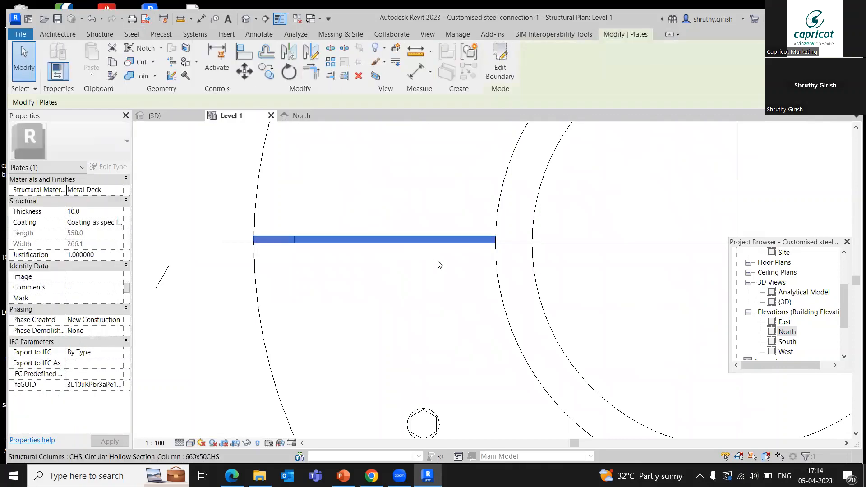
{"action": "left_click", "coordinate": [254, 79]}
{"action": "scroll", "coordinate": [426, 264], "scroll_direction": "up", "scroll_amount": 5}
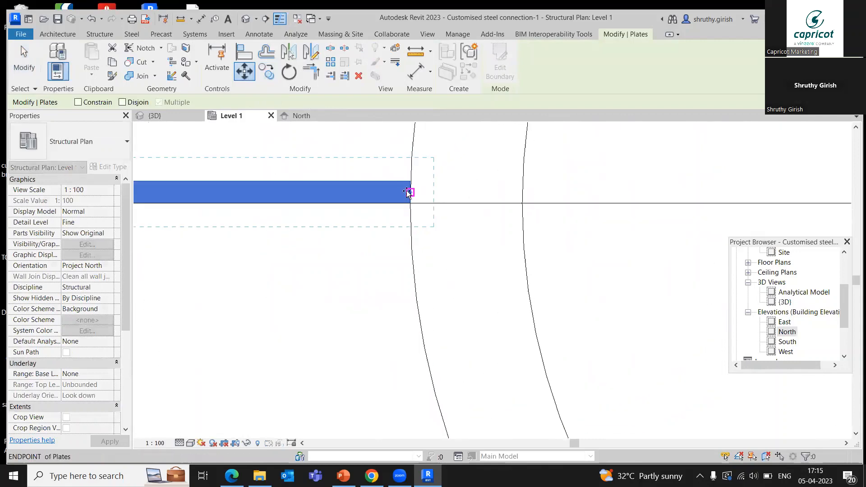
{"action": "left_click", "coordinate": [407, 199]}
{"action": "left_click", "coordinate": [410, 203]}
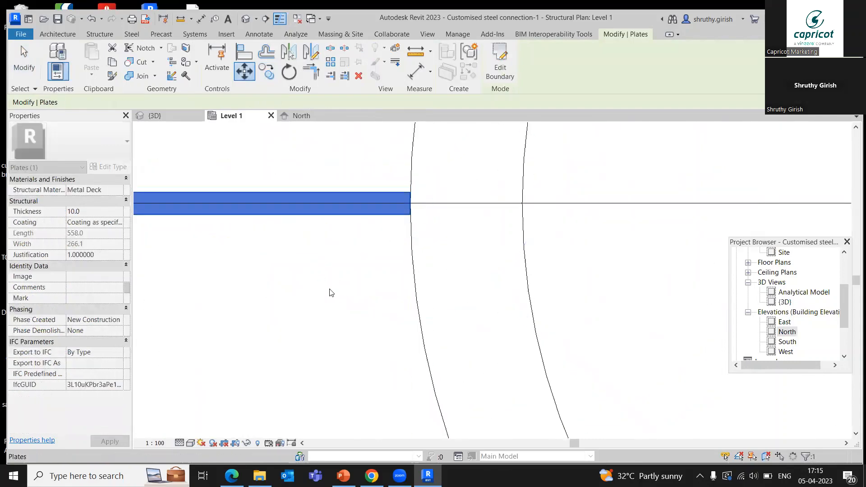
{"action": "left_click", "coordinate": [328, 293]}
{"action": "scroll", "coordinate": [326, 291], "scroll_direction": "down", "scroll_amount": 5}
{"action": "middle_click_drag", "start_coordinate": [319, 297], "coordinate": [353, 274]}
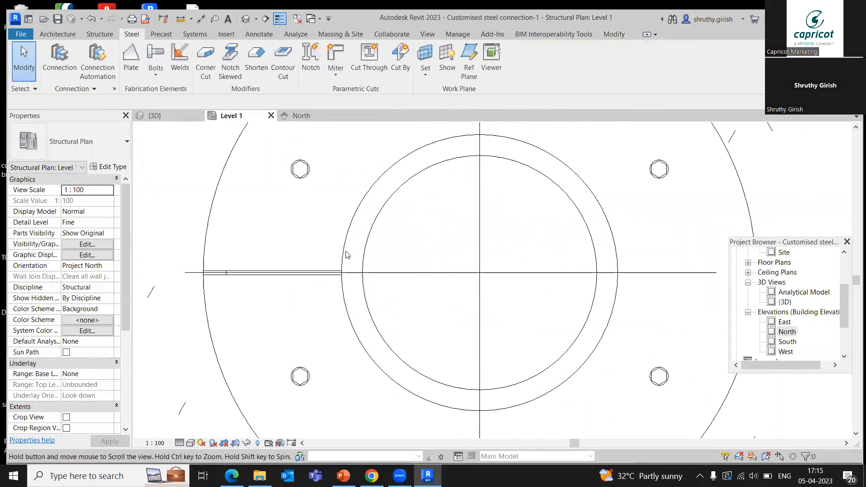
Step: Rotate a copy of the stiffener plate about the column centre to the diametrically opposite side of the circular base plate
{"action": "scroll", "coordinate": [336, 269], "scroll_direction": "down", "scroll_amount": 3}
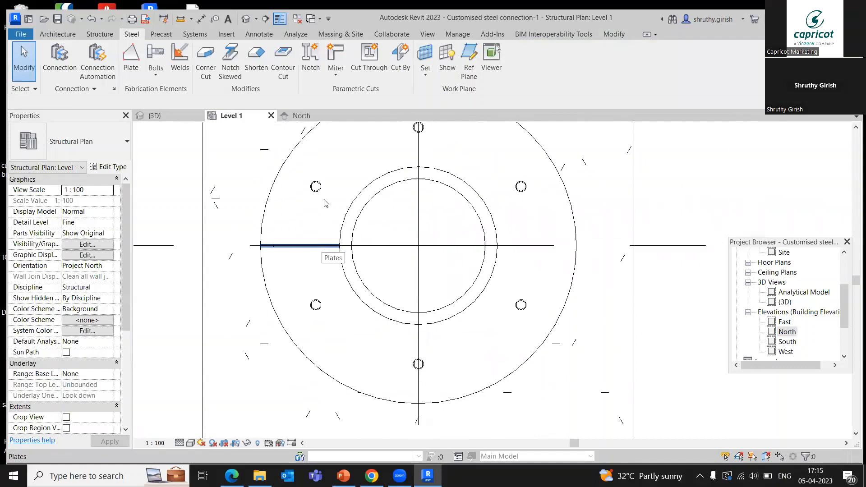
{"action": "left_click", "coordinate": [321, 246]}
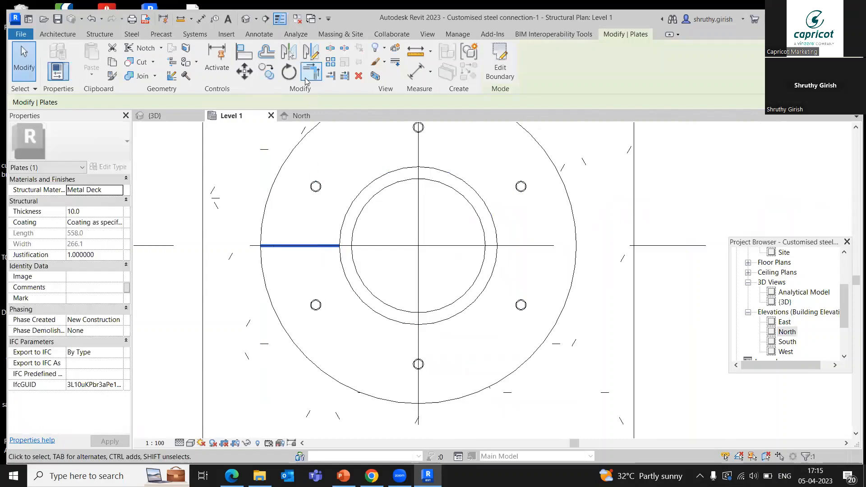
{"action": "left_click", "coordinate": [289, 72]}
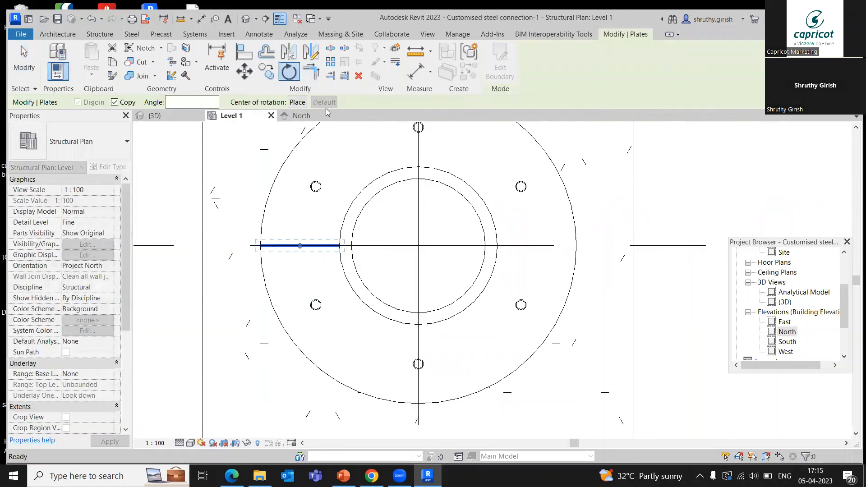
{"action": "left_click", "coordinate": [301, 103]}
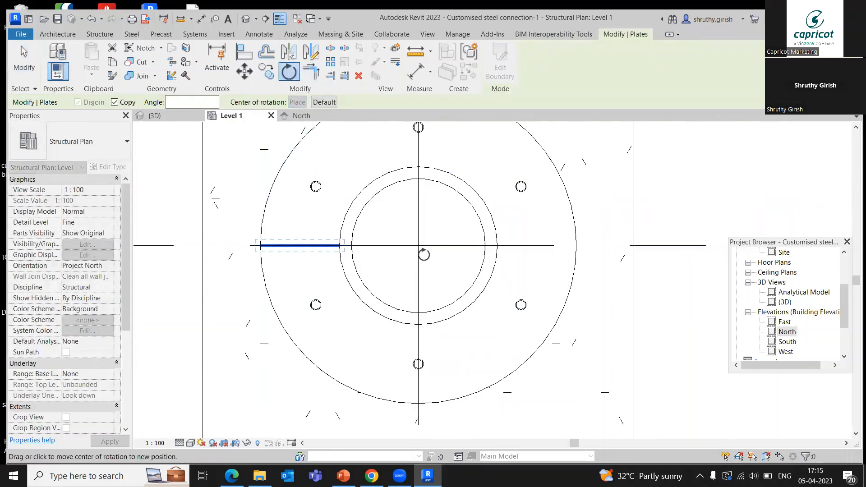
{"action": "left_click", "coordinate": [419, 247]}
{"action": "scroll", "coordinate": [259, 244], "scroll_direction": "up", "scroll_amount": 5}
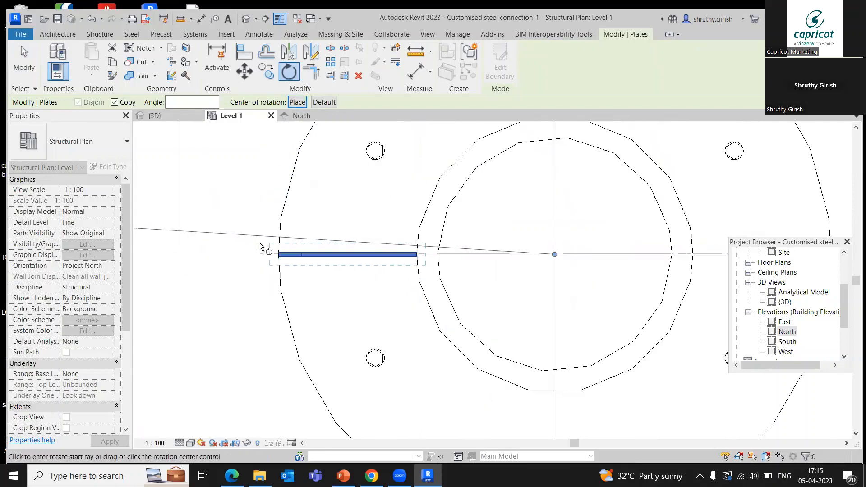
{"action": "scroll", "coordinate": [278, 263], "scroll_direction": "up", "scroll_amount": 5}
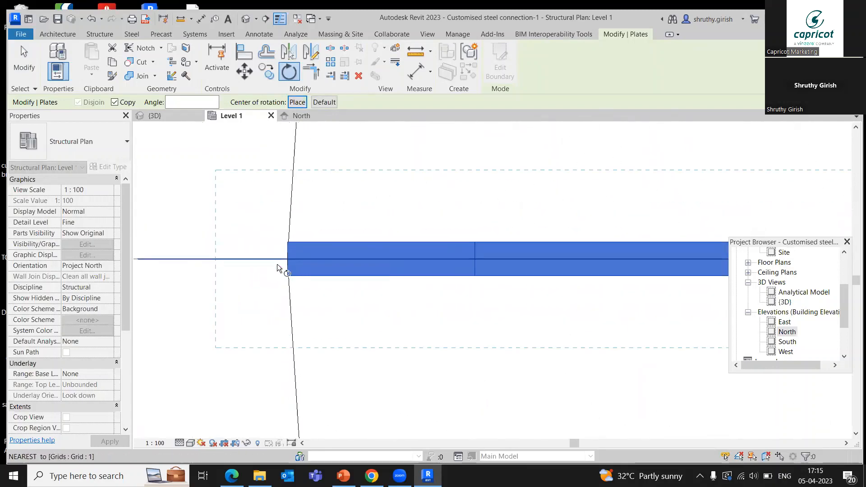
{"action": "left_click", "coordinate": [287, 260]}
{"action": "scroll", "coordinate": [350, 210], "scroll_direction": "down", "scroll_amount": 6}
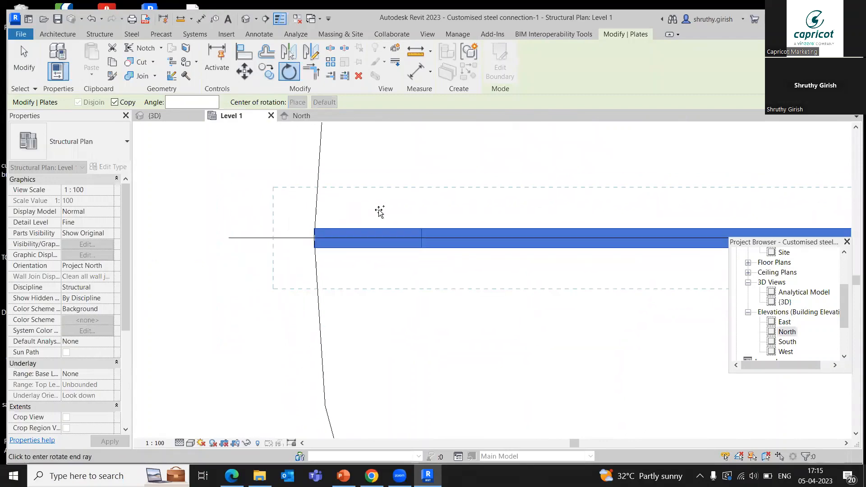
{"action": "middle_click_drag", "start_coordinate": [550, 180], "coordinate": [336, 250]}
{"action": "scroll", "coordinate": [502, 195], "scroll_direction": "down", "scroll_amount": 2}
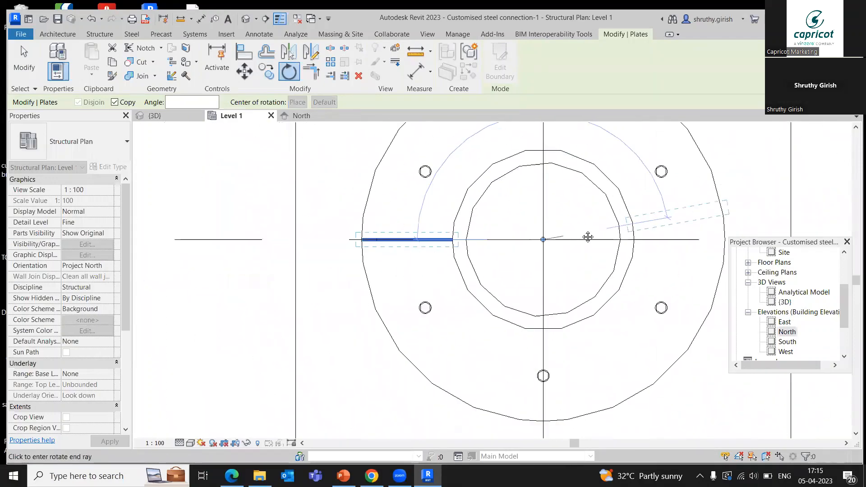
{"action": "middle_click_drag", "start_coordinate": [585, 236], "coordinate": [437, 226]}
{"action": "scroll", "coordinate": [572, 224], "scroll_direction": "up", "scroll_amount": 3}
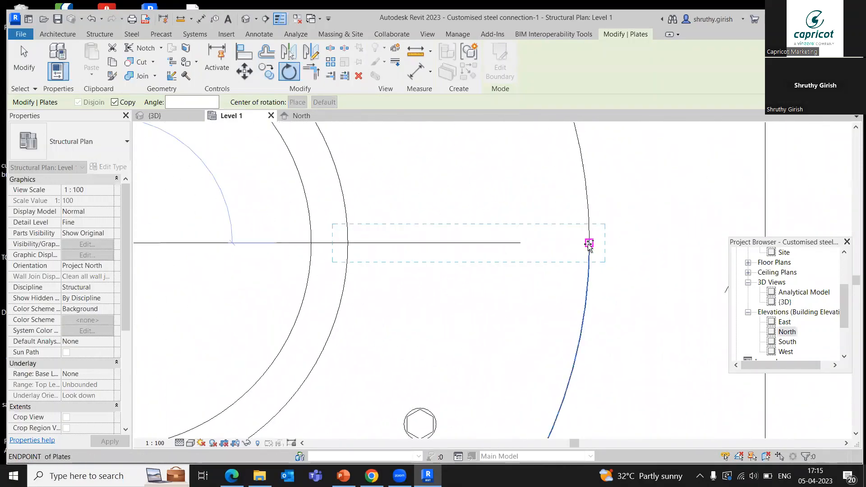
{"action": "left_click", "coordinate": [588, 243]}
{"action": "scroll", "coordinate": [487, 271], "scroll_direction": "down", "scroll_amount": 4}
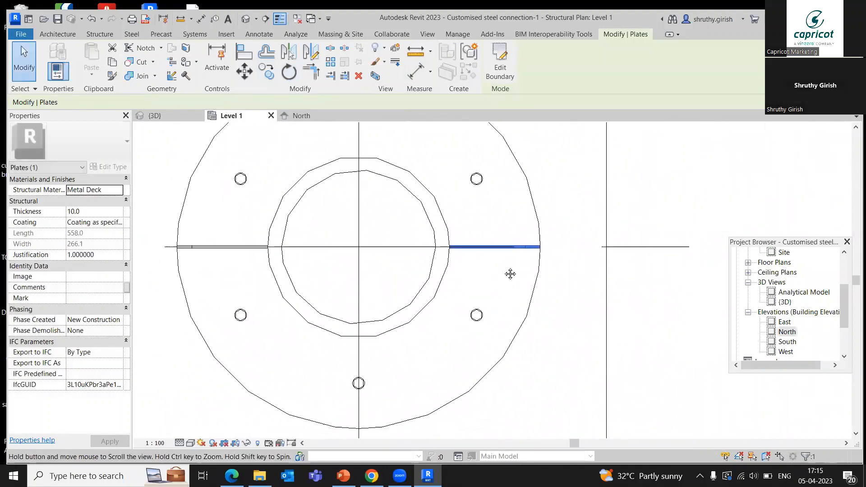
{"action": "left_click", "coordinate": [505, 271]}
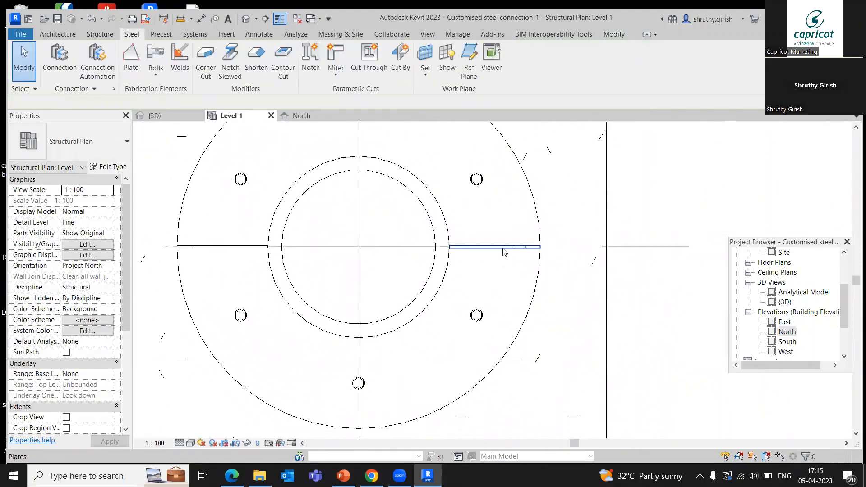
Step: Rotate a copy of the new stiffener plate 60° clockwise about the column centre
{"action": "left_click", "coordinate": [503, 248]}
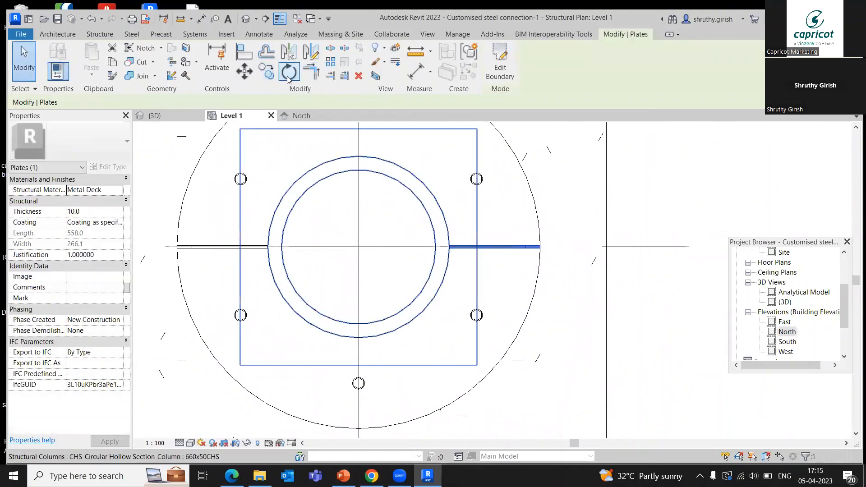
{"action": "left_click", "coordinate": [287, 72]}
{"action": "left_click", "coordinate": [297, 102]}
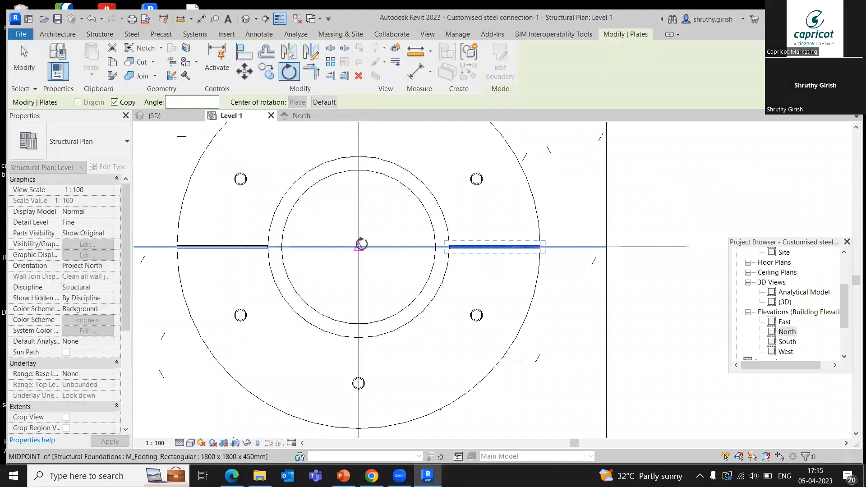
{"action": "scroll", "coordinate": [551, 251], "scroll_direction": "up", "scroll_amount": 3}
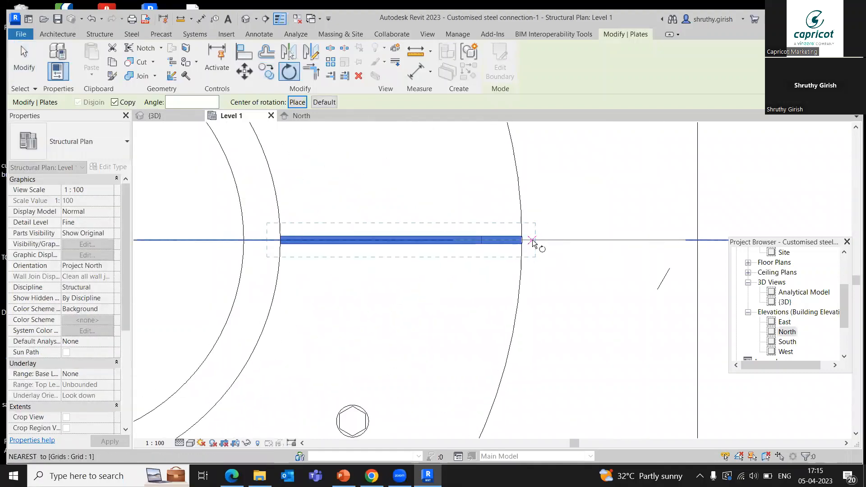
{"action": "scroll", "coordinate": [526, 239], "scroll_direction": "up", "scroll_amount": 3}
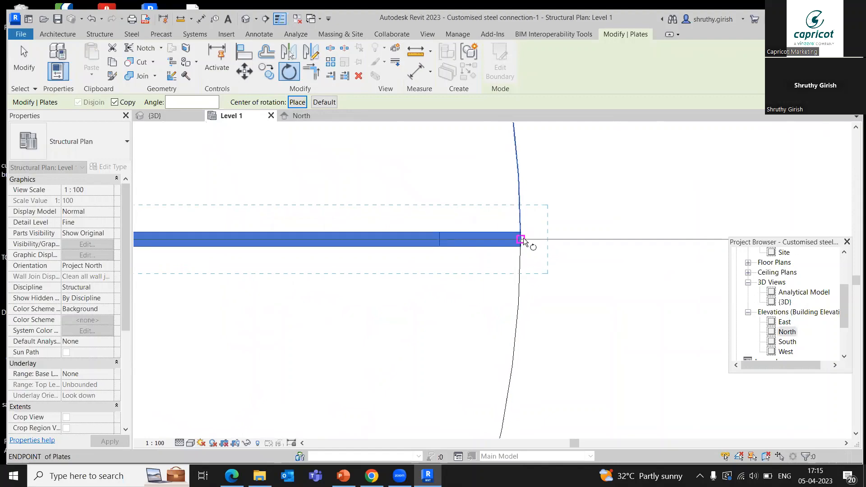
{"action": "left_click", "coordinate": [521, 239]}
{"action": "scroll", "coordinate": [484, 311], "scroll_direction": "down", "scroll_amount": 3}
{"action": "middle_click_drag", "start_coordinate": [424, 419], "coordinate": [466, 246]}
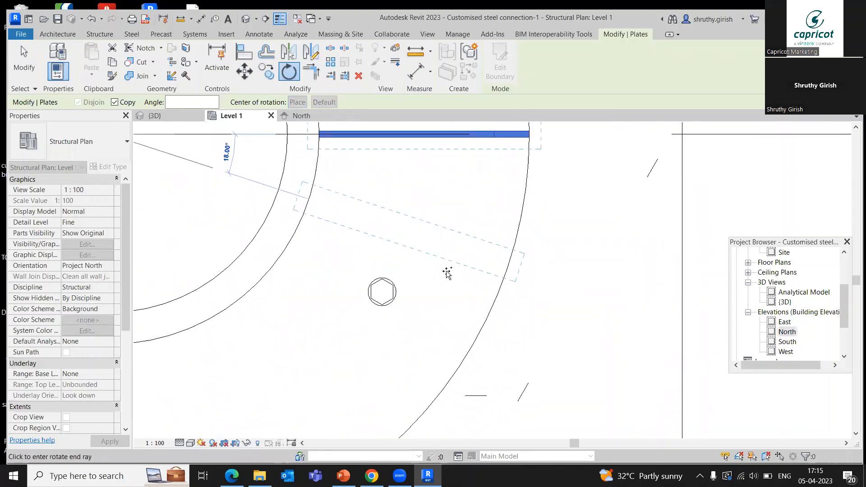
{"action": "type", "text": "60"}
{"action": "key", "text": "Return"}
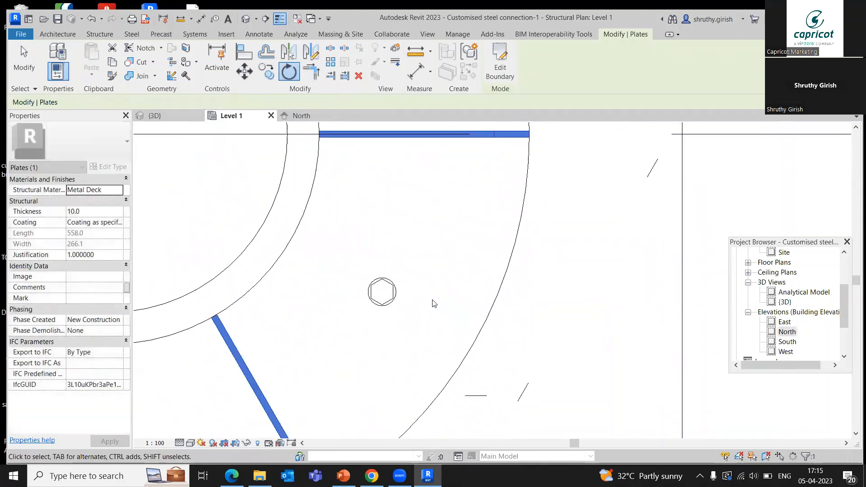
{"action": "scroll", "coordinate": [434, 301], "scroll_direction": "down", "scroll_amount": 2}
{"action": "key", "text": "Escape"}
{"action": "scroll", "coordinate": [436, 308], "scroll_direction": "down", "scroll_amount": 3}
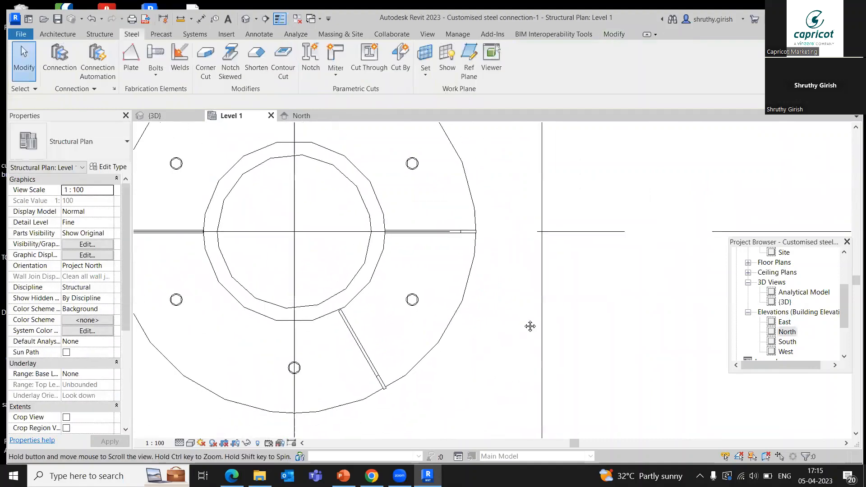
Step: Mirror a copy of the angled stiffener plate across the column's vertical grid line
{"action": "scroll", "coordinate": [529, 325], "scroll_direction": "up", "scroll_amount": 1}
{"action": "left_click", "coordinate": [429, 320]}
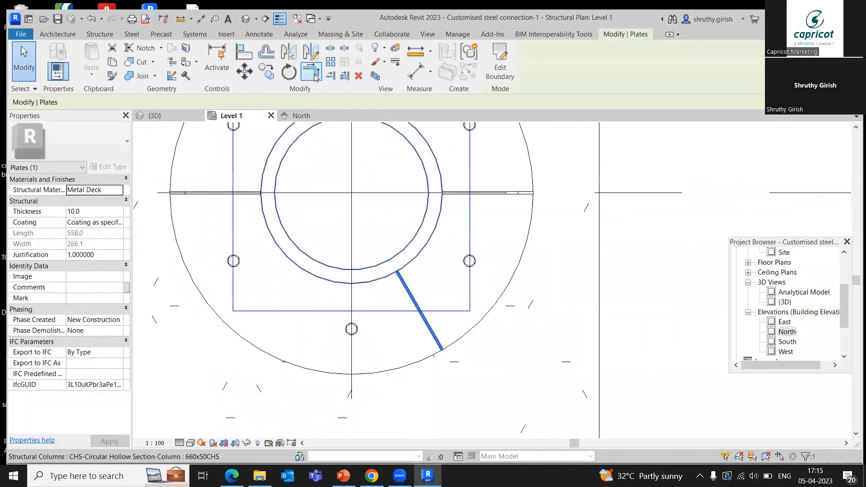
{"action": "left_click", "coordinate": [289, 52]}
{"action": "left_click", "coordinate": [352, 392]}
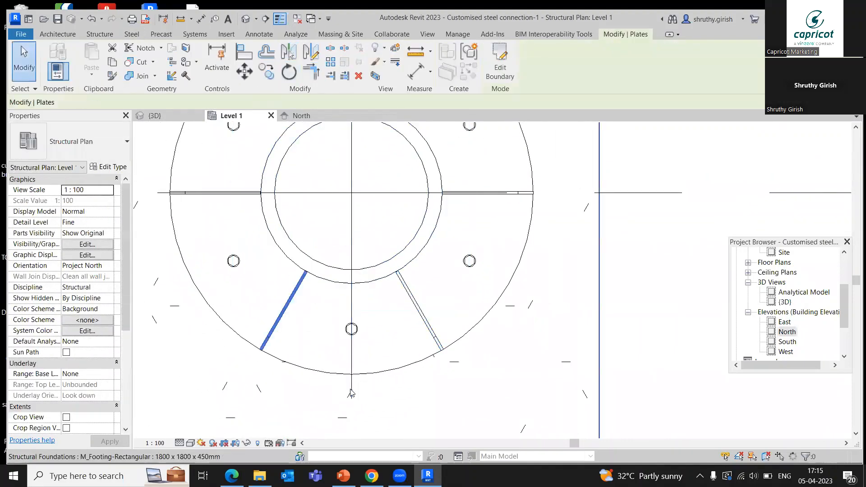
{"action": "key", "text": "Escape"}
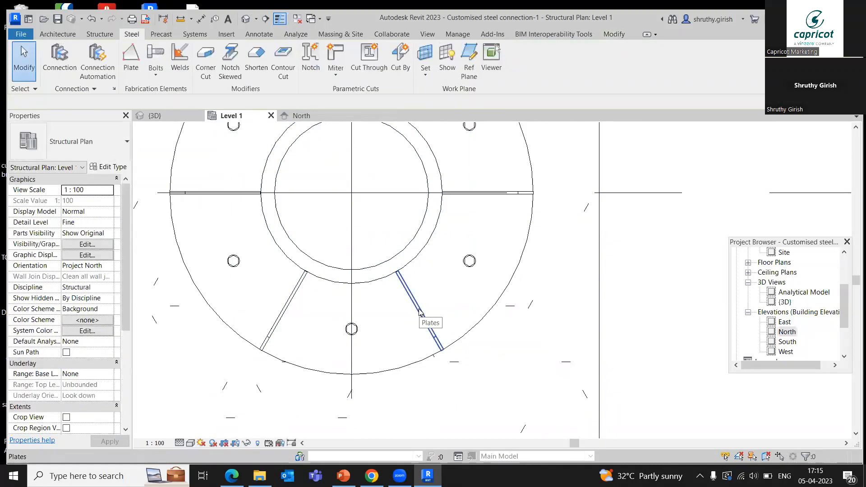
Step: Mirror copies of both angled stiffener plates together across the horizontal Grid 1 line
{"action": "left_click", "coordinate": [419, 312]}
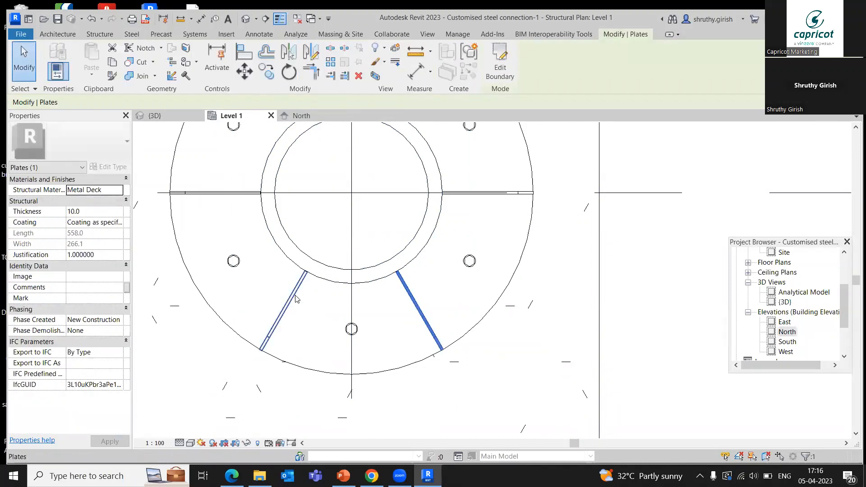
{"action": "left_click", "coordinate": [294, 296], "text": "ctrl"}
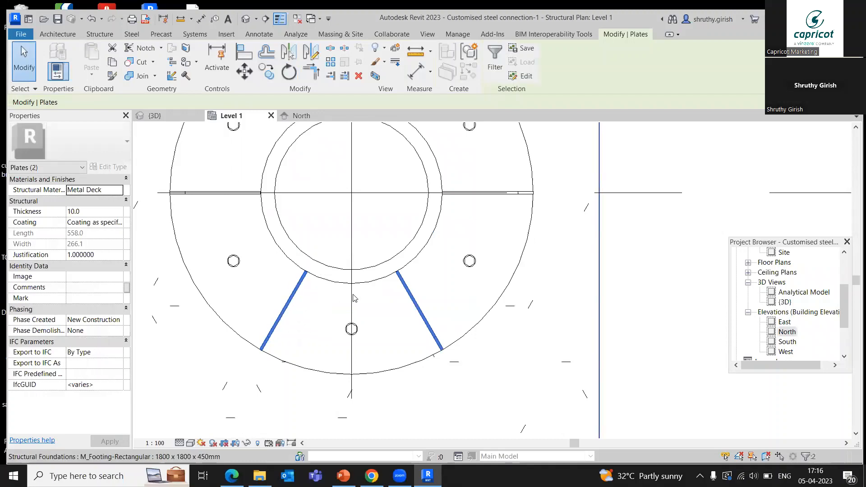
{"action": "left_click", "coordinate": [289, 51]}
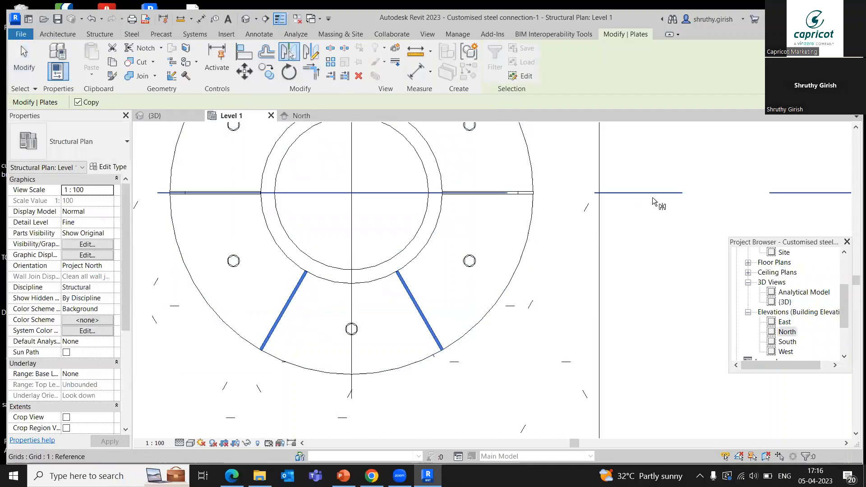
{"action": "left_click", "coordinate": [652, 197]}
{"action": "scroll", "coordinate": [561, 361], "scroll_direction": "down", "scroll_amount": 1}
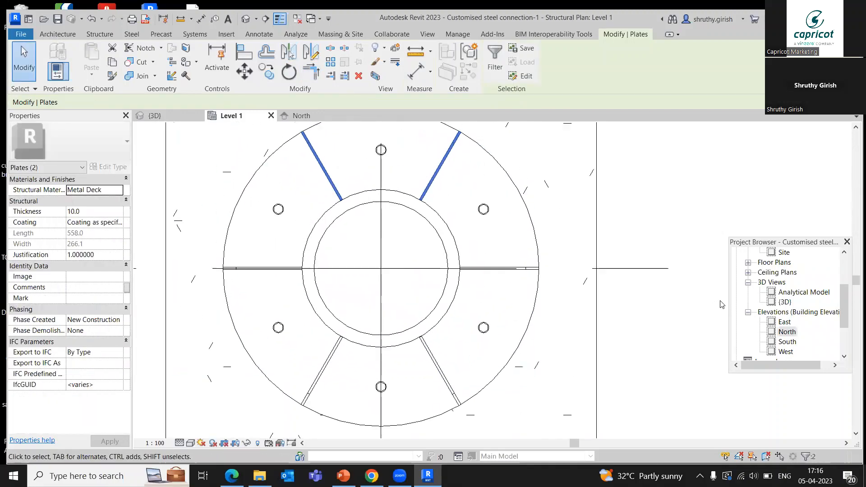
{"action": "left_click", "coordinate": [676, 311]}
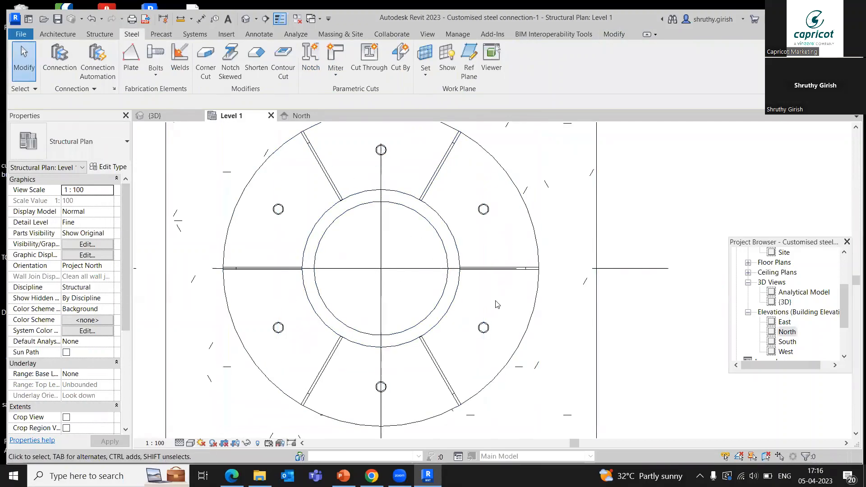
Step: Inspect the stiffened column base in the 3D view and set its visual style to Shaded
{"action": "left_click", "coordinate": [155, 116]}
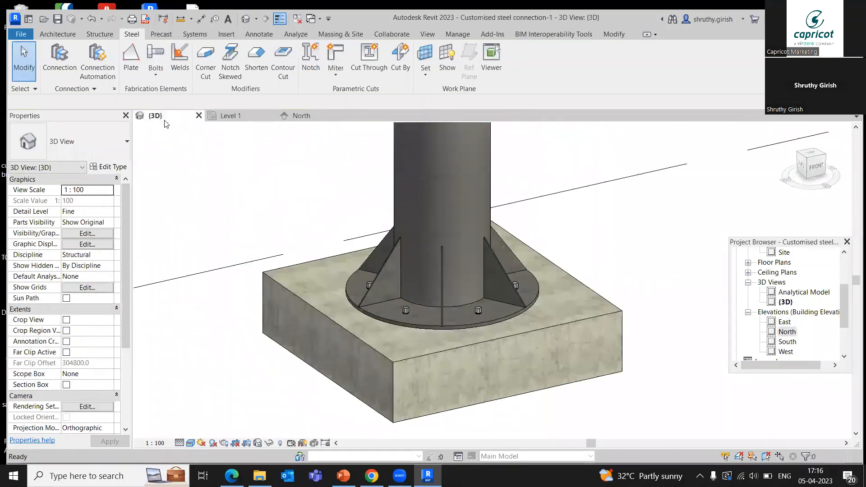
{"action": "middle_click_drag", "start_coordinate": [447, 295], "coordinate": [459, 338], "text": "shift"}
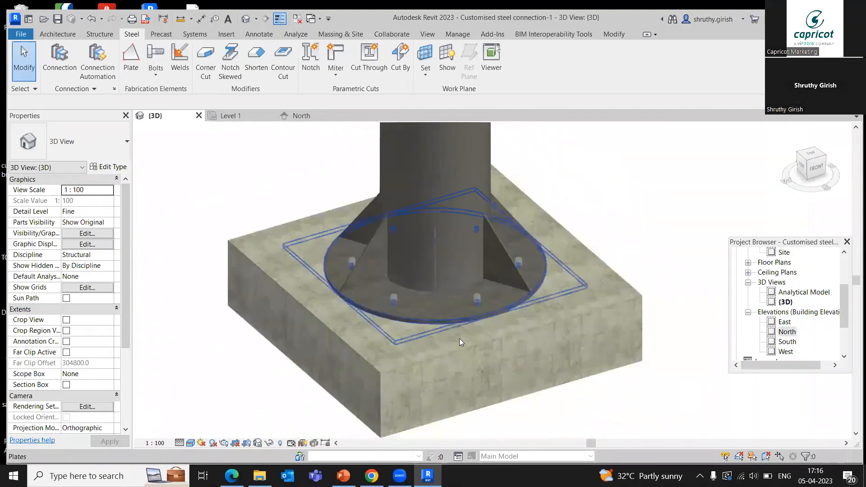
{"action": "key", "text": "s"}
{"action": "key", "text": "d"}
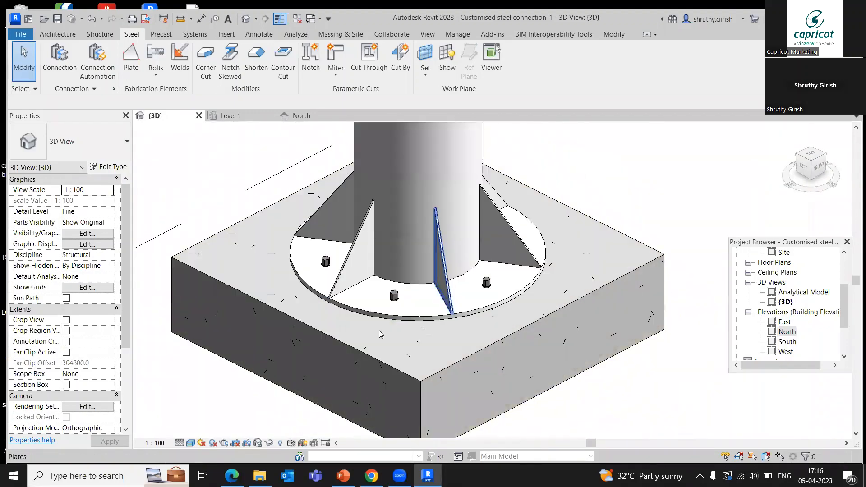
{"action": "scroll", "coordinate": [606, 183], "scroll_direction": "down", "scroll_amount": 2}
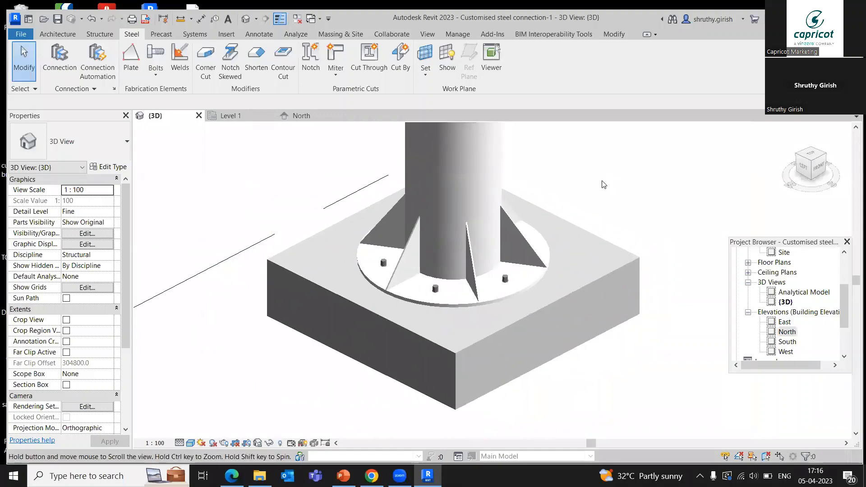
Step: Weld the front-left stiffener to the circular base plate along the stiffener's bottom edge, with a fillet weld of 4.0 main thickness
{"action": "left_click", "coordinate": [182, 68]}
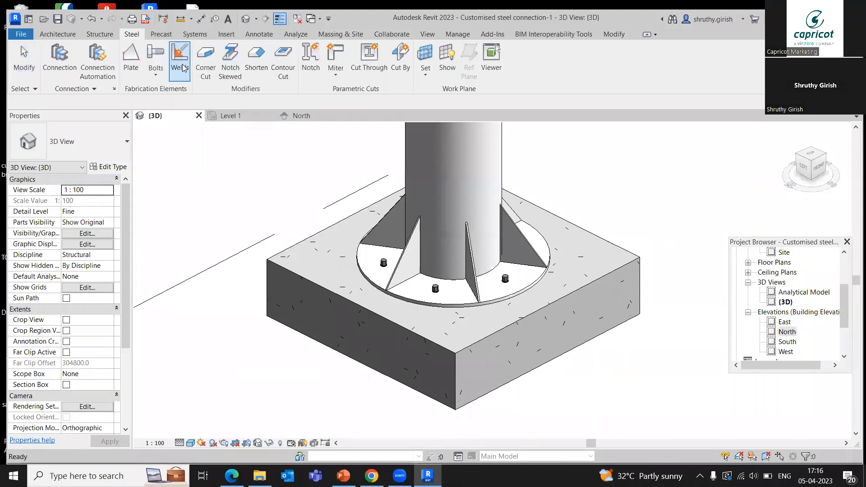
{"action": "left_click", "coordinate": [402, 297]}
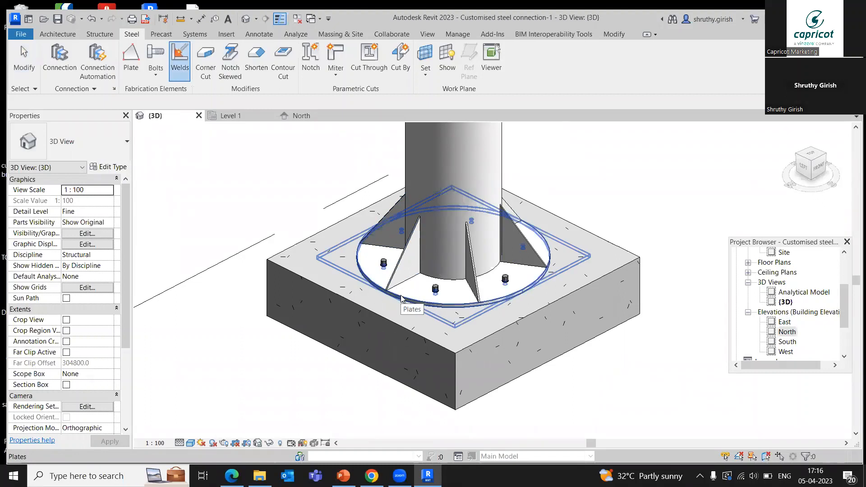
{"action": "left_click", "coordinate": [402, 297]}
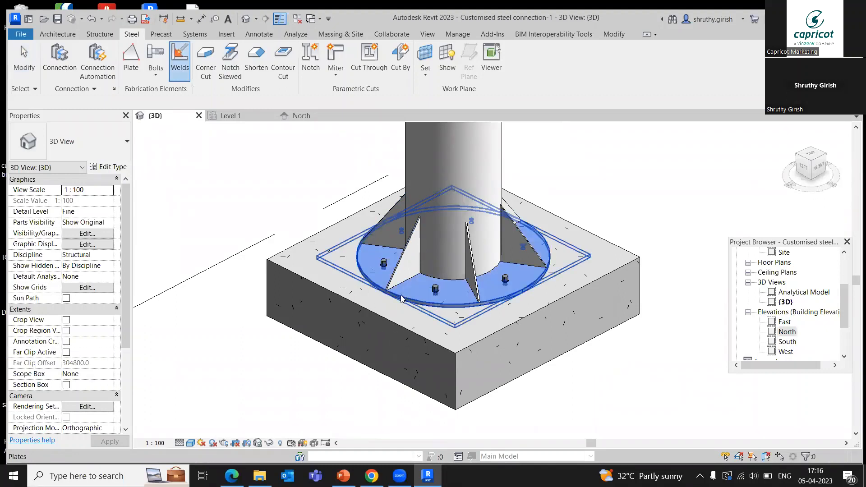
{"action": "left_click", "coordinate": [397, 268]}
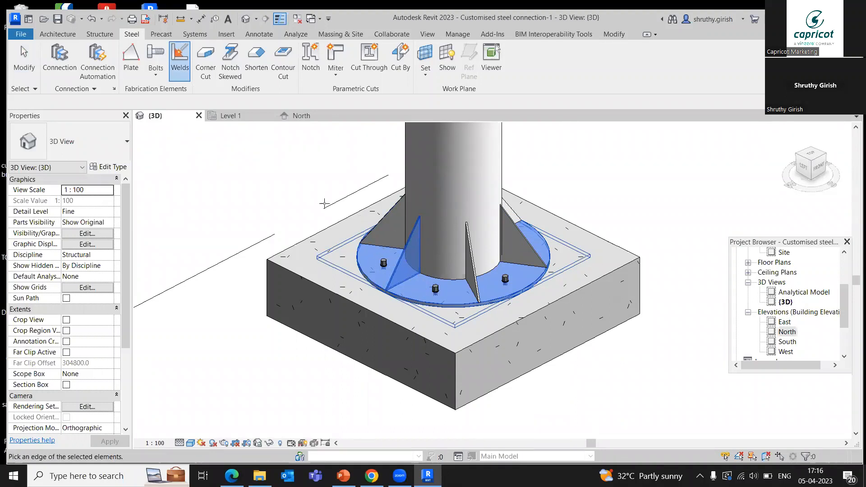
{"action": "scroll", "coordinate": [412, 285], "scroll_direction": "up", "scroll_amount": 5}
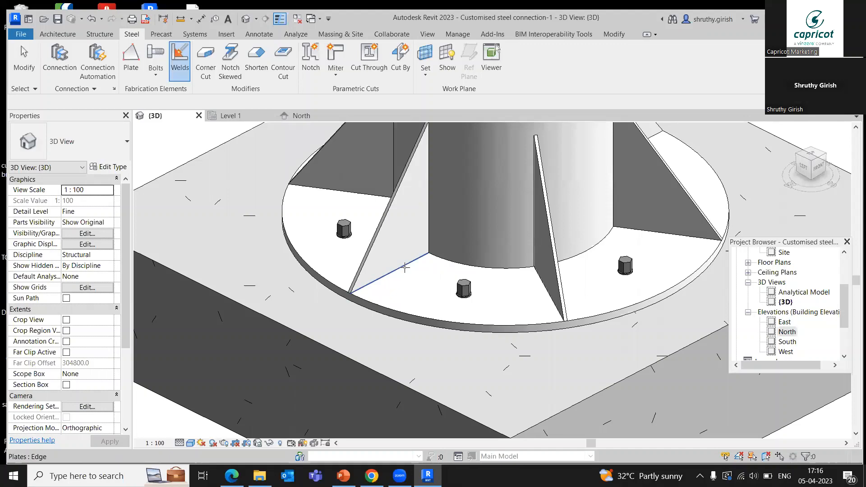
{"action": "left_click", "coordinate": [405, 268]}
{"action": "scroll", "coordinate": [400, 267], "scroll_direction": "up", "scroll_amount": 5}
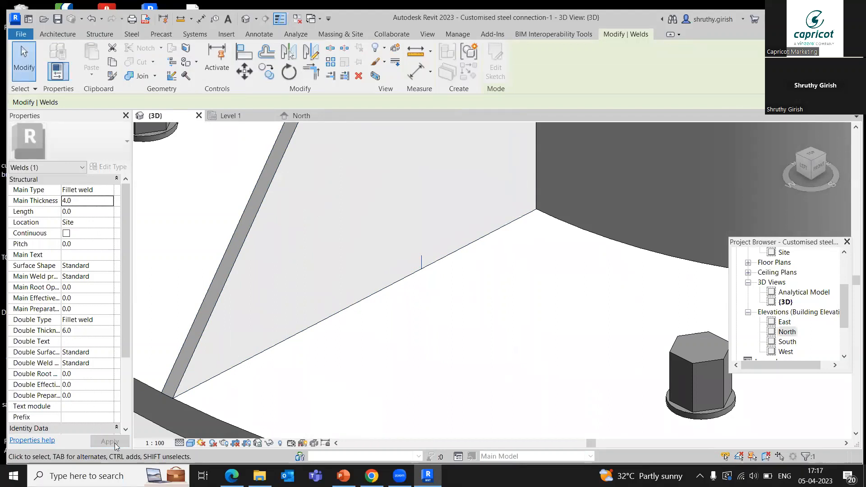
{"action": "scroll", "coordinate": [424, 301], "scroll_direction": "down", "scroll_amount": 5}
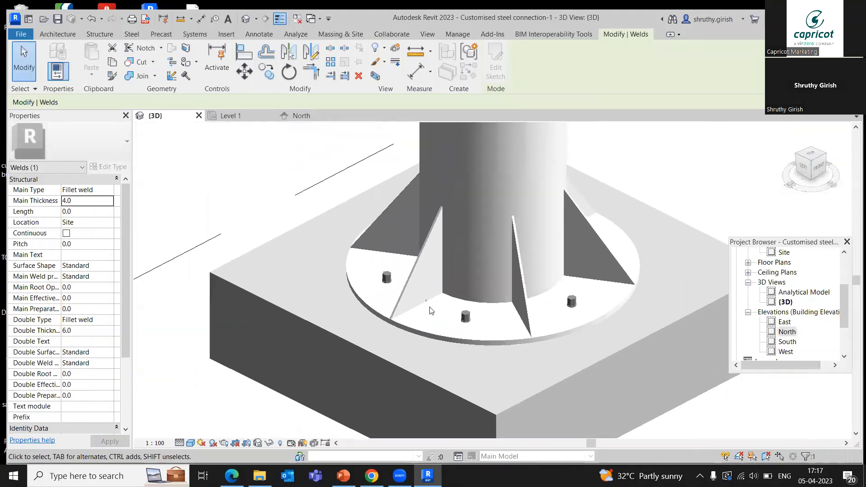
{"action": "scroll", "coordinate": [431, 310], "scroll_direction": "down", "scroll_amount": 1}
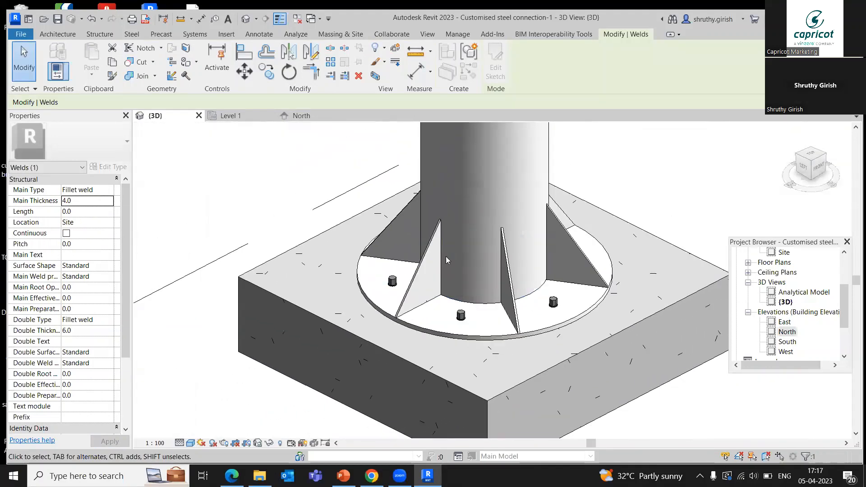
Step: Weld the same front-left stiffener to the circular hollow column along the stiffener's vertical edge
{"action": "left_click", "coordinate": [131, 34]}
{"action": "left_click", "coordinate": [181, 61]}
{"action": "scroll", "coordinate": [370, 390], "scroll_direction": "down", "scroll_amount": 2}
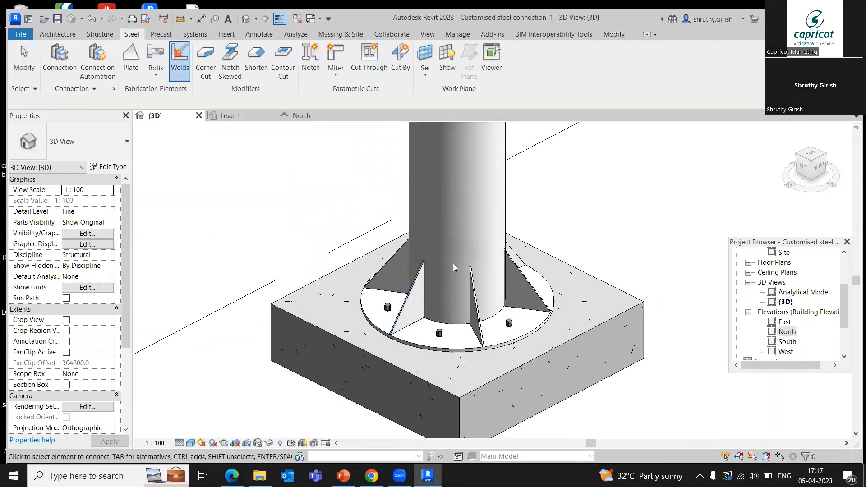
{"action": "left_click", "coordinate": [504, 196]}
{"action": "scroll", "coordinate": [415, 287], "scroll_direction": "up", "scroll_amount": 2}
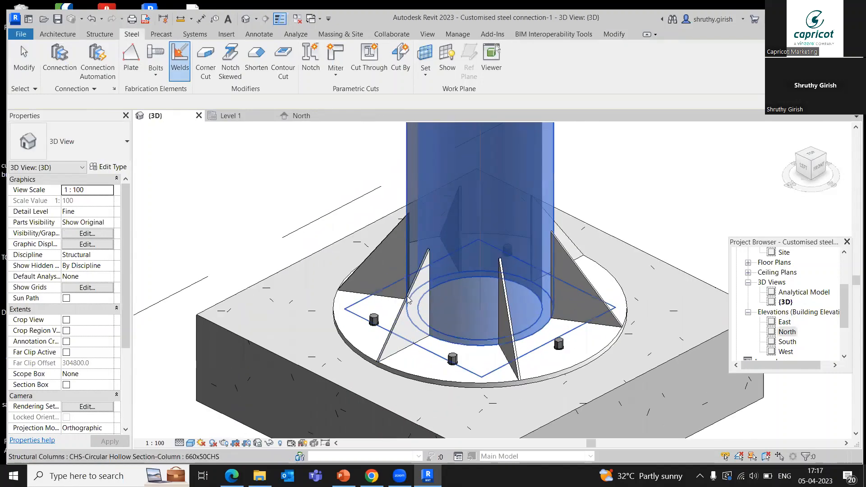
{"action": "left_click", "coordinate": [395, 321]}
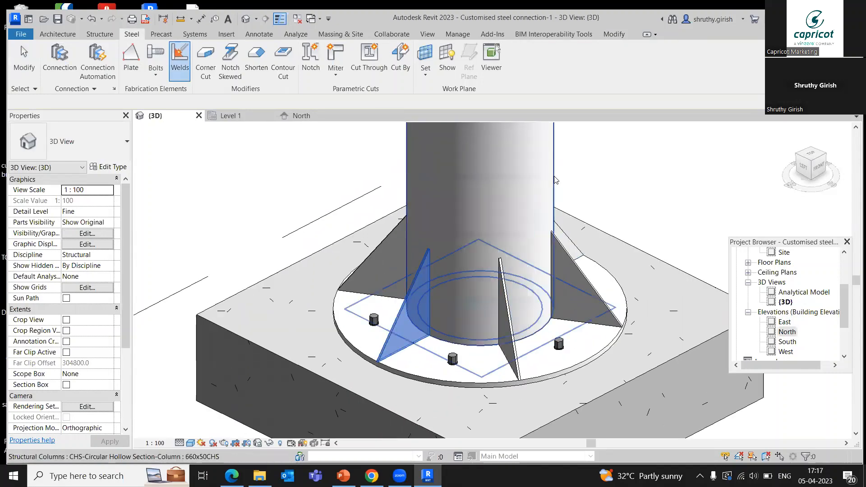
{"action": "left_click", "coordinate": [554, 195]}
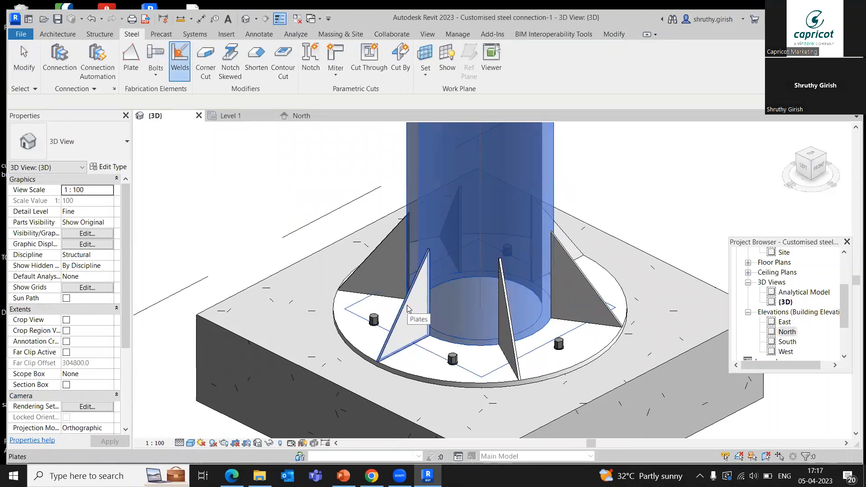
{"action": "scroll", "coordinate": [408, 308], "scroll_direction": "up", "scroll_amount": 4}
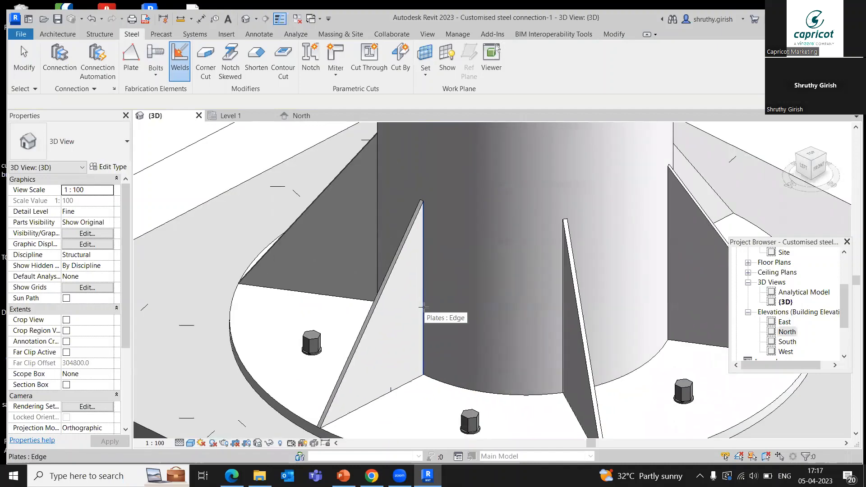
{"action": "left_click", "coordinate": [423, 306]}
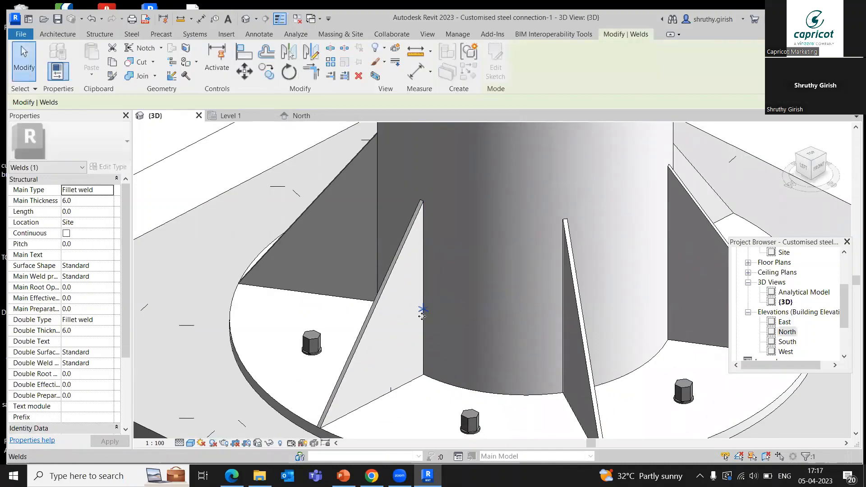
{"action": "scroll", "coordinate": [428, 309], "scroll_direction": "up", "scroll_amount": 5}
{"action": "scroll", "coordinate": [434, 301], "scroll_direction": "up", "scroll_amount": 2}
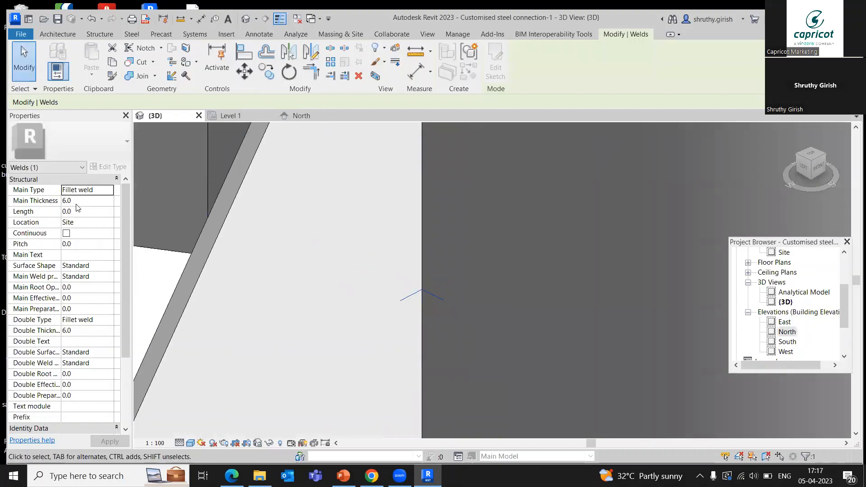
{"action": "scroll", "coordinate": [441, 256], "scroll_direction": "down", "scroll_amount": 5}
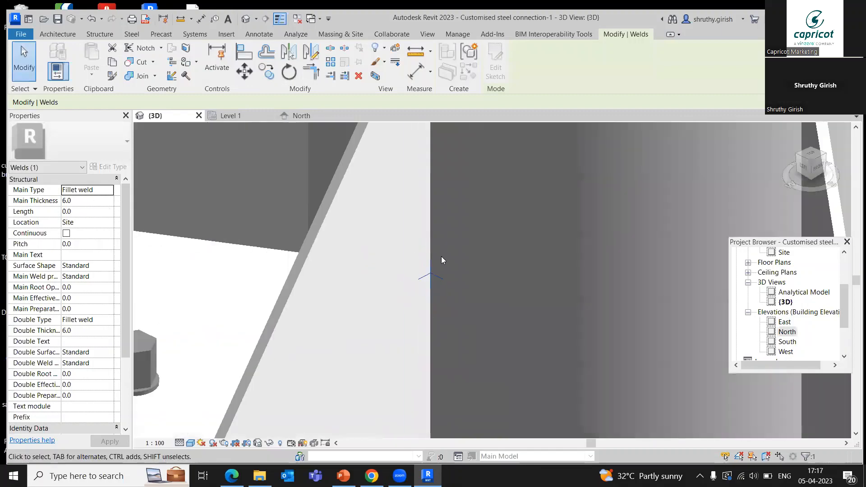
{"action": "scroll", "coordinate": [441, 256], "scroll_direction": "down", "scroll_amount": 5}
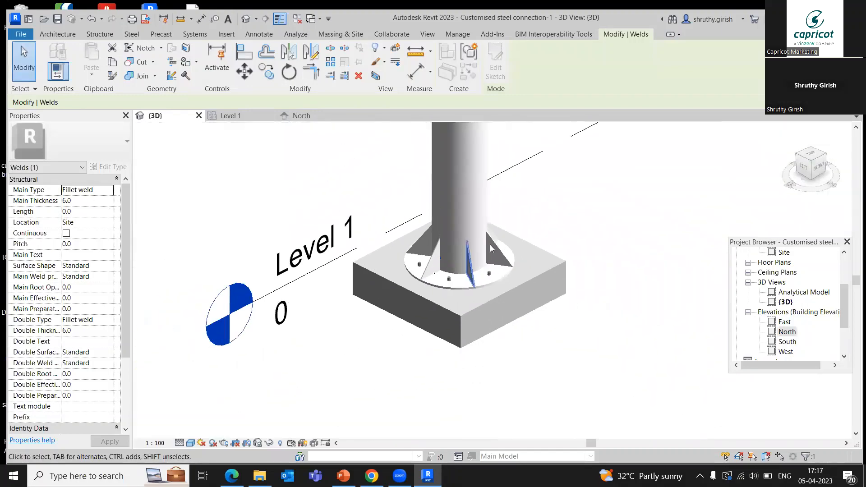
Step: Place a Generic Connection on the neighbouring 660x50CHS column that has no base plate
{"action": "middle_click_drag", "start_coordinate": [582, 239], "coordinate": [585, 239]}
{"action": "scroll", "coordinate": [582, 238], "scroll_direction": "down", "scroll_amount": 2}
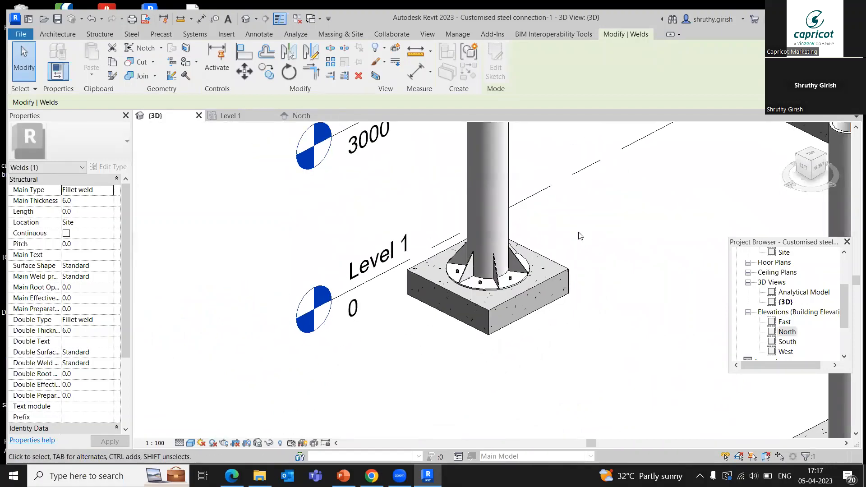
{"action": "middle_click_drag", "start_coordinate": [562, 240], "coordinate": [504, 249]}
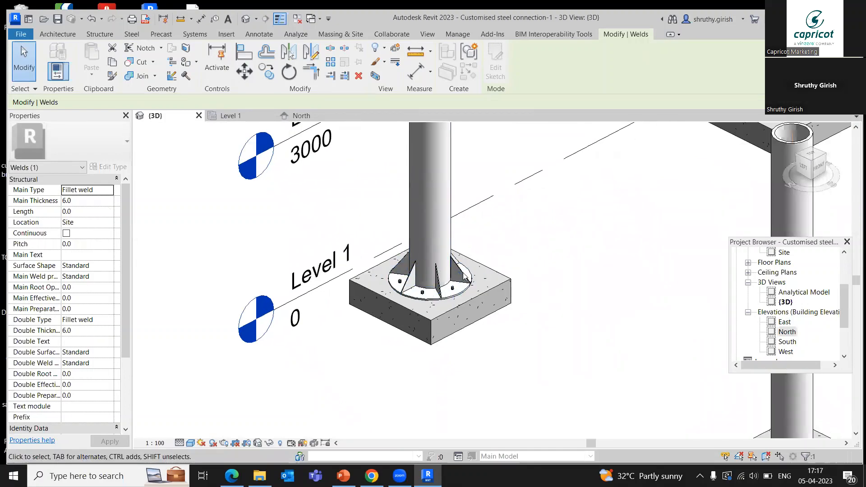
{"action": "middle_click_drag", "start_coordinate": [526, 241], "coordinate": [492, 231]}
{"action": "scroll", "coordinate": [492, 231], "scroll_direction": "up", "scroll_amount": 2}
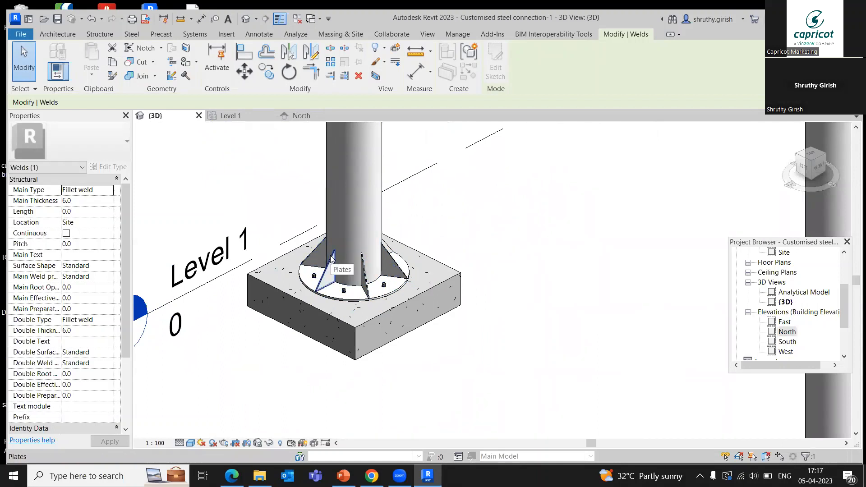
{"action": "scroll", "coordinate": [498, 228], "scroll_direction": "down", "scroll_amount": 3}
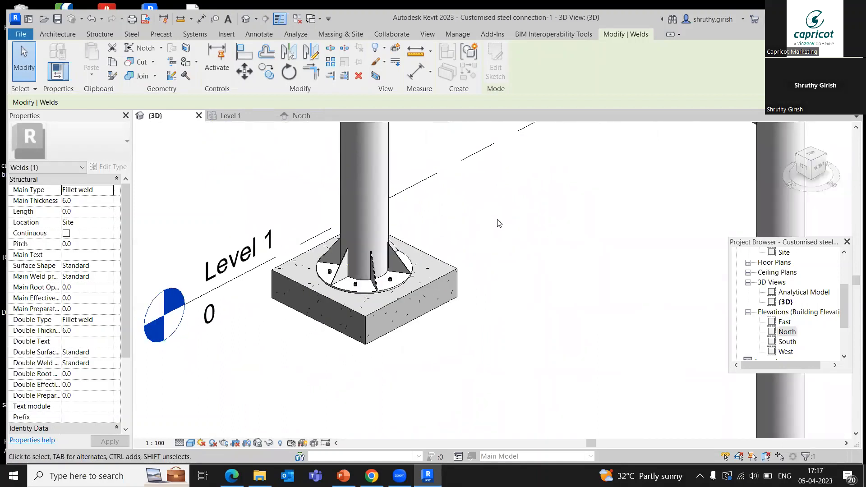
{"action": "left_click", "coordinate": [100, 34]}
{"action": "left_click", "coordinate": [231, 64]}
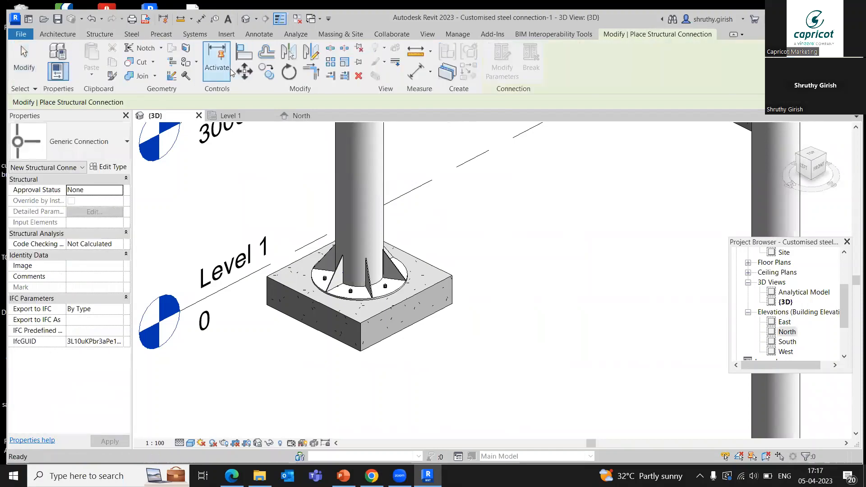
{"action": "scroll", "coordinate": [432, 253], "scroll_direction": "down", "scroll_amount": 3}
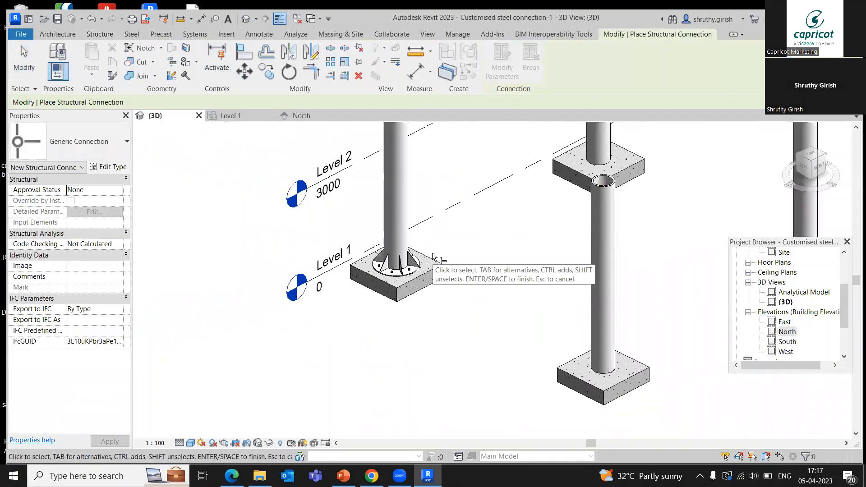
{"action": "scroll", "coordinate": [431, 261], "scroll_direction": "down", "scroll_amount": 2}
{"action": "middle_click_drag", "start_coordinate": [460, 290], "coordinate": [392, 322]}
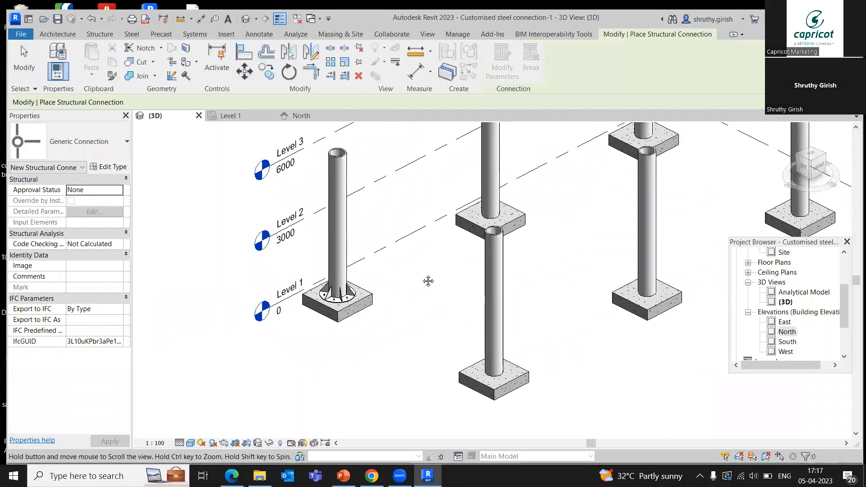
{"action": "middle_click_drag", "start_coordinate": [427, 282], "coordinate": [336, 330]}
{"action": "scroll", "coordinate": [392, 247], "scroll_direction": "up", "scroll_amount": 2}
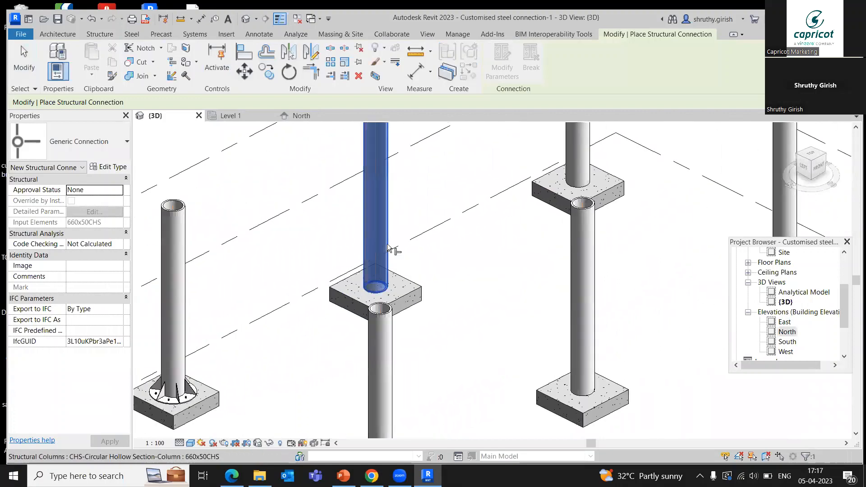
{"action": "left_click", "coordinate": [387, 247]}
{"action": "key", "text": "Return"}
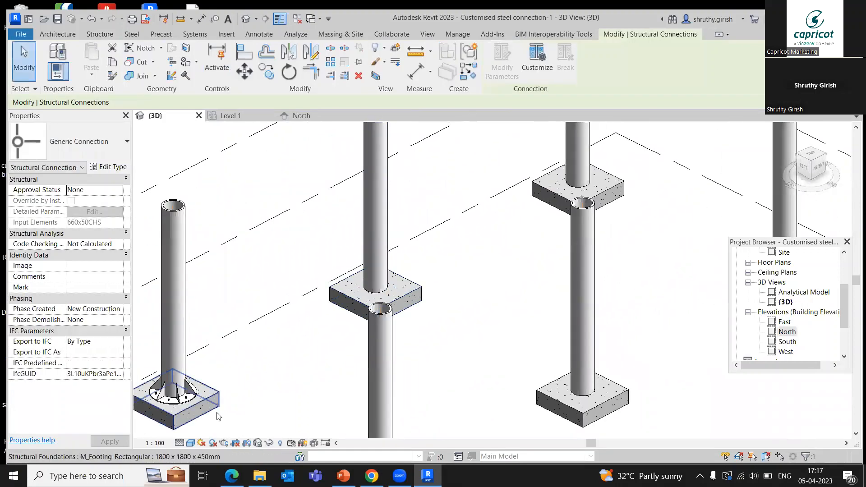
Step: In wireframe display, try to customise the generic connection into a custom type named "Circular plate with stiffeners"
{"action": "key", "text": "w"}
{"action": "key", "text": "f"}
{"action": "scroll", "coordinate": [343, 289], "scroll_direction": "up", "scroll_amount": 2}
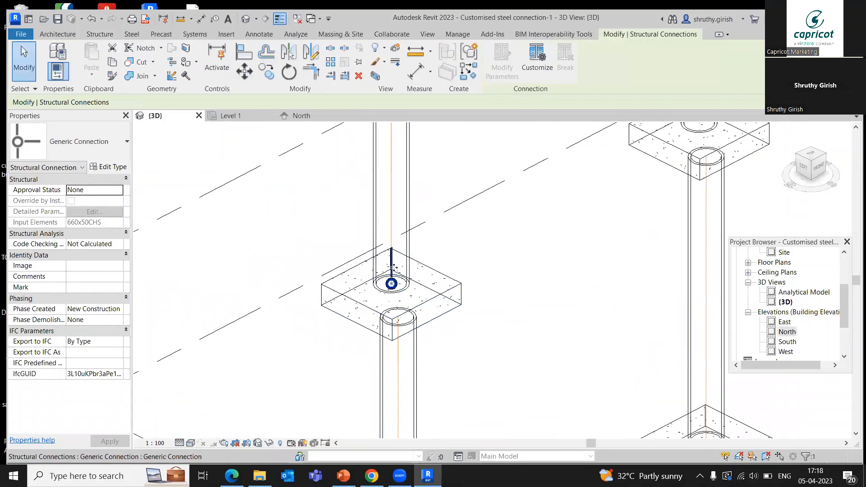
{"action": "left_click", "coordinate": [540, 62]}
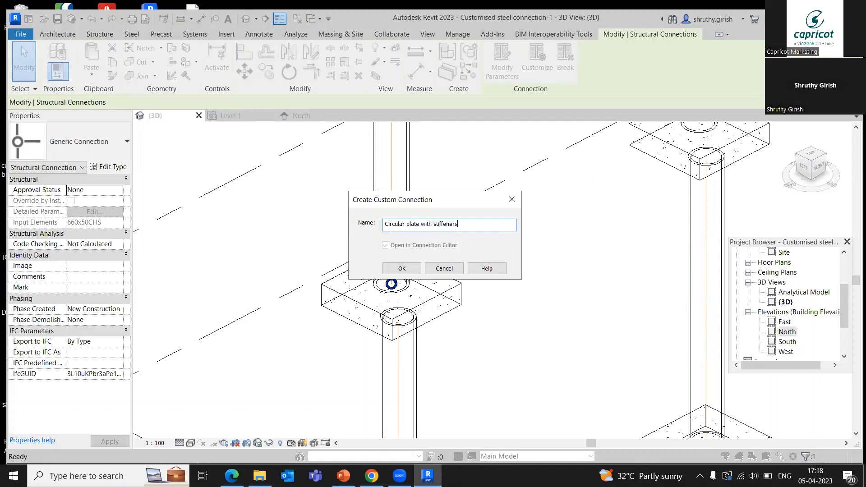
{"action": "left_click", "coordinate": [404, 271]}
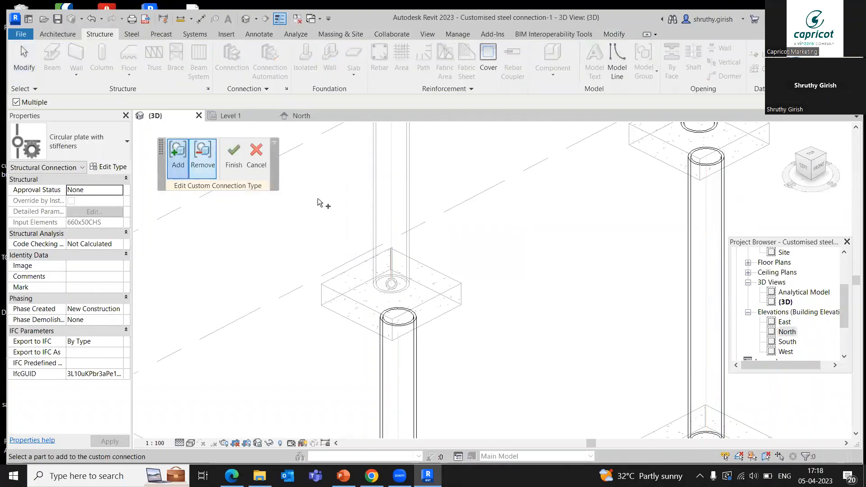
{"action": "scroll", "coordinate": [354, 242], "scroll_direction": "down", "scroll_amount": 2}
{"action": "middle_click_drag", "start_coordinate": [356, 242], "coordinate": [573, 194]}
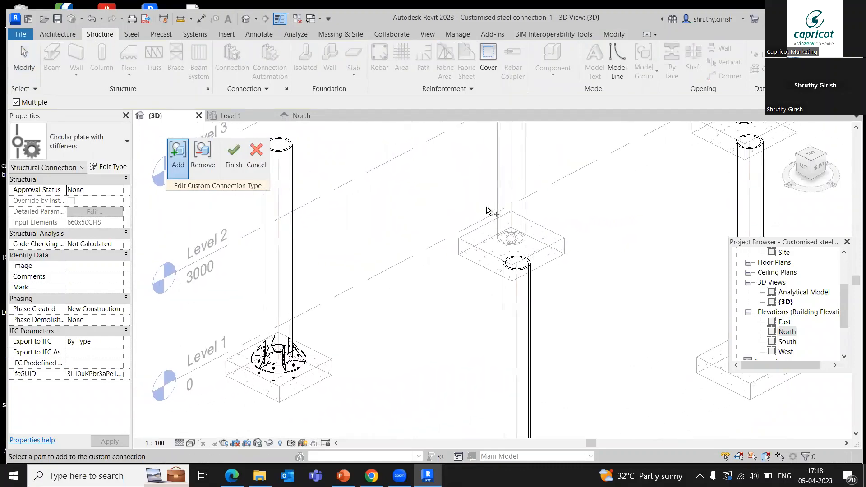
{"action": "left_click", "coordinate": [262, 159]}
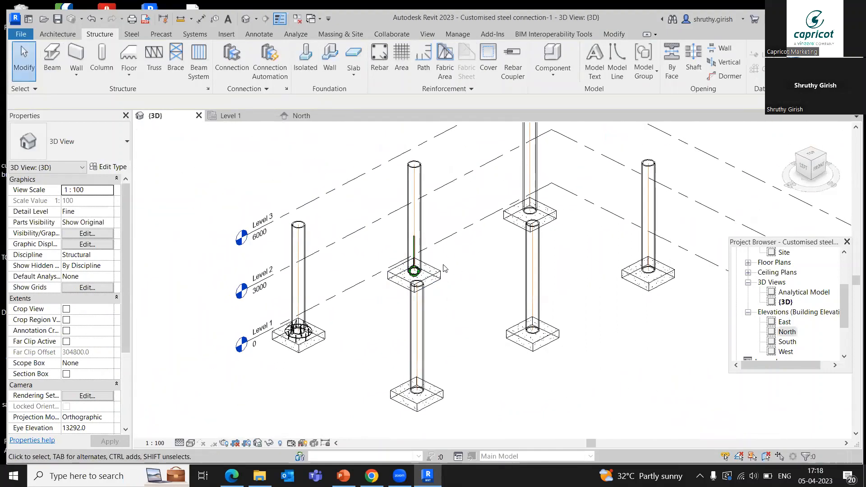
Step: Restore the Shaded visual style and bring the stiffened column base back into view
{"action": "scroll", "coordinate": [436, 281], "scroll_direction": "down", "scroll_amount": 3}
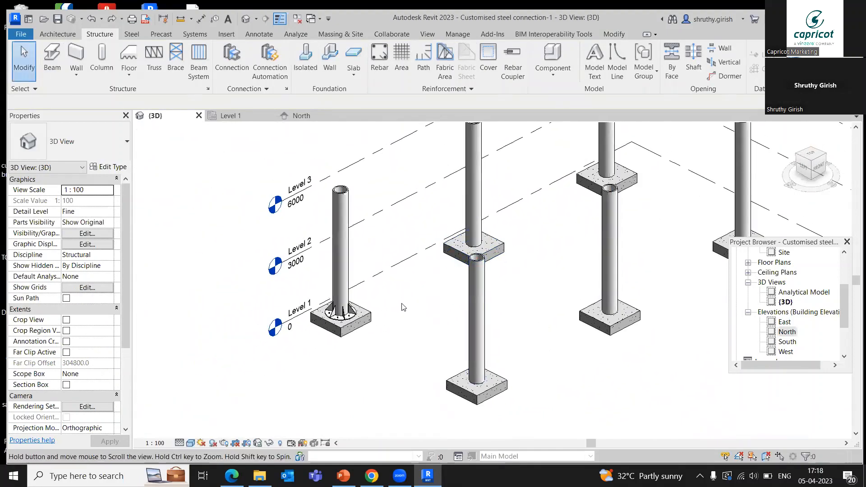
{"action": "scroll", "coordinate": [421, 270], "scroll_direction": "up", "scroll_amount": 4}
{"action": "scroll", "coordinate": [348, 281], "scroll_direction": "up", "scroll_amount": 2}
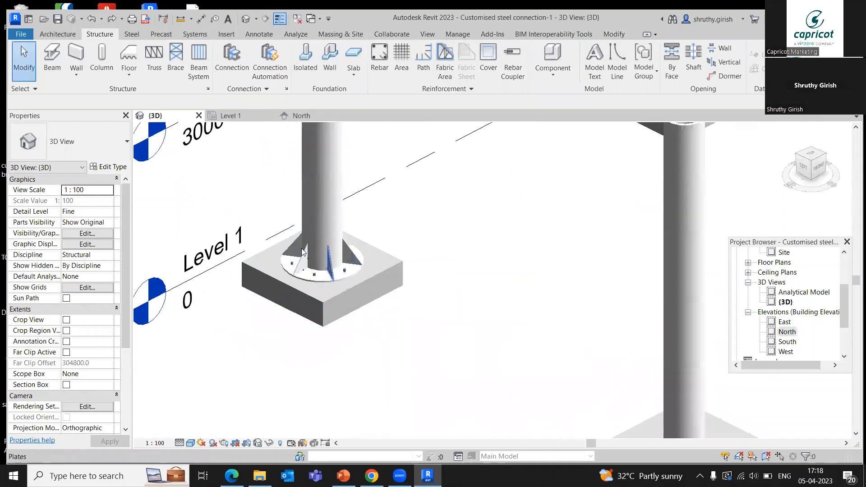
{"action": "scroll", "coordinate": [293, 238], "scroll_direction": "down", "scroll_amount": 1}
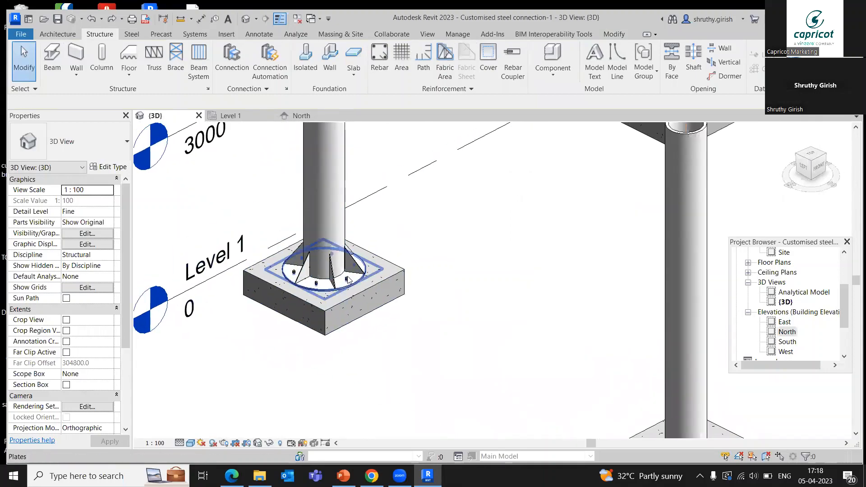
{"action": "middle_click_drag", "start_coordinate": [461, 234], "coordinate": [458, 242]}
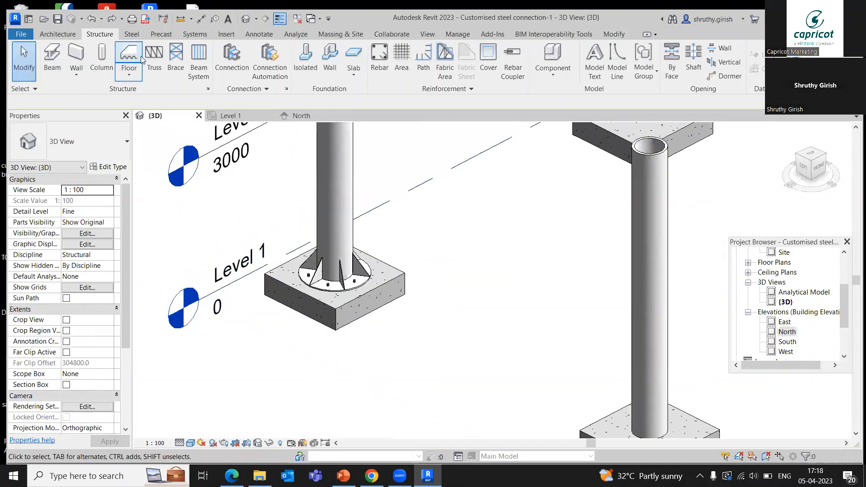
Step: In wireframe display, place a Generic Connection on the 660x50CHS column with the stiffened circular base plate
{"action": "left_click", "coordinate": [229, 67]}
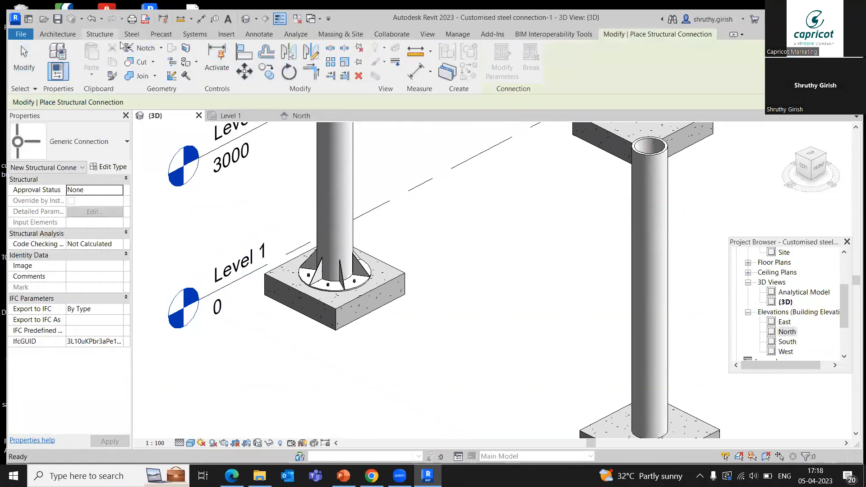
{"action": "left_click", "coordinate": [101, 36]}
{"action": "scroll", "coordinate": [308, 256], "scroll_direction": "up", "scroll_amount": 1}
{"action": "key", "text": "w"}
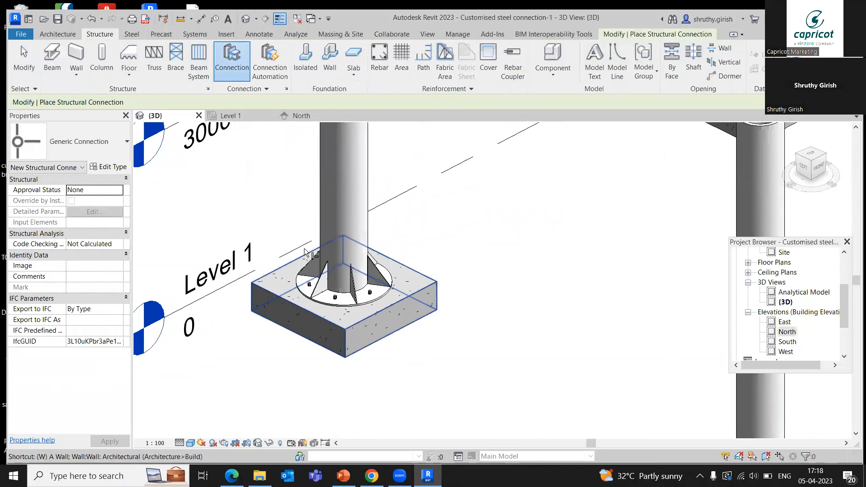
{"action": "key", "text": "f"}
{"action": "scroll", "coordinate": [350, 226], "scroll_direction": "up", "scroll_amount": 1}
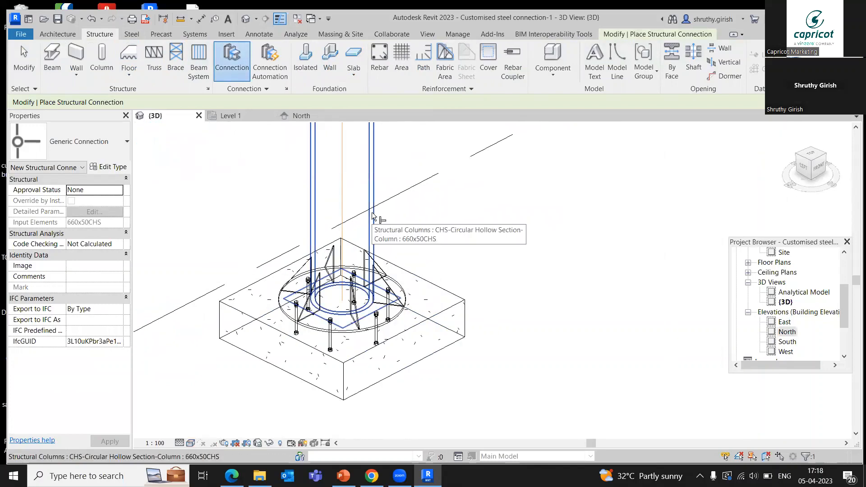
{"action": "left_click", "coordinate": [371, 212]}
{"action": "scroll", "coordinate": [372, 212], "scroll_direction": "down", "scroll_amount": 1}
{"action": "middle_click_drag", "start_coordinate": [462, 250], "coordinate": [454, 291]}
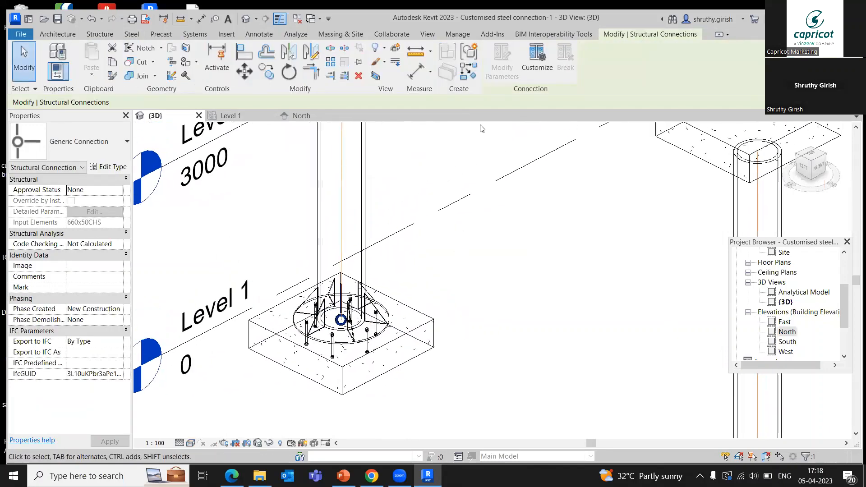
Step: Customise this generic connection into a type named "Circular plate with stiffeners" containing the base plate, anchor bolts and stiffeners
{"action": "left_click", "coordinate": [537, 64]}
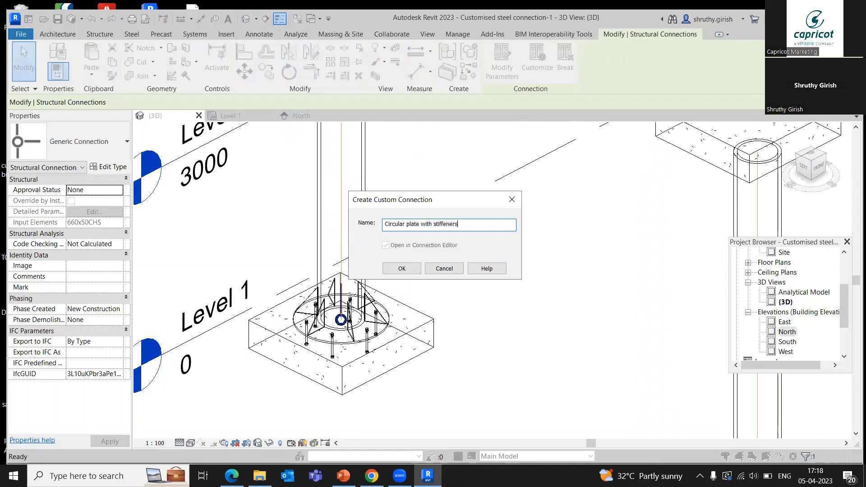
{"action": "left_click", "coordinate": [400, 270]}
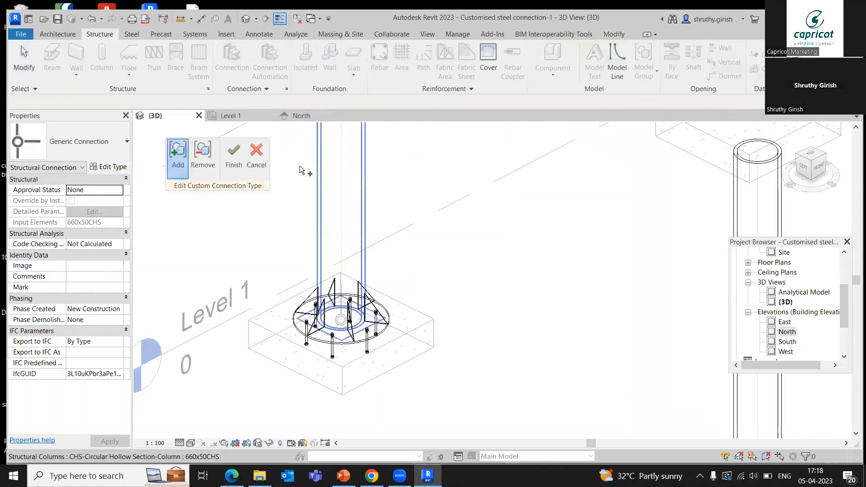
{"action": "left_click", "coordinate": [233, 160]}
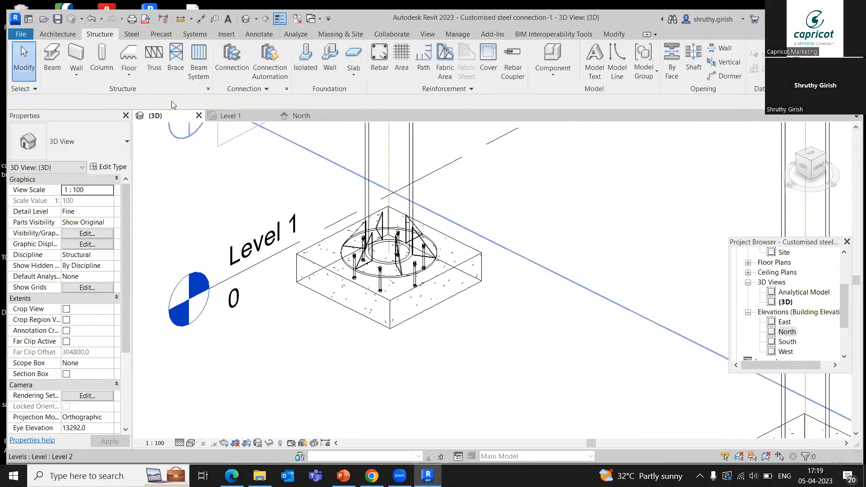
{"action": "left_click", "coordinate": [231, 56]}
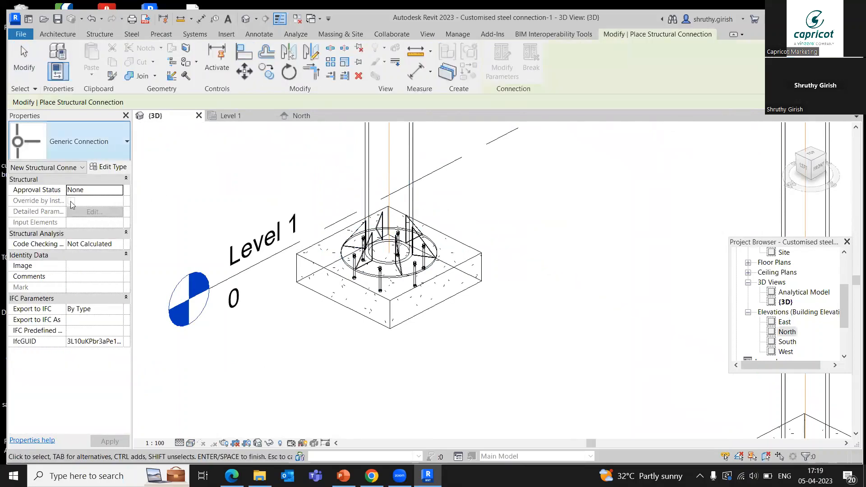
{"action": "left_click", "coordinate": [72, 141]}
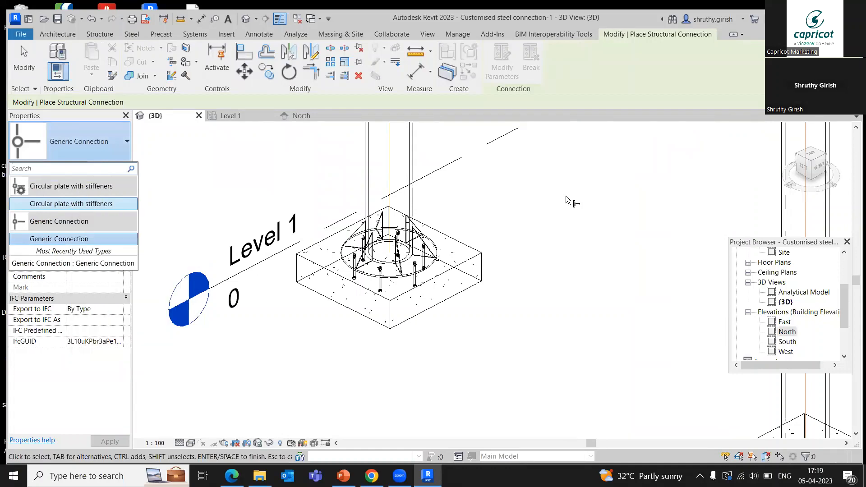
{"action": "scroll", "coordinate": [532, 194], "scroll_direction": "down", "scroll_amount": 5}
{"action": "key", "text": "Escape"}
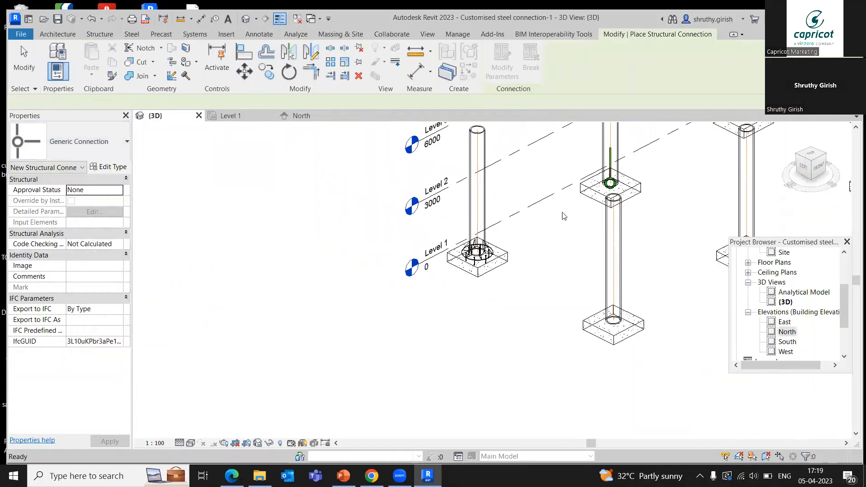
Step: Change the Generic Connection on the neighbouring column without a base plate to the "Circular plate with stiffeners" type
{"action": "scroll", "coordinate": [515, 251], "scroll_direction": "up", "scroll_amount": 6}
{"action": "scroll", "coordinate": [483, 276], "scroll_direction": "down", "scroll_amount": 3}
{"action": "middle_click_drag", "start_coordinate": [582, 240], "coordinate": [356, 320]}
{"action": "scroll", "coordinate": [441, 224], "scroll_direction": "up", "scroll_amount": 2}
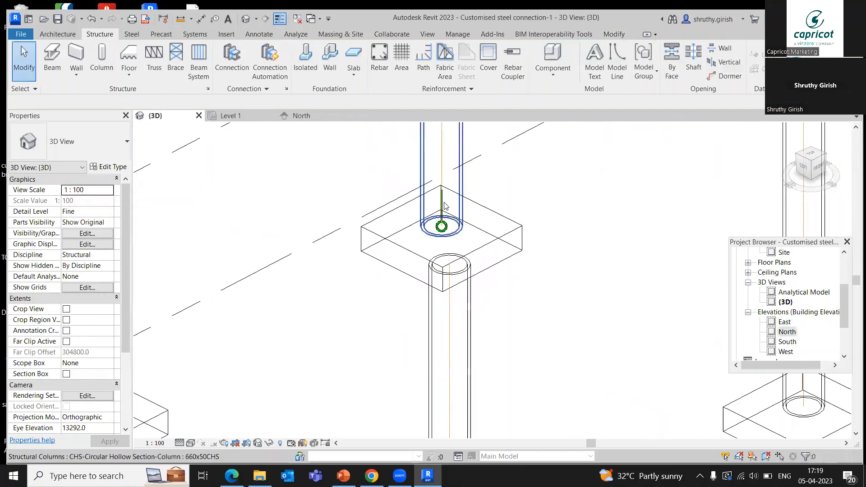
{"action": "left_click", "coordinate": [441, 226]}
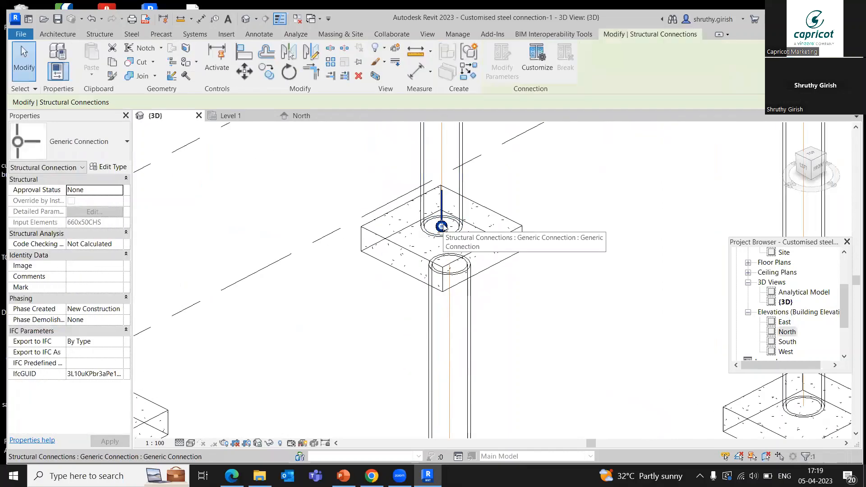
{"action": "left_click", "coordinate": [116, 146]}
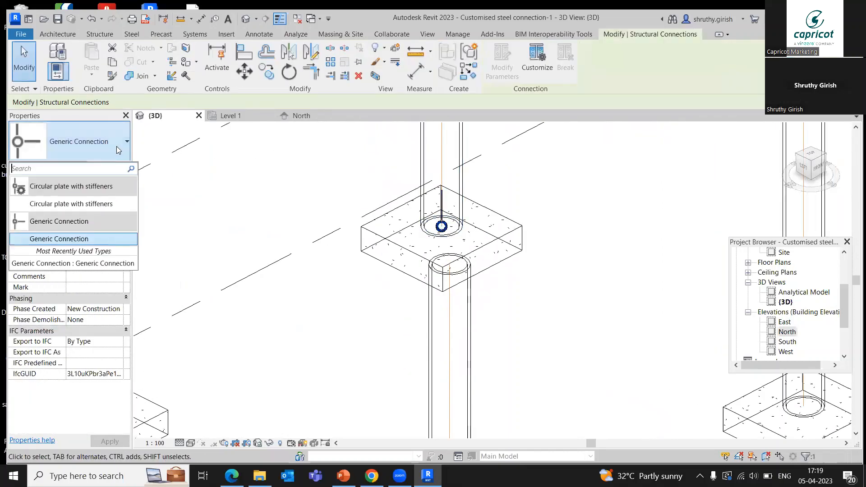
{"action": "left_click", "coordinate": [87, 203]}
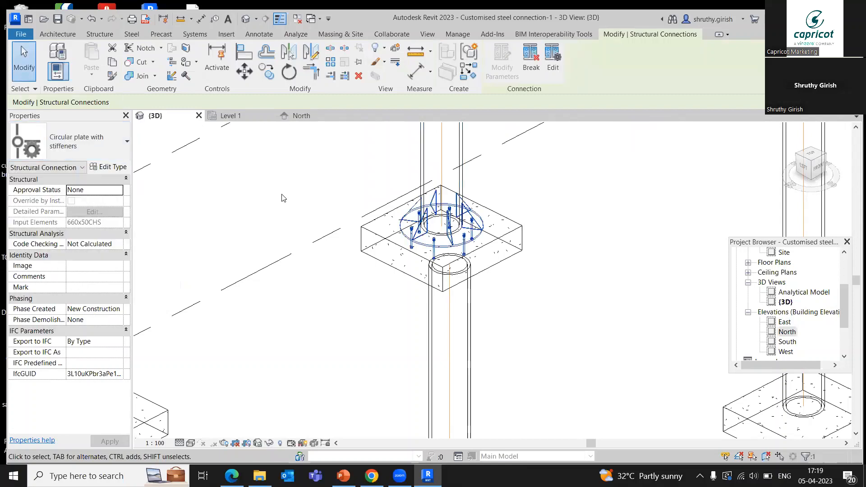
{"action": "left_click", "coordinate": [542, 243]}
{"action": "scroll", "coordinate": [435, 239], "scroll_direction": "down", "scroll_amount": 2}
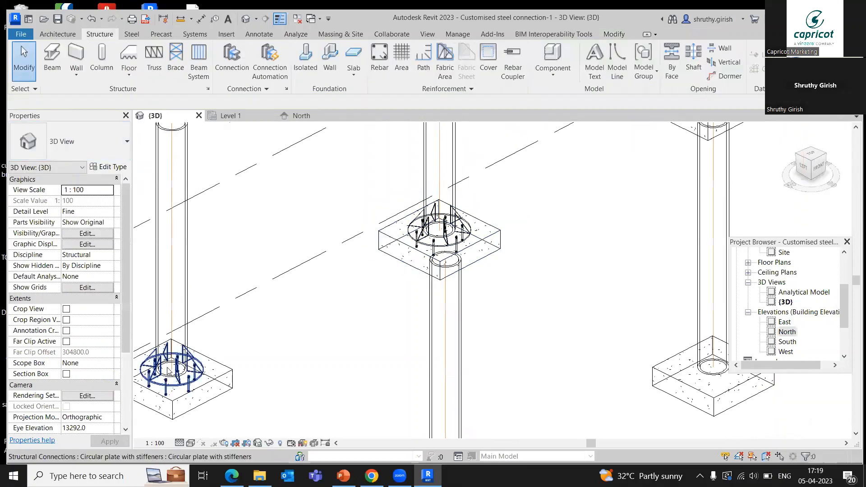
{"action": "scroll", "coordinate": [446, 271], "scroll_direction": "down", "scroll_amount": 3}
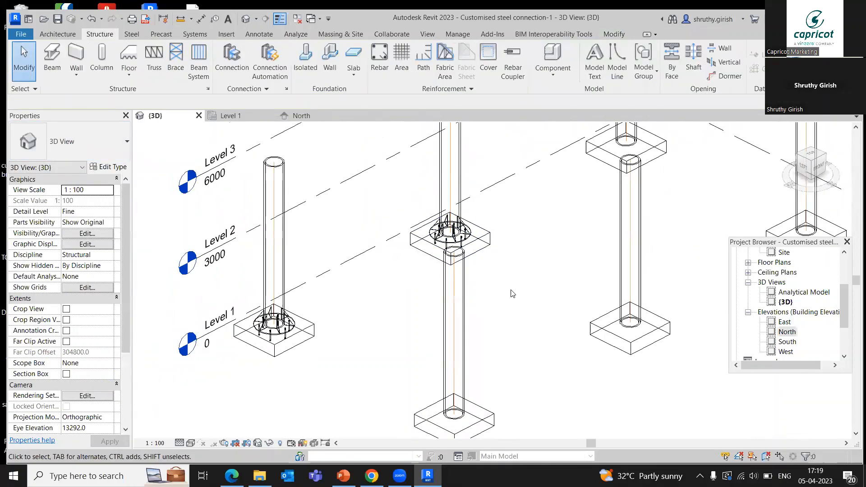
Step: Edit the "Circular plate with stiffeners" connection type and remove one triangular stiffener plate near the front from it
{"action": "middle_click_drag", "start_coordinate": [470, 304], "coordinate": [558, 349], "text": "shift"}
{"action": "scroll", "coordinate": [572, 350], "scroll_direction": "up", "scroll_amount": 2}
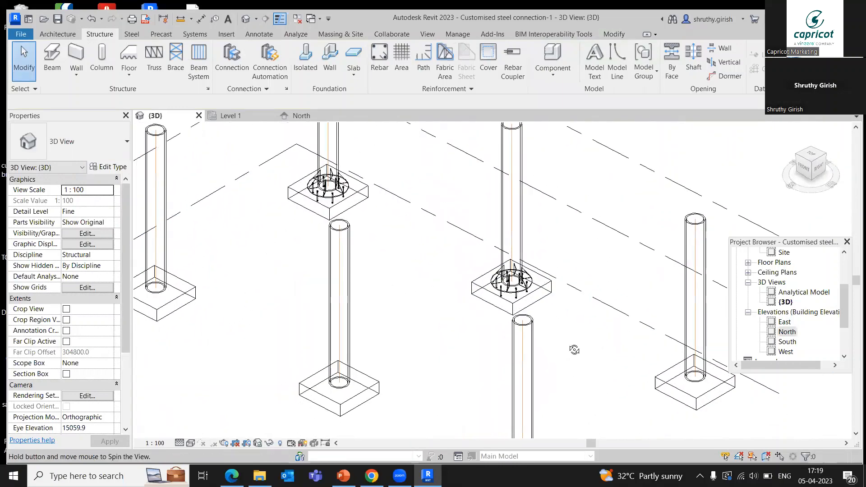
{"action": "scroll", "coordinate": [535, 288], "scroll_direction": "up", "scroll_amount": 1}
{"action": "left_click", "coordinate": [534, 286]}
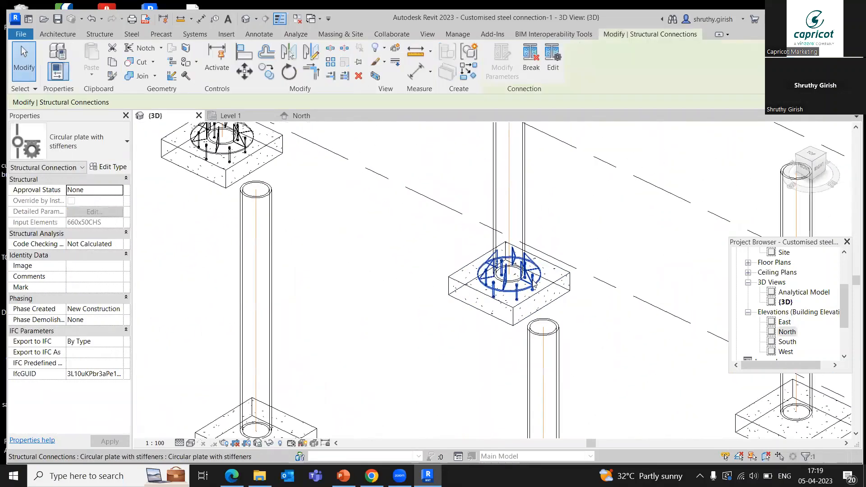
{"action": "left_click", "coordinate": [528, 64]}
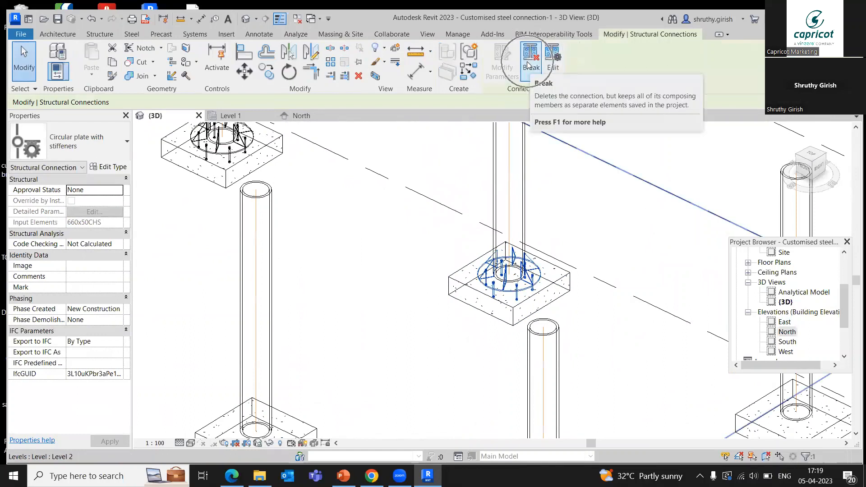
{"action": "left_click", "coordinate": [555, 63]}
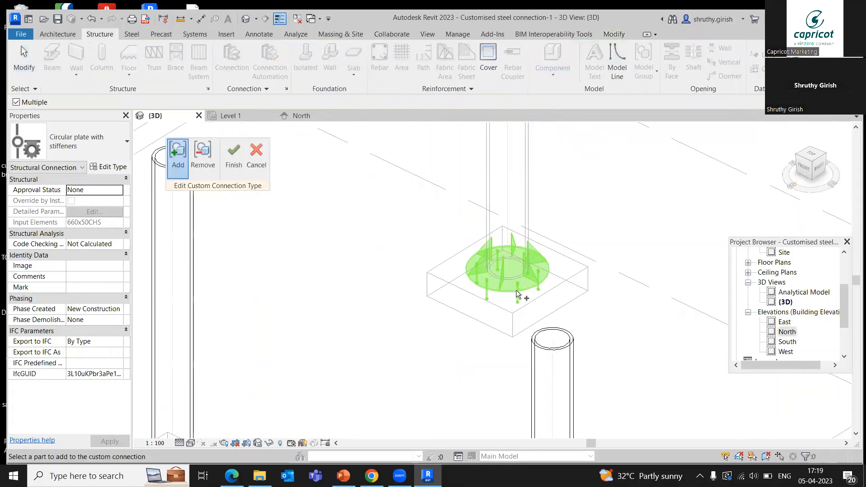
{"action": "scroll", "coordinate": [517, 293], "scroll_direction": "up", "scroll_amount": 1}
{"action": "left_click", "coordinate": [198, 160]}
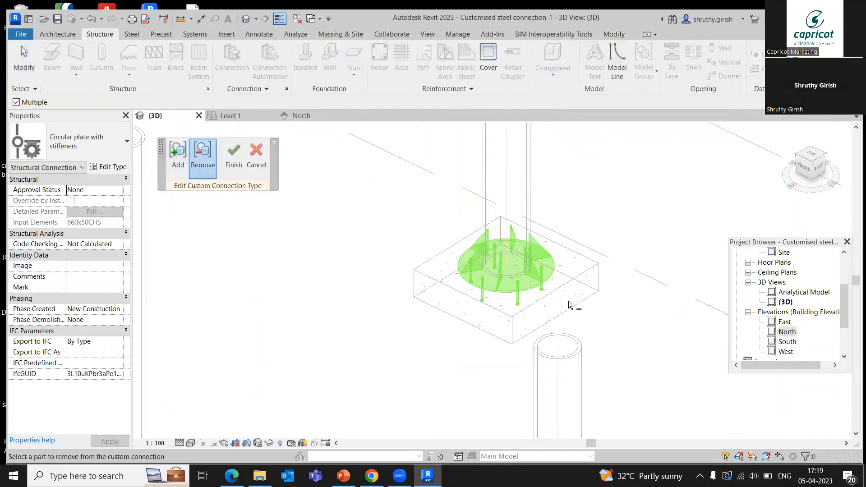
{"action": "scroll", "coordinate": [530, 284], "scroll_direction": "up", "scroll_amount": 3}
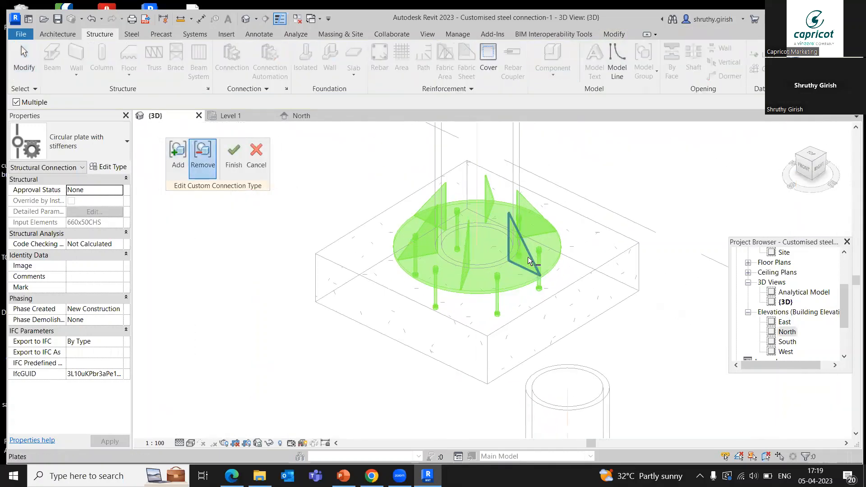
{"action": "key", "text": "Tab"}
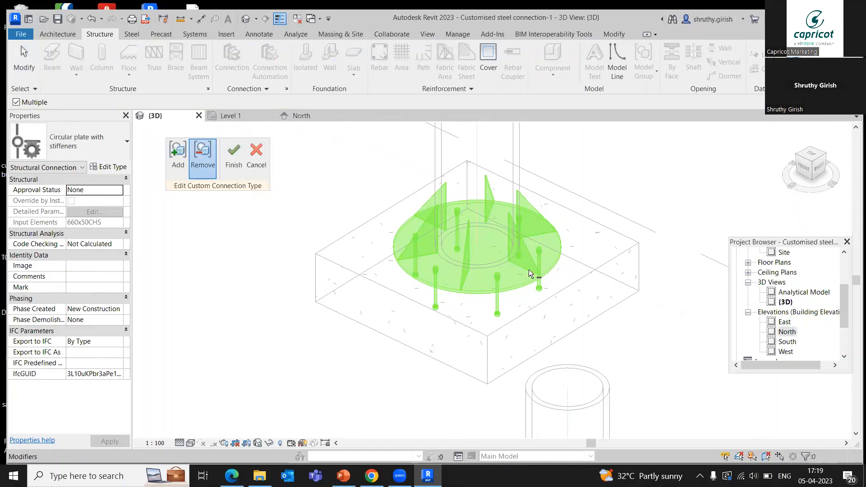
{"action": "left_click", "coordinate": [530, 263]}
{"action": "left_click", "coordinate": [234, 155]}
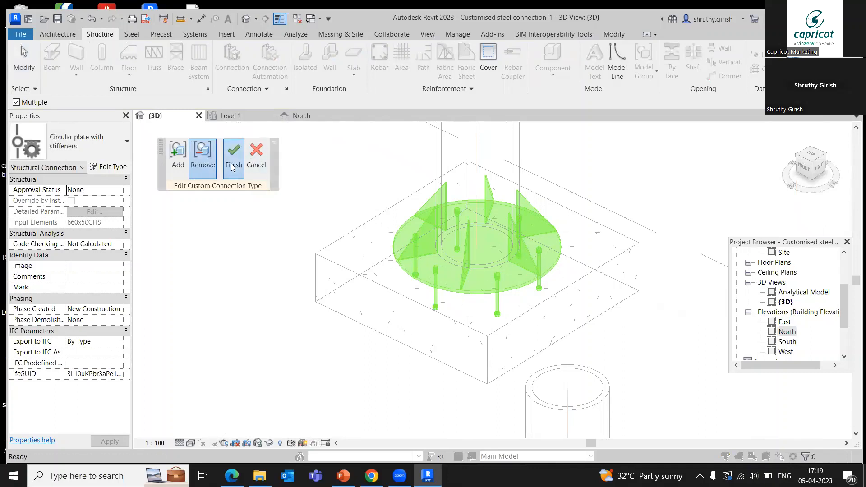
Step: Compare the two column bases to check how the edited connection type affects each instance
{"action": "left_click", "coordinate": [459, 246]}
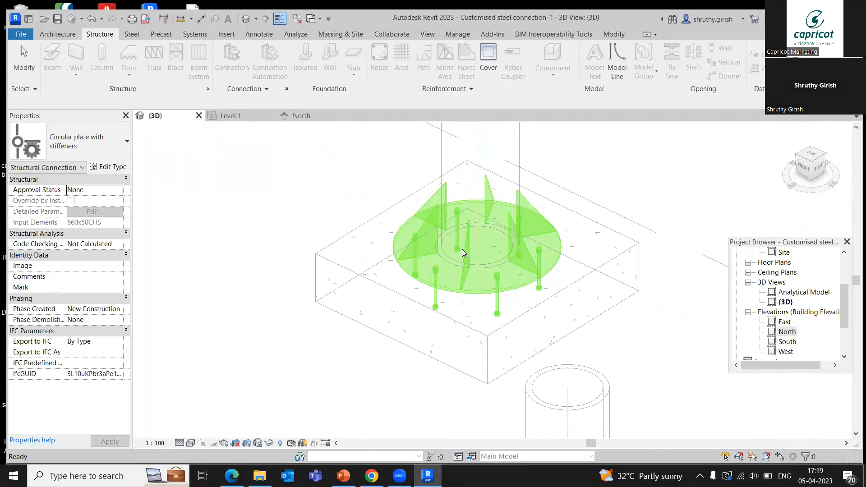
{"action": "scroll", "coordinate": [371, 266], "scroll_direction": "down", "scroll_amount": 2}
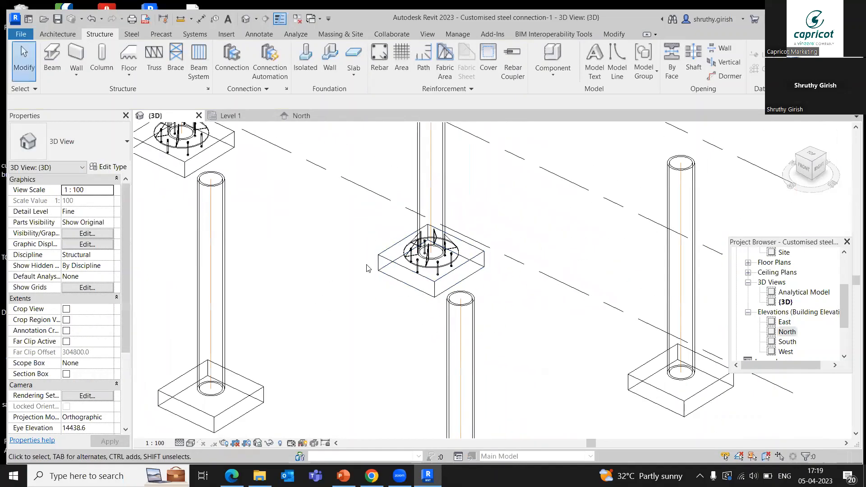
{"action": "middle_click_drag", "start_coordinate": [367, 268], "coordinate": [450, 325]}
{"action": "scroll", "coordinate": [280, 212], "scroll_direction": "up", "scroll_amount": 3}
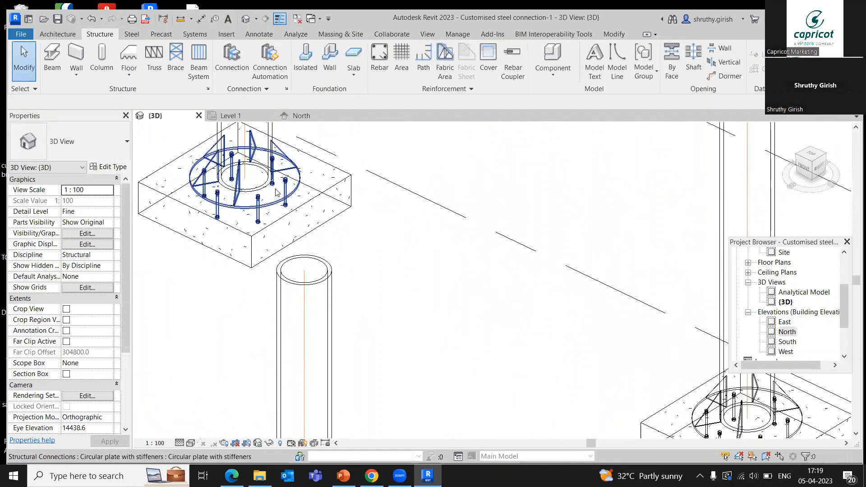
{"action": "scroll", "coordinate": [283, 190], "scroll_direction": "down", "scroll_amount": 2}
{"action": "scroll", "coordinate": [448, 269], "scroll_direction": "down", "scroll_amount": 1}
{"action": "middle_click_drag", "start_coordinate": [448, 268], "coordinate": [354, 269]}
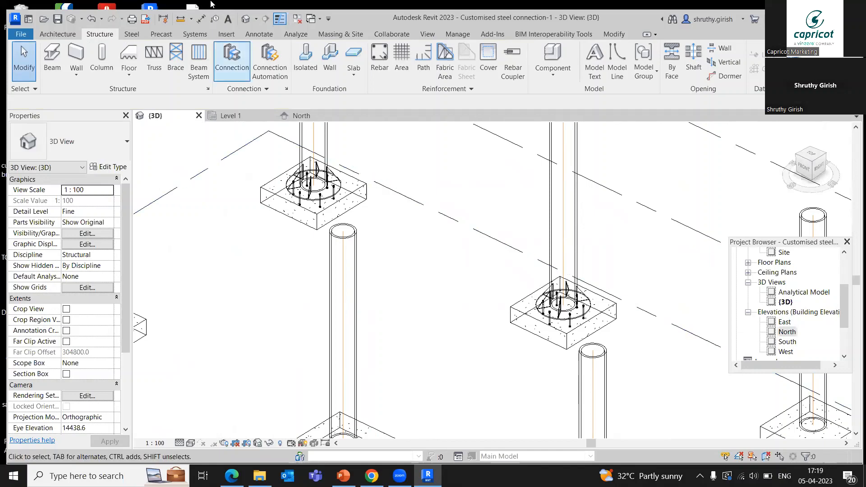
Step: Undo the stiffener removal together with the connection type edit, and restore the Shaded visual style
{"action": "left_click", "coordinate": [89, 19]}
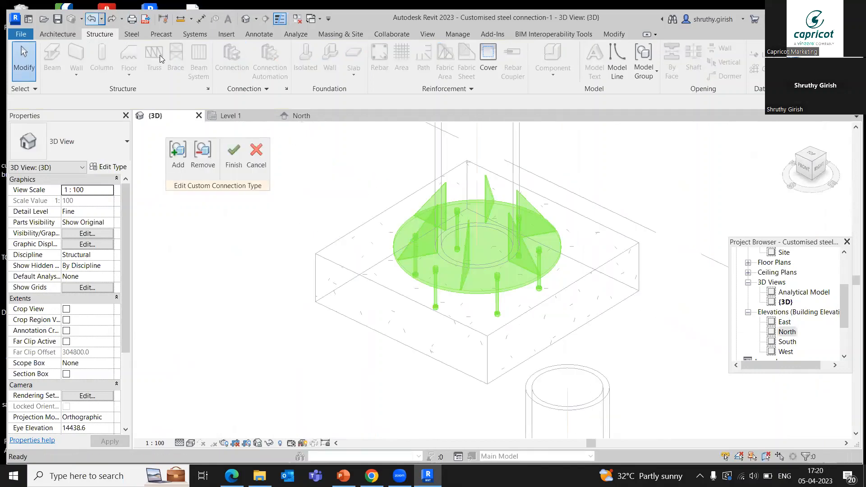
{"action": "left_click", "coordinate": [90, 21]}
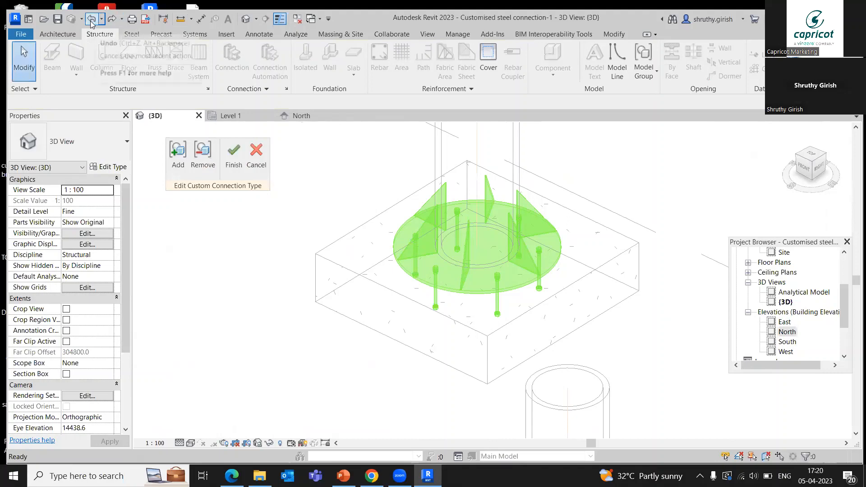
{"action": "mouse_move", "coordinate": [406, 280]}
{"action": "middle_mouse_down", "text": "shift"}
{"action": "mouse_move", "coordinate": [428, 361]}
{"action": "mouse_move", "coordinate": [442, 354]}
{"action": "middle_mouse_up", "text": "shift"}
{"action": "key", "text": "s"}
{"action": "key", "text": "d"}
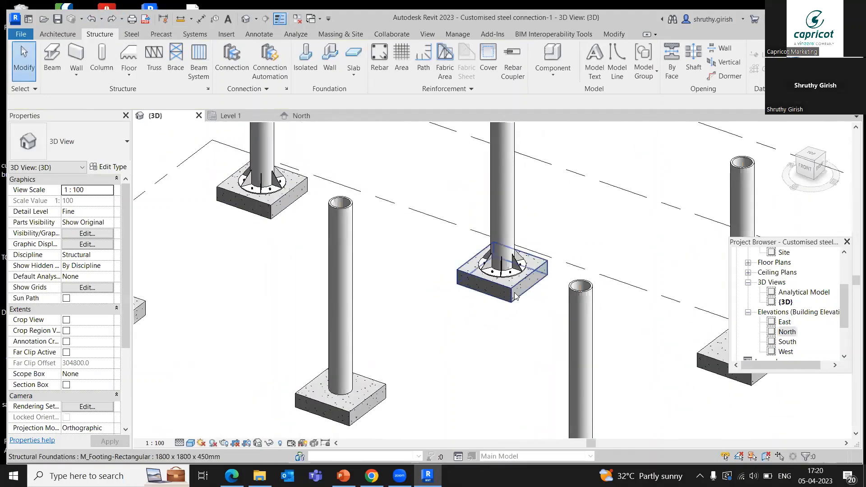
Step: Break the "Circular plate with stiffeners" connection on the right-hand column base into separate elements
{"action": "middle_click_drag", "start_coordinate": [522, 315], "coordinate": [515, 357]}
{"action": "scroll", "coordinate": [496, 313], "scroll_direction": "up", "scroll_amount": 2}
{"action": "left_click", "coordinate": [508, 316]}
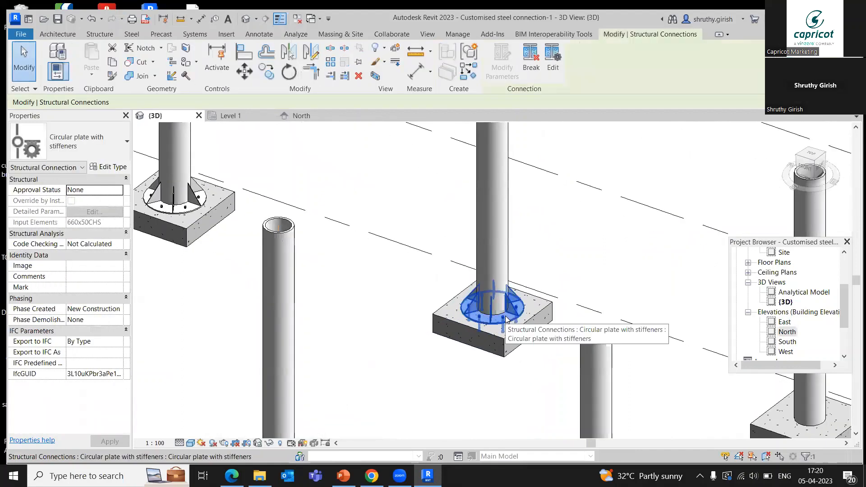
{"action": "left_click", "coordinate": [535, 67]}
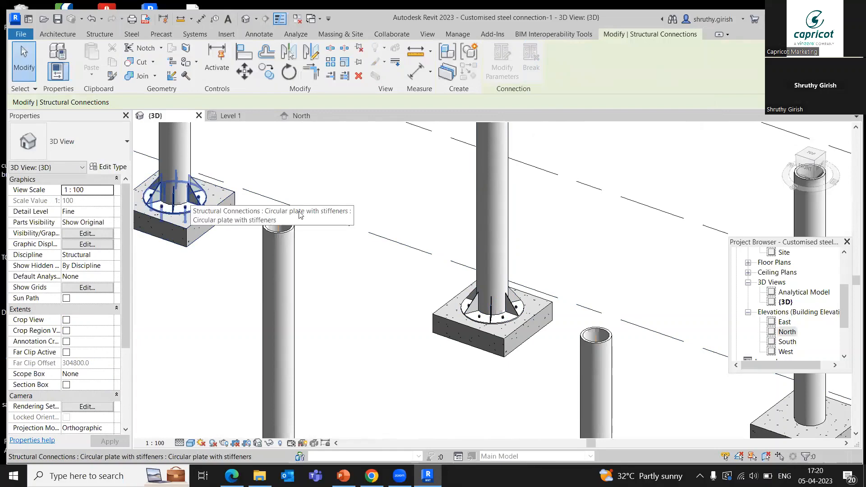
{"action": "scroll", "coordinate": [511, 309], "scroll_direction": "up", "scroll_amount": 5}
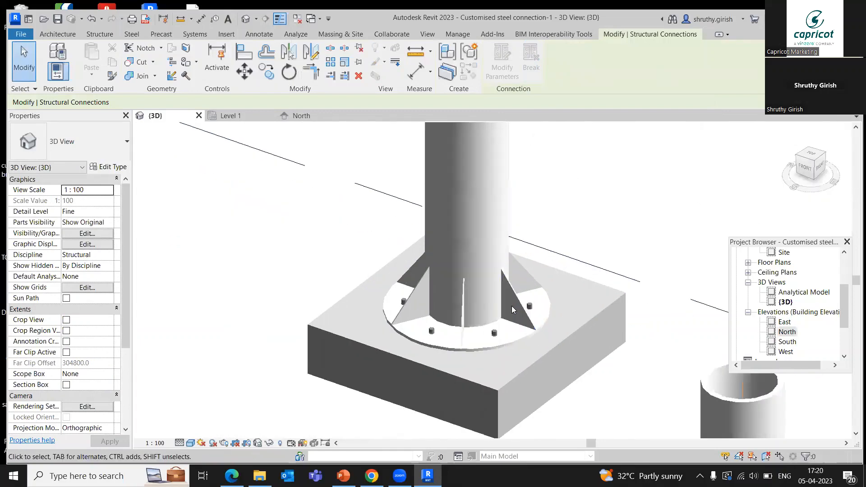
{"action": "scroll", "coordinate": [512, 307], "scroll_direction": "up", "scroll_amount": 2}
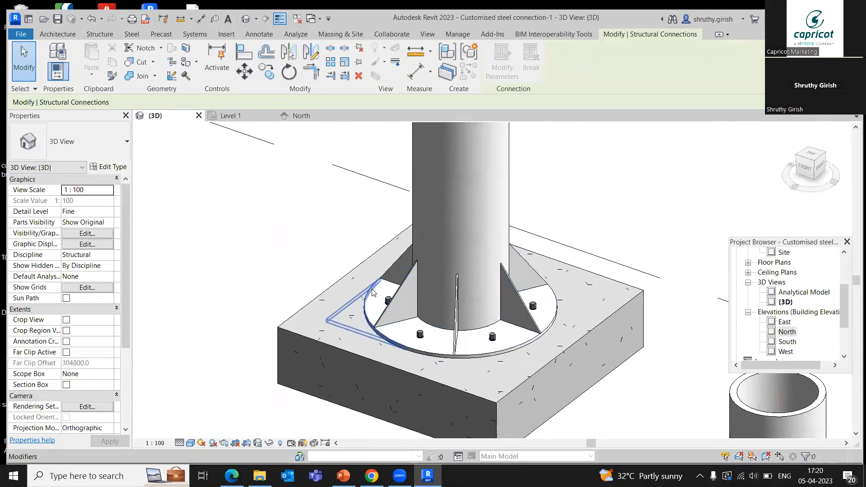
Step: Set the number of anchor bolts in the broken-apart column base's bolt pattern to 4
{"action": "scroll", "coordinate": [438, 256], "scroll_direction": "down", "scroll_amount": 2}
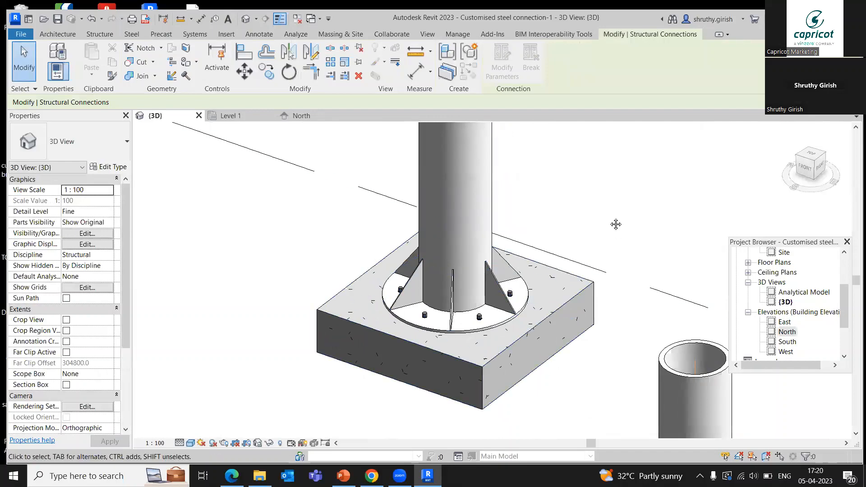
{"action": "middle_click_drag", "start_coordinate": [616, 224], "coordinate": [596, 155]}
{"action": "middle_click_drag", "start_coordinate": [549, 323], "coordinate": [547, 340]}
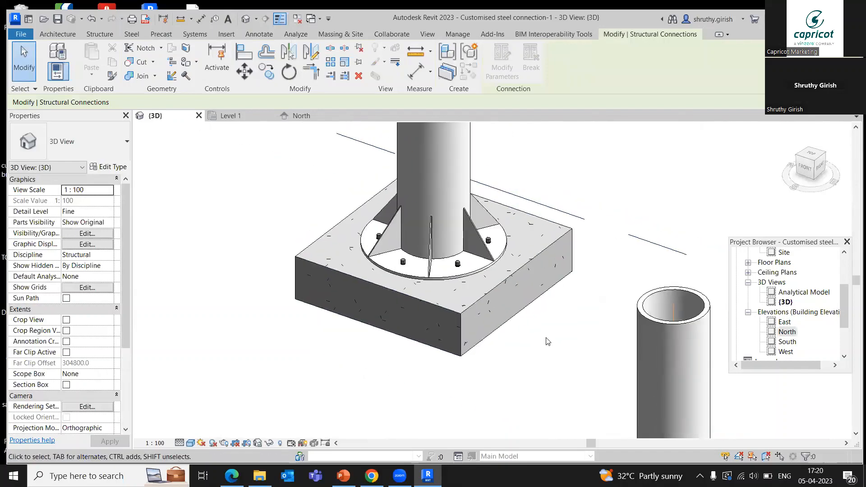
{"action": "left_click", "coordinate": [457, 266]}
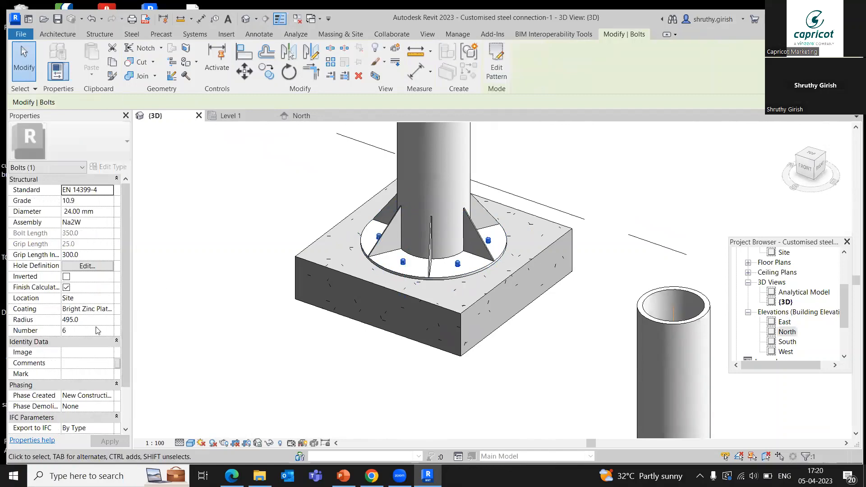
{"action": "left_click", "coordinate": [109, 333]}
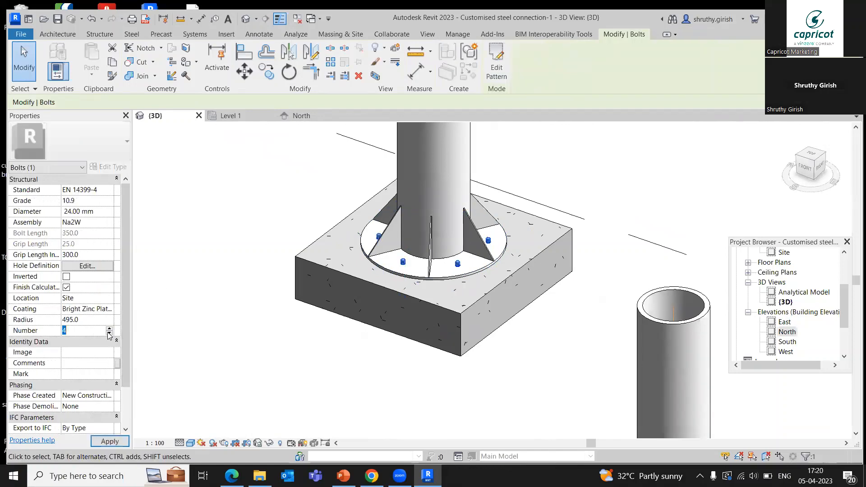
{"action": "left_click", "coordinate": [111, 441]}
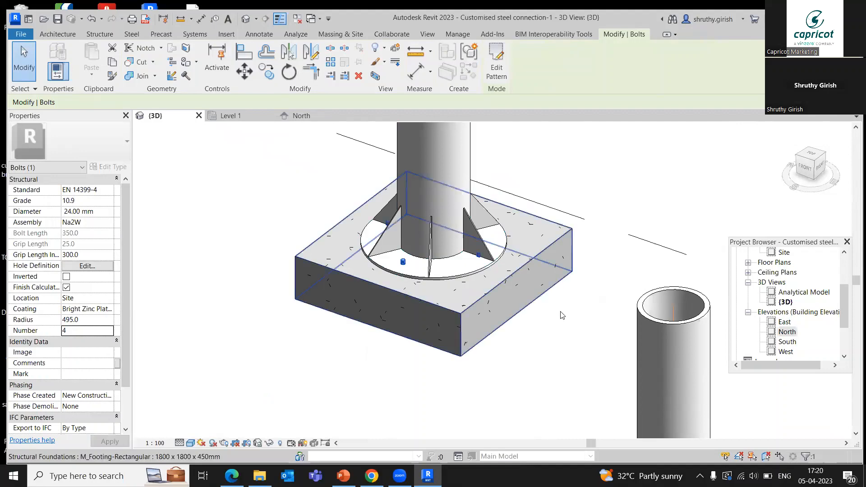
Step: Delete two triangular stiffener plates from the broken-apart column base, the front-right one and the rear-left one
{"action": "scroll", "coordinate": [490, 263], "scroll_direction": "up", "scroll_amount": 2}
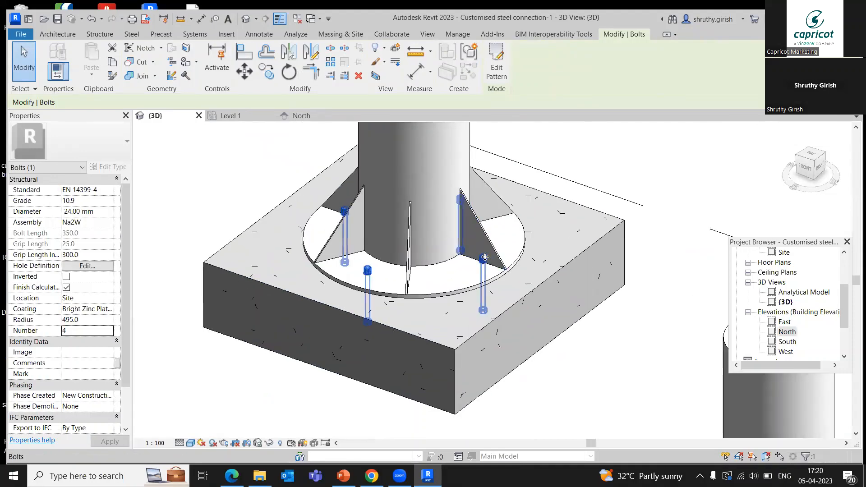
{"action": "left_click", "coordinate": [485, 244]}
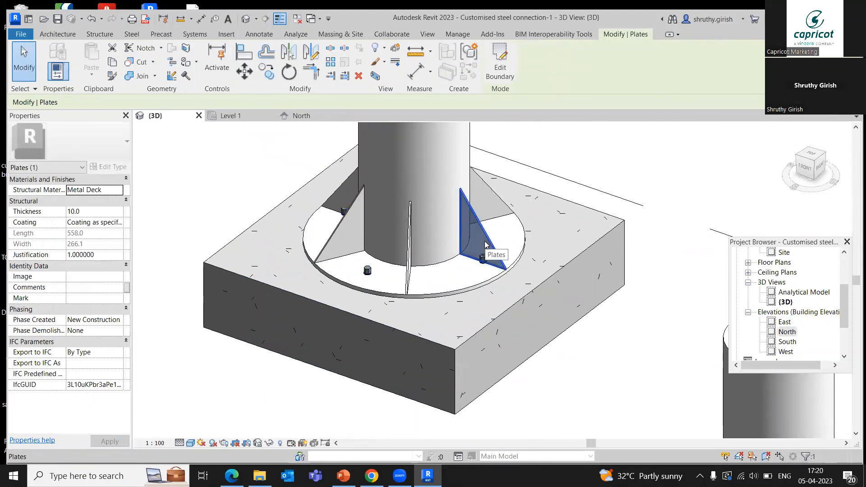
{"action": "key", "text": "Delete"}
{"action": "left_click", "coordinate": [336, 195]}
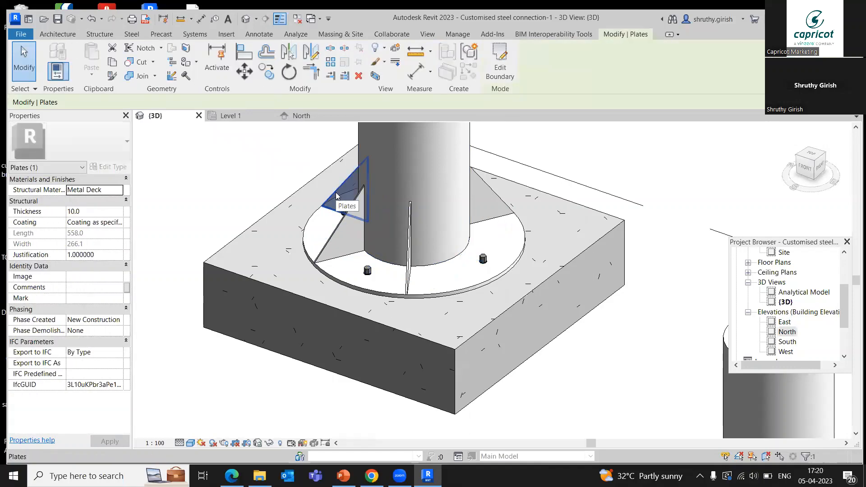
{"action": "key", "text": "Delete"}
Step: Place a Generic Connection on the column of the modified base
{"action": "scroll", "coordinate": [469, 305], "scroll_direction": "down", "scroll_amount": 3}
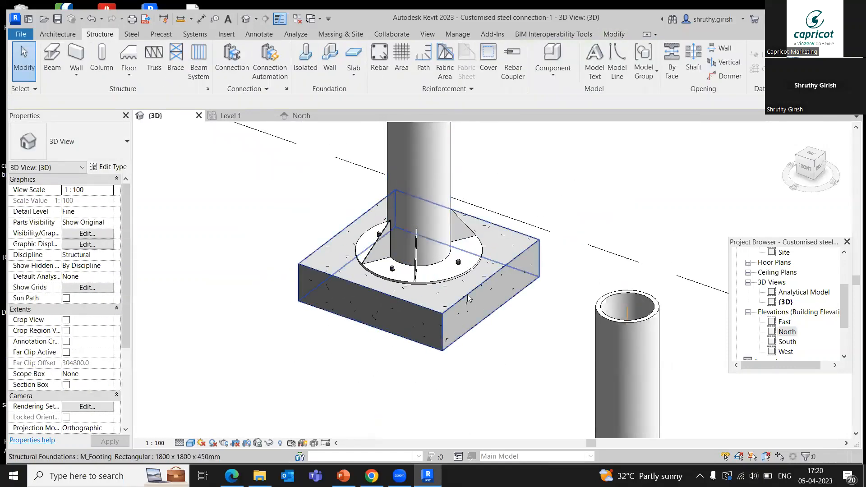
{"action": "scroll", "coordinate": [503, 325], "scroll_direction": "down", "scroll_amount": 3}
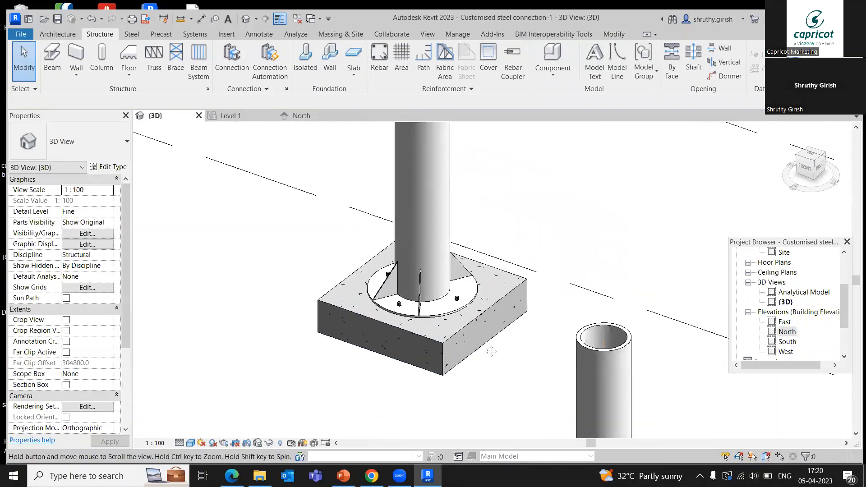
{"action": "left_click", "coordinate": [244, 63]}
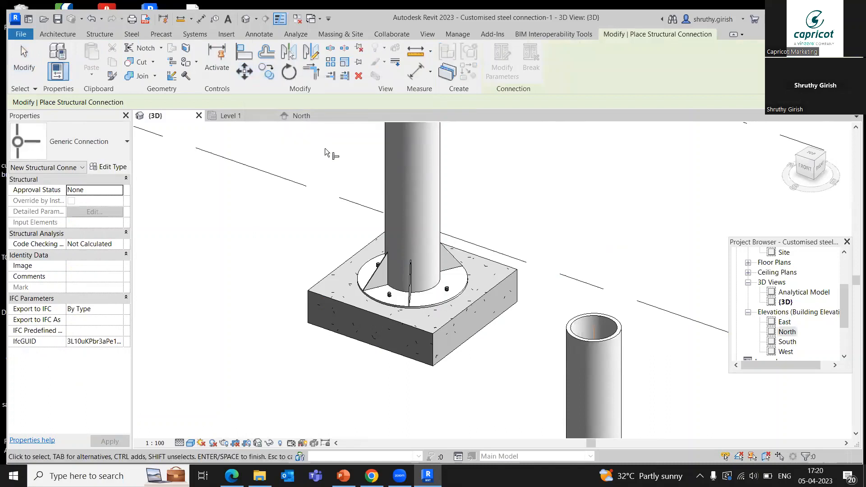
{"action": "left_click", "coordinate": [435, 169]}
{"action": "key", "text": "Return"}
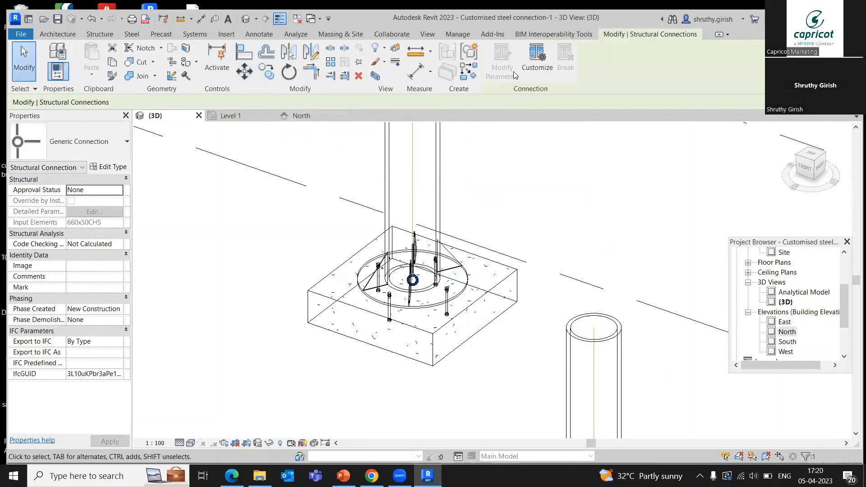
Step: Customize the generic connection as a new type named "Circular plate with connection type1" and finish editing the type
{"action": "left_click", "coordinate": [537, 58]}
{"action": "type", "text": "C"}
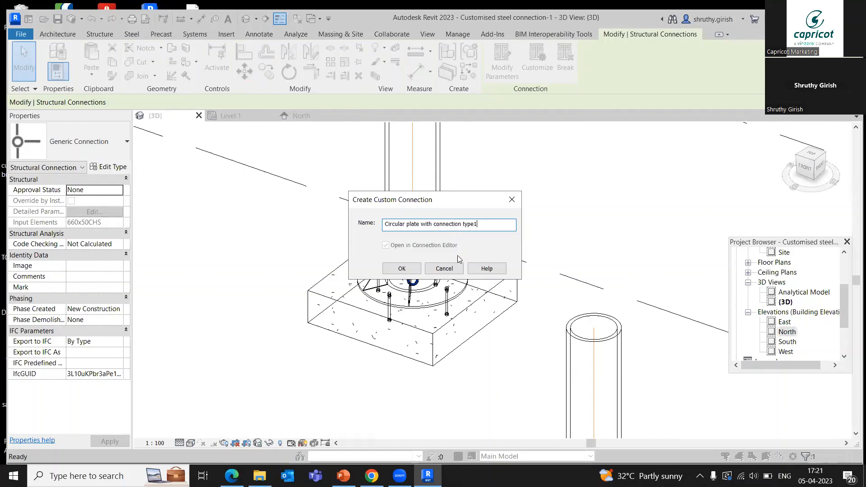
{"action": "left_click", "coordinate": [415, 270]}
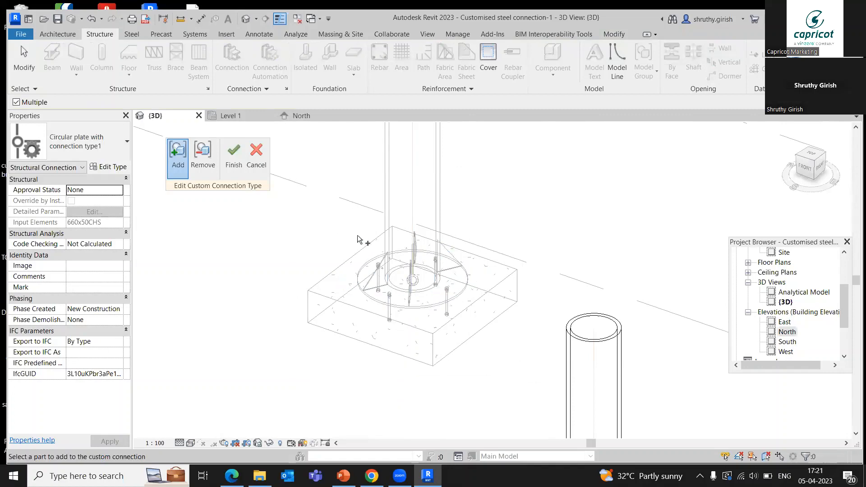
{"action": "left_click", "coordinate": [234, 155]}
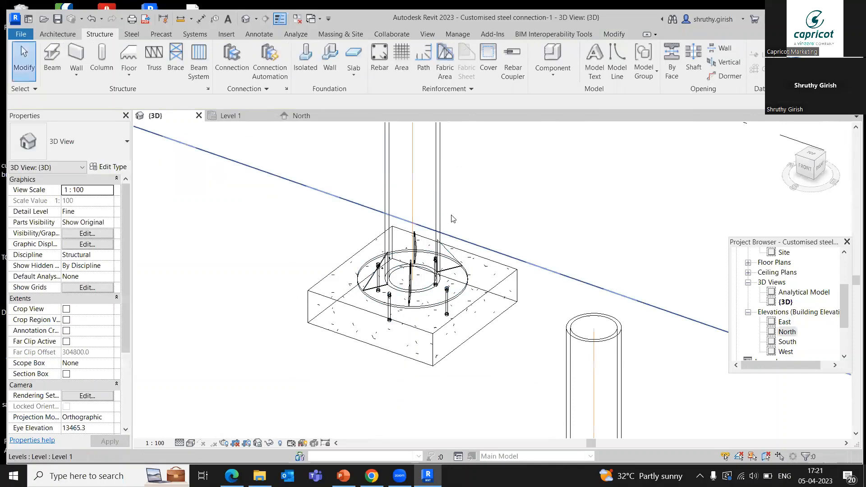
Step: Place a connection on the middle column of the front row and change its type to "Circular plate with connection type1"
{"action": "scroll", "coordinate": [456, 228], "scroll_direction": "down", "scroll_amount": 4}
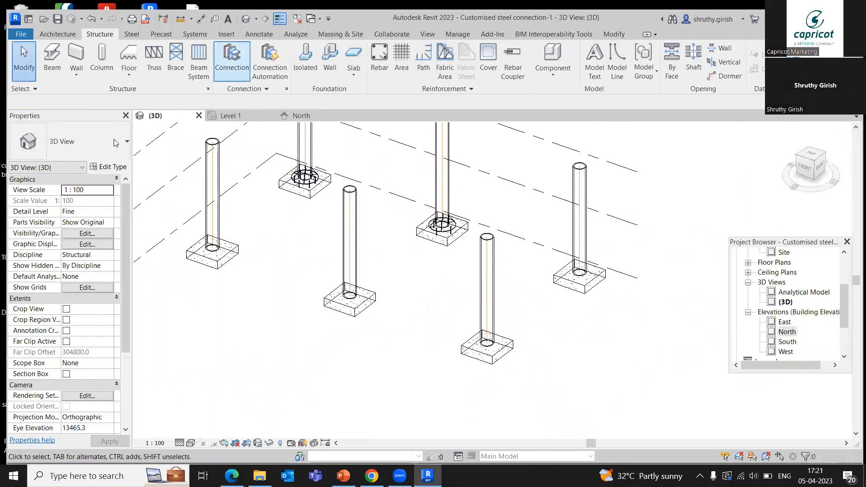
{"action": "left_click", "coordinate": [232, 59]}
{"action": "left_click", "coordinate": [106, 147]}
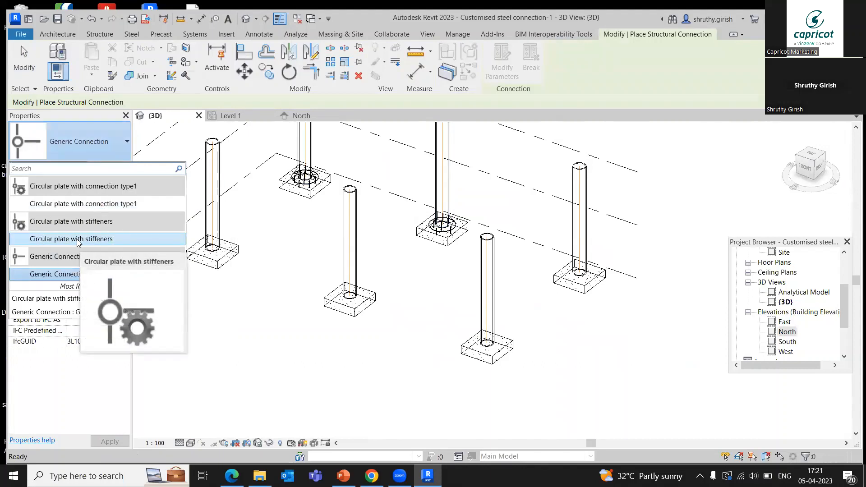
{"action": "left_click", "coordinate": [422, 260]}
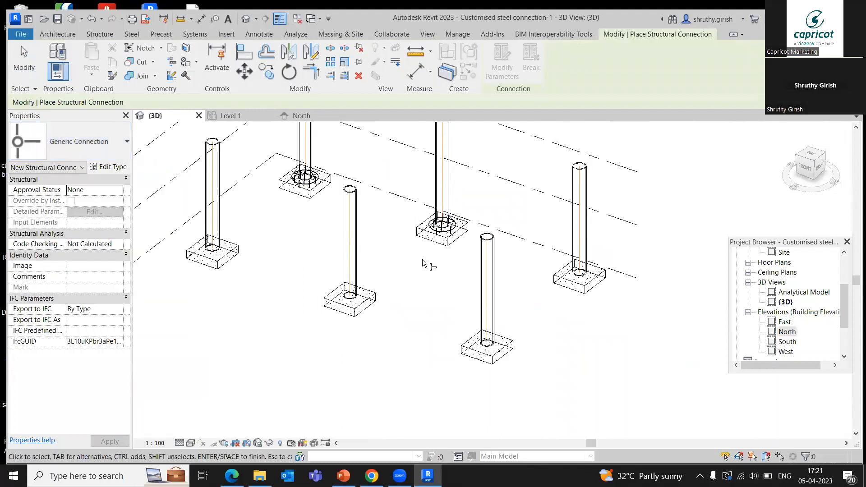
{"action": "left_click", "coordinate": [357, 258]}
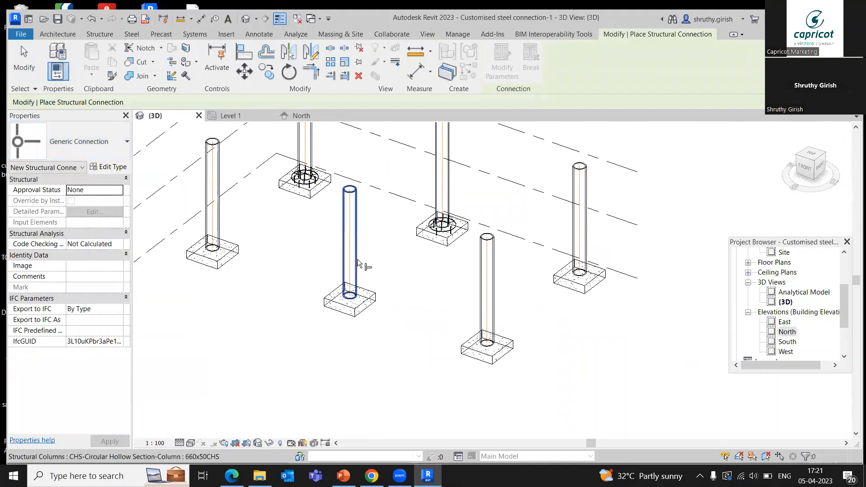
{"action": "key", "text": "Return"}
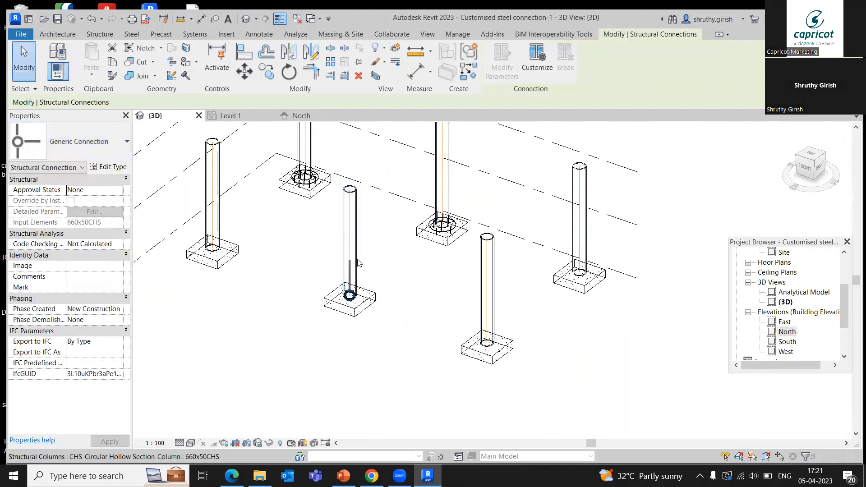
{"action": "left_click", "coordinate": [81, 142]}
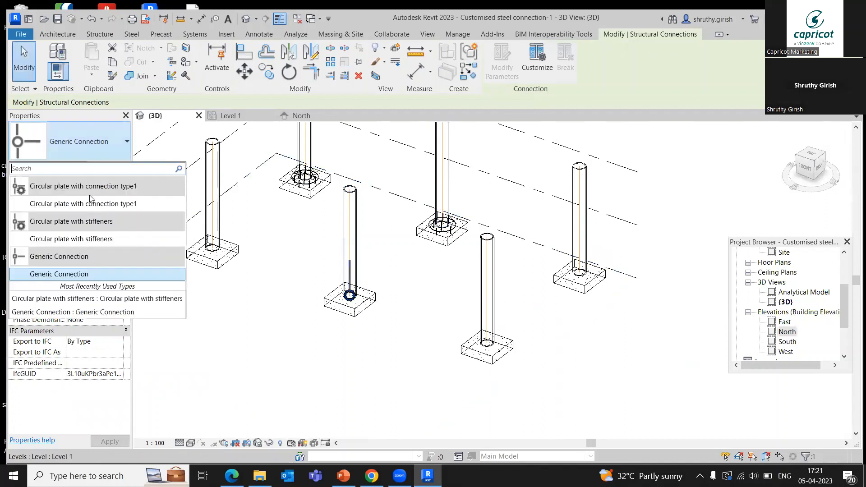
{"action": "mouse_move", "coordinate": [103, 207]}
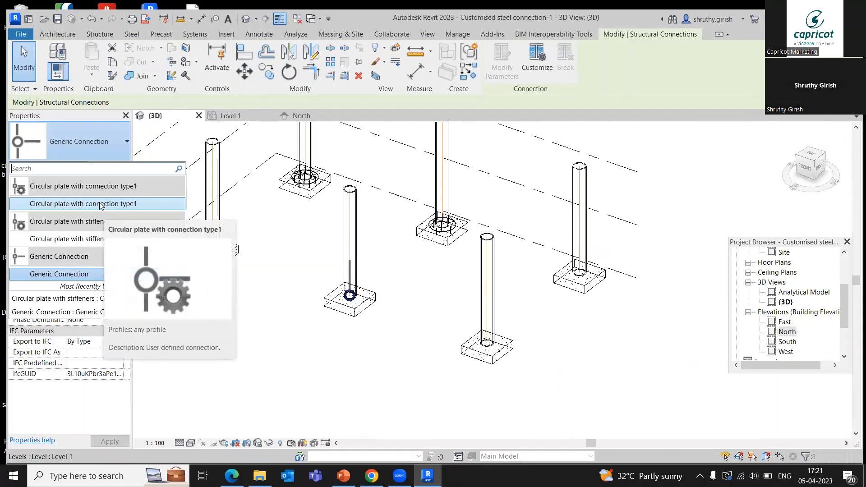
{"action": "left_click", "coordinate": [100, 203]}
{"action": "key", "text": "Escape"}
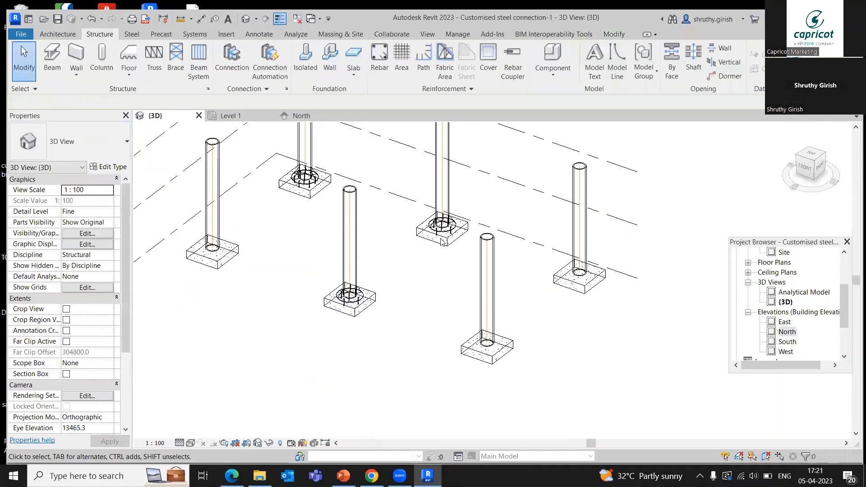
Step: Place a connection on the leftmost column of the front row and change its type to "Circular plate with stiffeners"
{"action": "scroll", "coordinate": [345, 289], "scroll_direction": "up", "scroll_amount": 3}
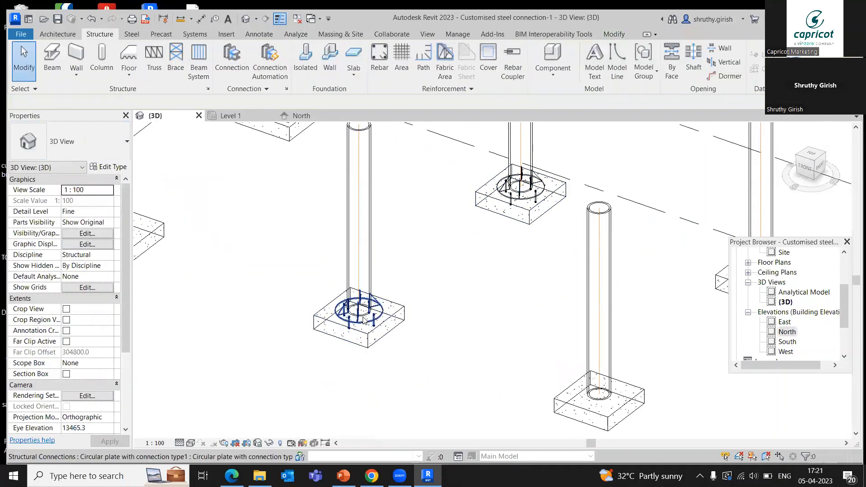
{"action": "scroll", "coordinate": [394, 280], "scroll_direction": "down", "scroll_amount": 2}
{"action": "middle_click_drag", "start_coordinate": [350, 306], "coordinate": [423, 375]}
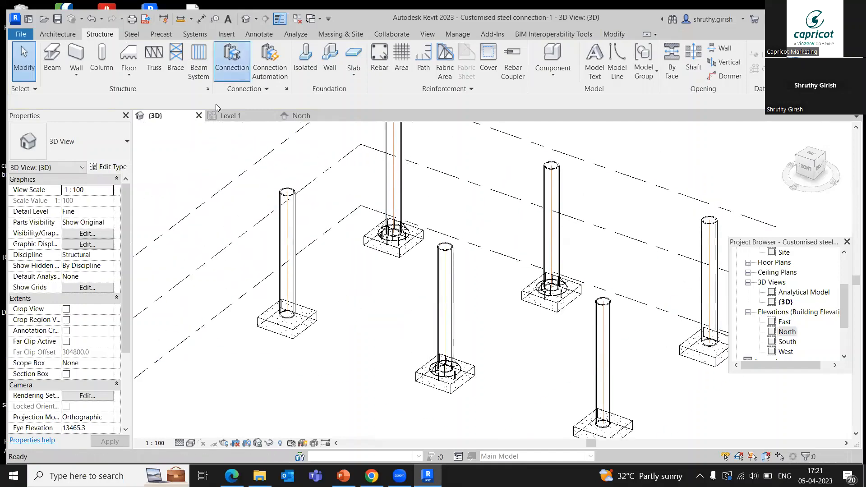
{"action": "left_click", "coordinate": [287, 275]}
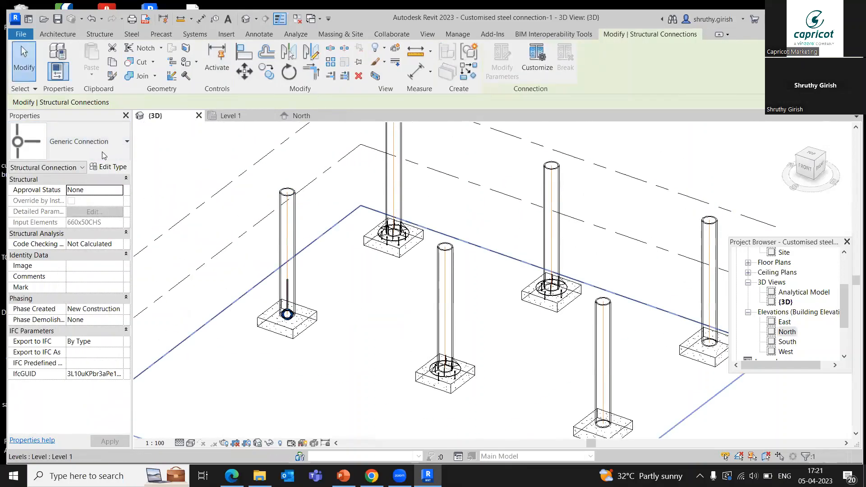
{"action": "left_click", "coordinate": [103, 151]}
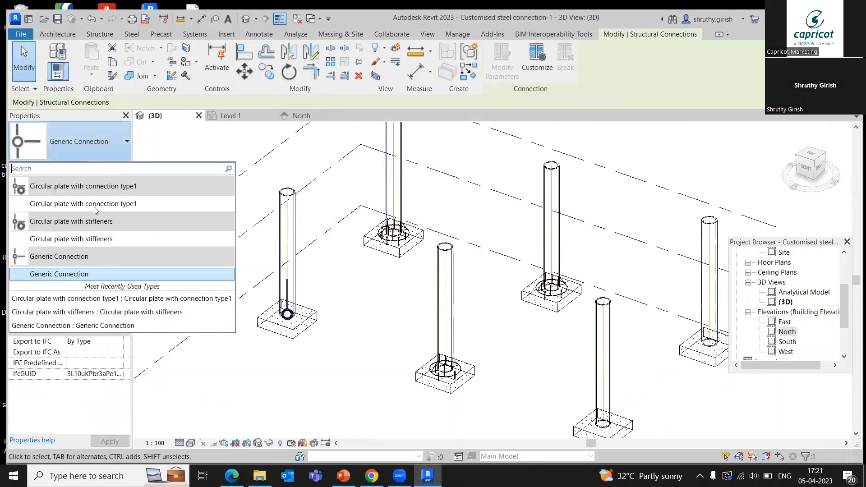
{"action": "left_click", "coordinate": [92, 239]}
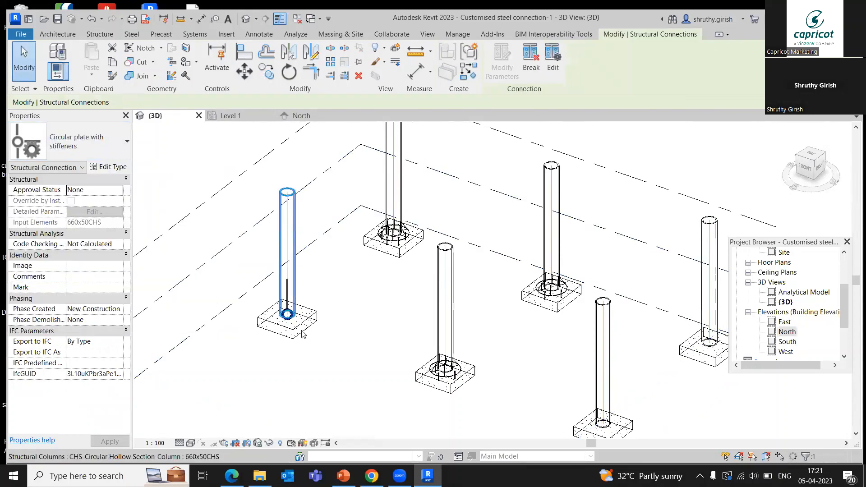
{"action": "left_click", "coordinate": [334, 352]}
Step: Examine the column bases to compare the two custom connection types across the whole column grid
{"action": "scroll", "coordinate": [309, 324], "scroll_direction": "up", "scroll_amount": 3}
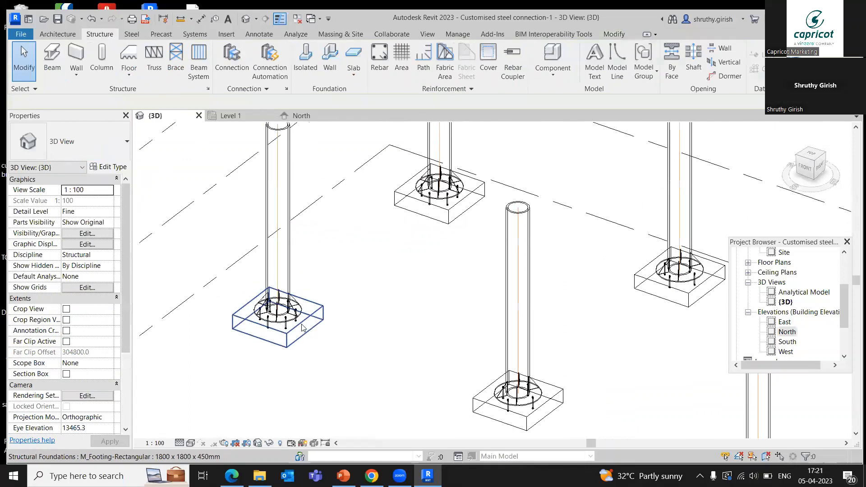
{"action": "scroll", "coordinate": [302, 328], "scroll_direction": "up", "scroll_amount": 2}
{"action": "scroll", "coordinate": [308, 321], "scroll_direction": "down", "scroll_amount": 5}
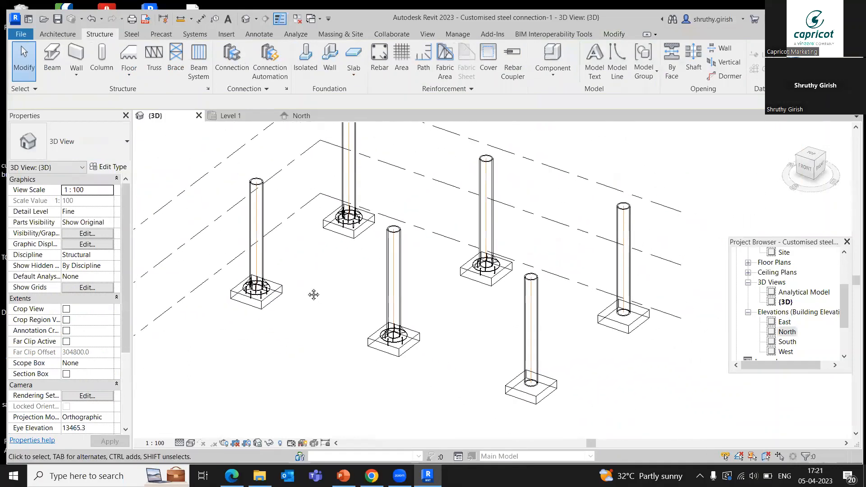
{"action": "middle_click_drag", "start_coordinate": [313, 294], "coordinate": [321, 283]}
{"action": "scroll", "coordinate": [301, 299], "scroll_direction": "down", "scroll_amount": 4}
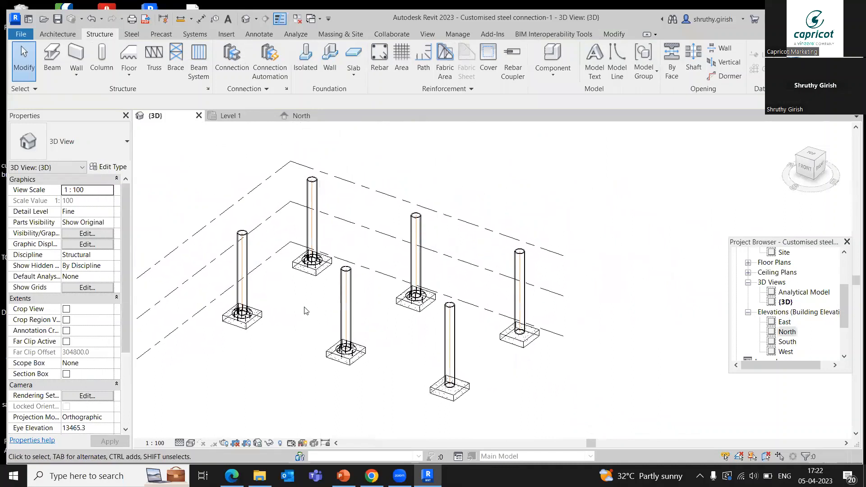
{"action": "middle_click_drag", "start_coordinate": [391, 356], "coordinate": [391, 334]}
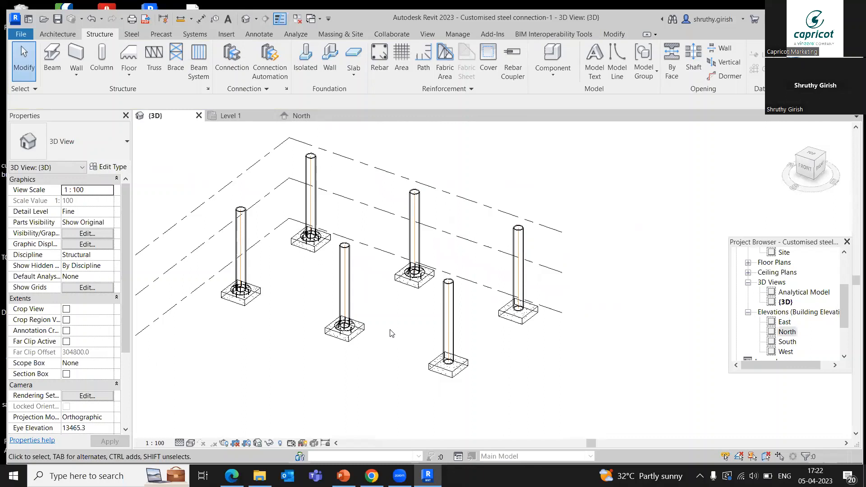
{"action": "middle_click_drag", "start_coordinate": [394, 308], "coordinate": [395, 315]}
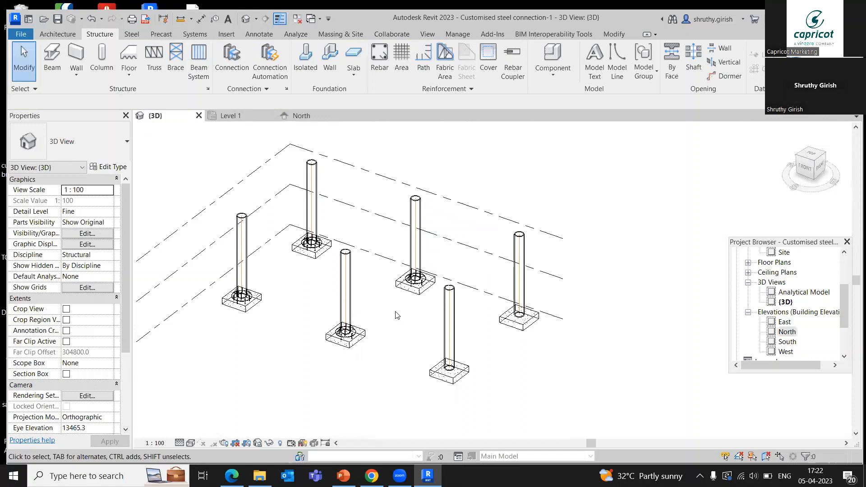
{"action": "middle_click_drag", "start_coordinate": [397, 329], "coordinate": [406, 329]}
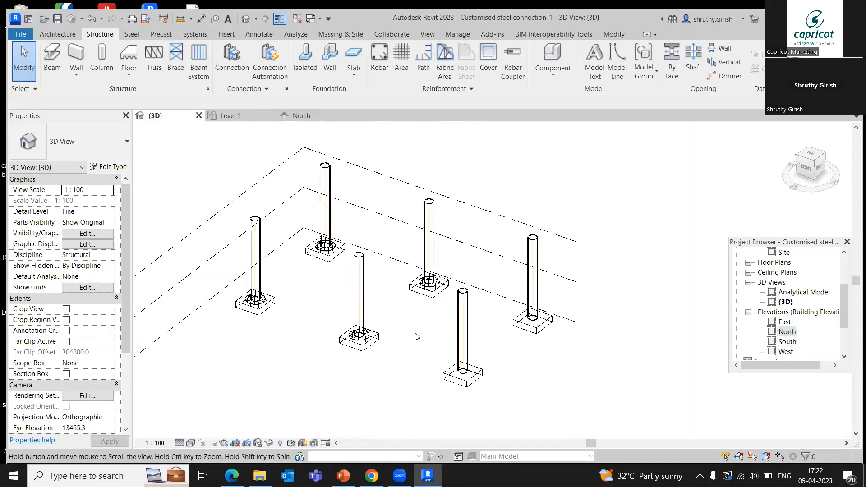
{"action": "scroll", "coordinate": [446, 340], "scroll_direction": "up", "scroll_amount": 1}
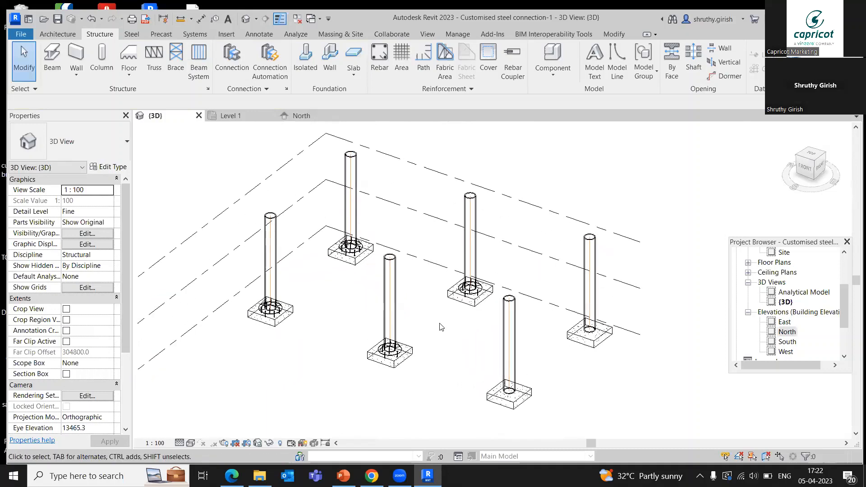